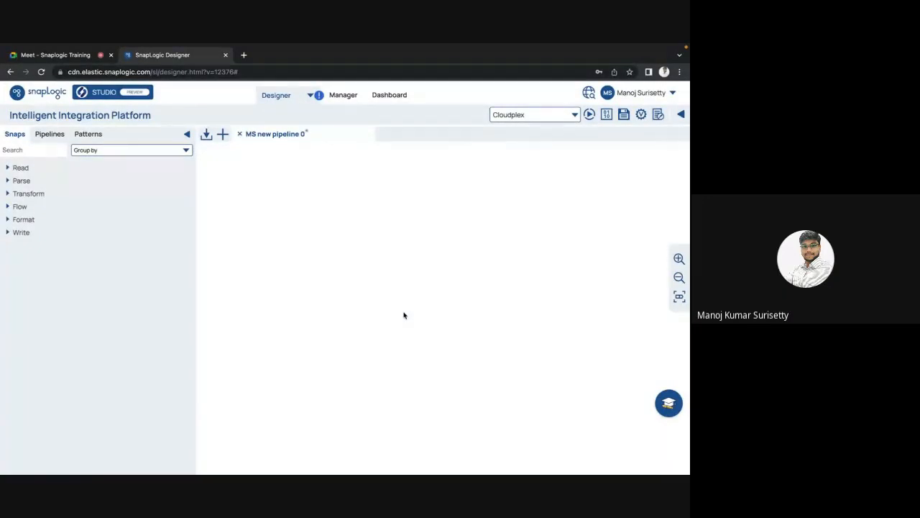
left_click(38, 134)
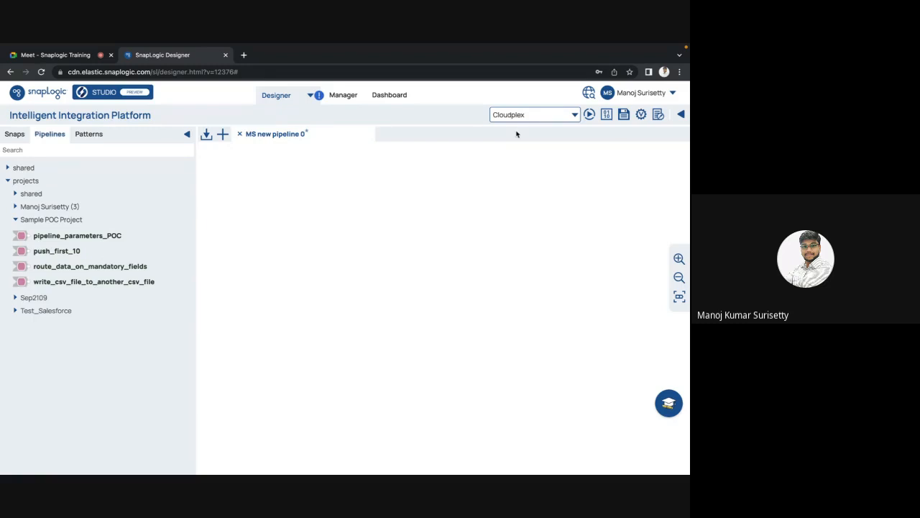
left_click(658, 114)
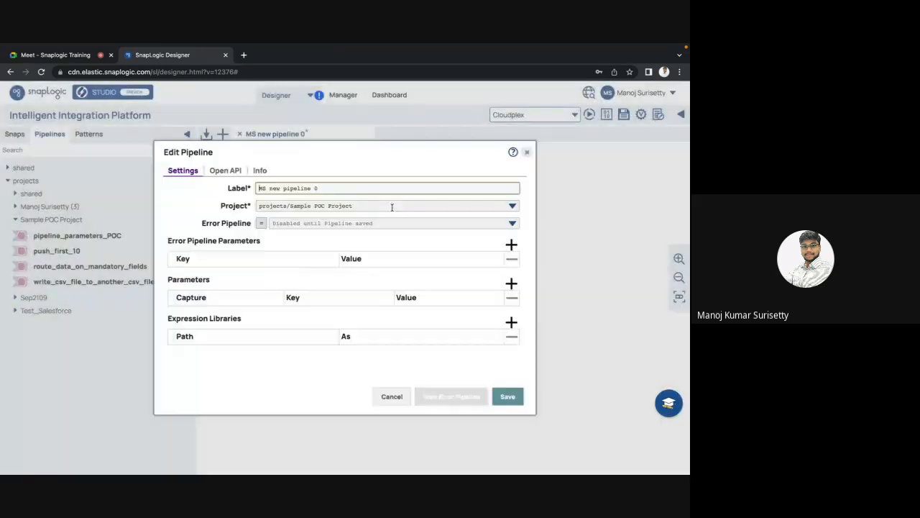
left_click(528, 155)
left_click(528, 156)
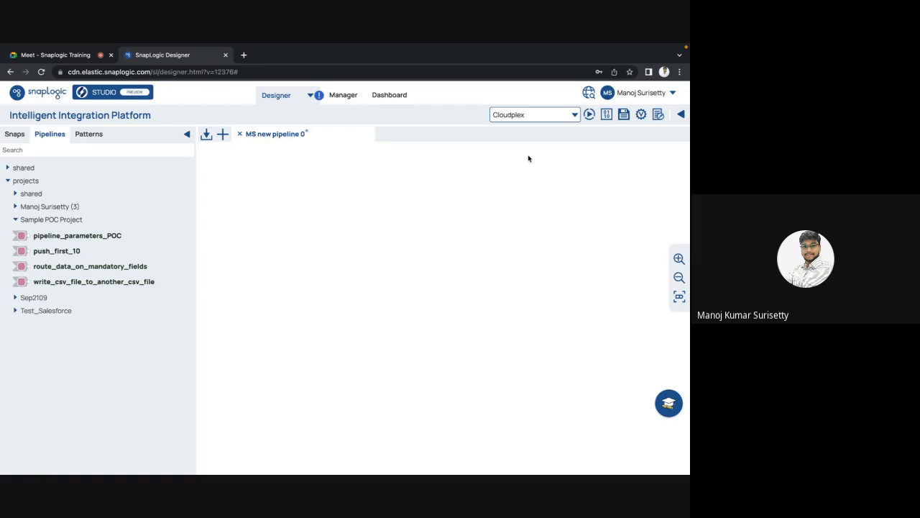
Rename the new pipeline as read_csv_and_write_to_excel and save its properties in the Sample POC Project
left_click(658, 114)
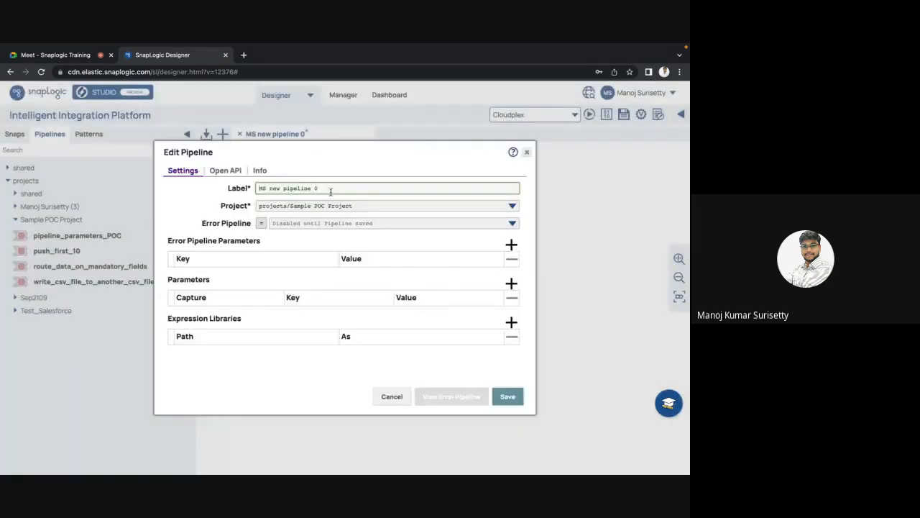
left_click_drag(328, 189, 215, 190)
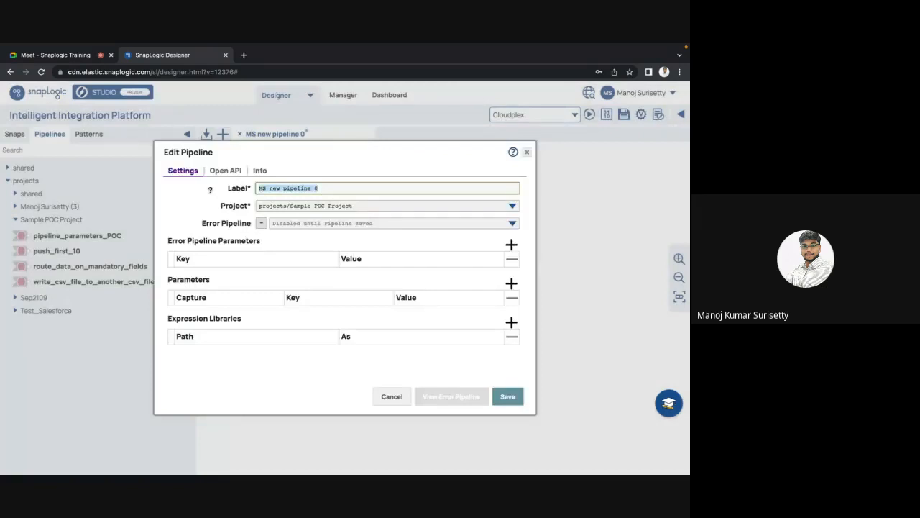
type("pus")
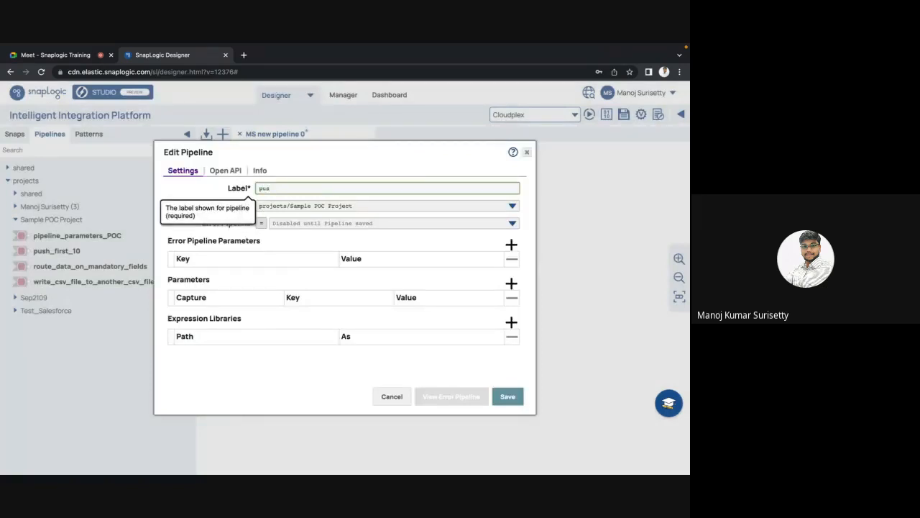
key("BackSpace")
key("BackSpace")
key("BackSpace")
type("rad_csv")
left_click(262, 189)
type("e")
key("Right")
key("Right")
key("Right")
type("and_write_to_excel")
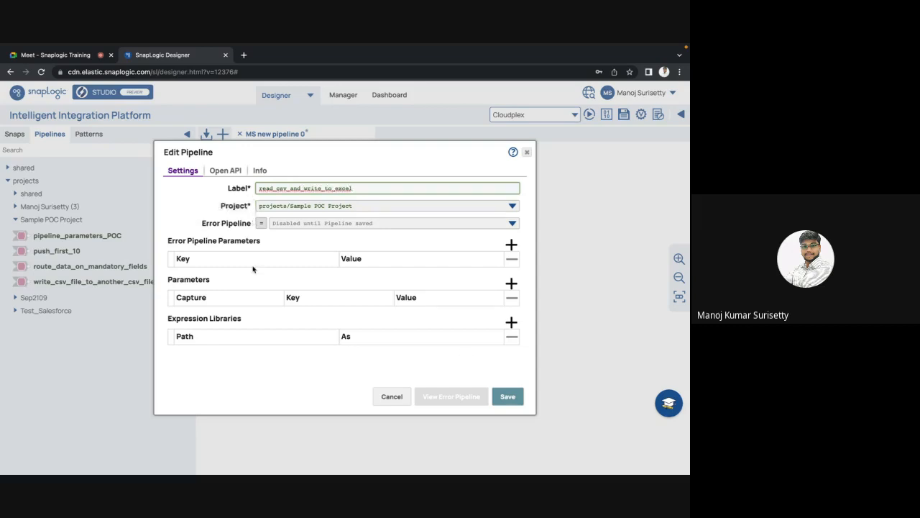
left_click(508, 397)
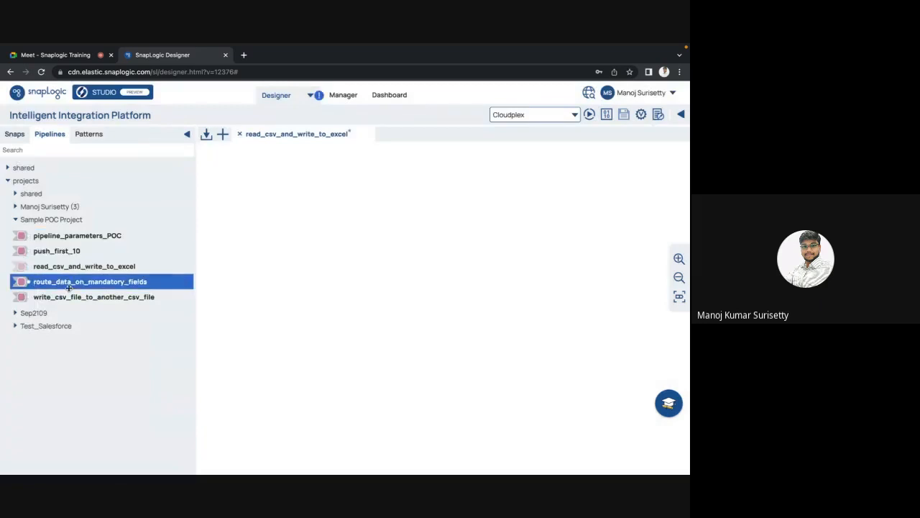
Find the File Reader snap and place it on the empty pipeline canvas
left_click(13, 136)
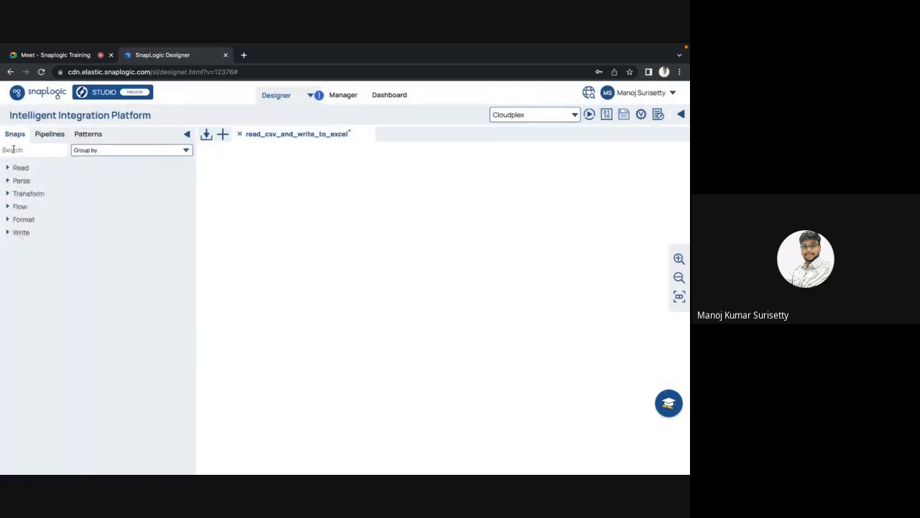
type("file rea")
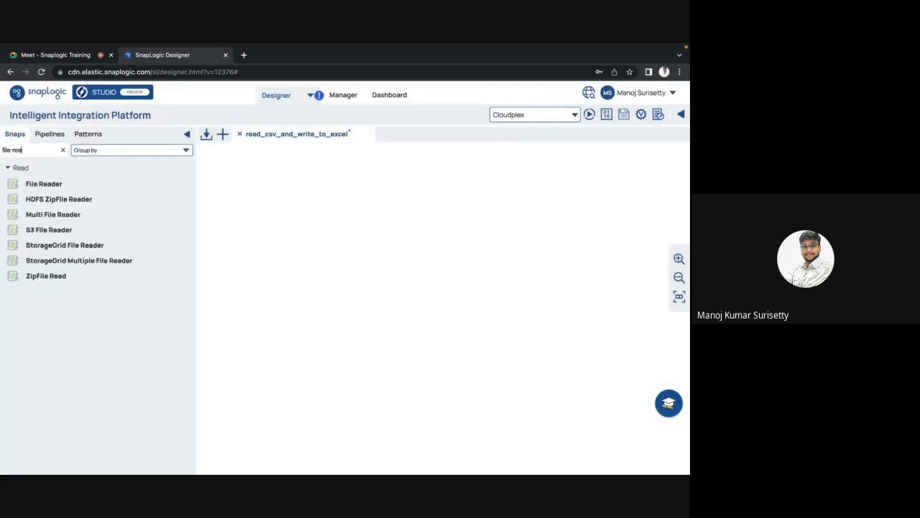
left_click_drag(43, 183, 305, 248)
Find the CSV Parser snap and connect it to the File Reader's output
left_click_drag(25, 150, 1, 150)
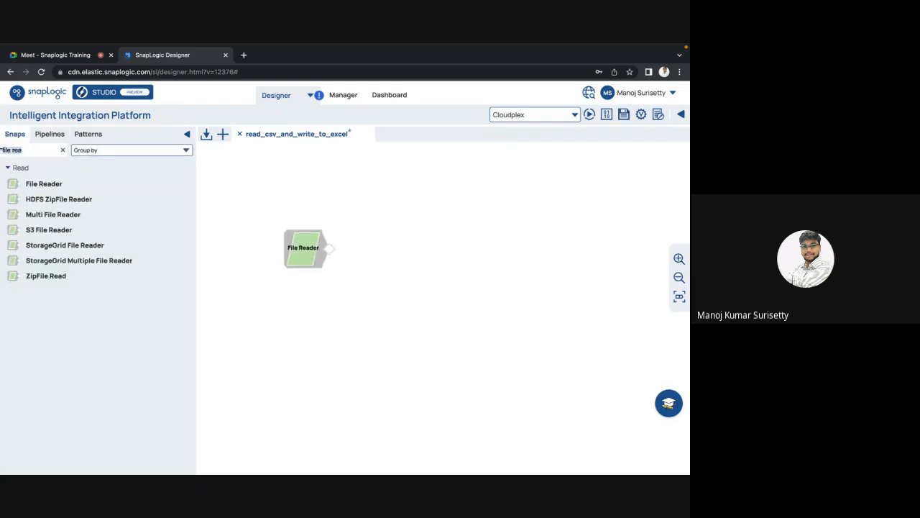
type("csv parser")
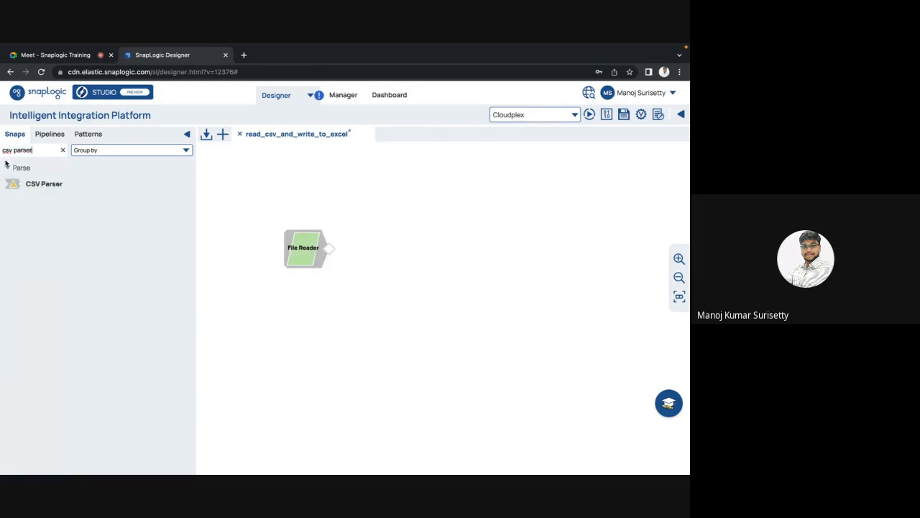
left_click_drag(28, 186, 362, 256)
Set the File Reader's source file to updated_employees.csv from the Sample POC Project and save the snap
left_click(308, 263)
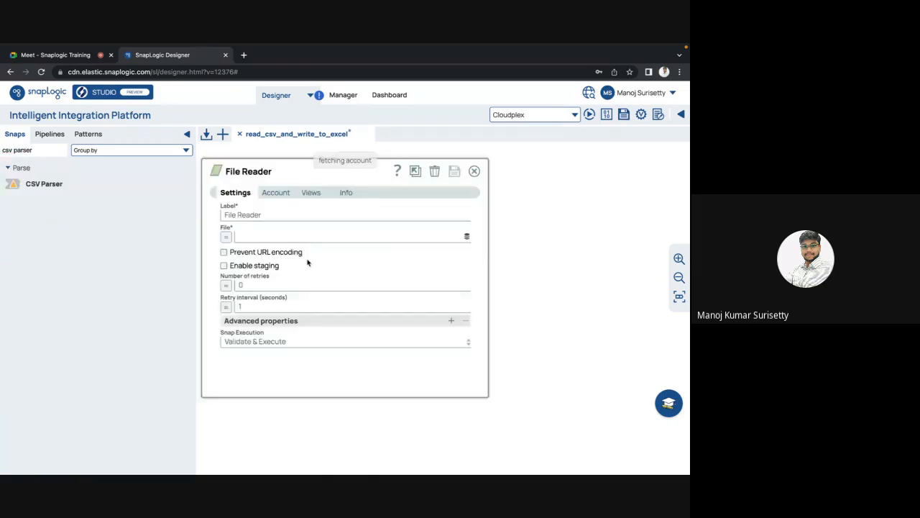
left_click(465, 239)
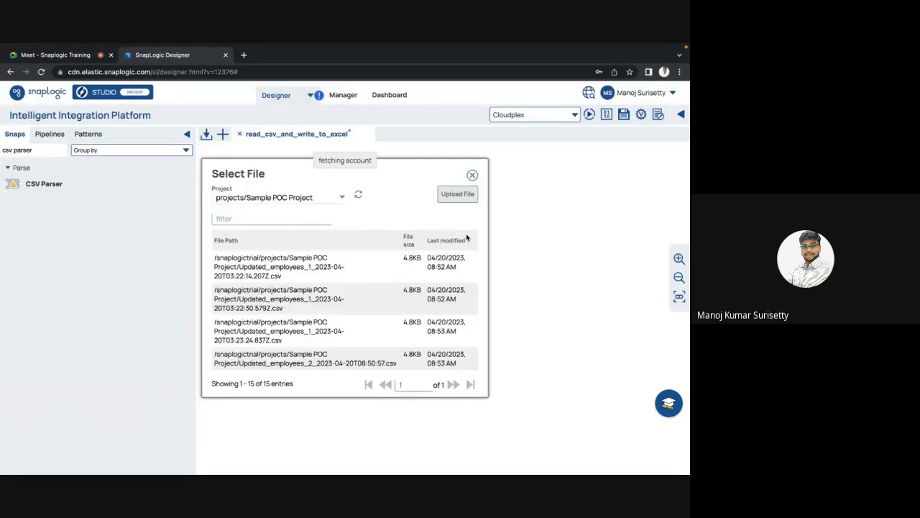
scroll(352, 298, "down", 5)
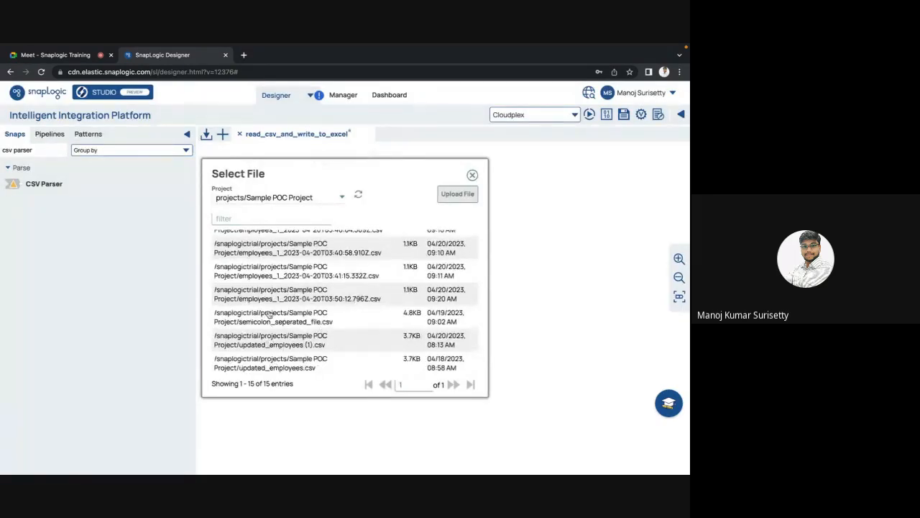
scroll(269, 345, "up", 2)
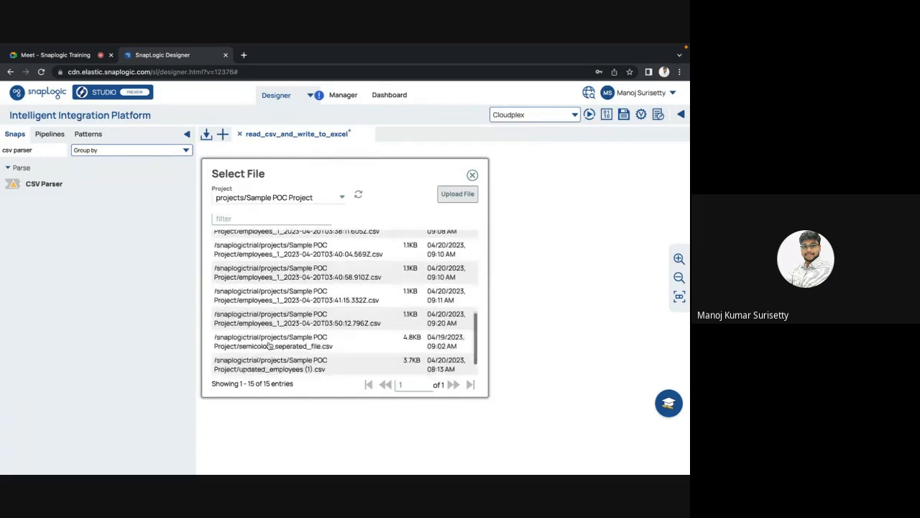
scroll(268, 345, "down", 1)
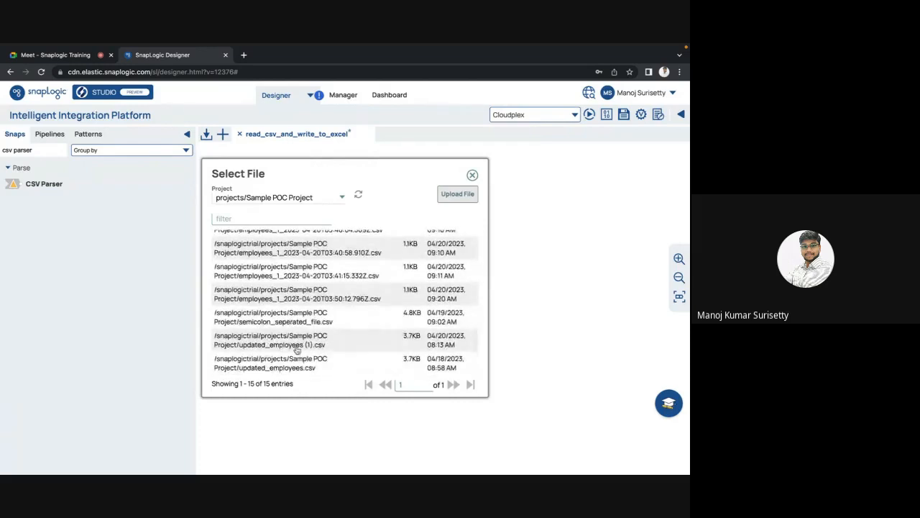
left_click(267, 369)
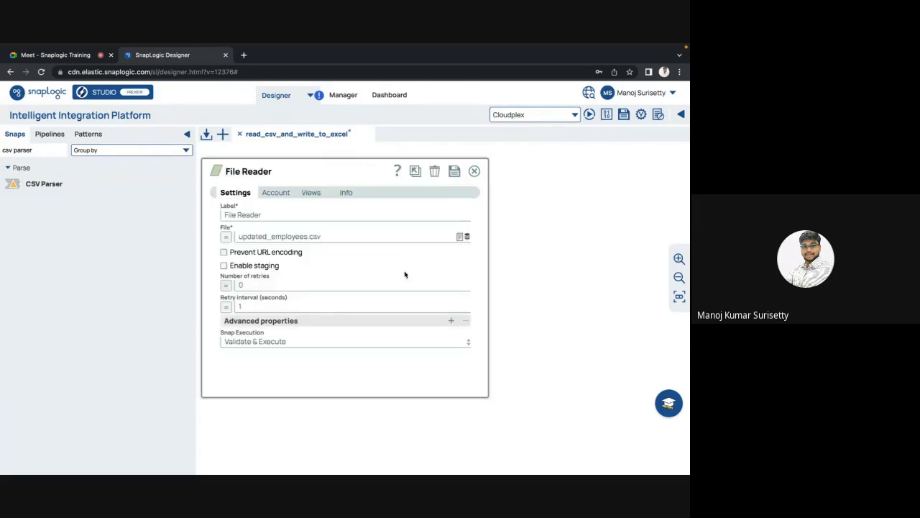
left_click(454, 171)
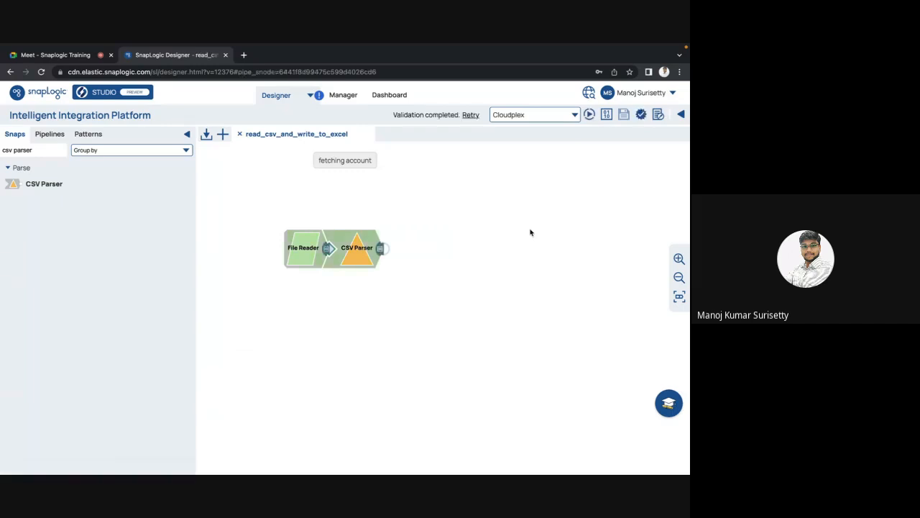
Preview the parsed records in the CSV Parser's output and close the preview
left_click(381, 249)
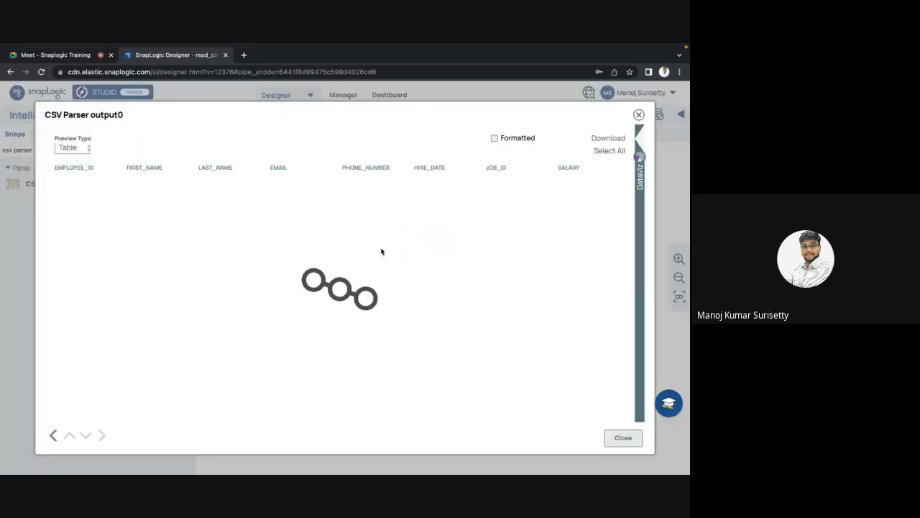
scroll(233, 285, "down", 10)
key("Escape")
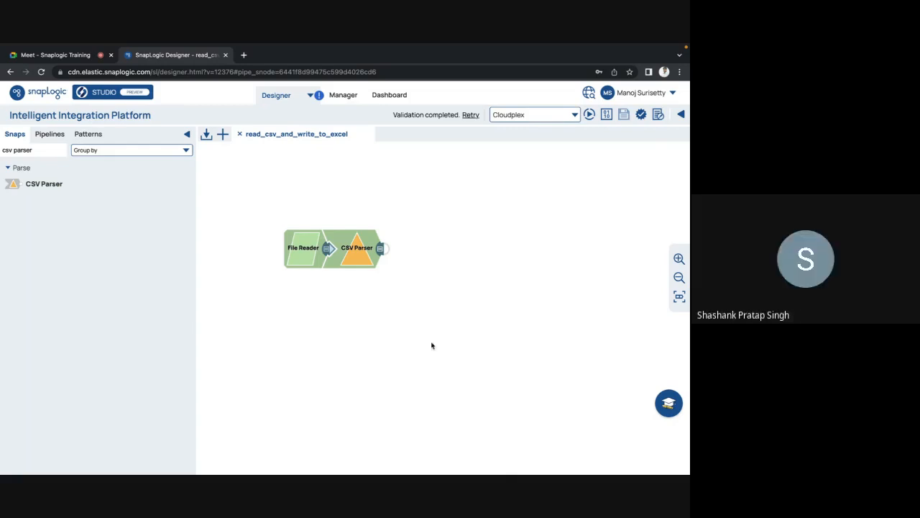
Search the snaps for "formatter" and connect an Excel Formatter to the CSV Parser's output
left_click(62, 151)
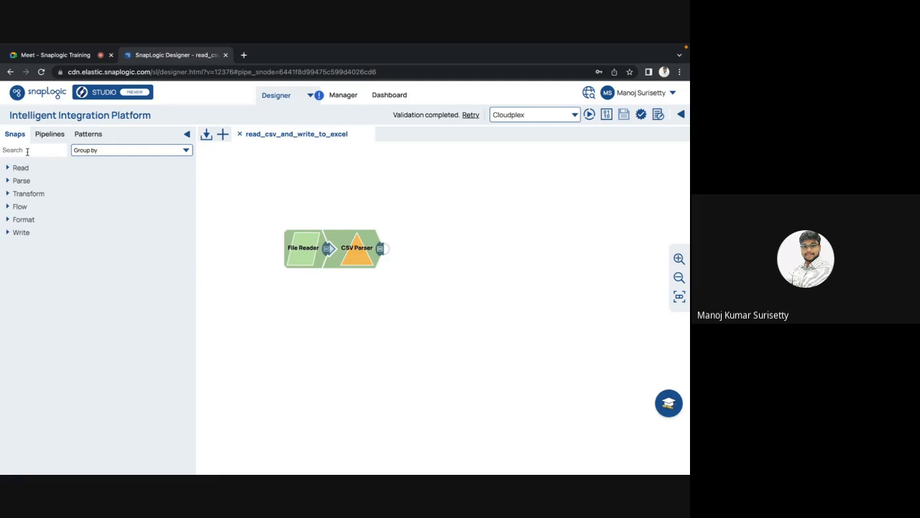
type("formater")
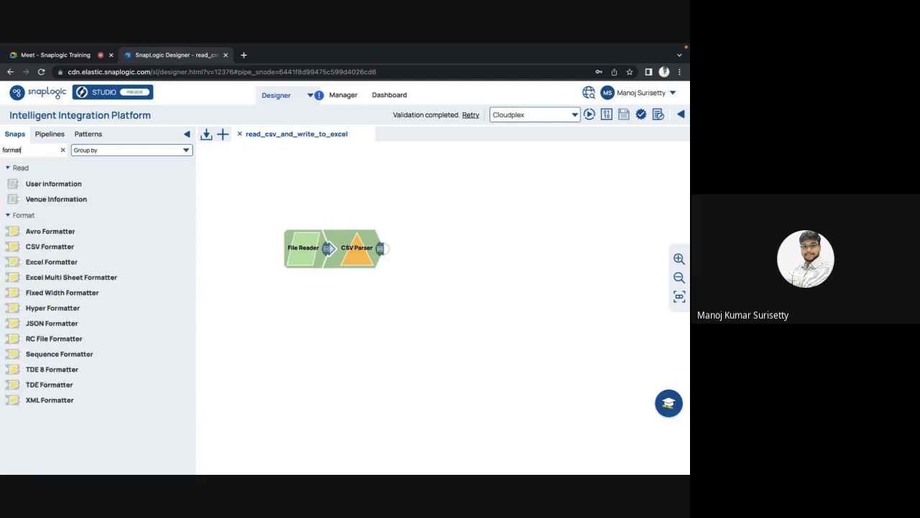
key("BackSpace")
key("BackSpace")
key("BackSpace")
type("tter")
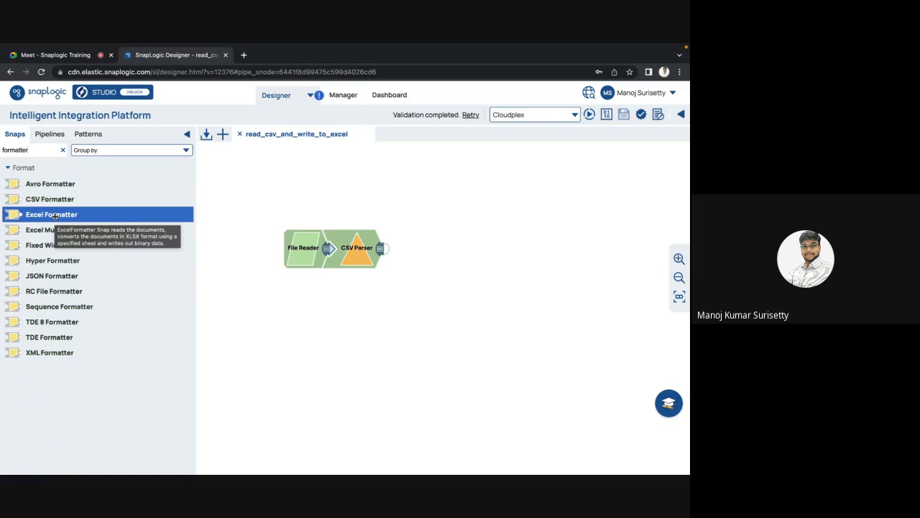
left_click_drag(54, 217, 411, 252)
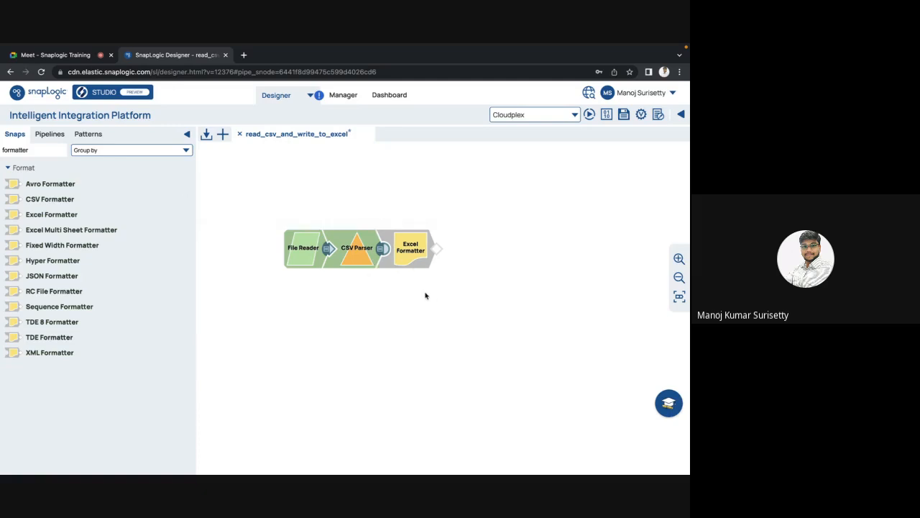
Examine the Excel Formatter's header and column options, snap execution choices, views and info
left_click(421, 252)
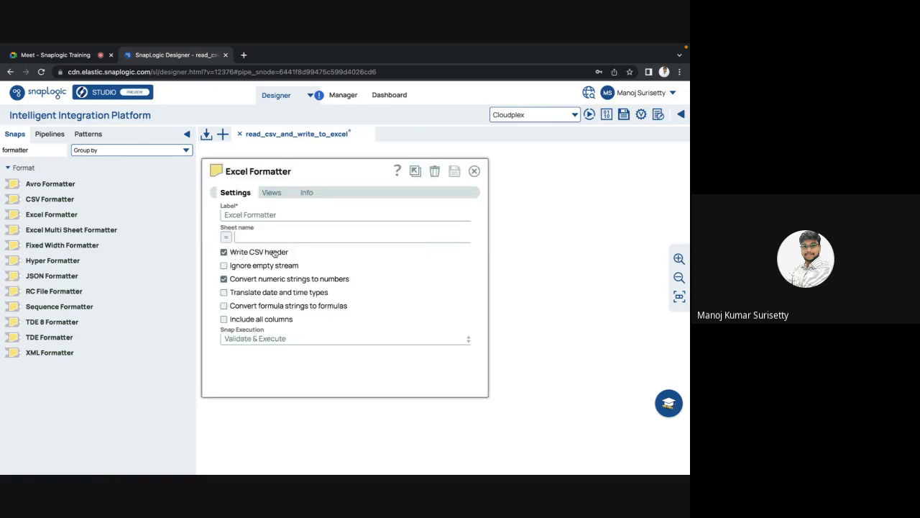
mouse_move(256, 254)
mouse_move(232, 268)
mouse_move(252, 324)
left_click(262, 342)
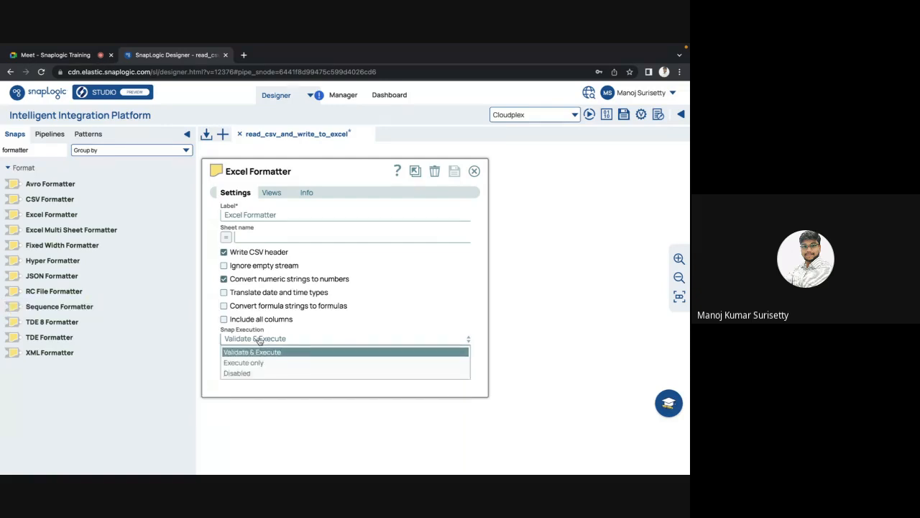
left_click(270, 193)
left_click(305, 193)
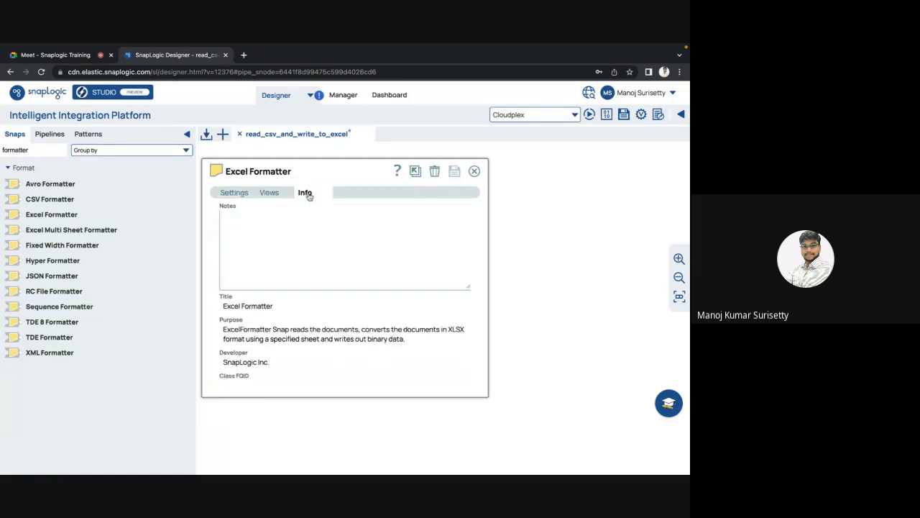
left_click(235, 193)
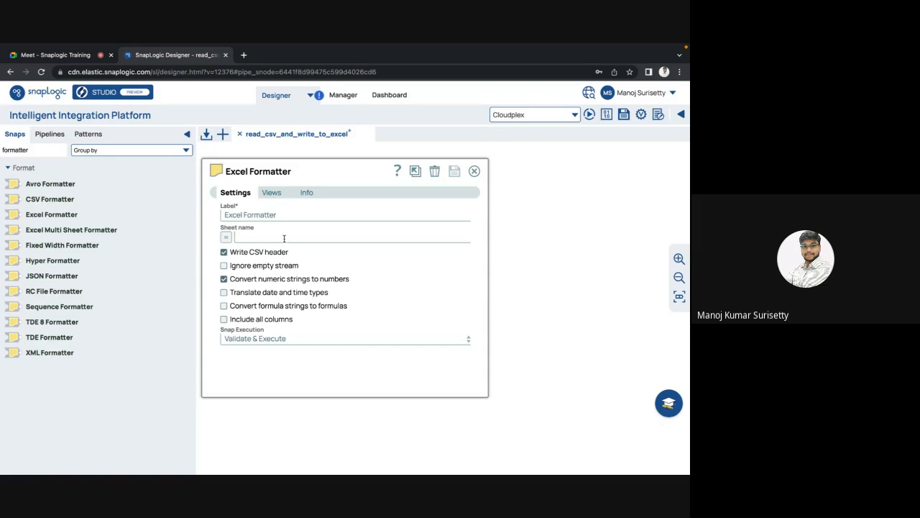
Set the Excel Formatter's sheet name to data and save the snap
left_click(284, 238)
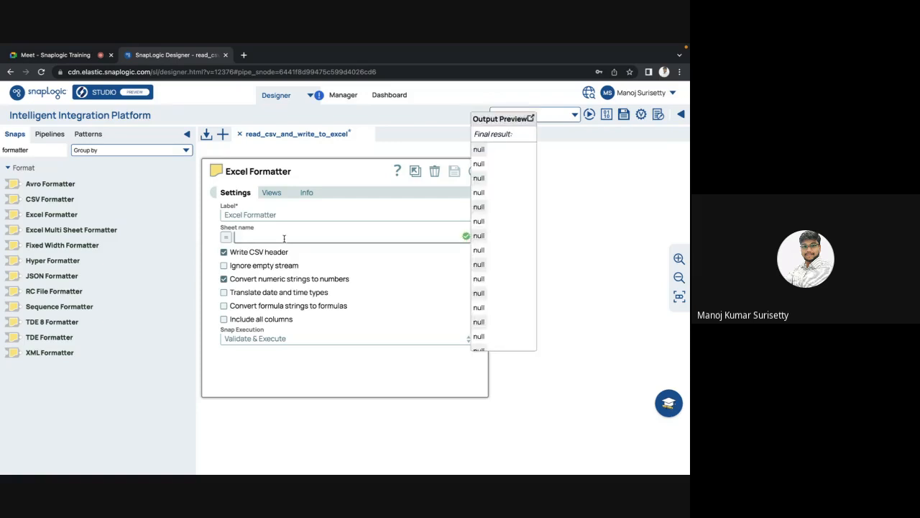
type("data")
left_click(341, 380)
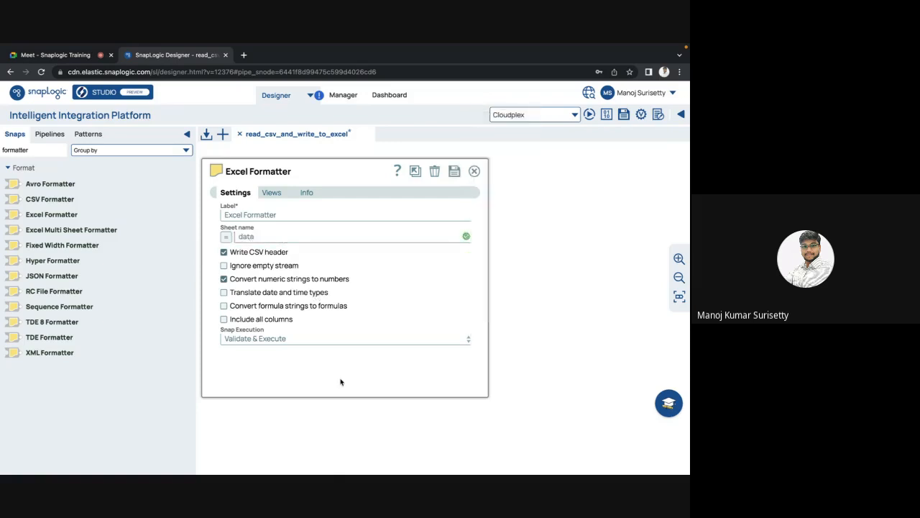
left_click(456, 170)
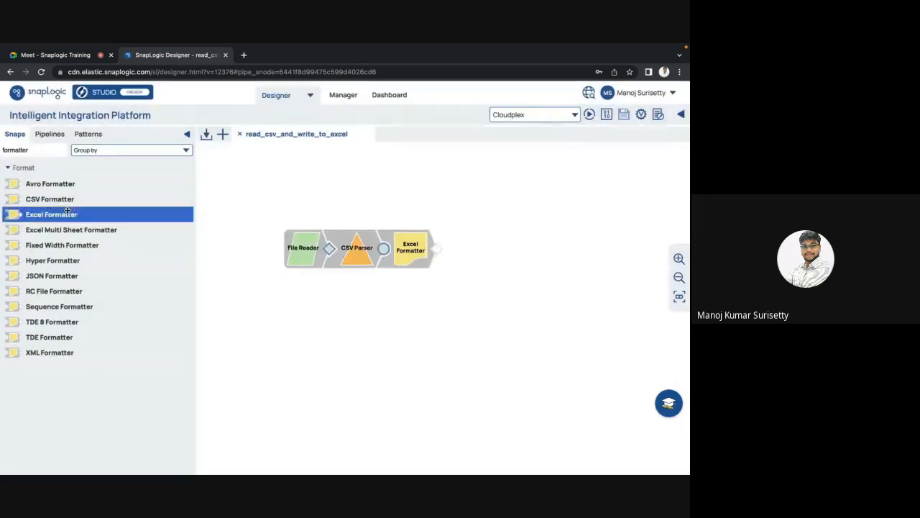
Search the snaps for "writer" and connect a File Writer to the Excel Formatter's output
left_click(35, 151)
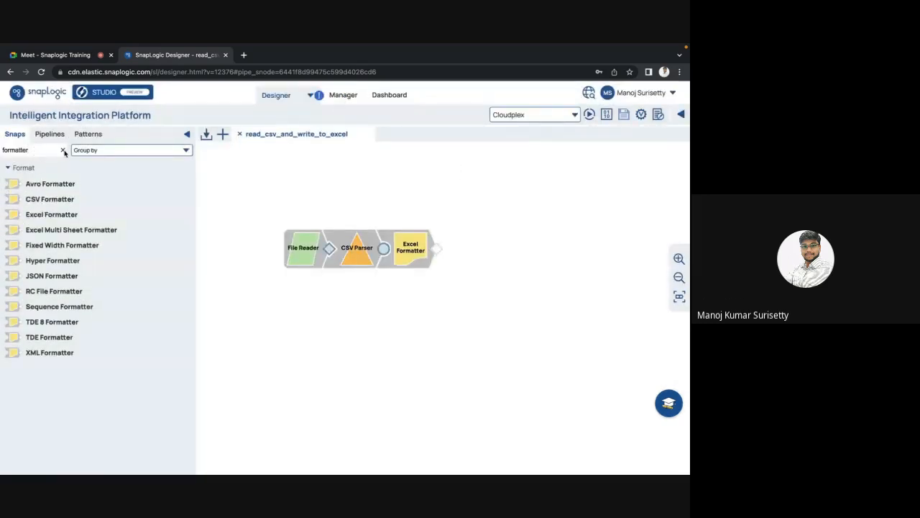
left_click(64, 150)
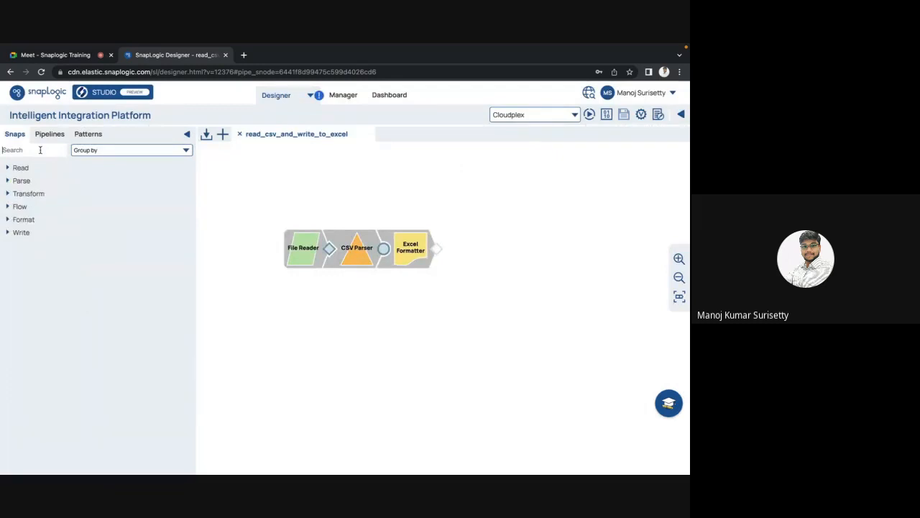
type("wri")
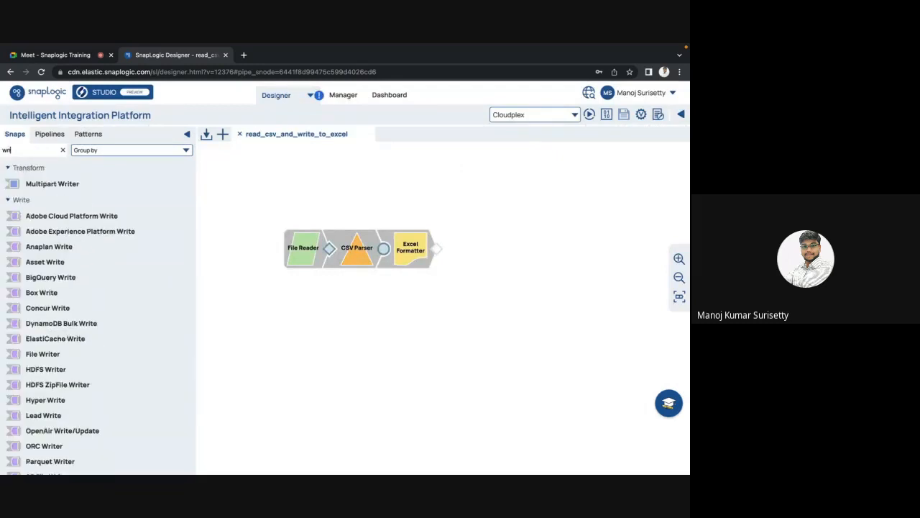
type("ter")
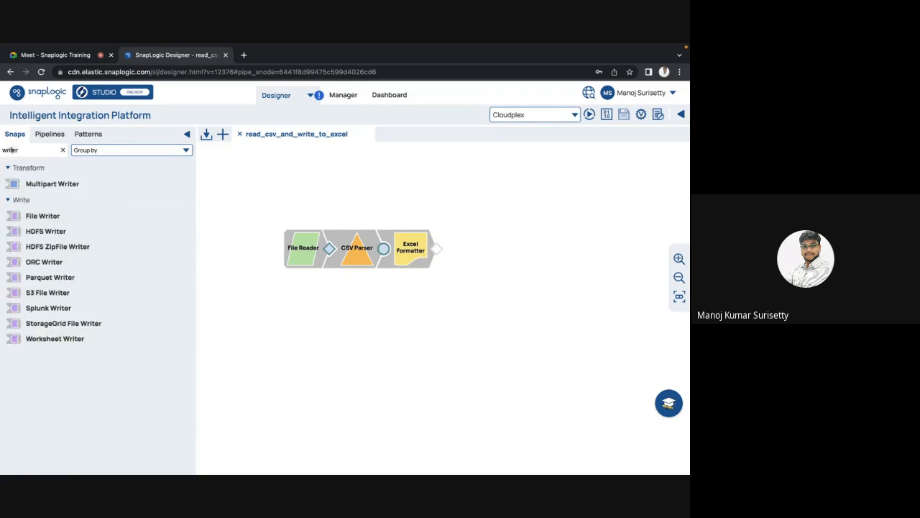
left_click_drag(26, 213, 471, 263)
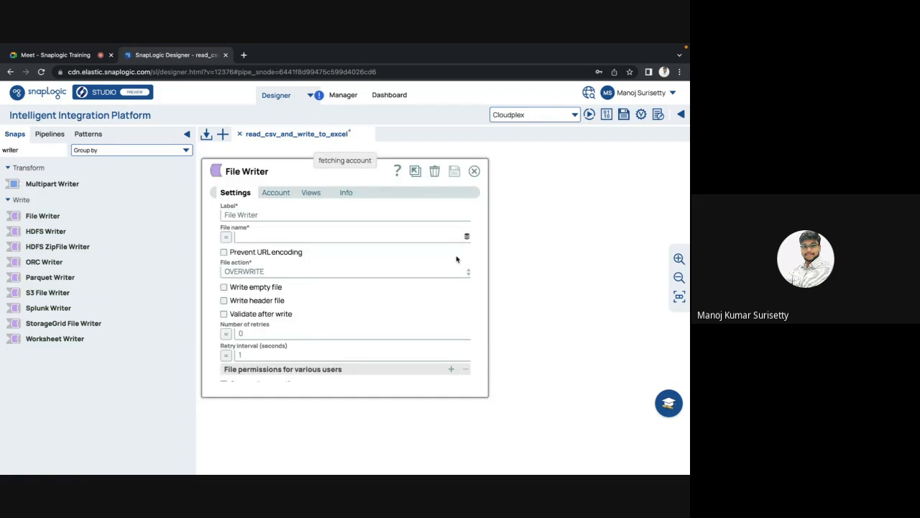
Set the File Writer's file name to employees_data_inexcel.xls, then save and close its settings
left_click(278, 238)
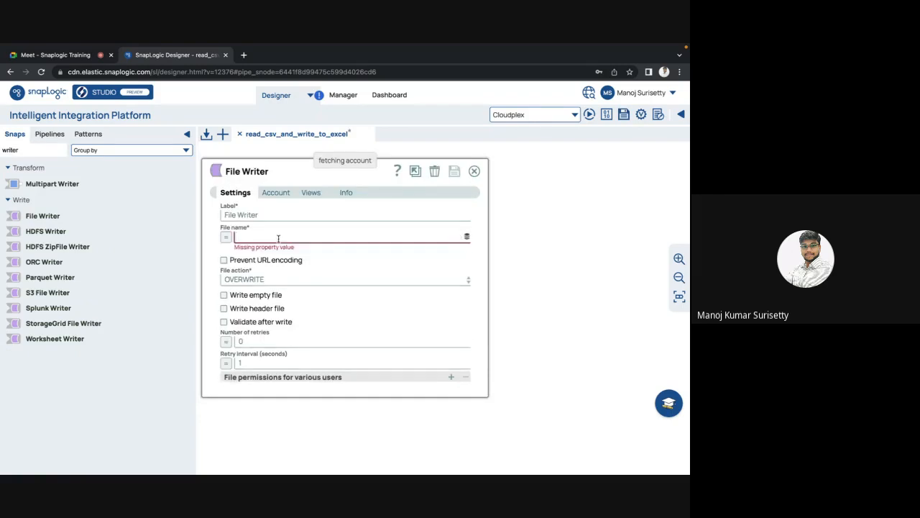
type("employees_")
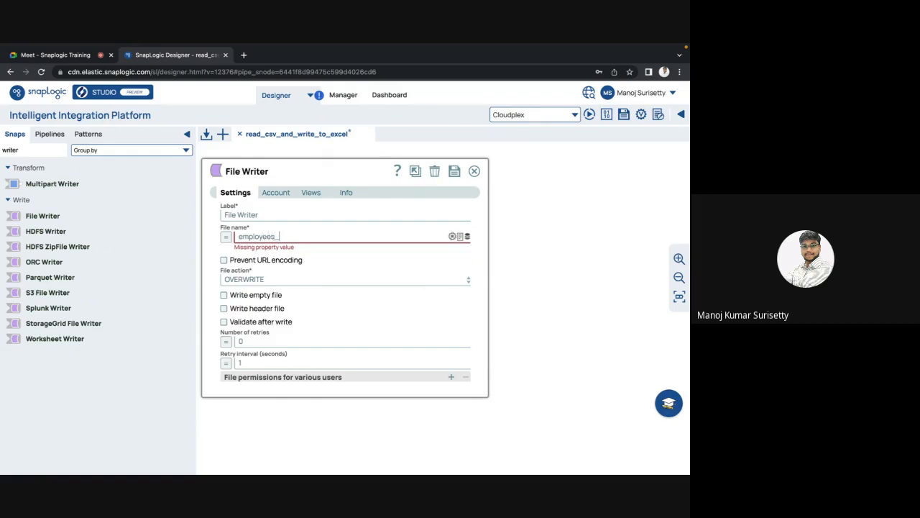
type("data_")
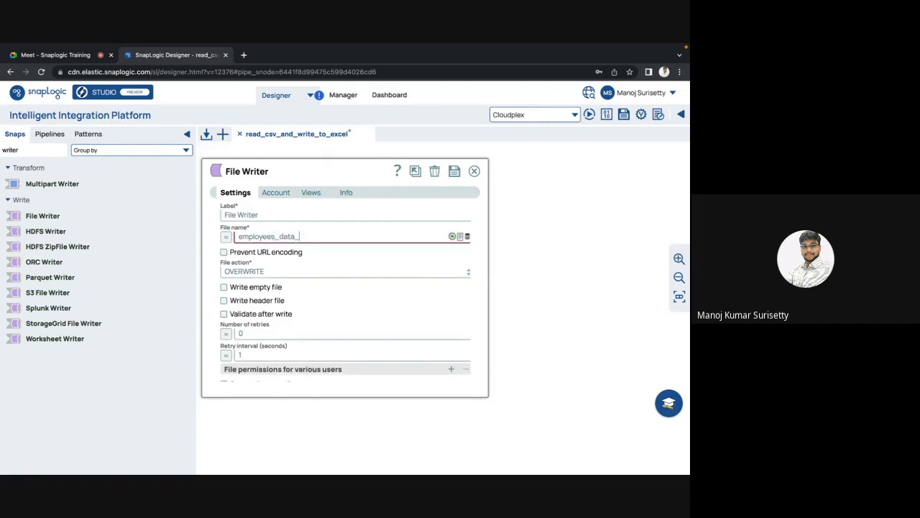
type("inexcel")
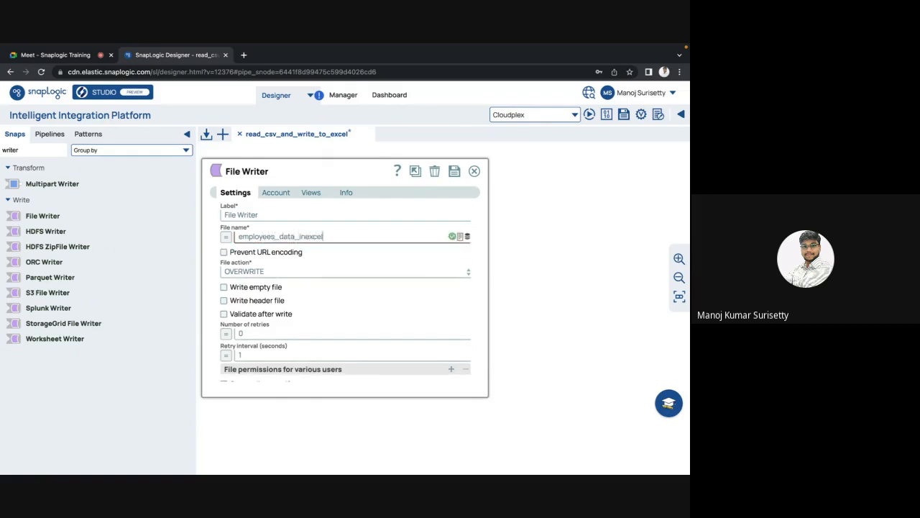
type(".xls")
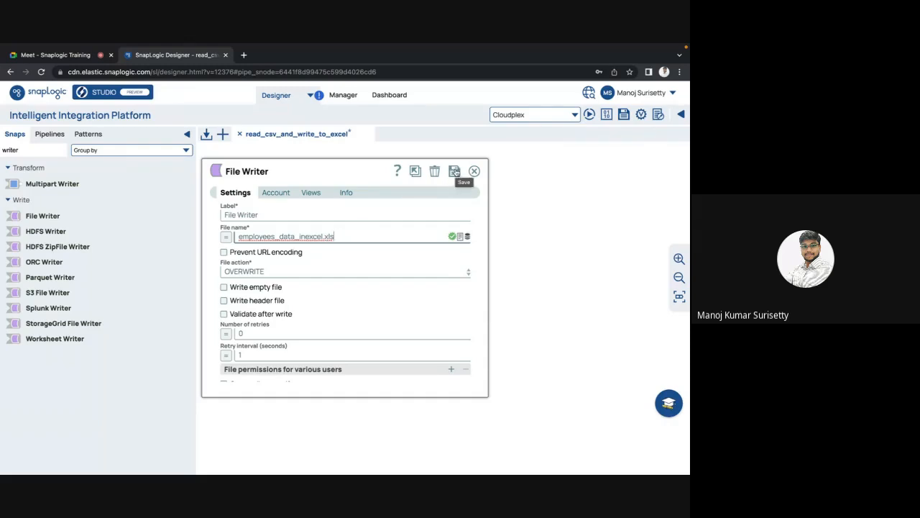
left_click(454, 171)
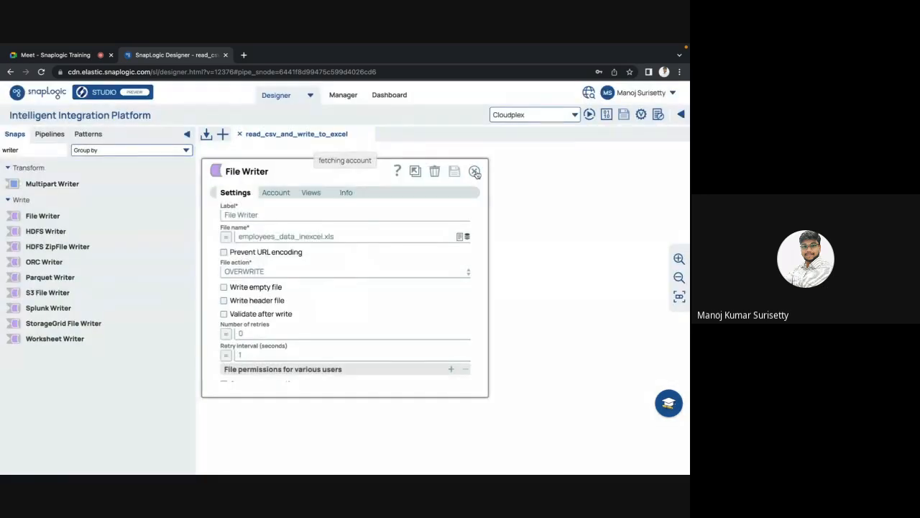
left_click(475, 172)
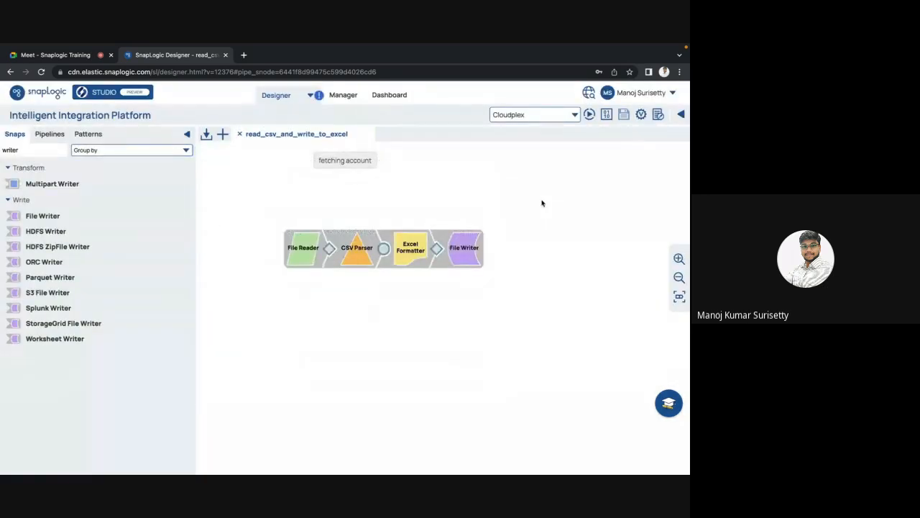
Execute the read_csv_and_write_to_excel pipeline and open the SnapLogic Manager in a new browser tab
left_click(590, 115)
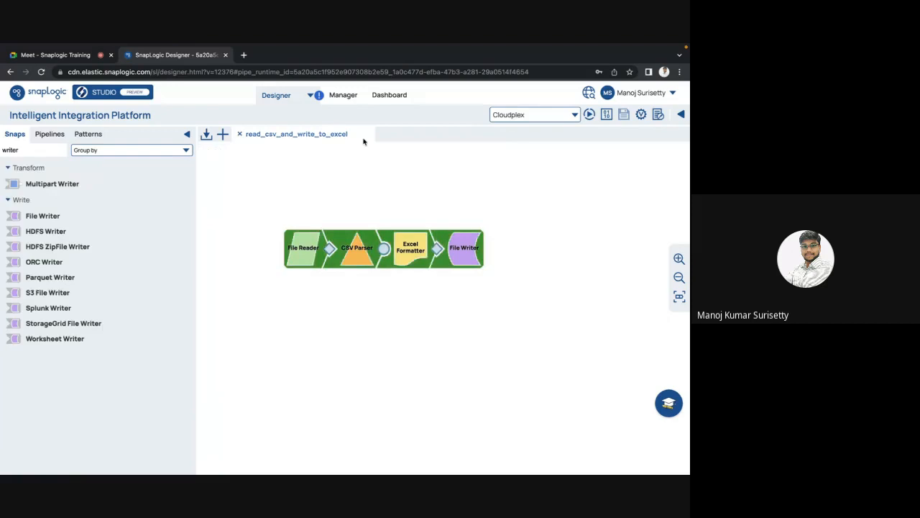
right_click(345, 100)
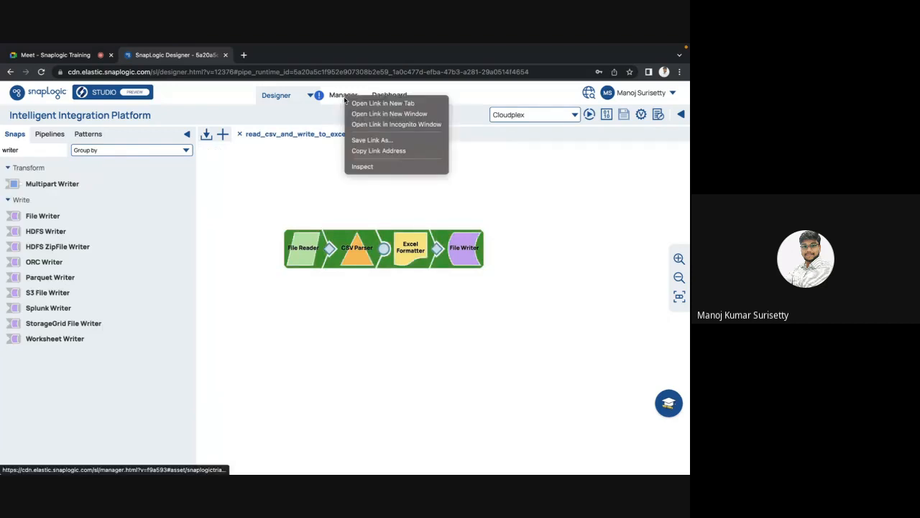
left_click(378, 103)
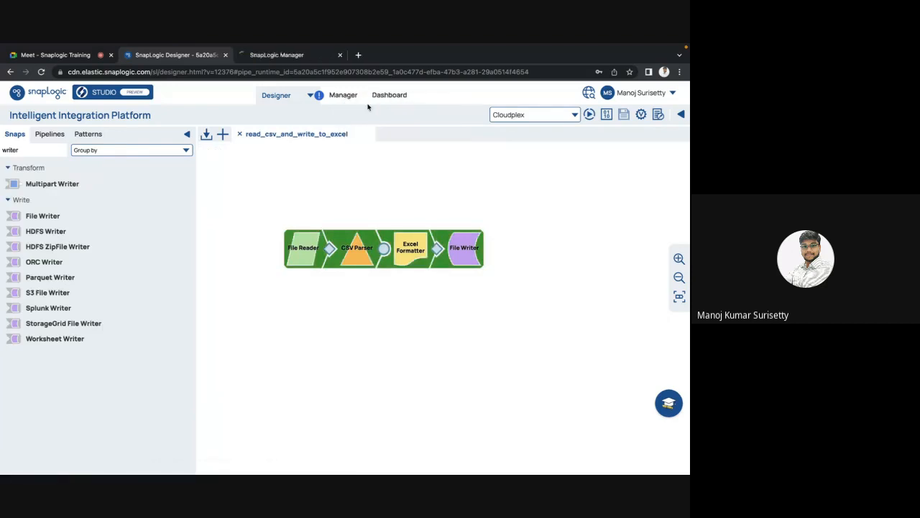
left_click(304, 56)
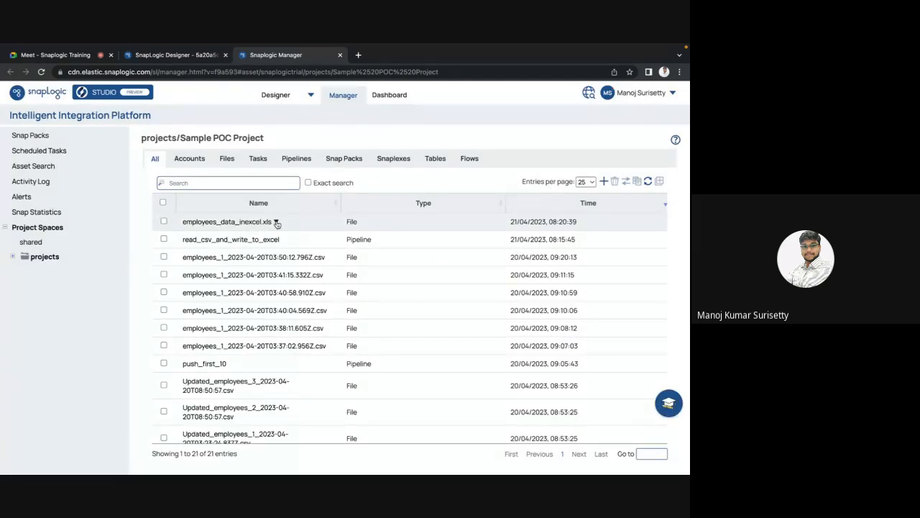
Preview employees_data_inexcel.xls as text and as HEX, dismissing the certification offer, and close the preview
left_click(276, 224)
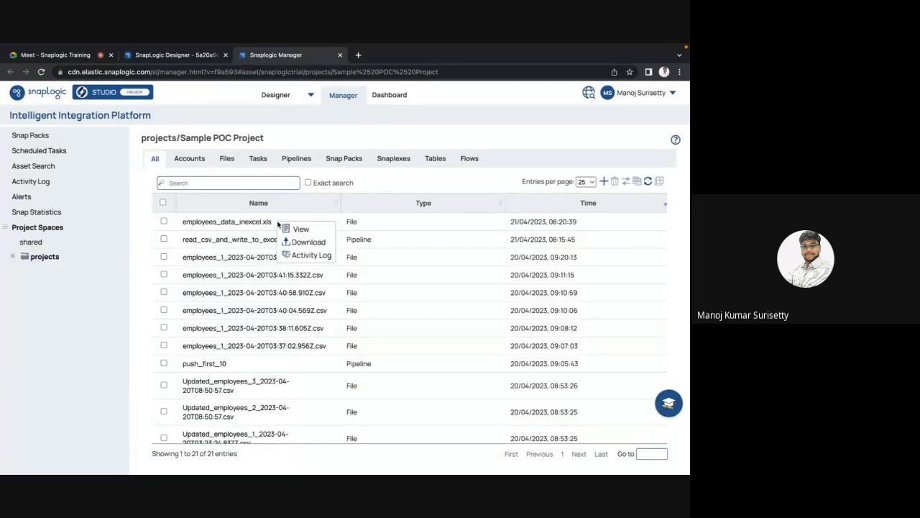
left_click(288, 231)
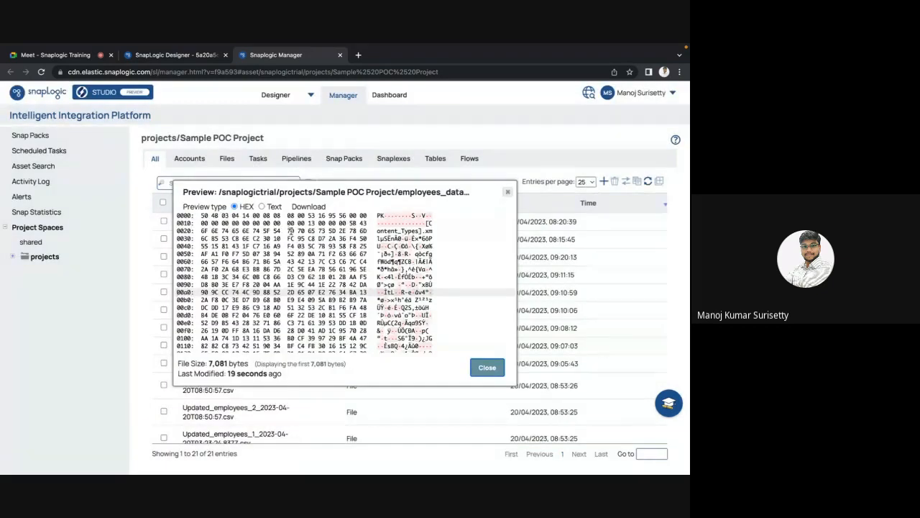
left_click(264, 207)
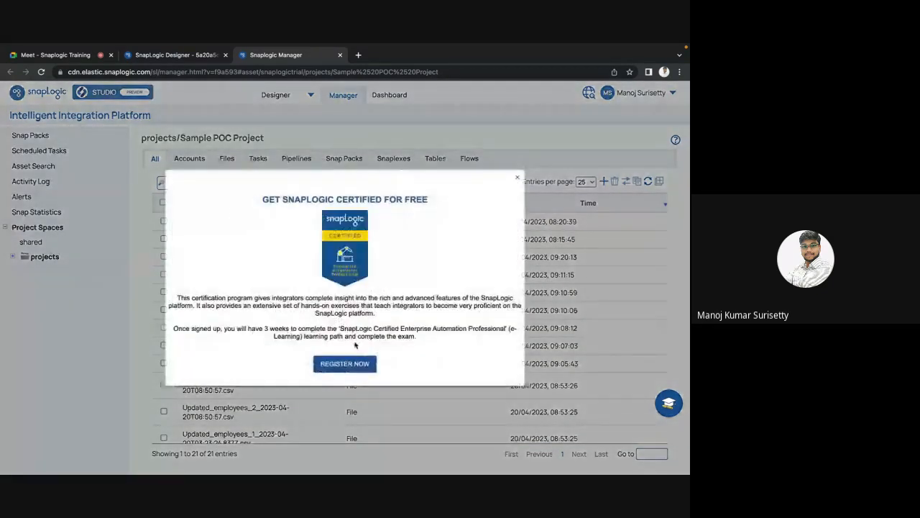
left_click(517, 177)
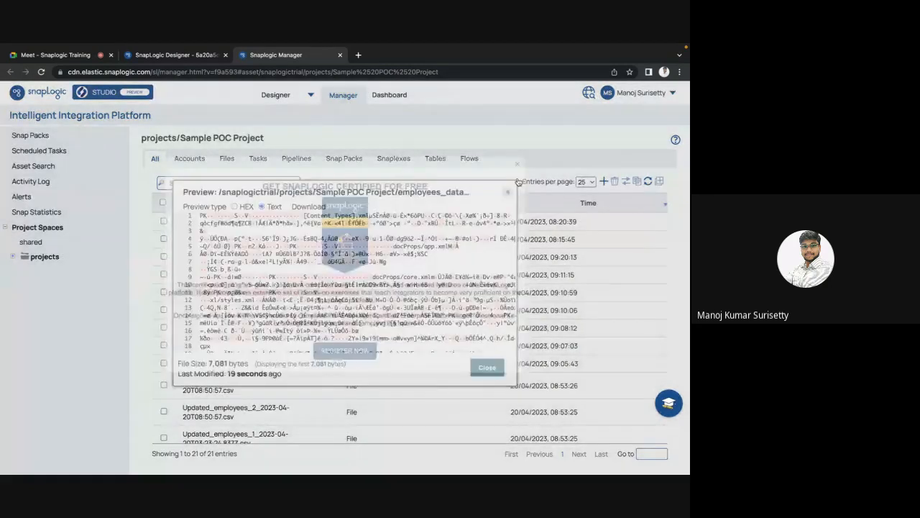
left_click(235, 207)
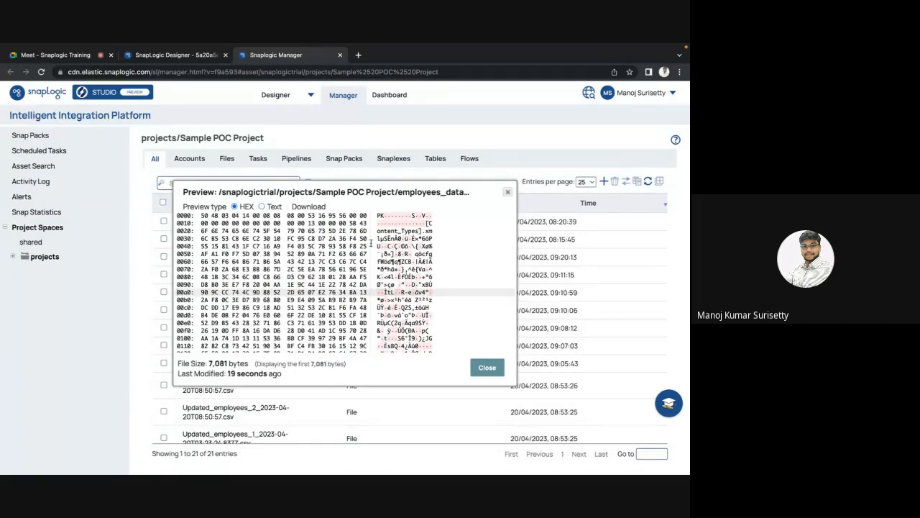
key("Escape")
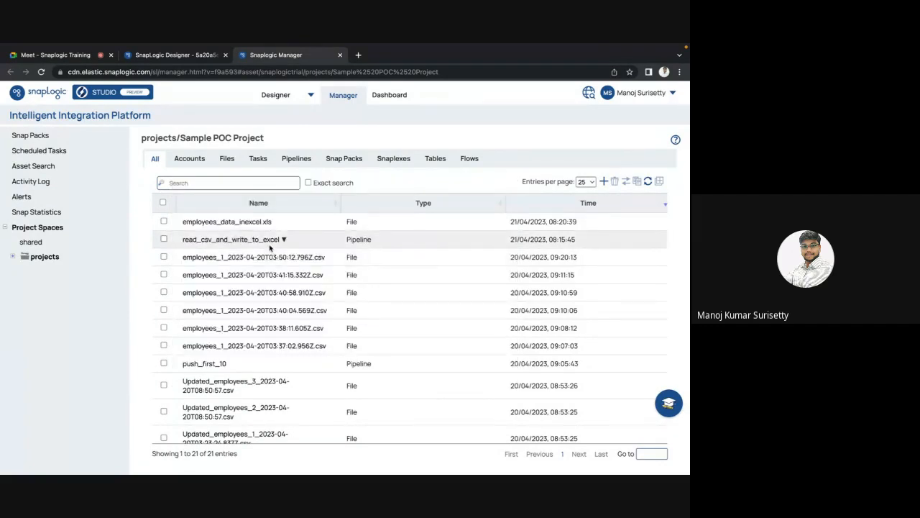
View the contents of employees_1_2023-04-20T03:50:12.796Z.csv for comparison and close the preview
left_click(329, 257)
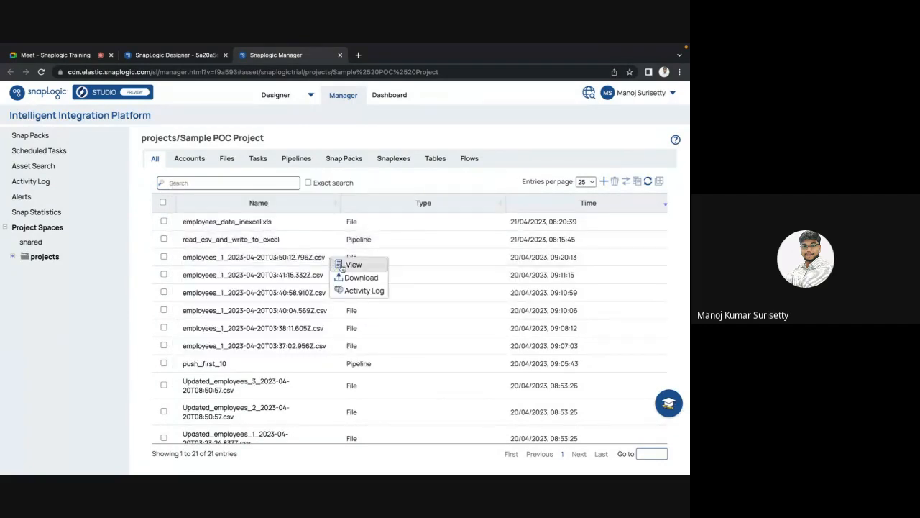
left_click(338, 265)
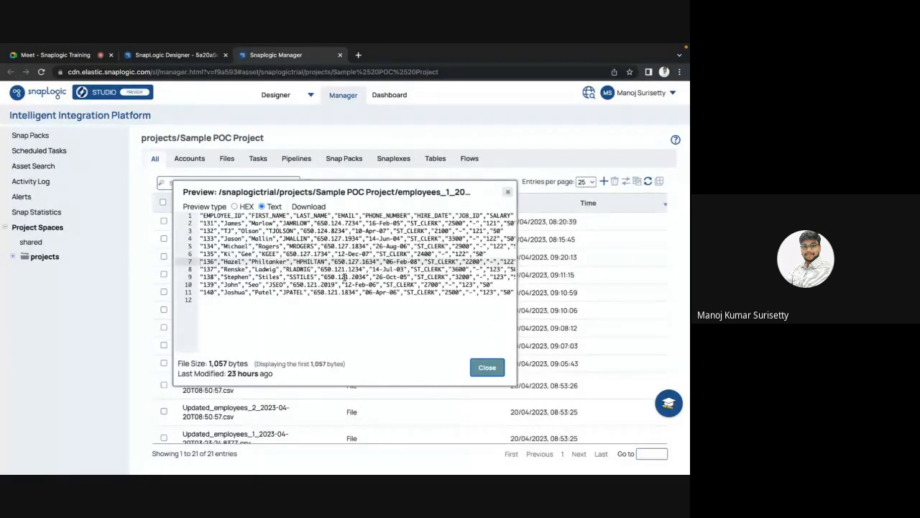
key("Escape")
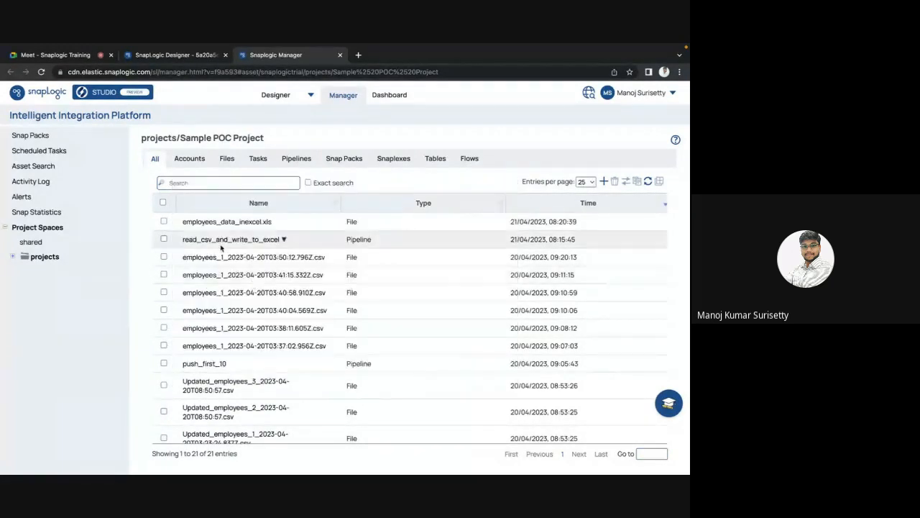
Reopen the preview of employees_data_inexcel.xls, compare its HEX and Text preview types, and close it
left_click(276, 223)
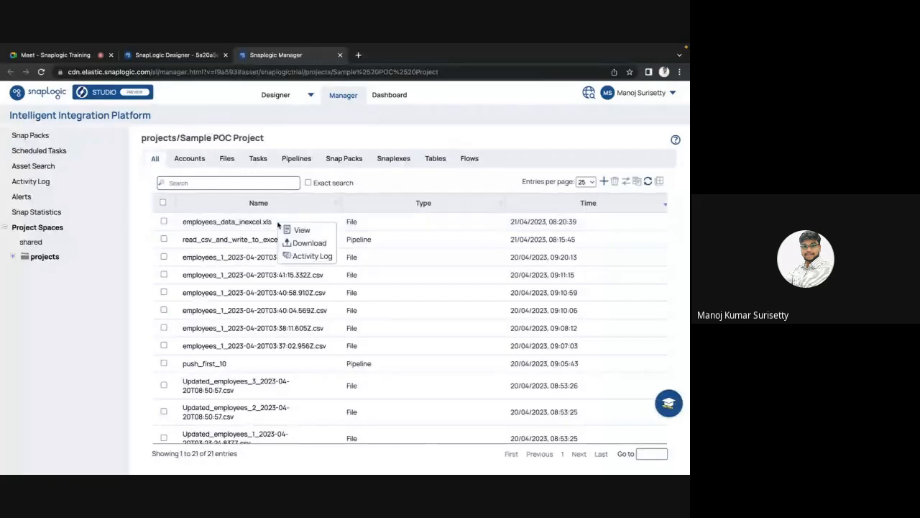
left_click(295, 230)
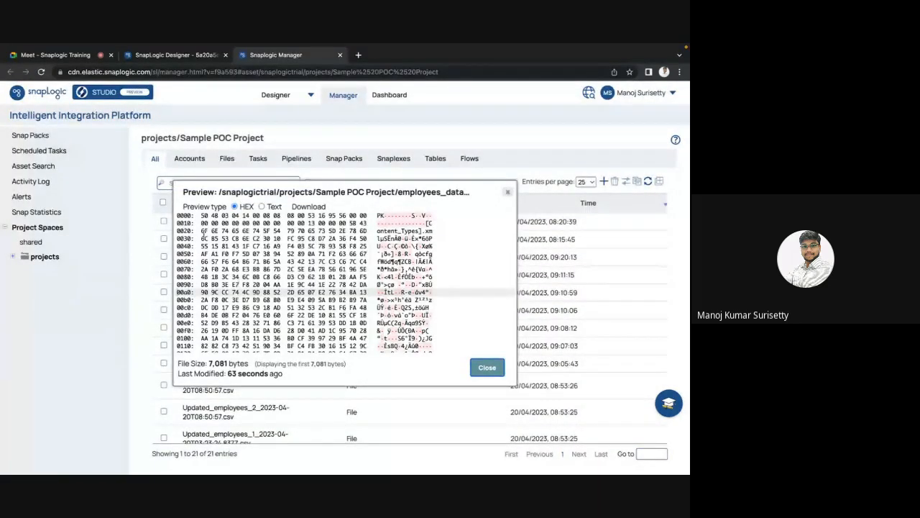
left_click(262, 207)
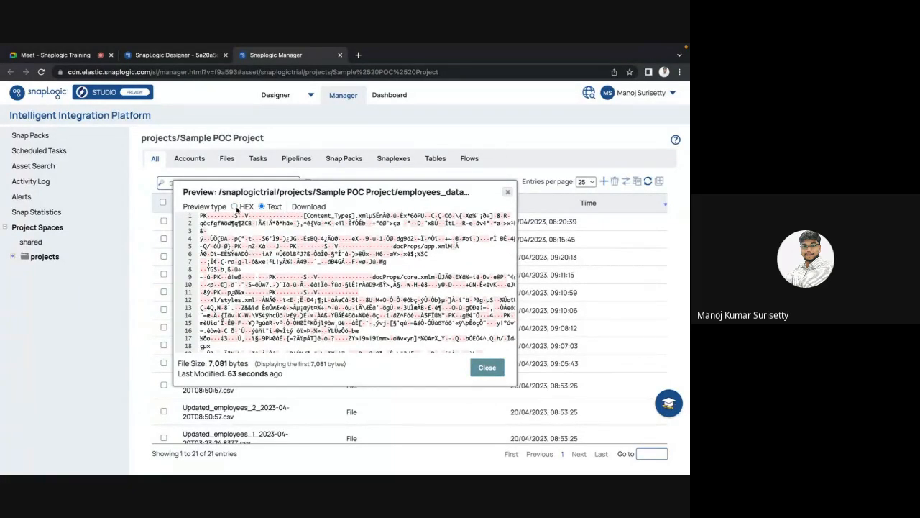
left_click(237, 207)
key("Escape")
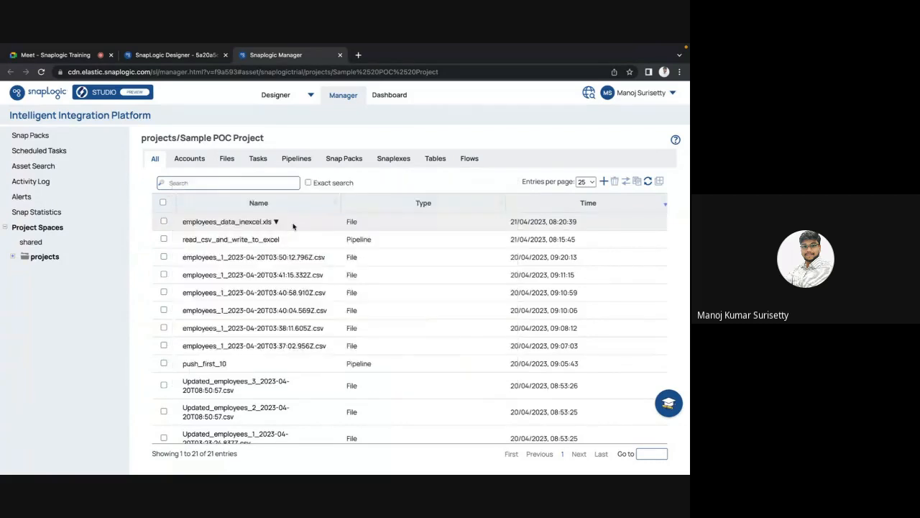
Download employees_data_inexcel.xls from the project and open the downloaded workbook in WPS Office
left_click(277, 222)
left_click(294, 239)
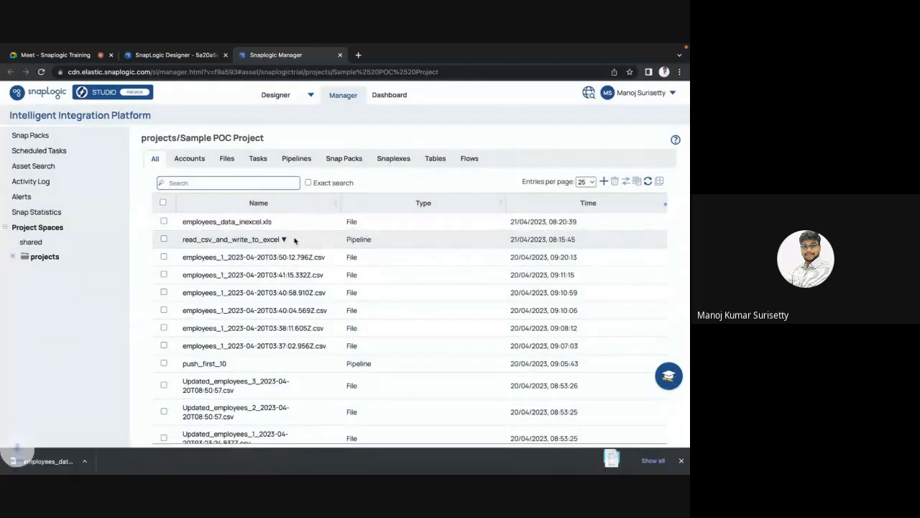
left_click(57, 464)
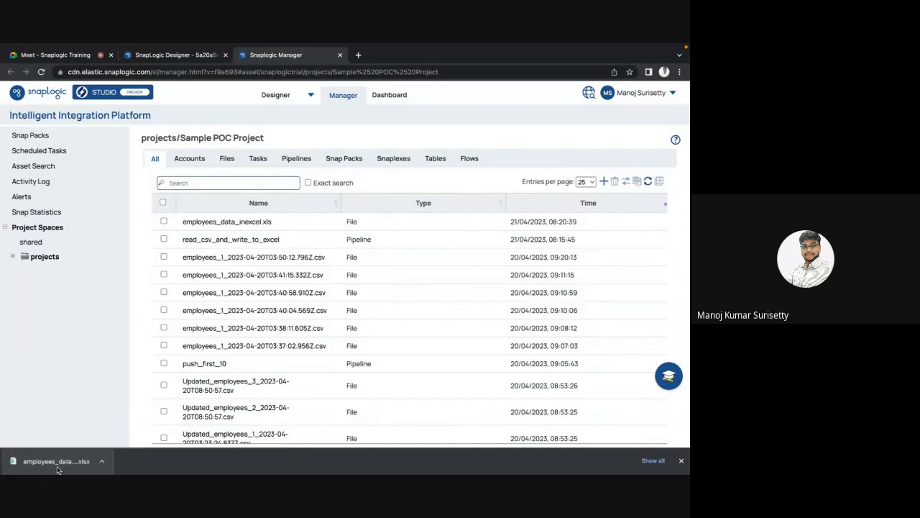
left_click(82, 466)
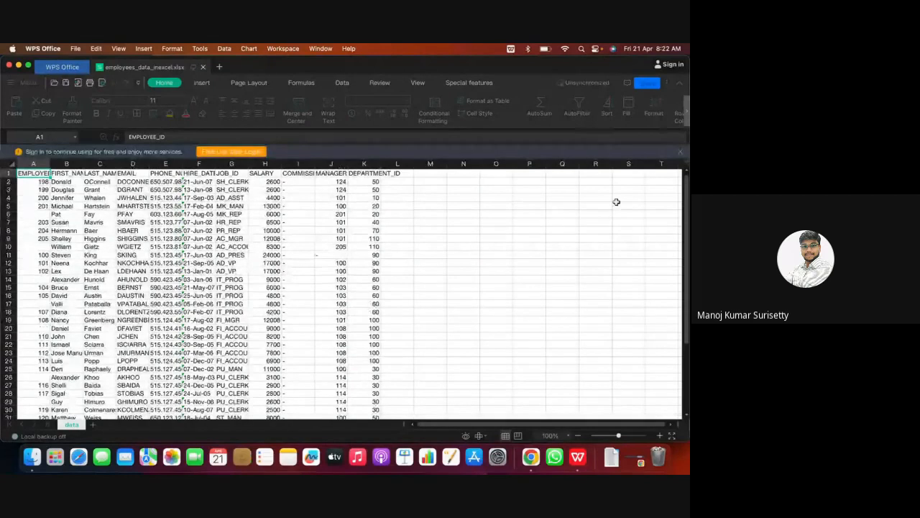
Dismiss the workbook's sign-in notice to check the data sheet, then switch back to the pipeline in SnapLogic Designer
left_click(682, 154)
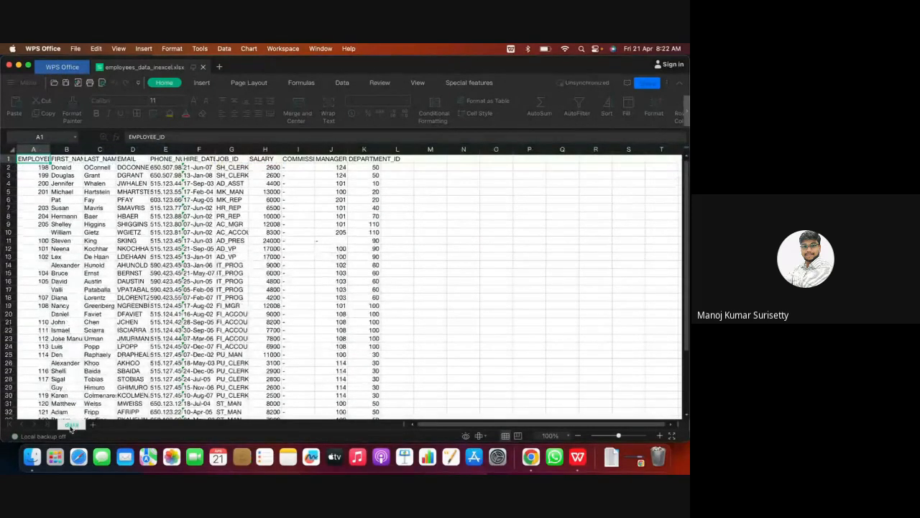
left_click(531, 461)
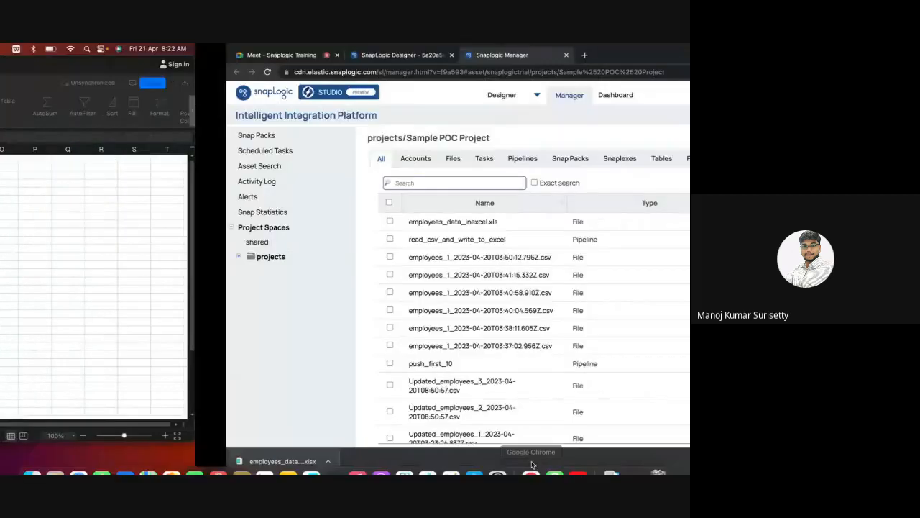
left_click(176, 54)
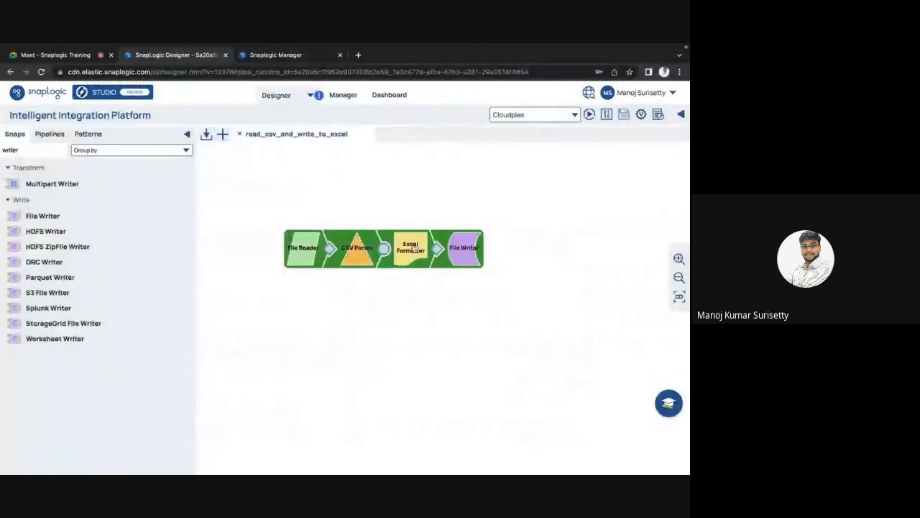
Open the Excel Formatter settings to check the sheet name, and add a second sheet named data 1 to the workbook in WPS Office
left_click(411, 248)
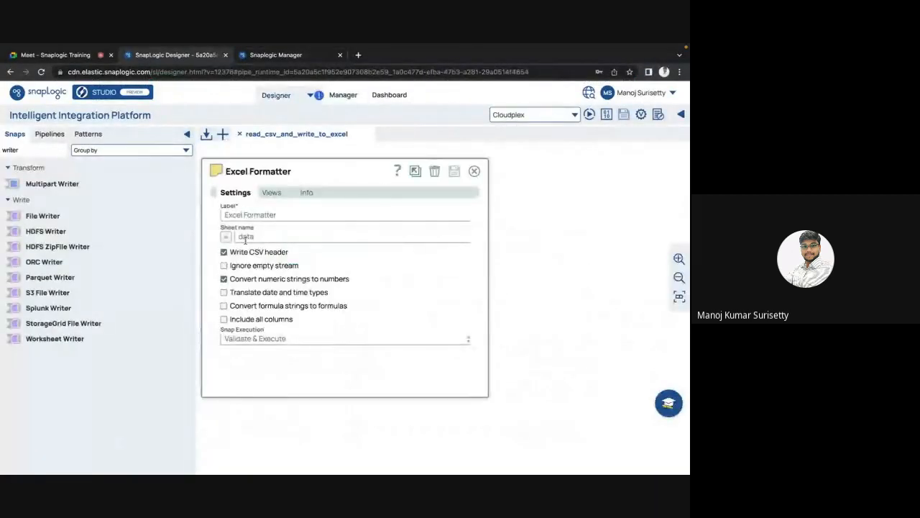
key("ctrl+Left")
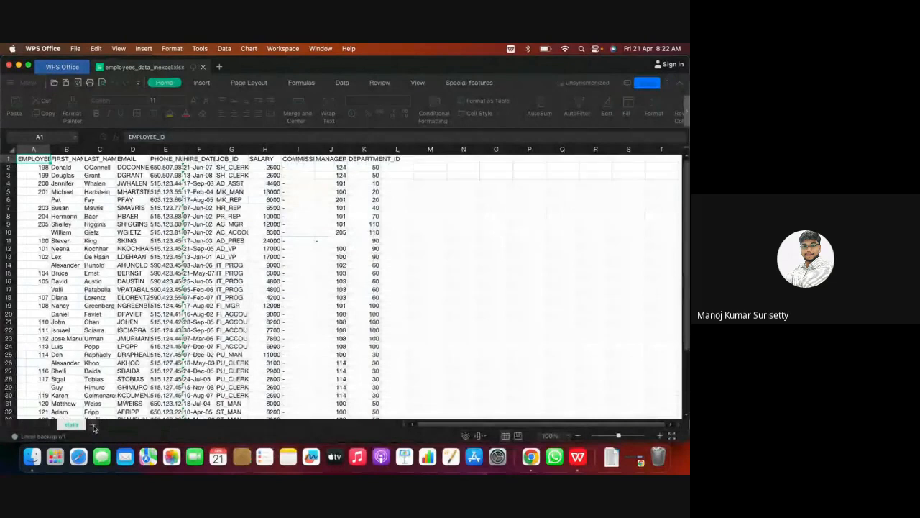
left_click(93, 426)
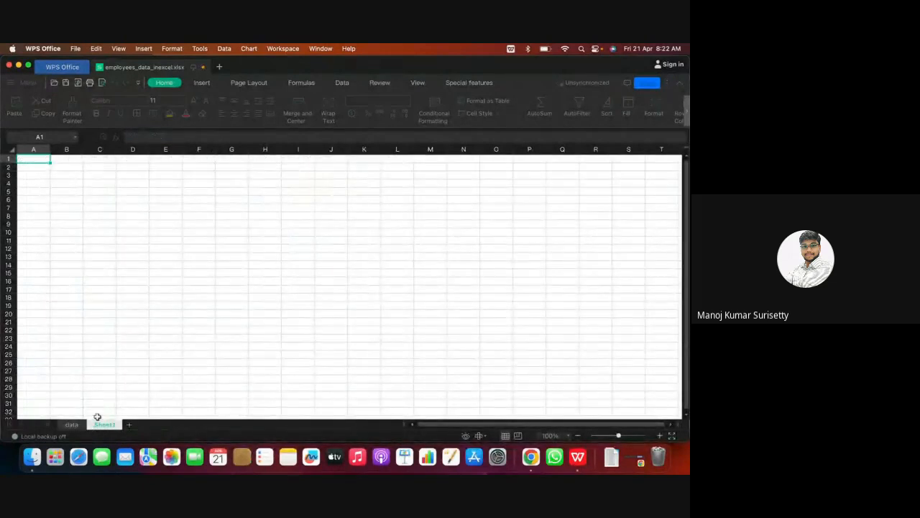
double_click(103, 424)
type("data 1")
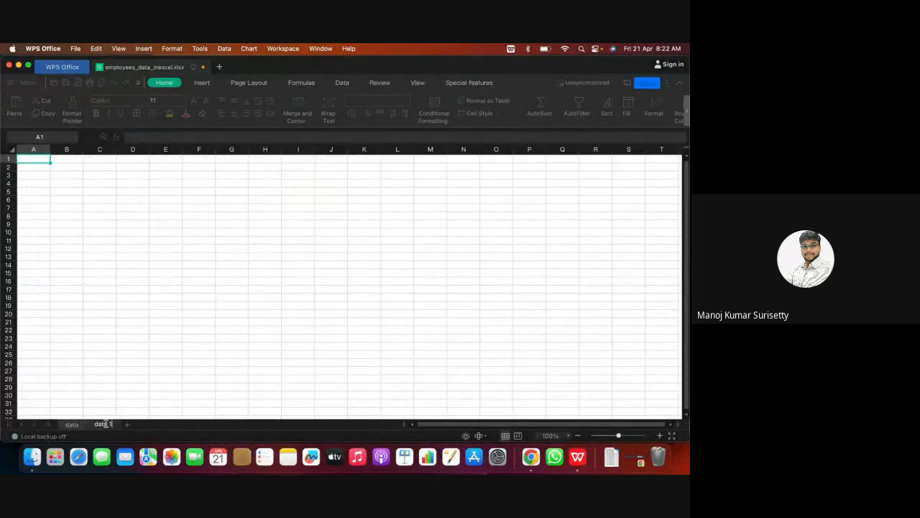
left_click(209, 320)
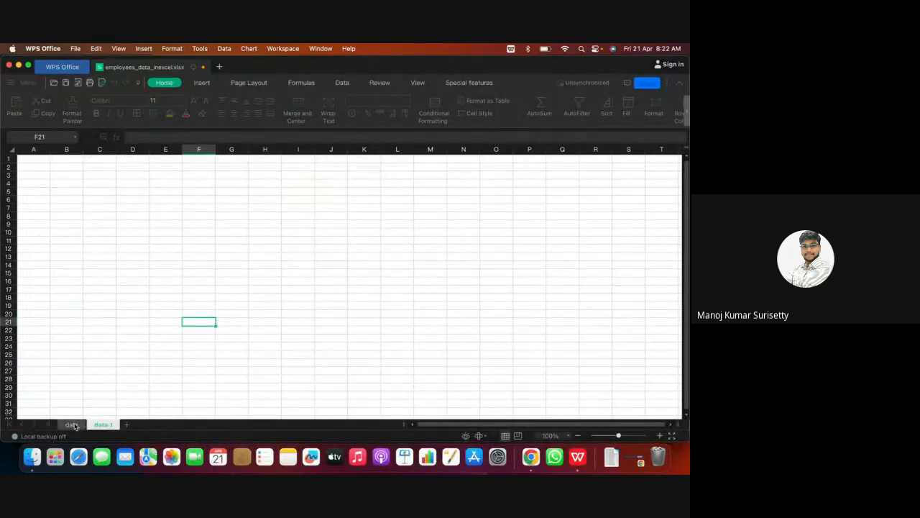
Look through the rows of the workbook's data sheet, switch back to SnapLogic Designer and close the Excel Formatter settings
left_click(73, 425)
scroll(87, 288, "down", 10)
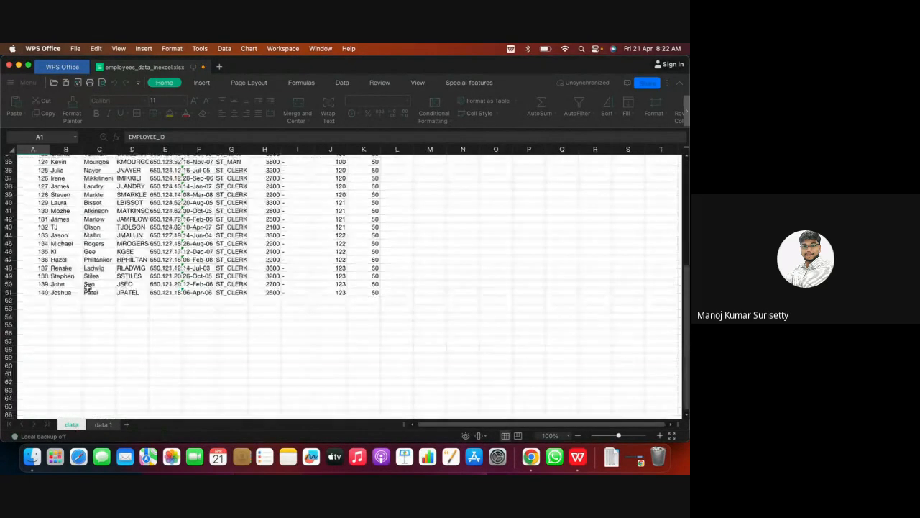
scroll(87, 288, "up", 10)
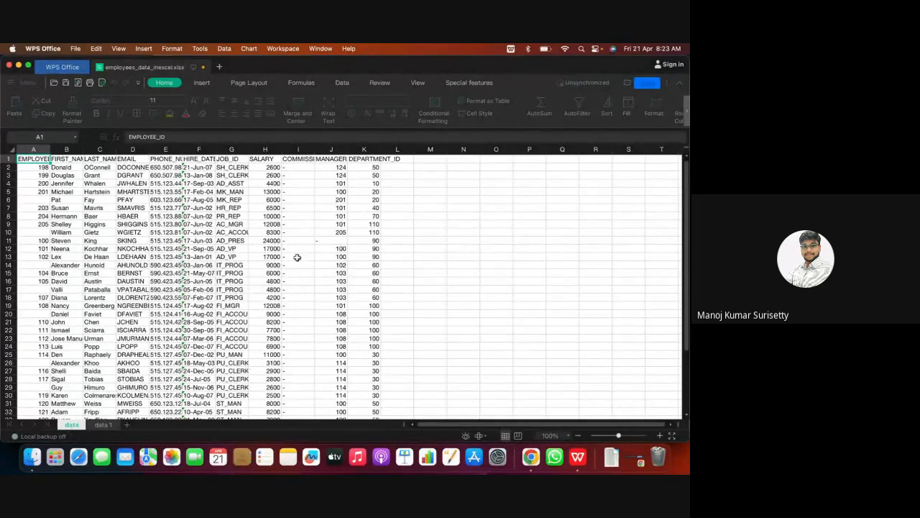
left_click(535, 464)
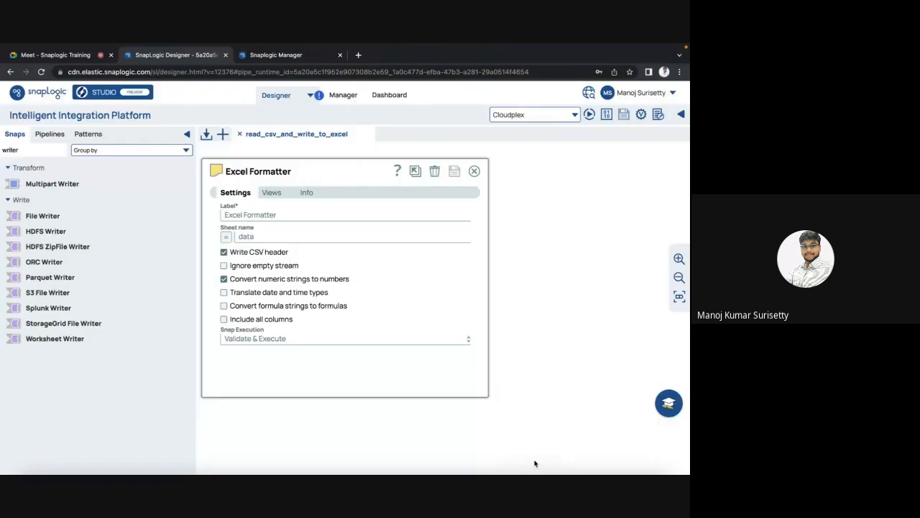
key("Escape")
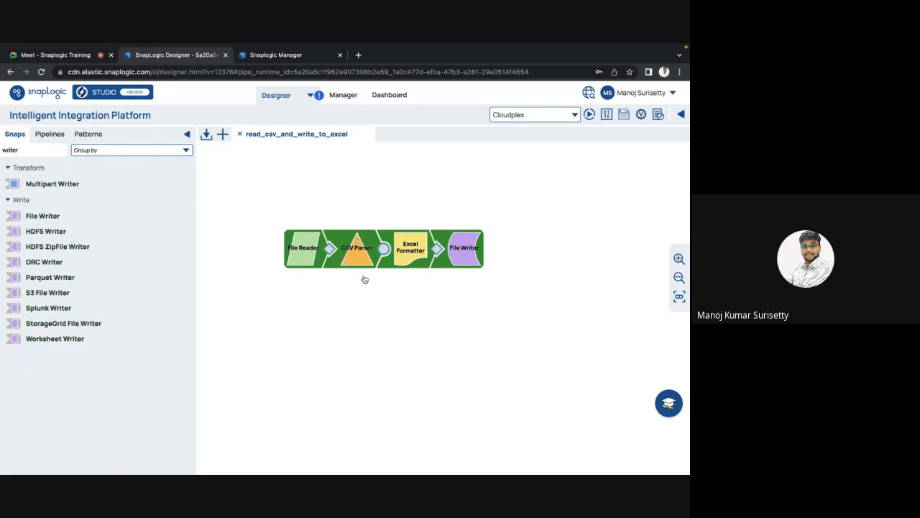
Duplicate the File Reader snap and place the copy below the existing pipeline
right_click(304, 252)
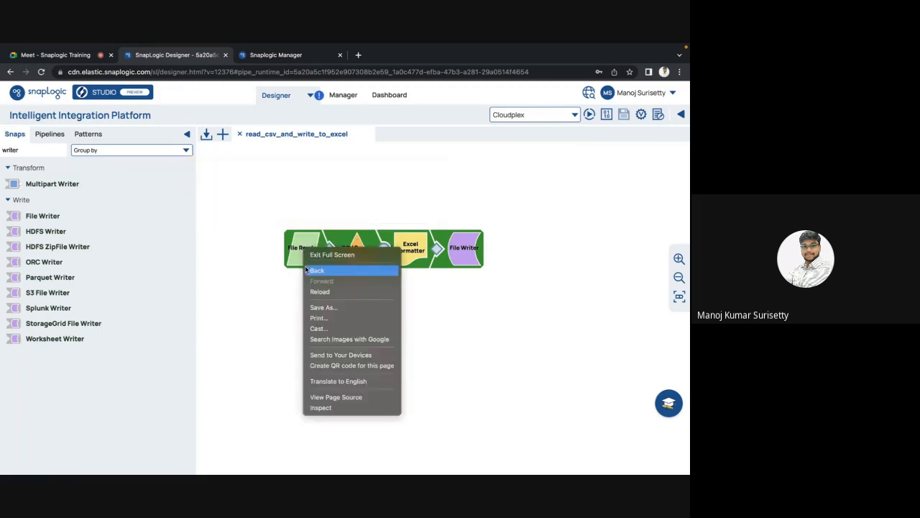
left_click(274, 315)
left_click_drag(298, 272, 296, 271)
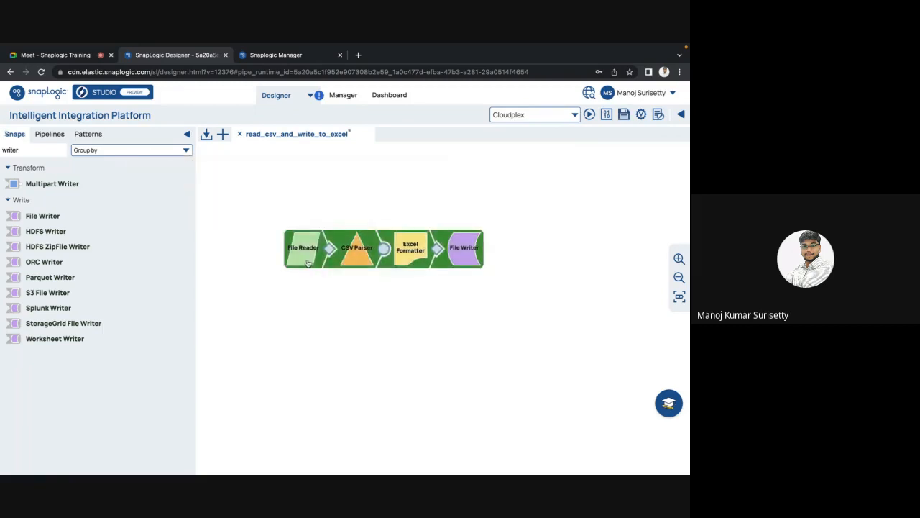
key("ctrl+c")
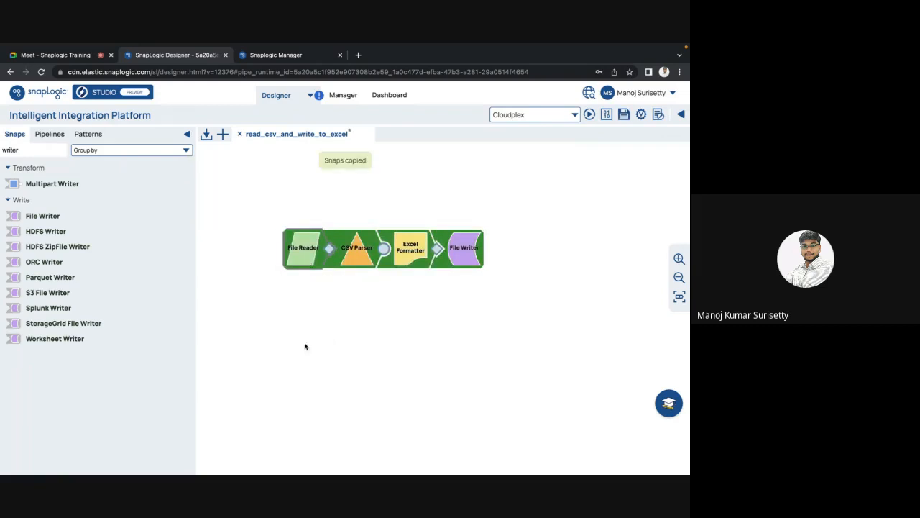
key("ctrl+v")
Set the copied File Reader's file to employees_data_inexcel.xls from Sample POC Project, filtering the files by xls, and save the snap
left_click(305, 359)
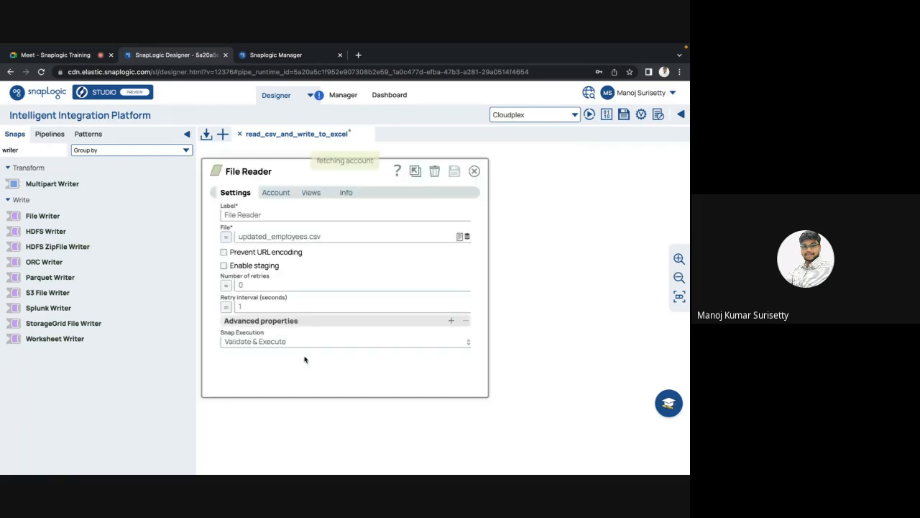
left_click(468, 241)
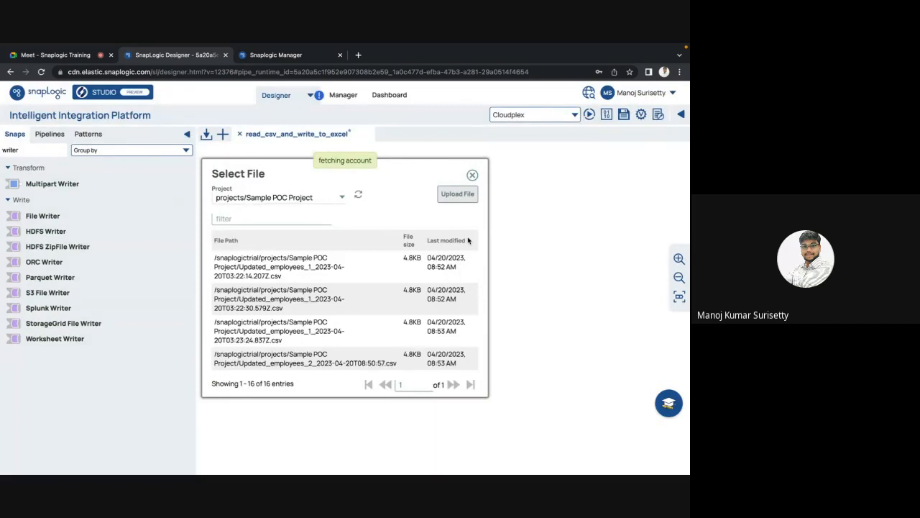
left_click(218, 219)
type("xls")
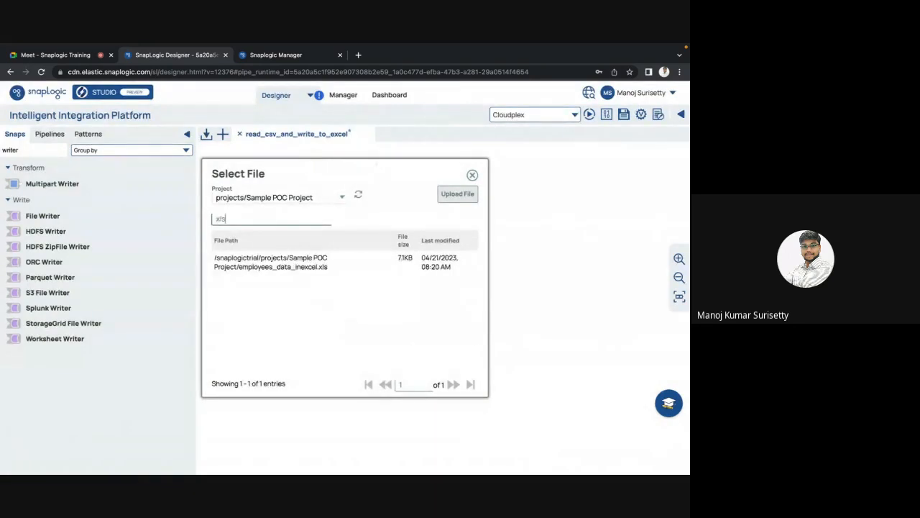
left_click(255, 268)
left_click(453, 172)
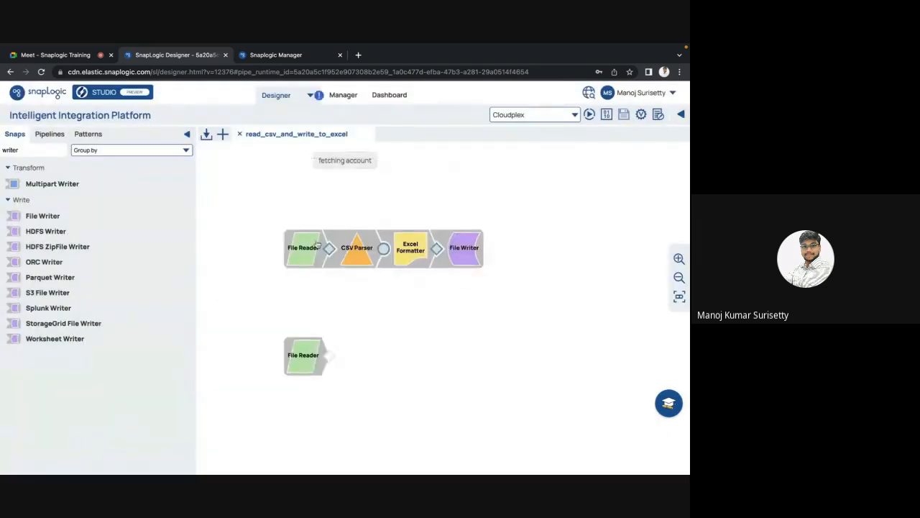
Set the original File Reader's Snap Execution to Disabled and save the snap
left_click(311, 240)
left_click(273, 341)
left_click(243, 374)
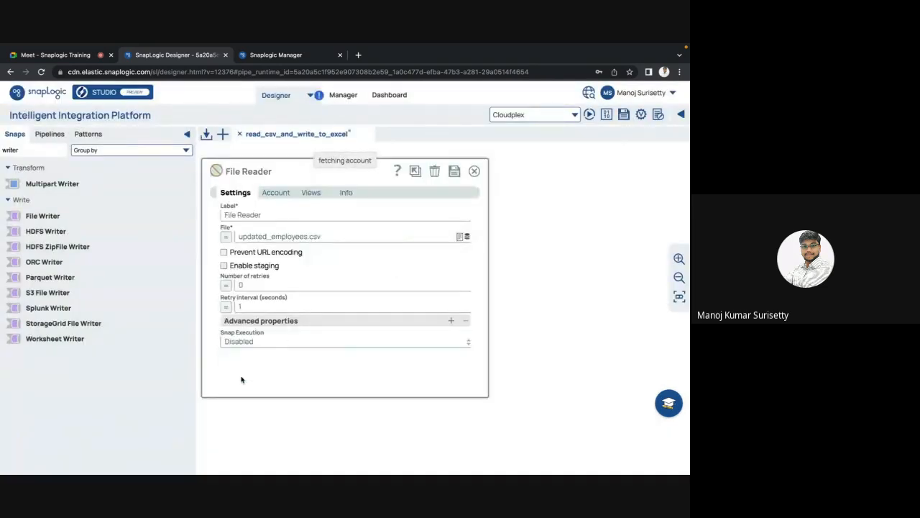
left_click(453, 171)
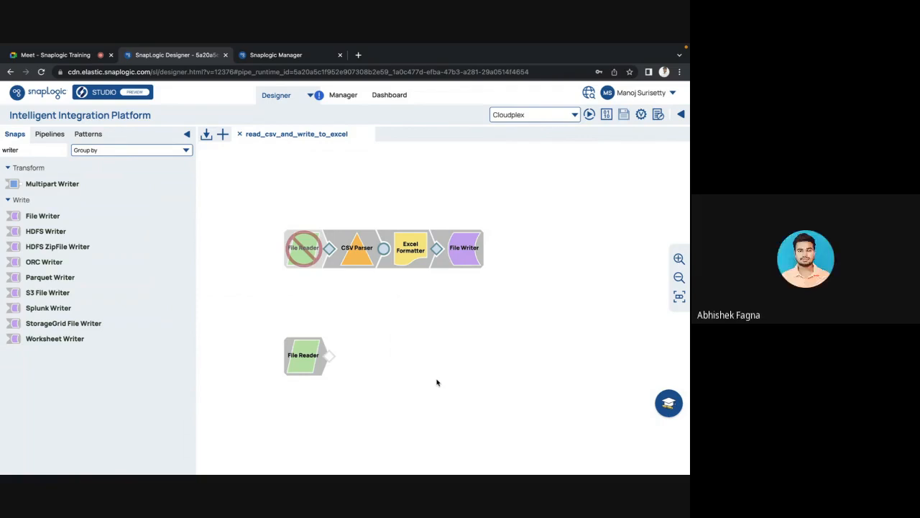
Search the snaps for parser and connect an Excel Parser to the output of the copied File Reader
left_click(63, 151)
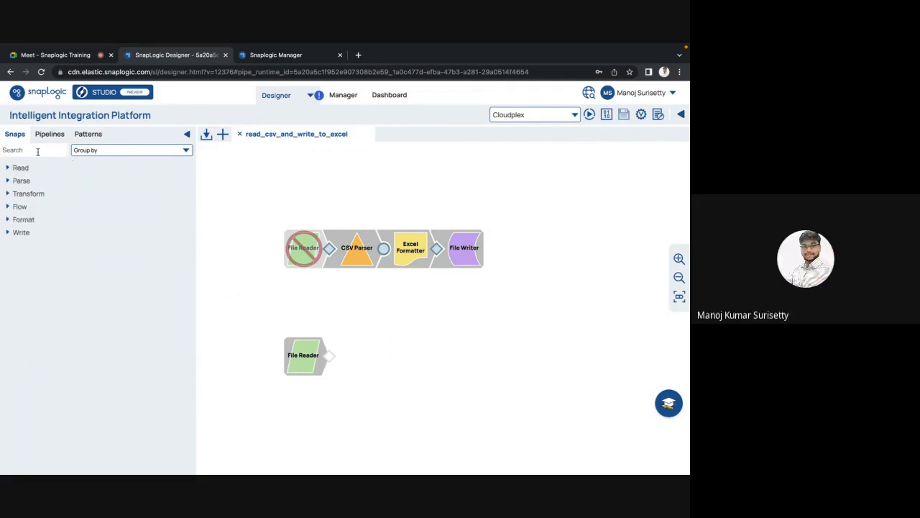
left_click(37, 151)
type("parser")
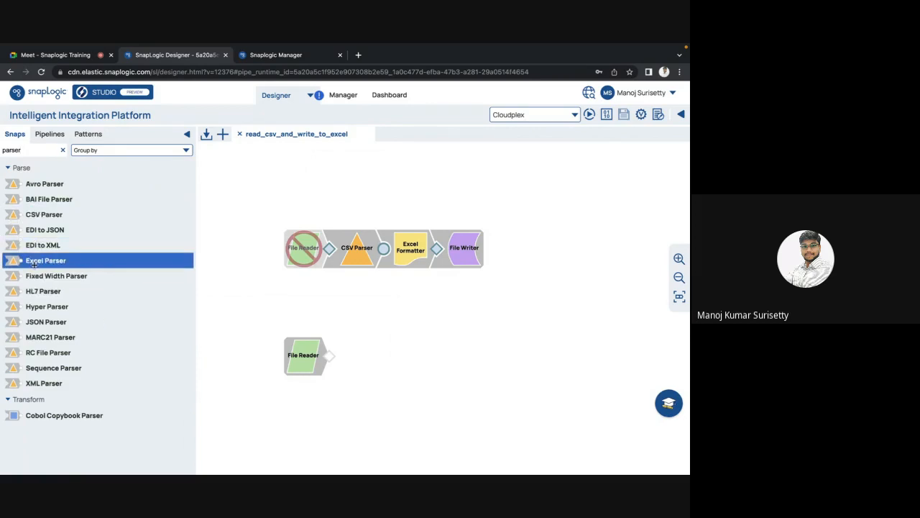
left_click_drag(32, 261, 360, 357)
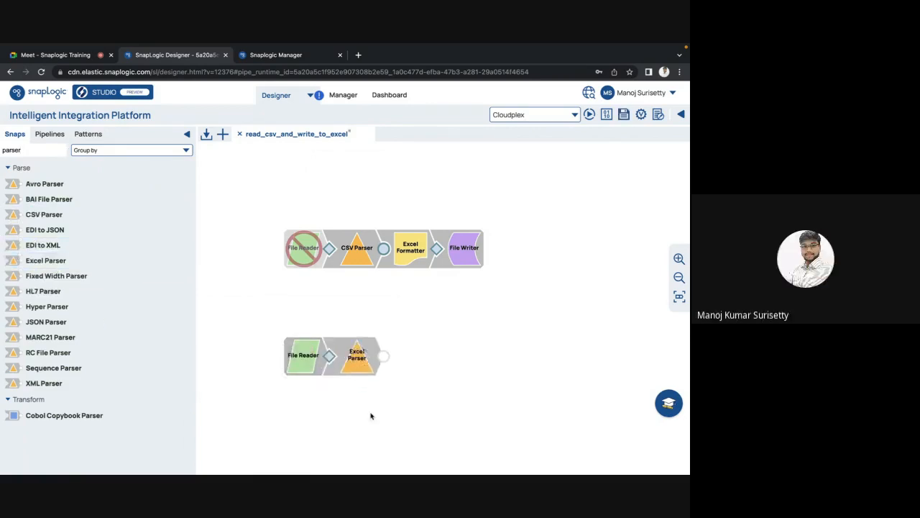
Set the Excel Parser's sheet name to data and enable Contains headers
left_click(357, 361)
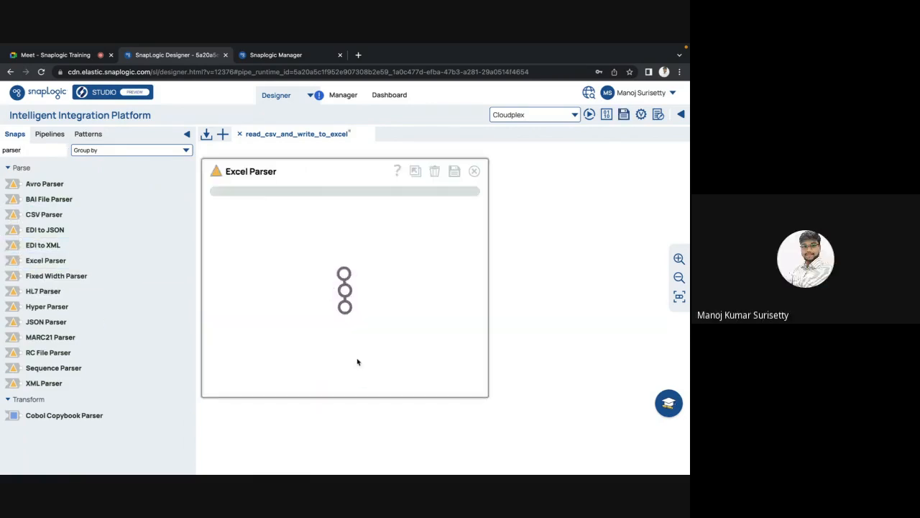
left_click(248, 258)
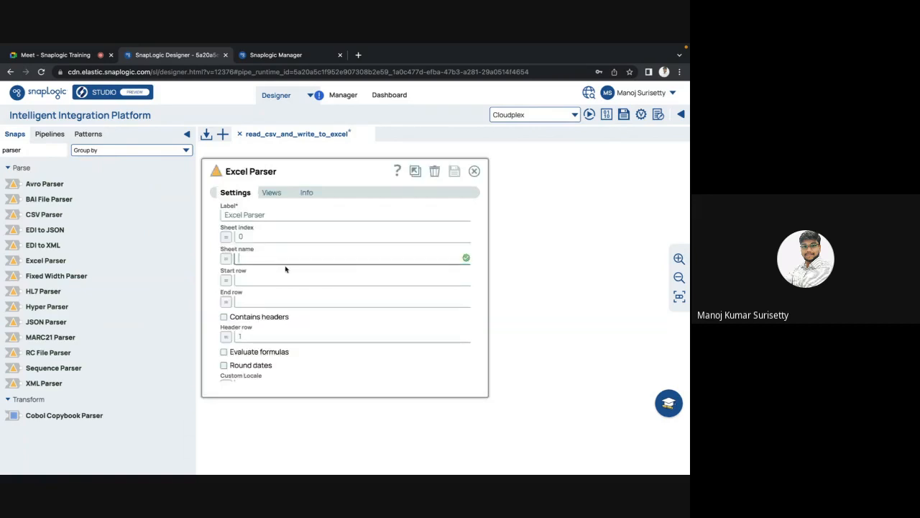
type("data")
left_click(224, 317)
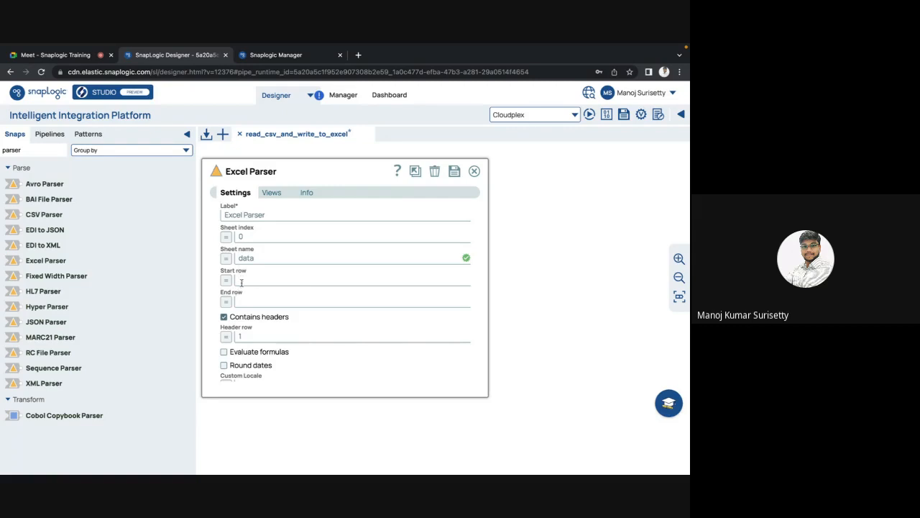
Review the remaining Excel Parser options, including the Contains headers description, then save the snap and close its settings
scroll(241, 282, "down", 3)
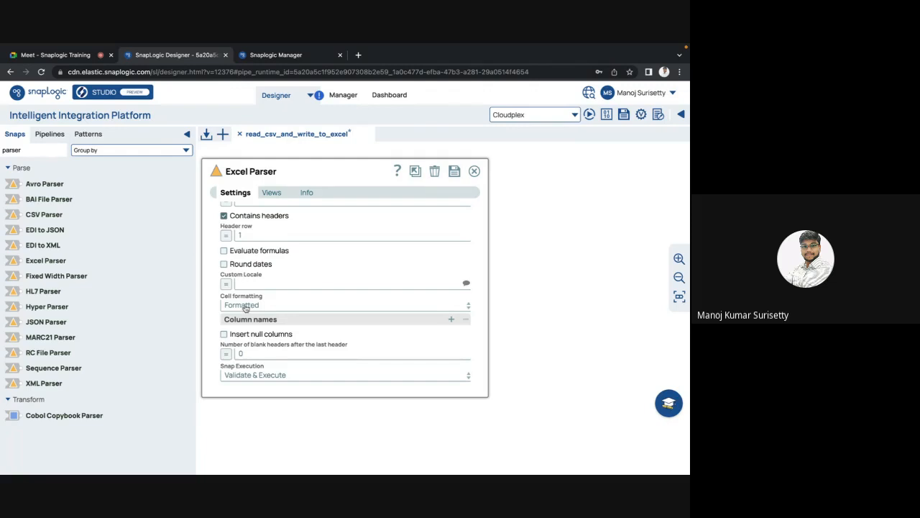
scroll(245, 305, "up", 3)
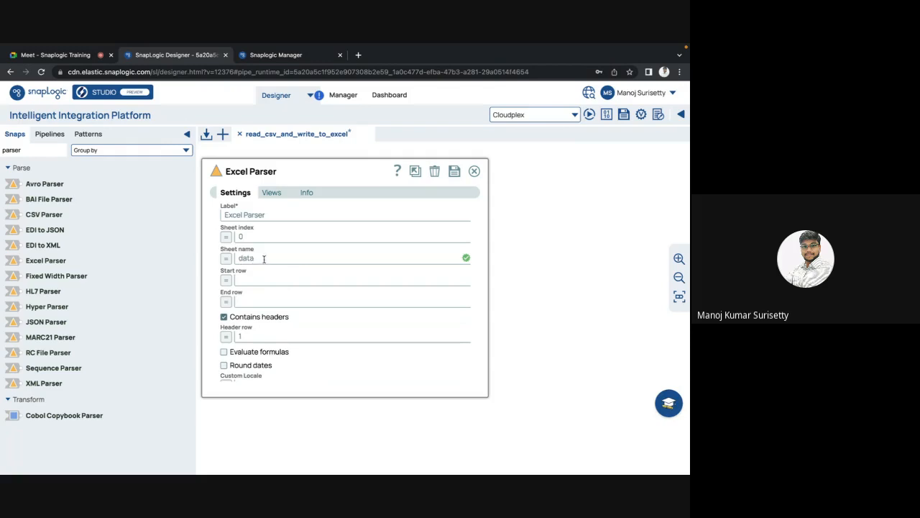
scroll(266, 259, "down", 1)
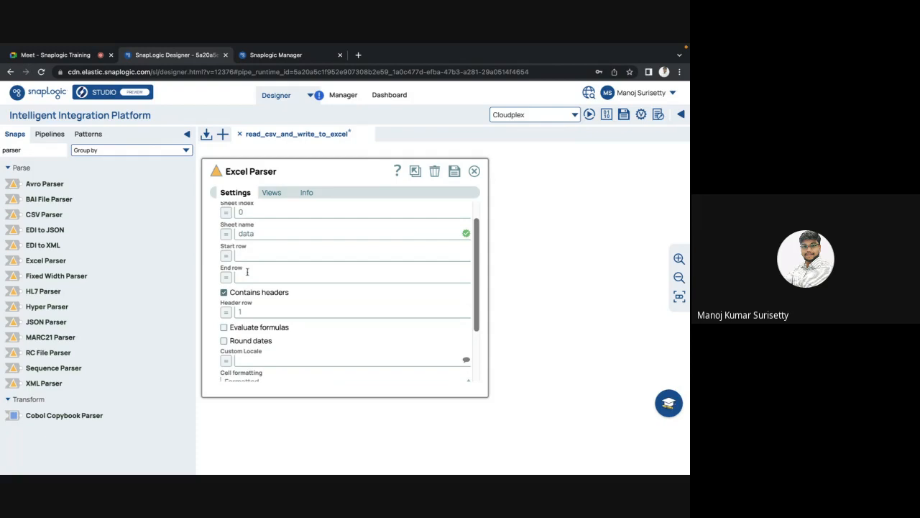
scroll(247, 272, "down", 1)
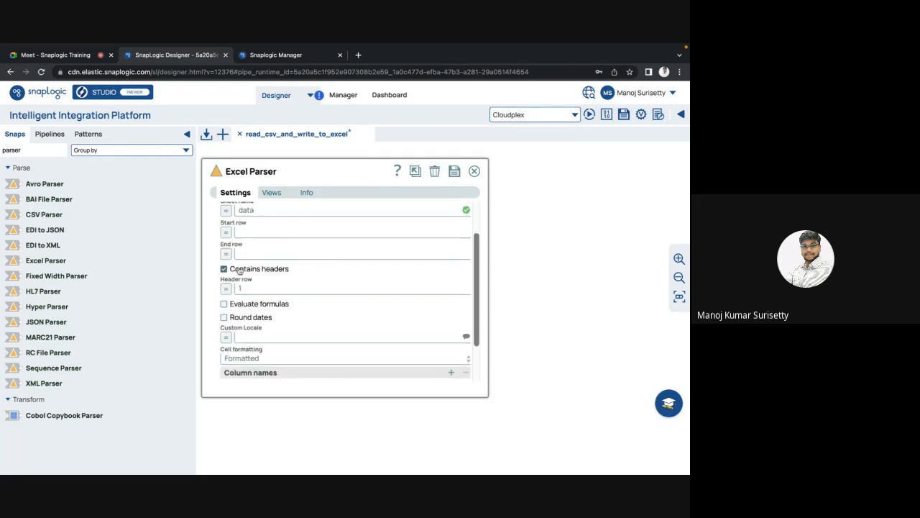
mouse_move(240, 269)
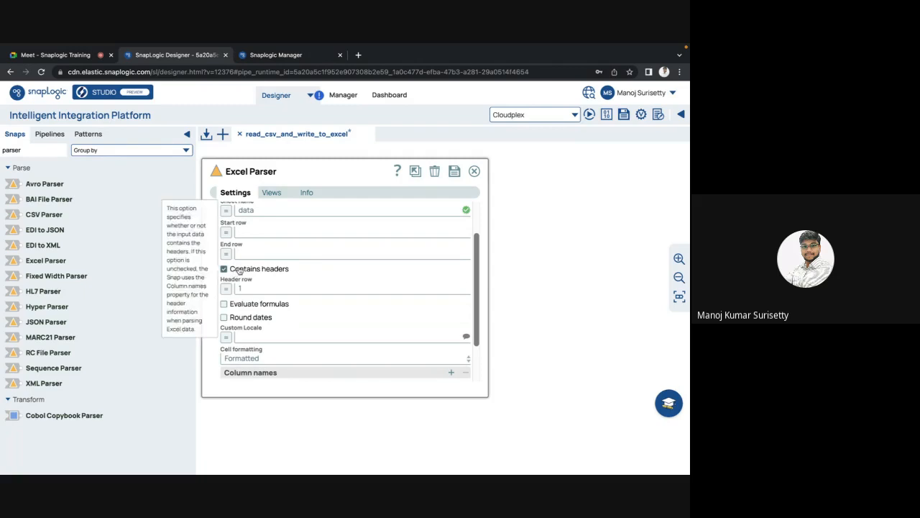
scroll(240, 270, "down", 2)
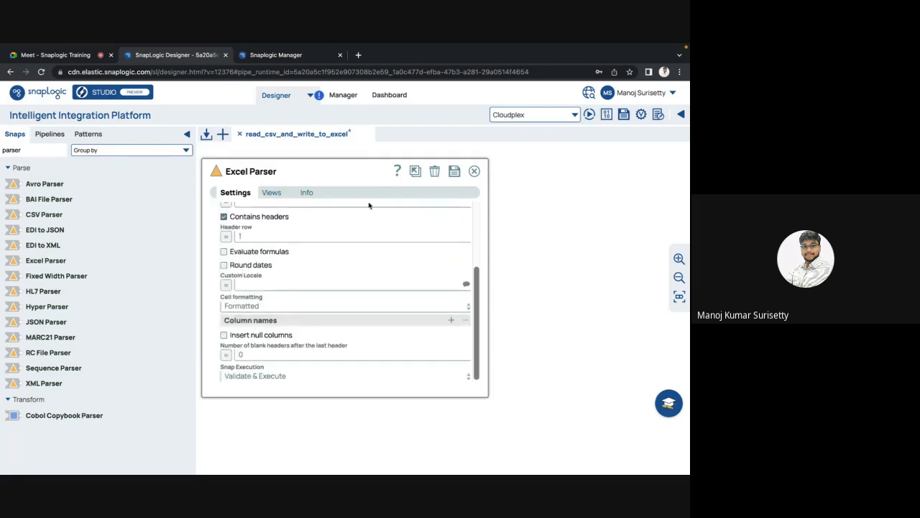
left_click(456, 175)
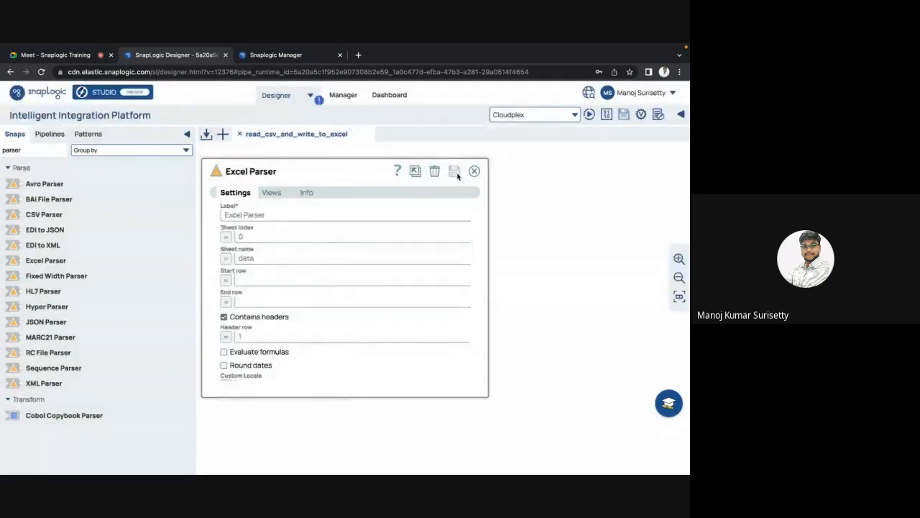
left_click(455, 172)
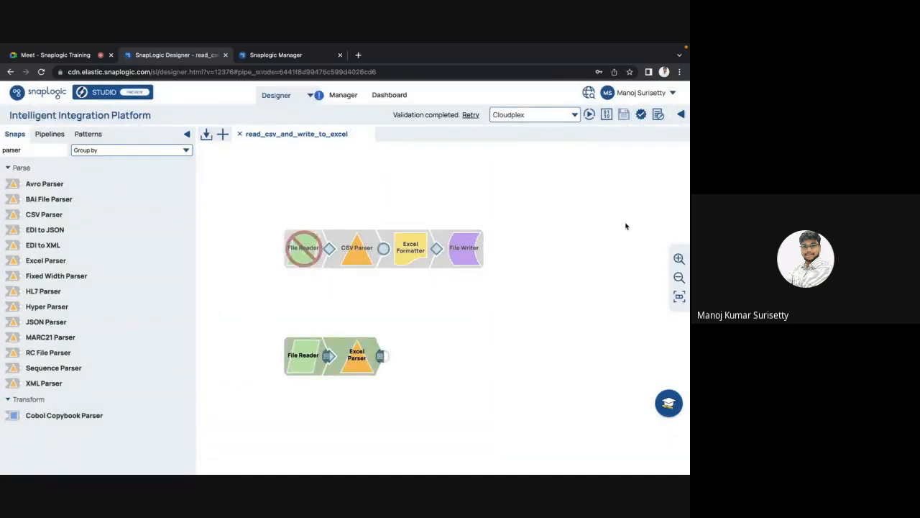
Preview the Excel Parser's output, look across all its columns and close the preview
left_click(383, 357)
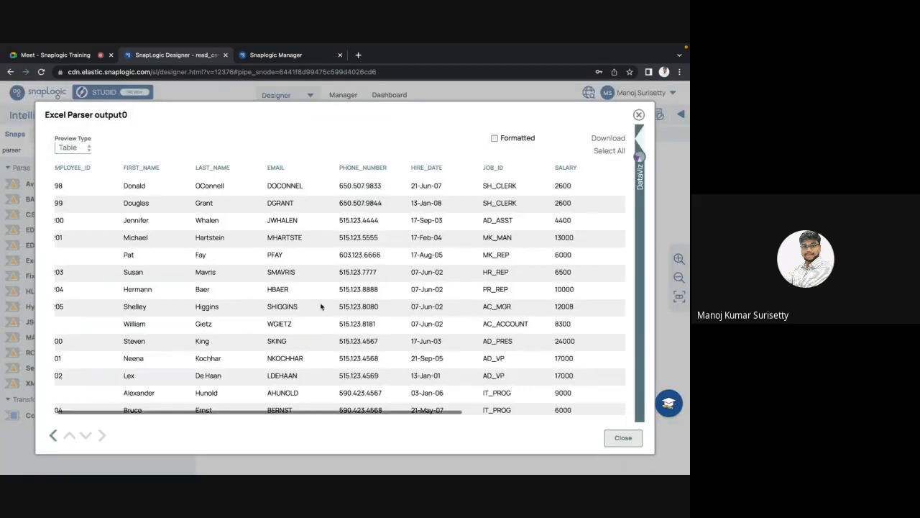
scroll(401, 306, "right", 5)
scroll(402, 305, "left", 5)
key("Escape")
Set the Excel Parser's start row to 0 and end row to 10, save the snap and close its settings
left_click(361, 364)
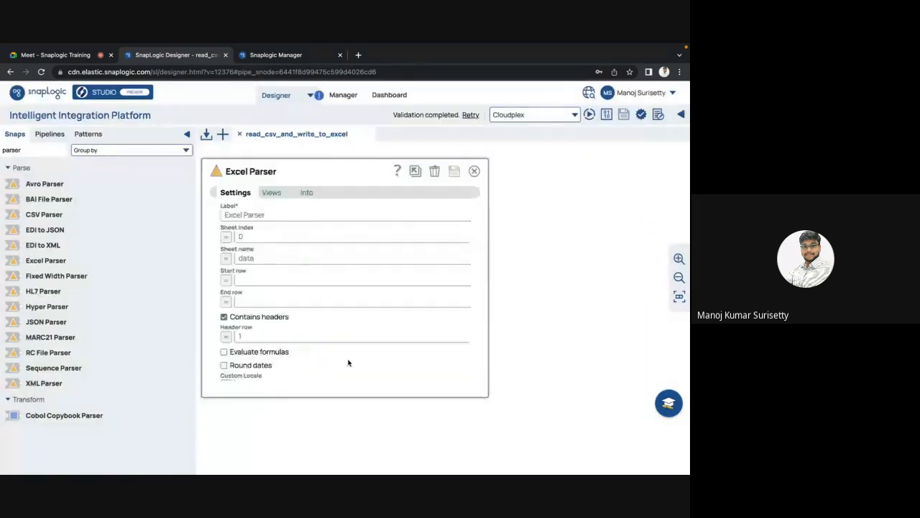
left_click(246, 279)
type("0")
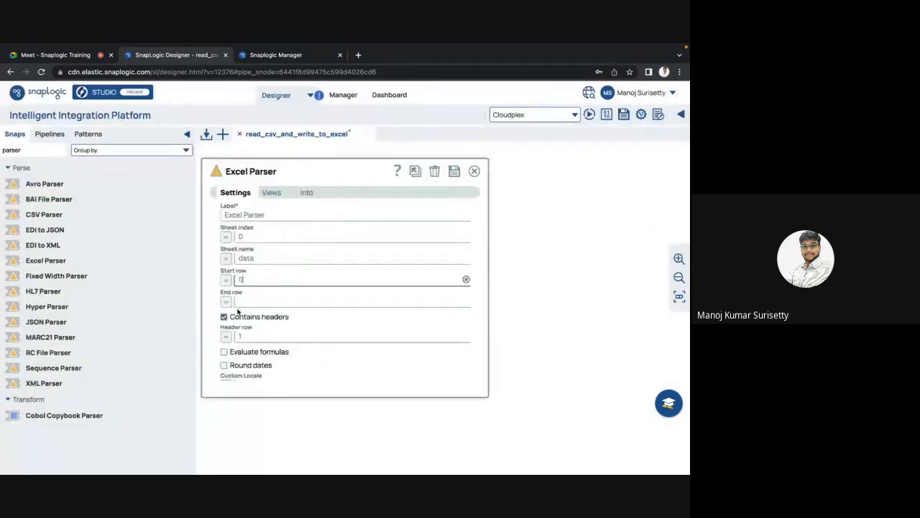
left_click(240, 300)
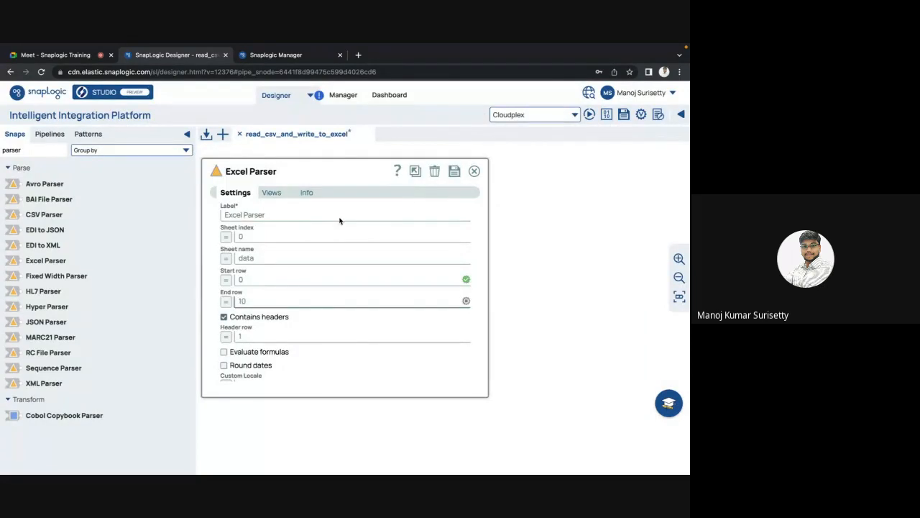
left_click(455, 171)
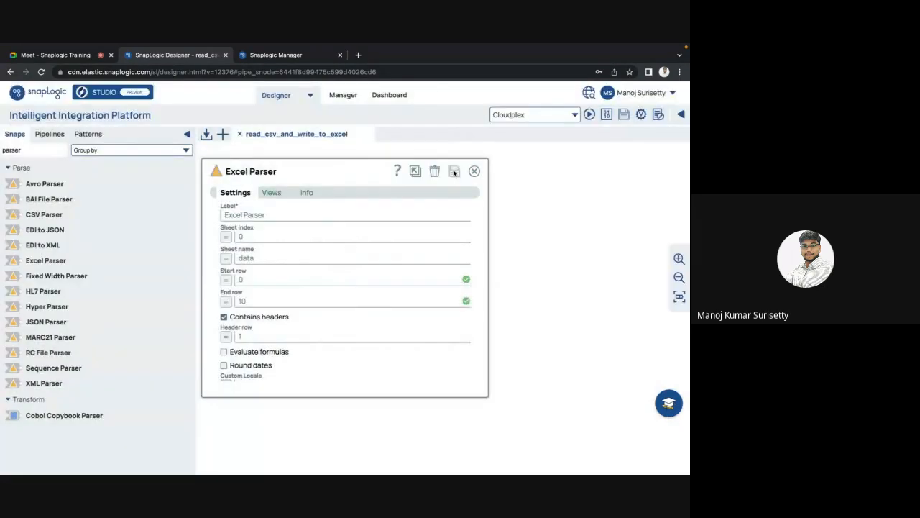
left_click(642, 116)
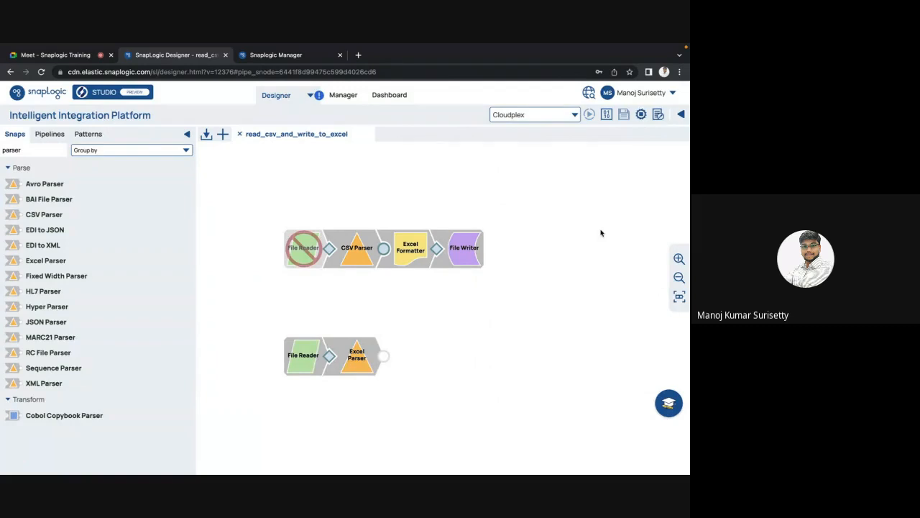
Read the Excel Parser's validation error, set the start row to 1 and save the snap
left_click(358, 355)
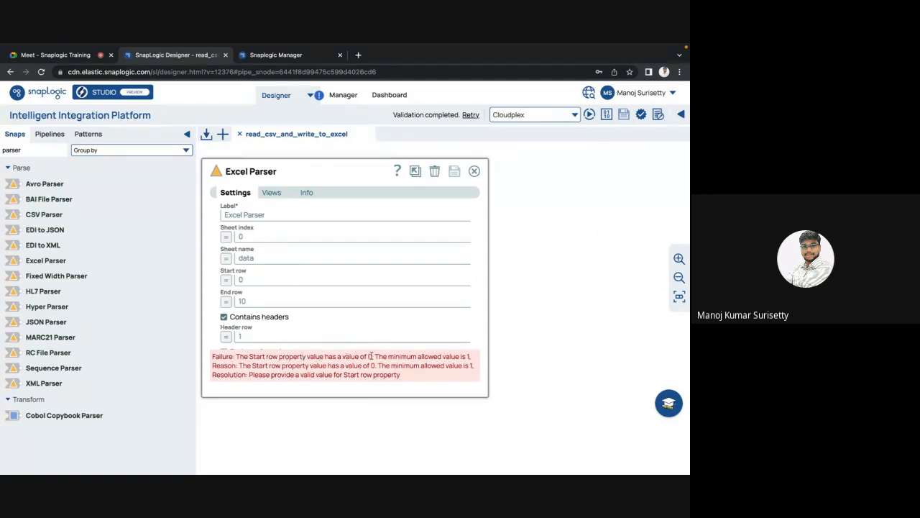
left_click_drag(371, 356, 359, 356)
left_click(248, 280)
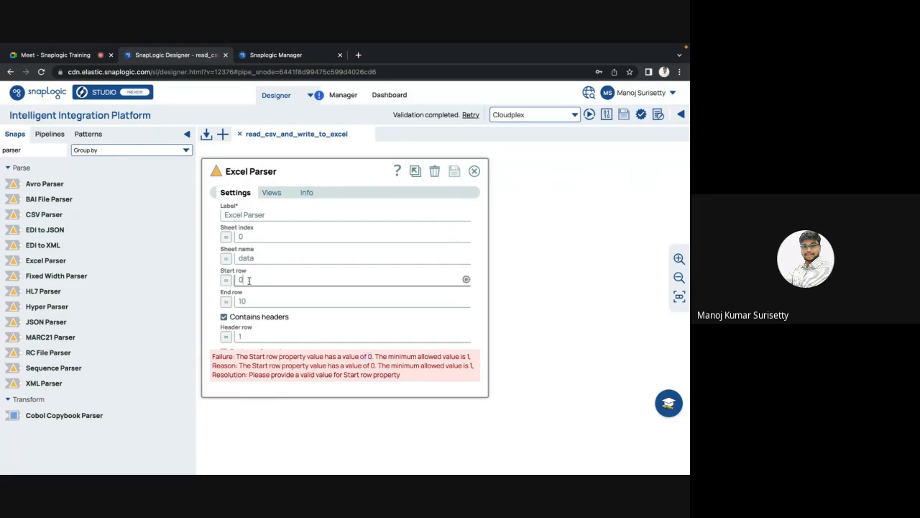
key("BackSpace")
type("1")
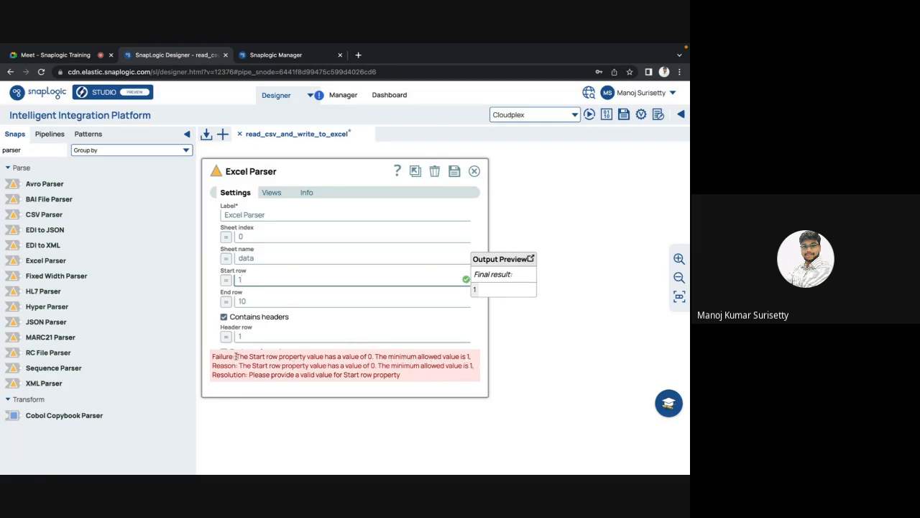
left_click_drag(236, 356, 320, 375)
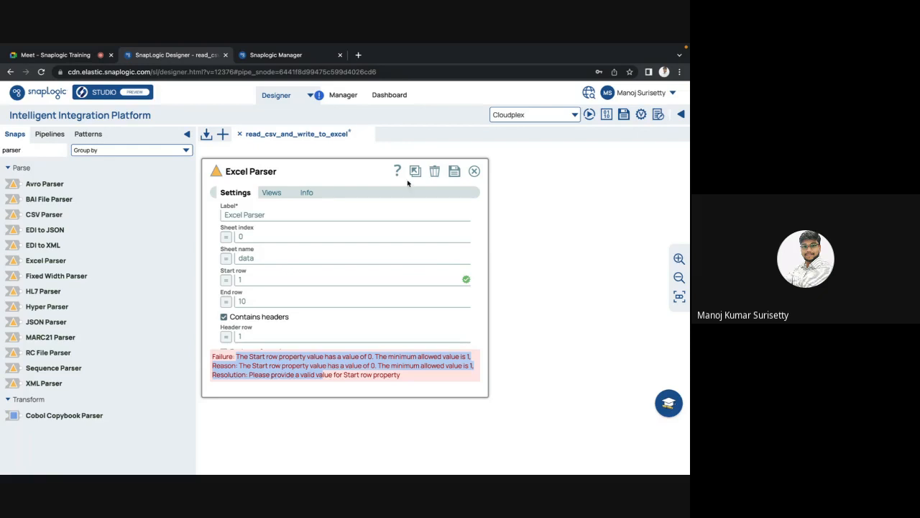
left_click(454, 172)
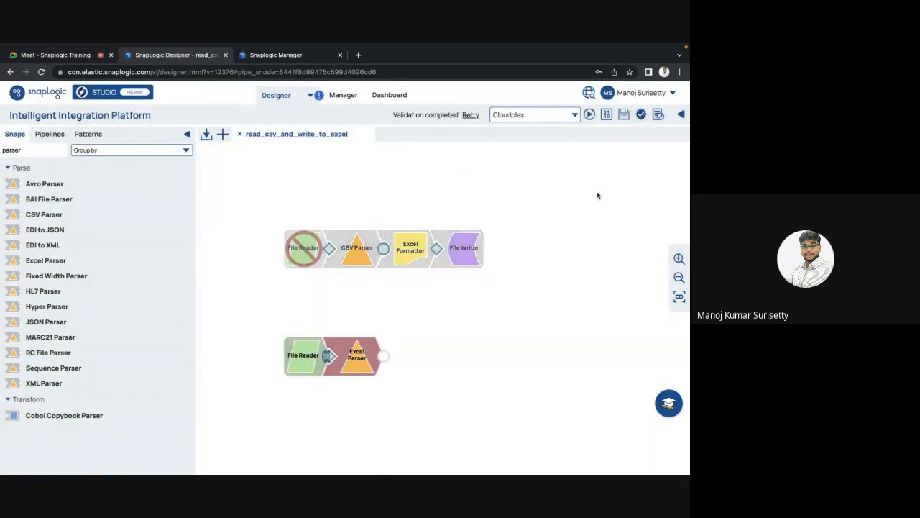
Change the Excel Parser's start row to 2 with Contains headers enabled, save the snap and preview its output
left_click(350, 370)
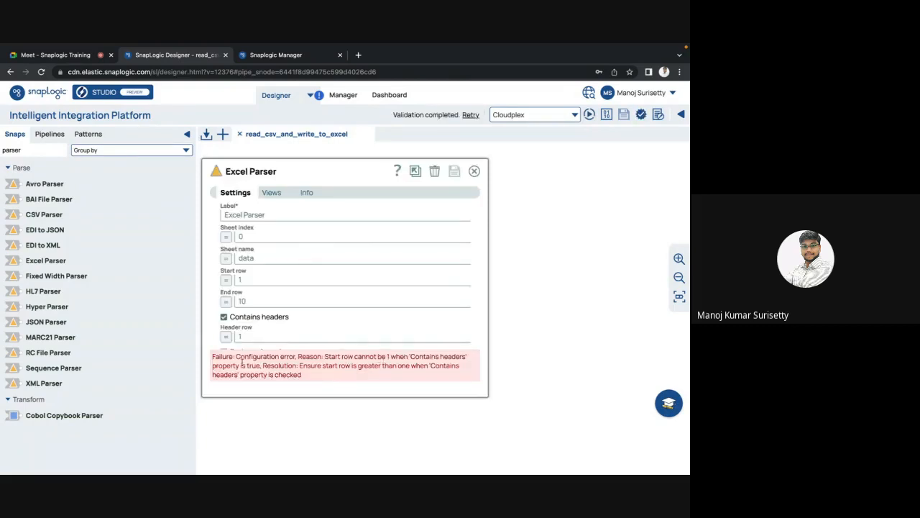
scroll(306, 311, "down", 1)
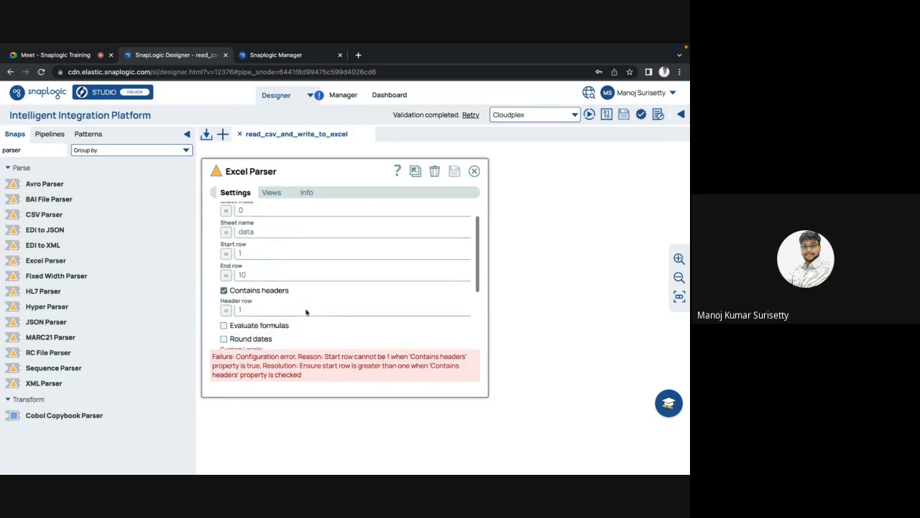
scroll(306, 311, "down", 1)
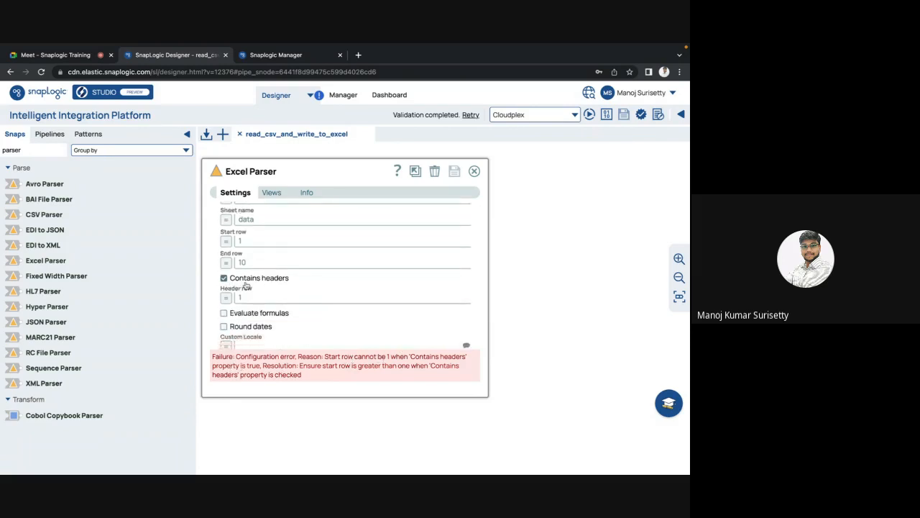
mouse_move(246, 286)
scroll(251, 295, "up", 2)
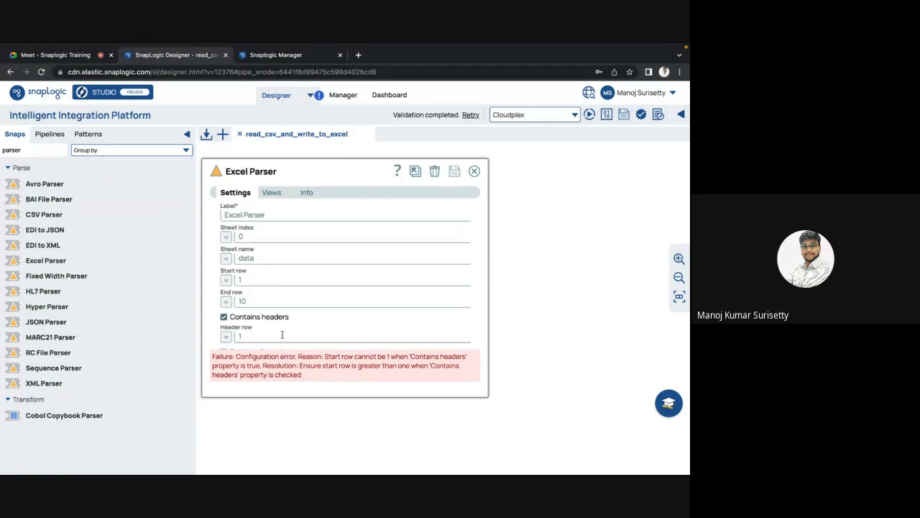
left_click(252, 279)
key("BackSpace")
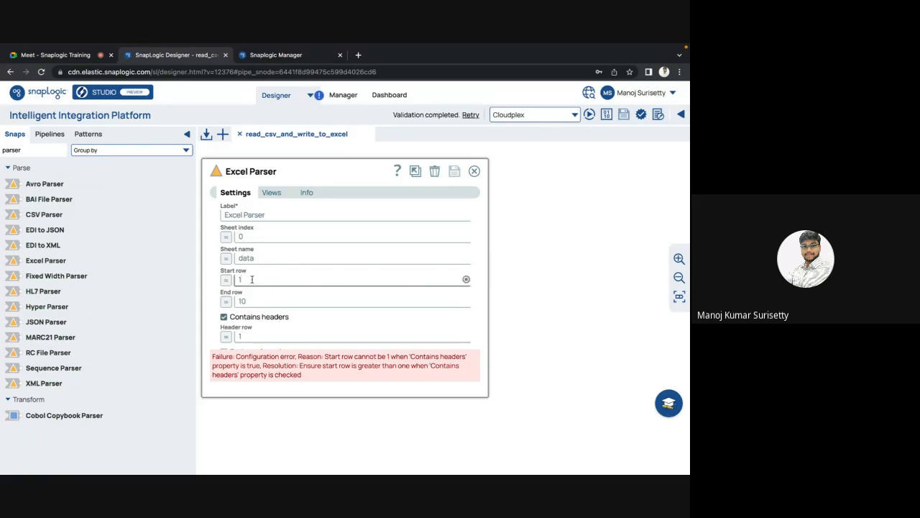
type("2")
left_click(455, 172)
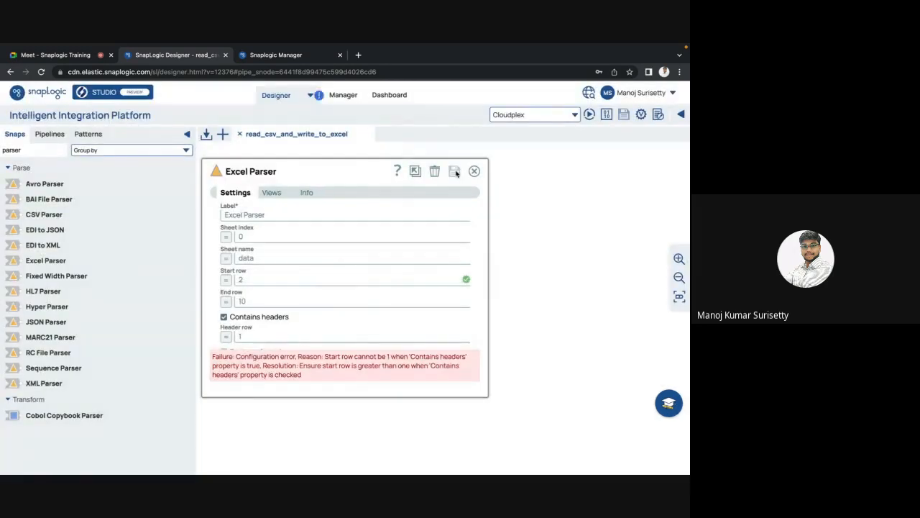
left_click(642, 115)
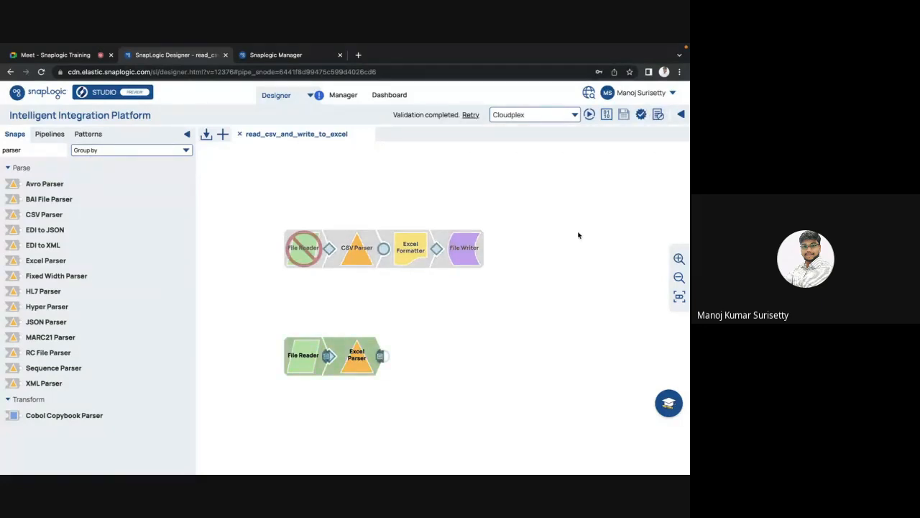
left_click(381, 357)
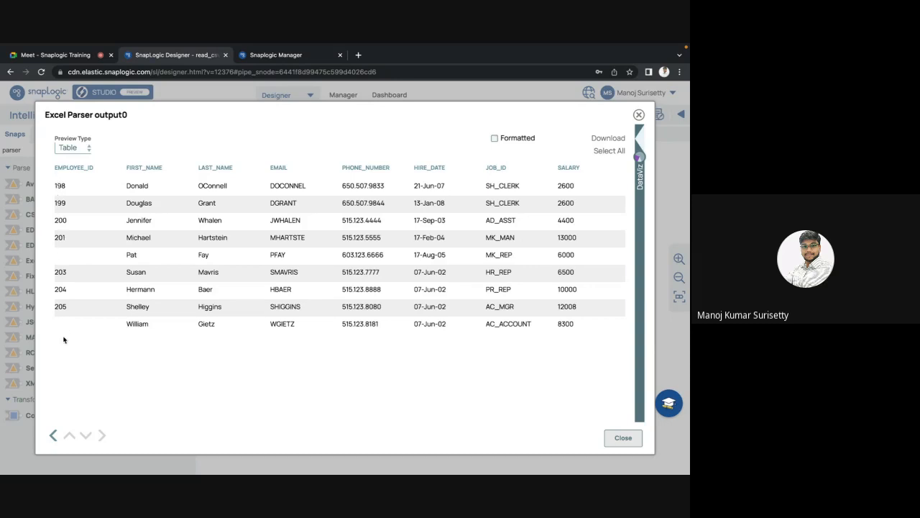
key("Escape")
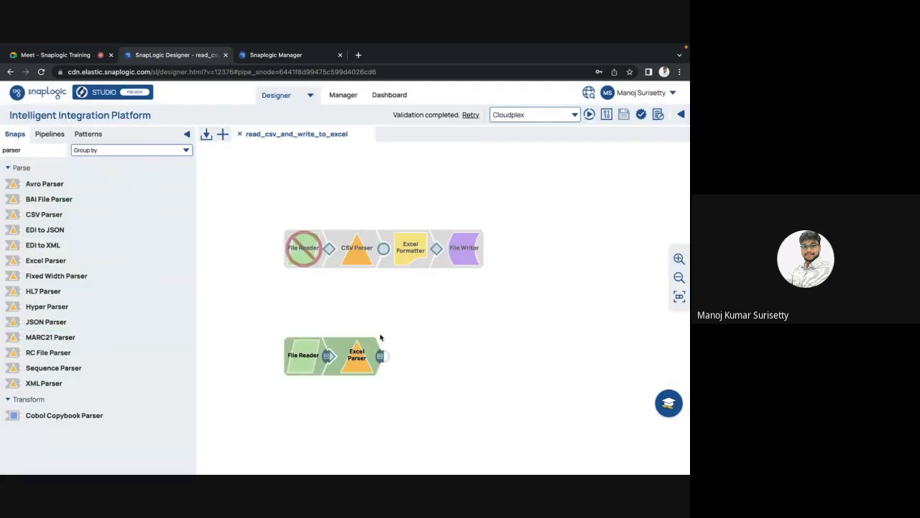
Set the Excel Parser's start row to 1, disable Contains headers, save the snap and close its settings
left_click(366, 361)
scroll(315, 312, "down", 1)
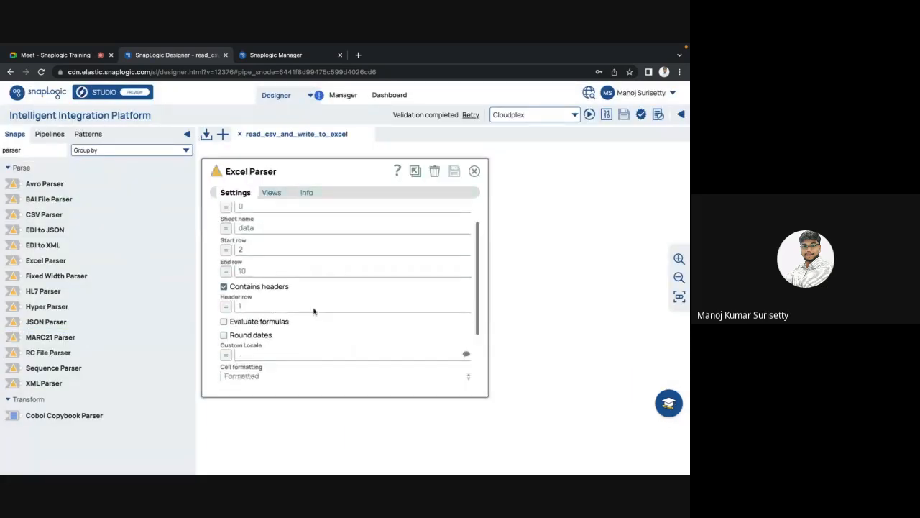
scroll(314, 312, "up", 1)
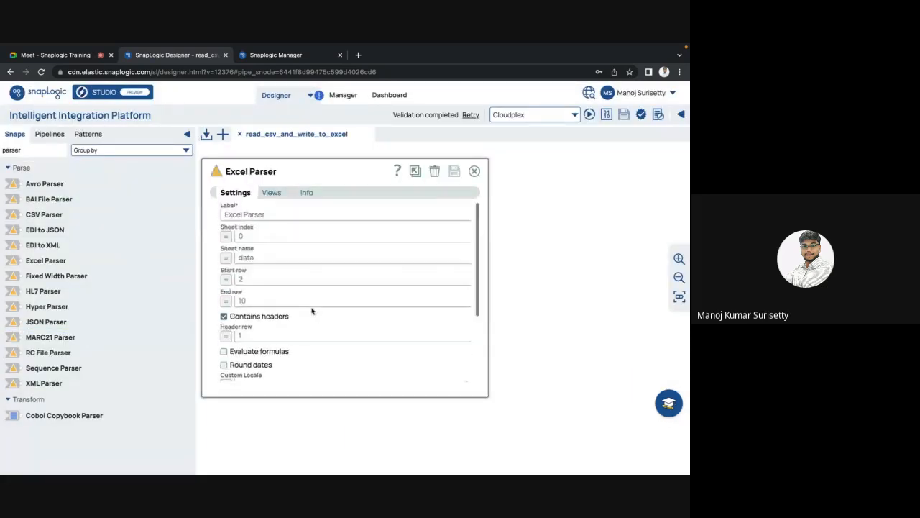
left_click(248, 279)
key("BackSpace")
type("0")
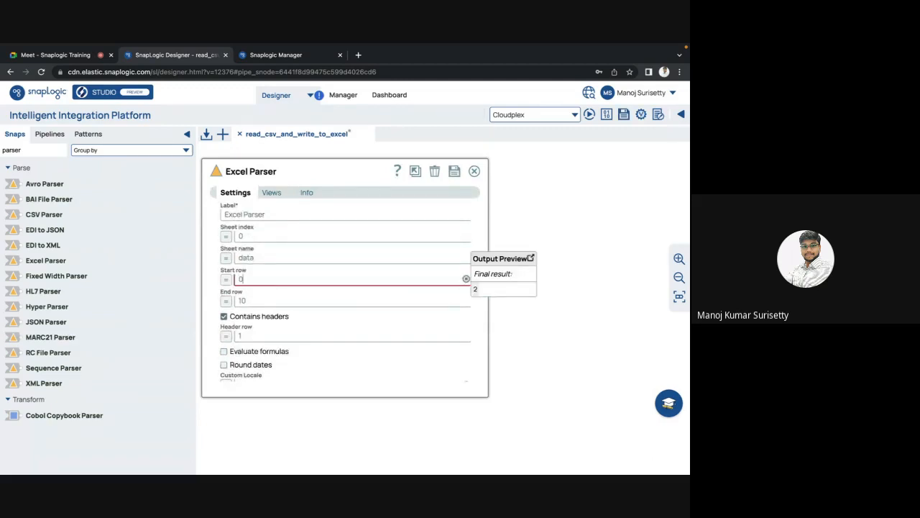
key("BackSpace")
type("1")
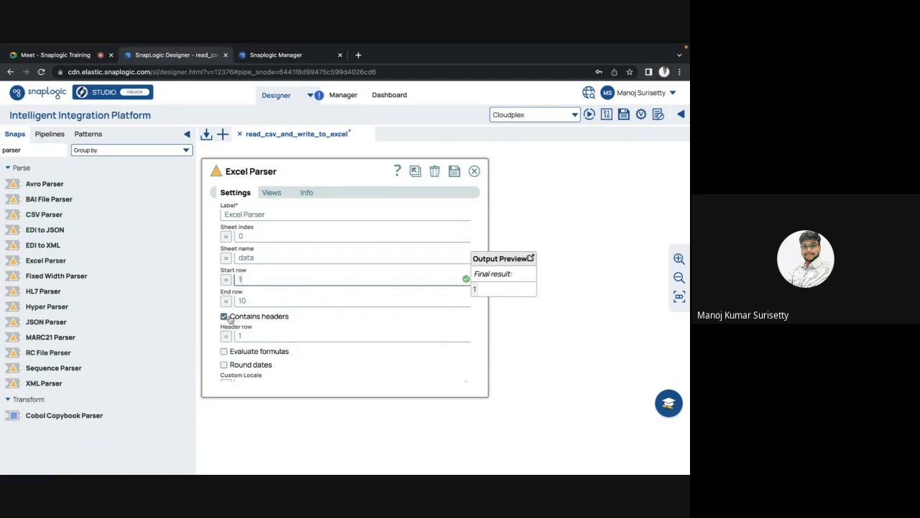
mouse_move(224, 320)
left_click_drag(292, 318, 218, 323)
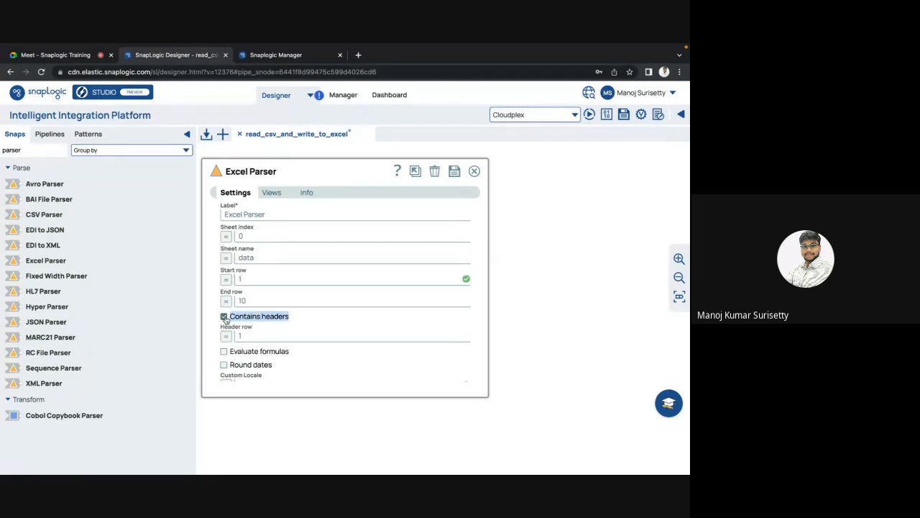
left_click(224, 317)
left_click(454, 172)
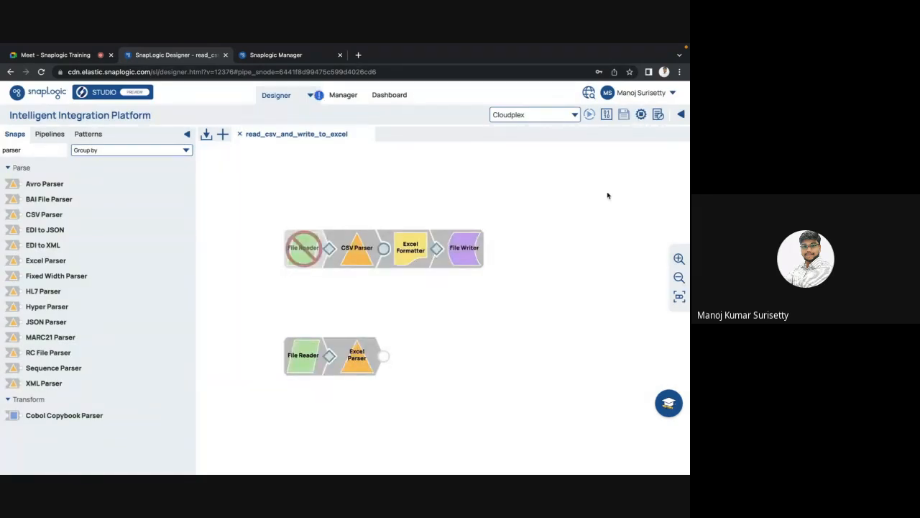
Preview the Excel Parser's output and compare its header row with the data sheet of employees_data_inexcel.xlsx in WPS Office
left_click(380, 363)
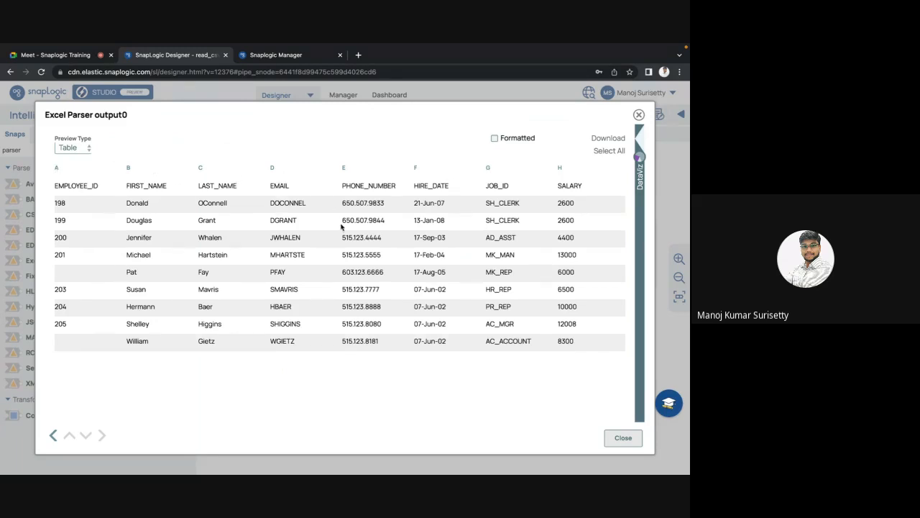
key("ctrl+Left")
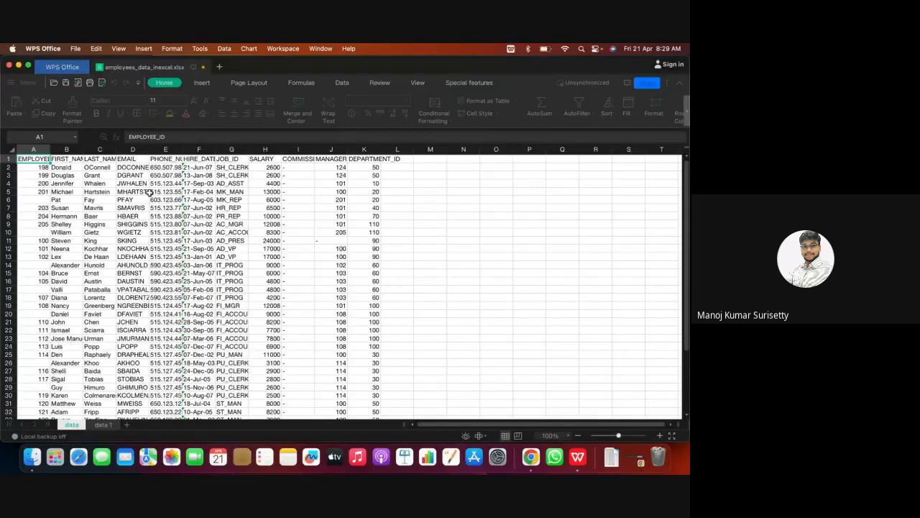
key("super+a")
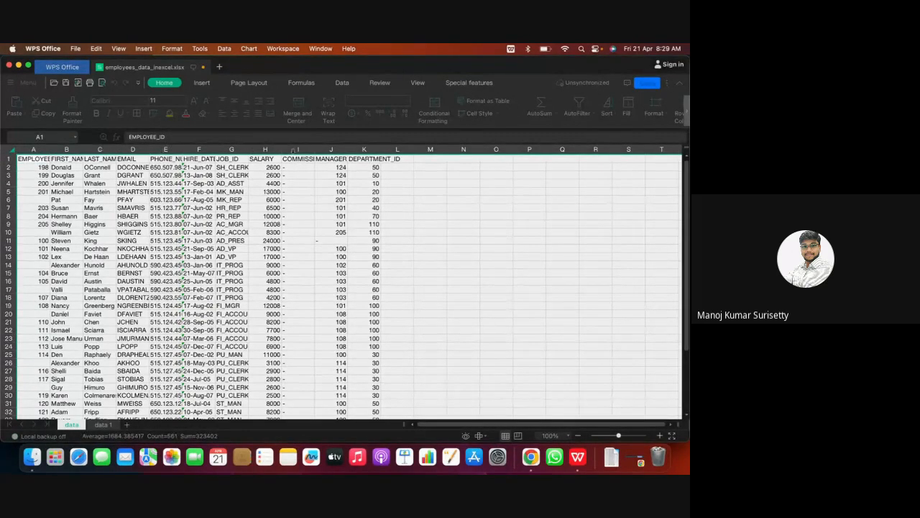
key("ctrl+Right")
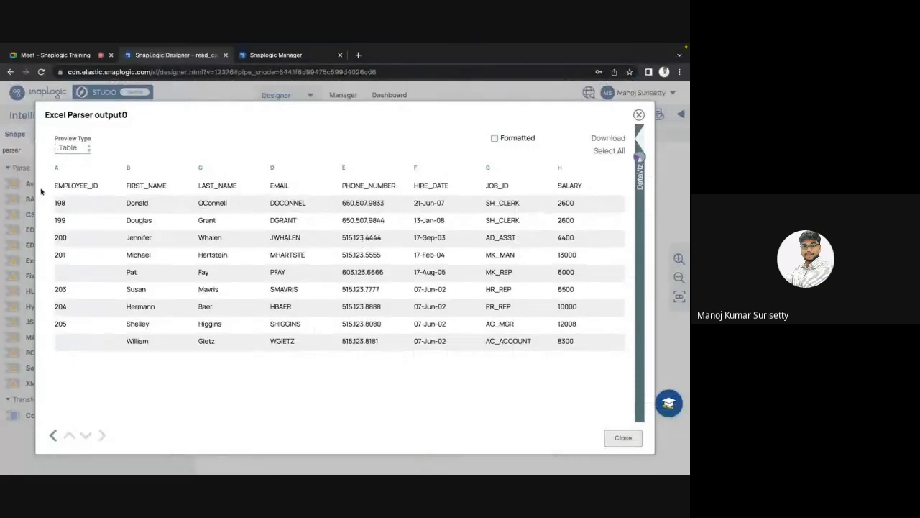
left_click_drag(53, 187, 292, 203)
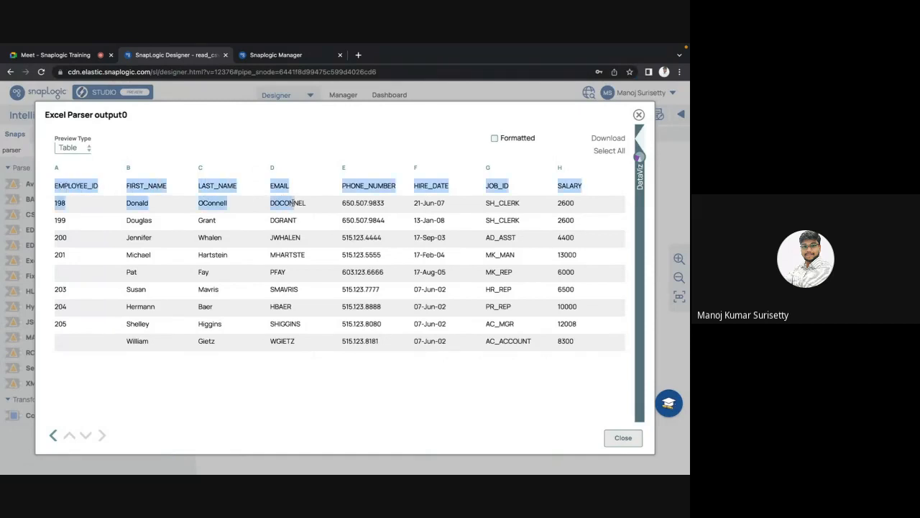
key("Escape")
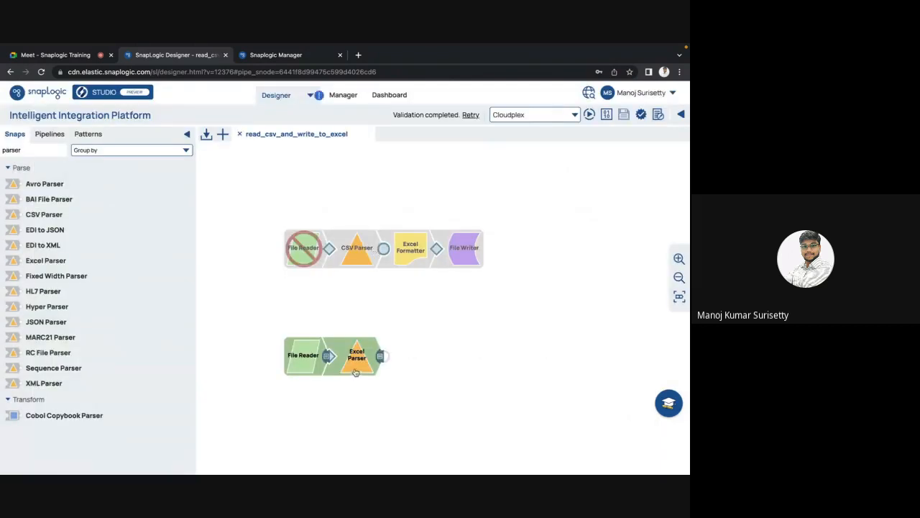
Recheck the Excel Parser's row and header settings, preview its output again to examine the first row, and close the preview
left_click(356, 371)
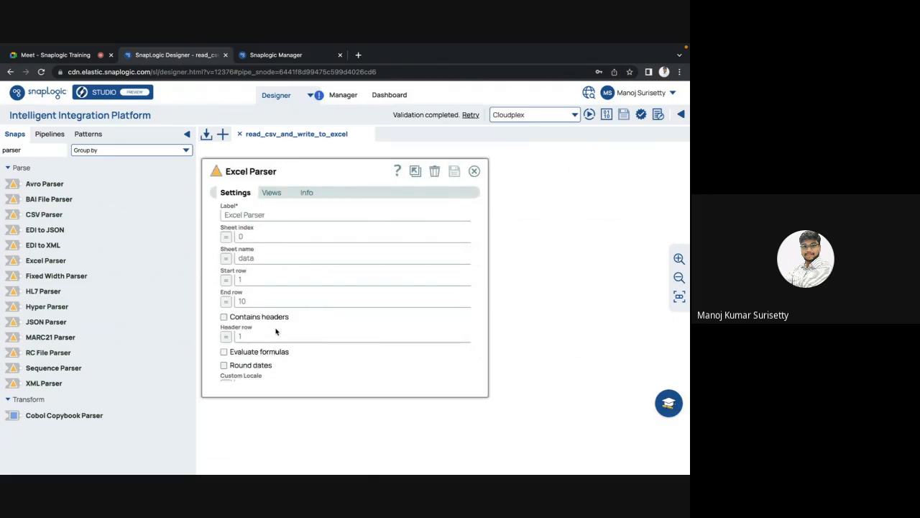
key("Escape")
left_click(381, 359)
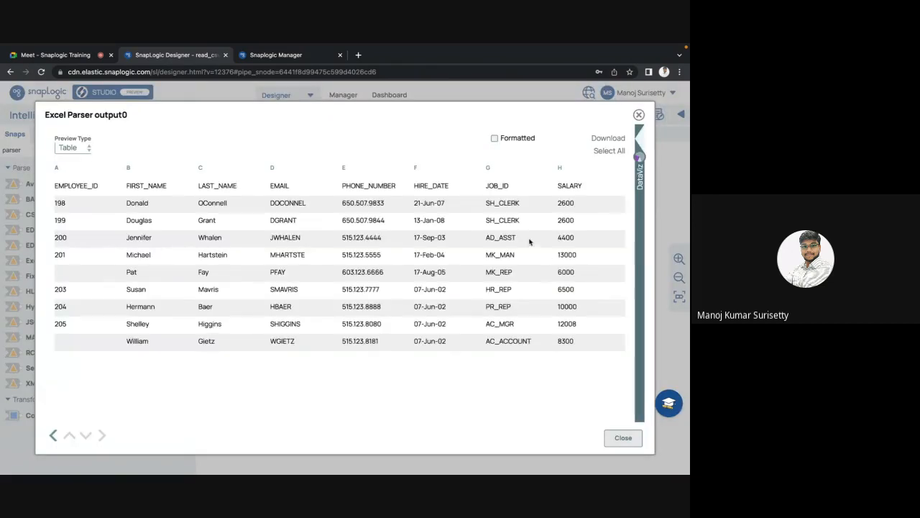
left_click_drag(55, 187, 419, 198)
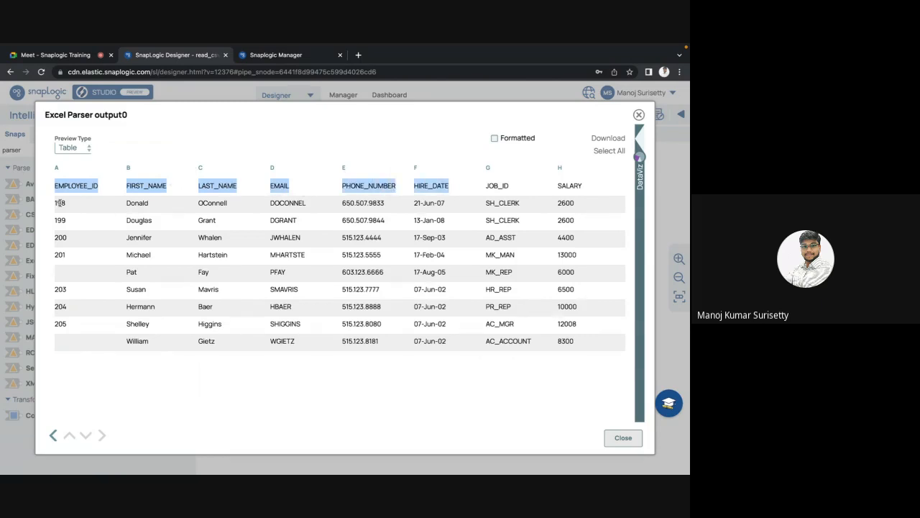
key("Escape")
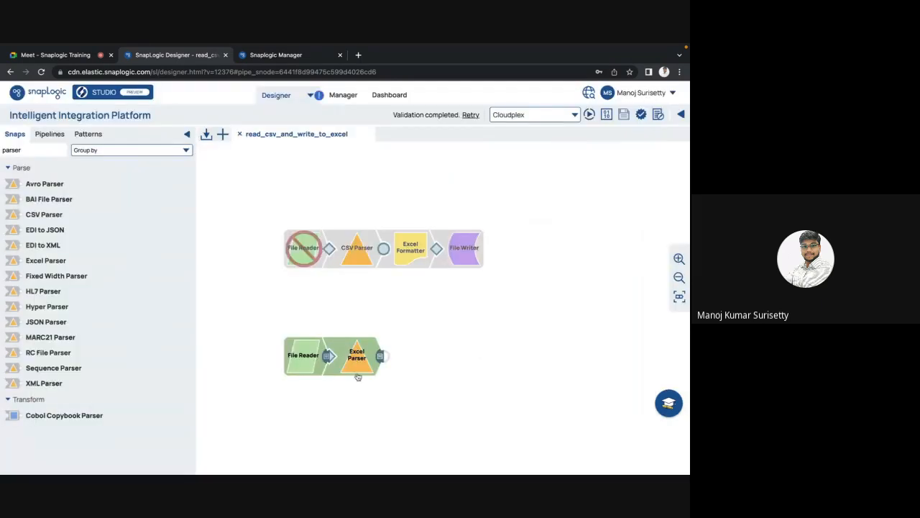
Enable Contains headers on the Excel Parser, set start row 2 and end row 11, save the snap and preview its output
left_click(358, 376)
left_click(224, 318)
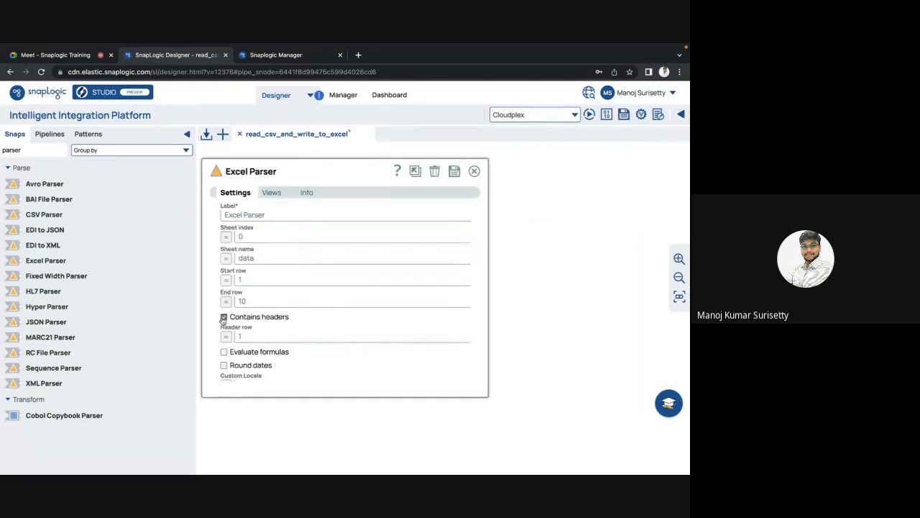
left_click(245, 278)
key("BackSpace")
type("2")
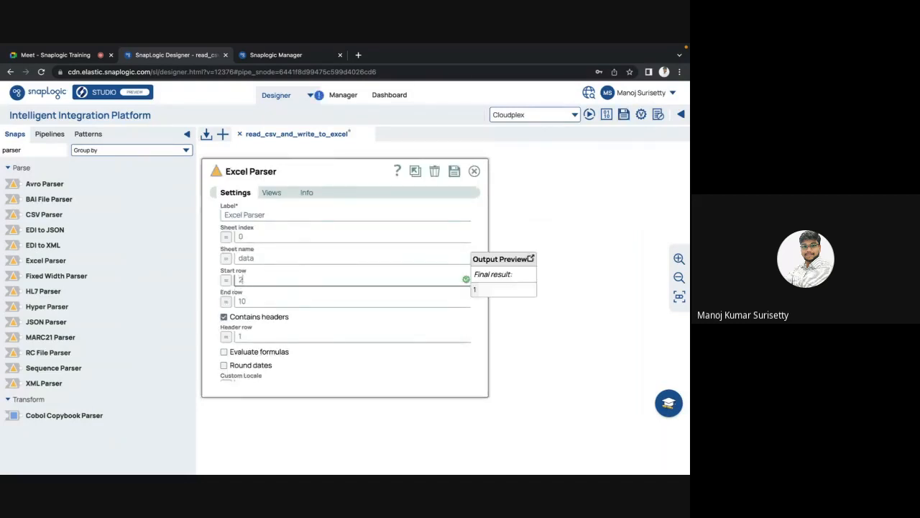
left_click(252, 301)
key("BackSpace")
type("1")
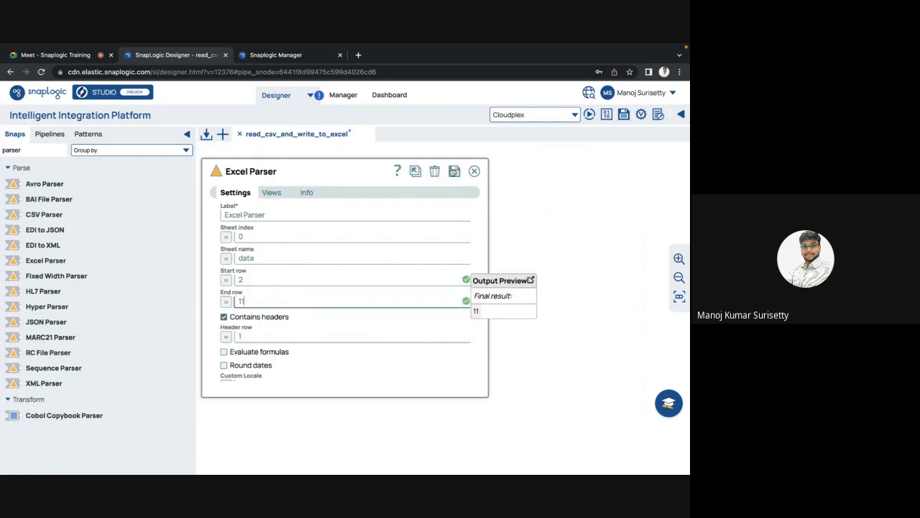
left_click(454, 171)
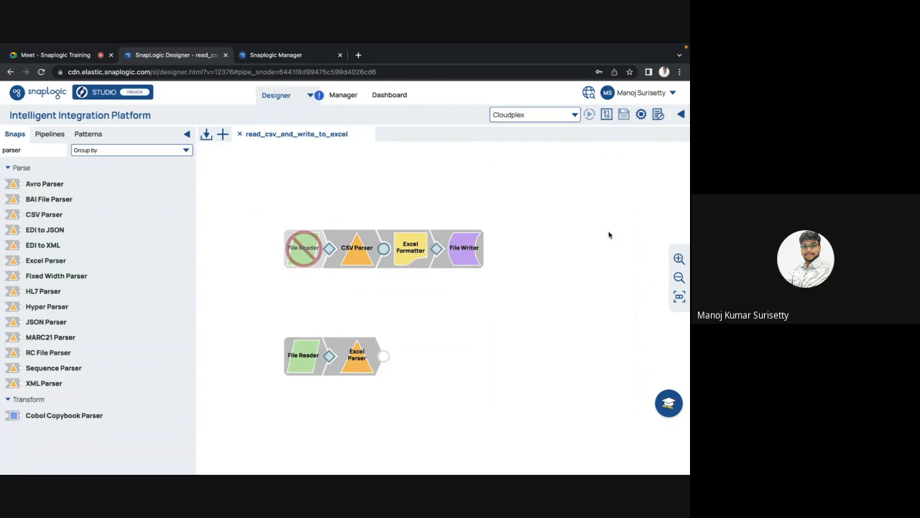
left_click(381, 356)
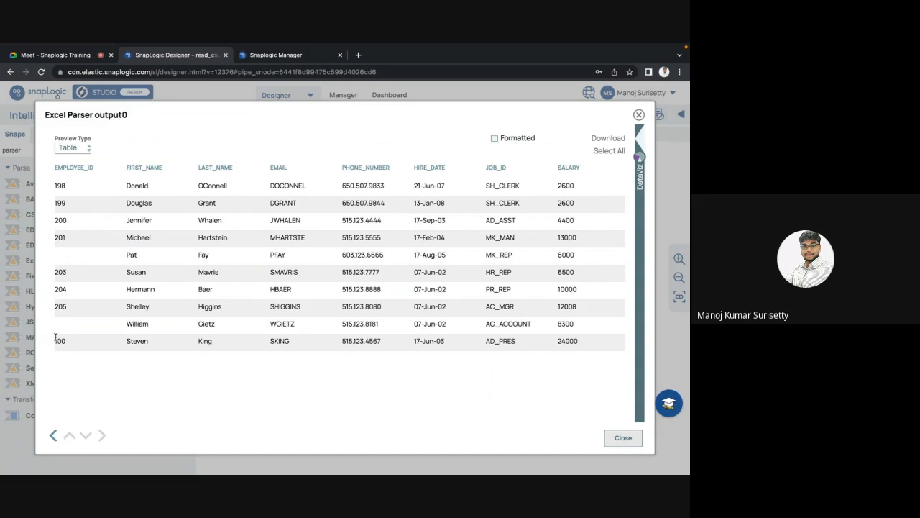
key("Escape")
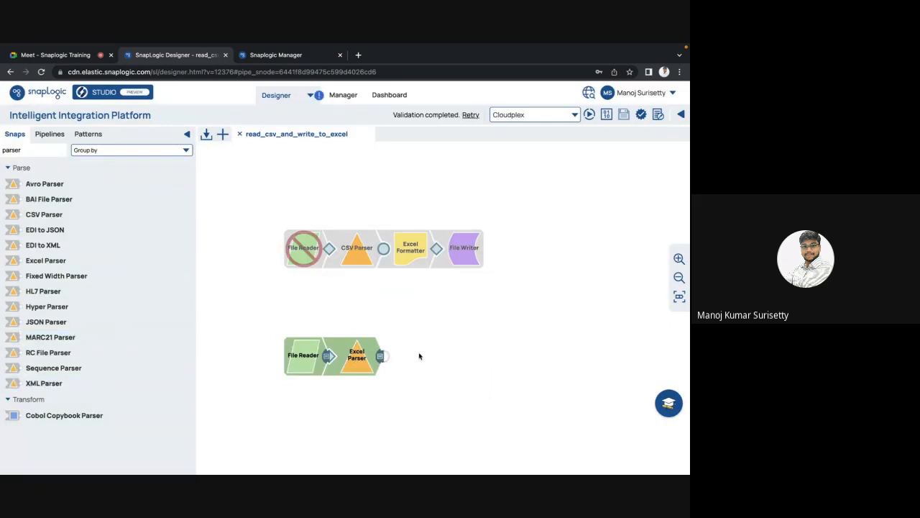
Find the CSV Formatter snap and attach it after the Excel Parser in the lower flow
double_click(9, 151)
type("cs")
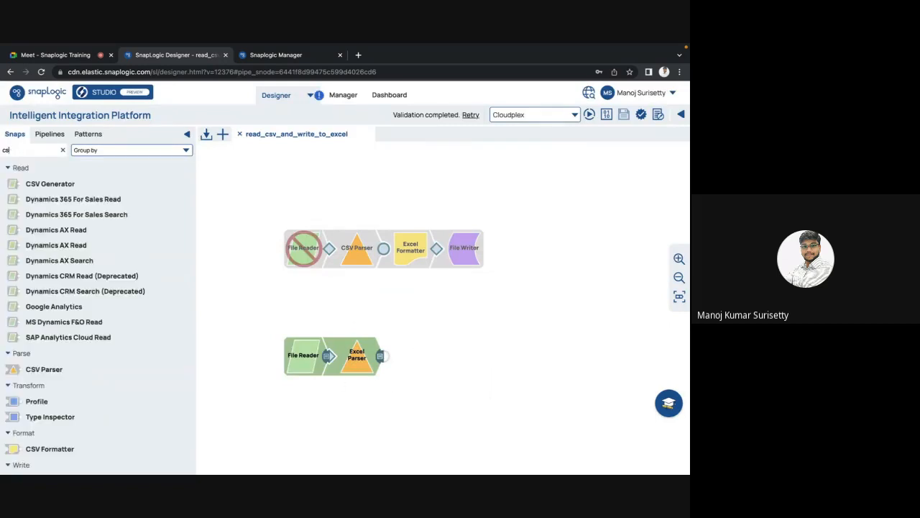
type("v for")
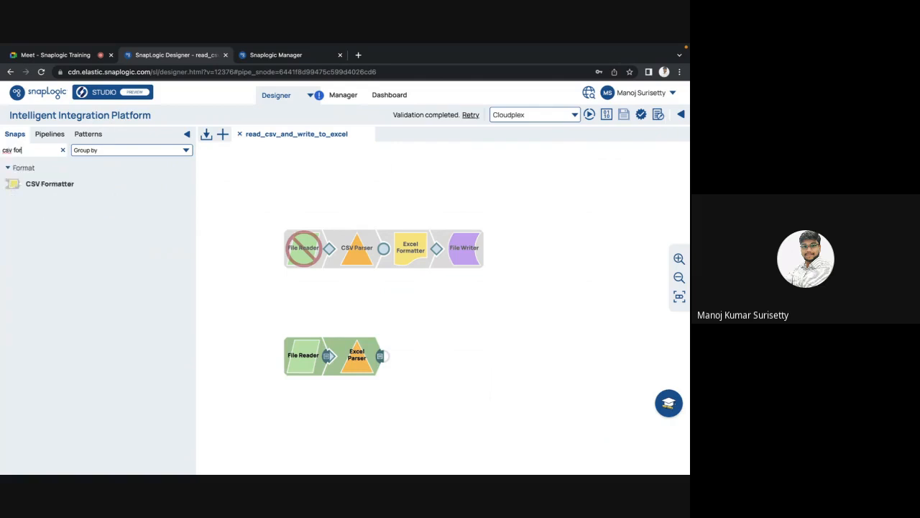
left_click_drag(37, 185, 414, 355)
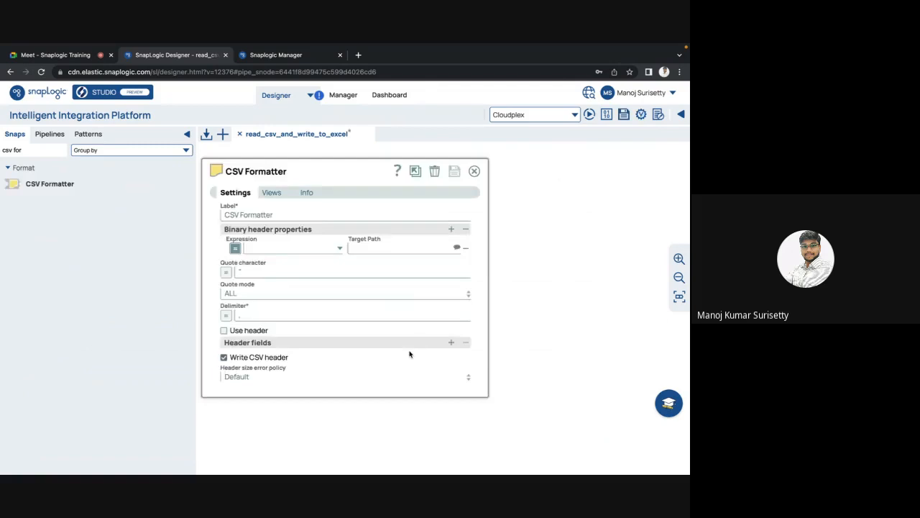
Clear the CSV Formatter's quote character, enable Ignore empty stream, save the snap and validate the pipeline
left_click(243, 271)
key("BackSpace")
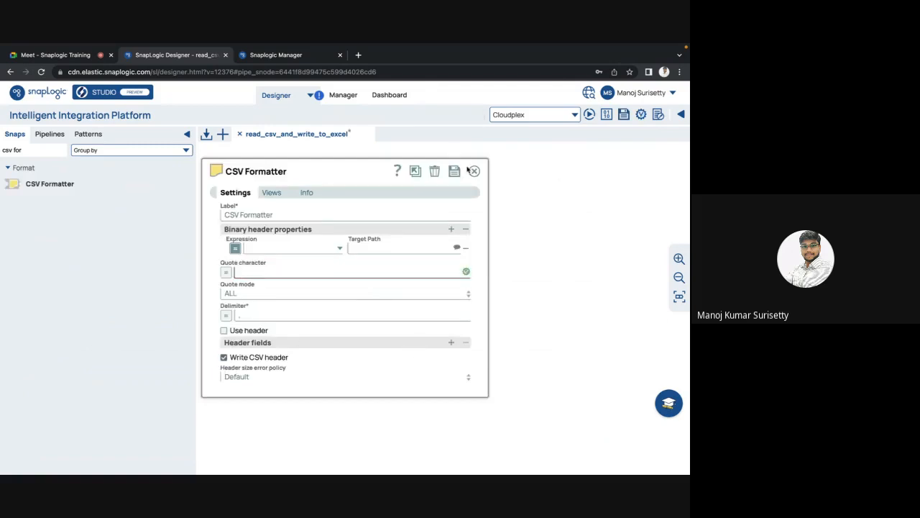
scroll(344, 280, "down", 3)
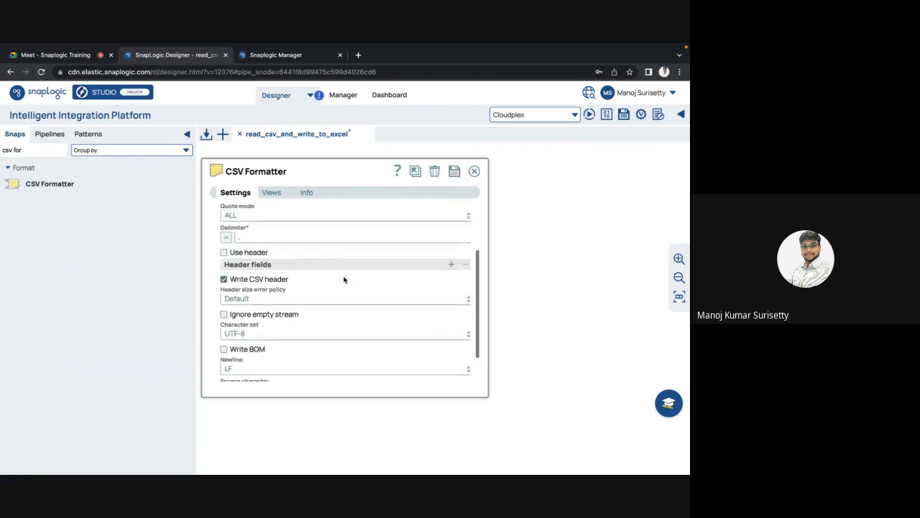
left_click(224, 299)
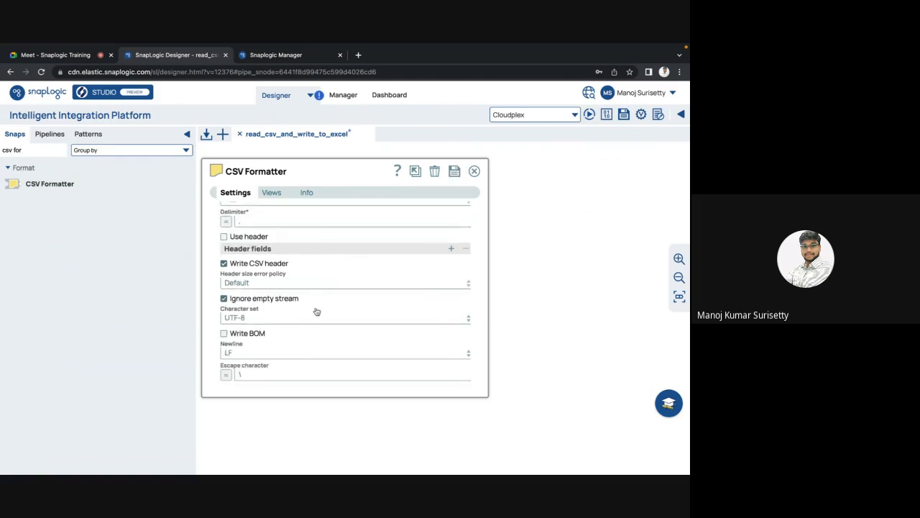
scroll(316, 312, "up", 3)
left_click(456, 172)
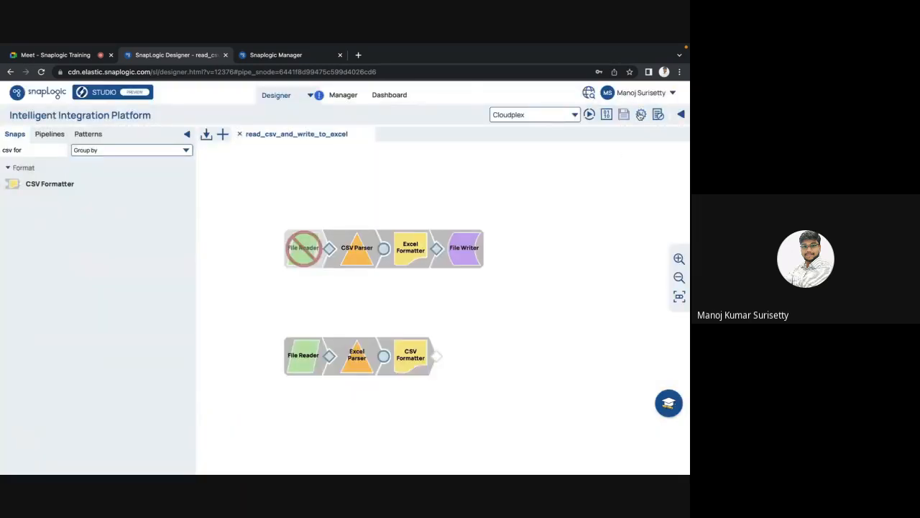
left_click(641, 115)
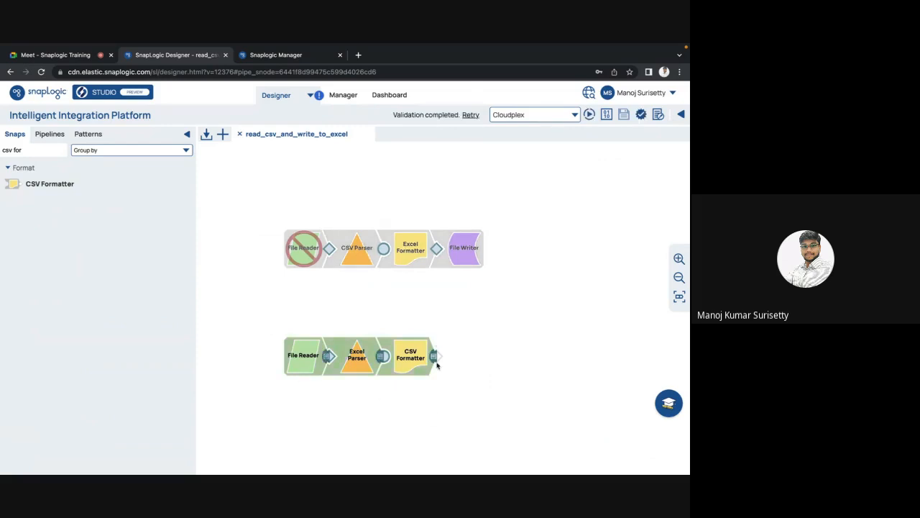
Copy the upper flow's File Writer snap and paste it onto the output of the CSV Formatter
left_click(454, 254)
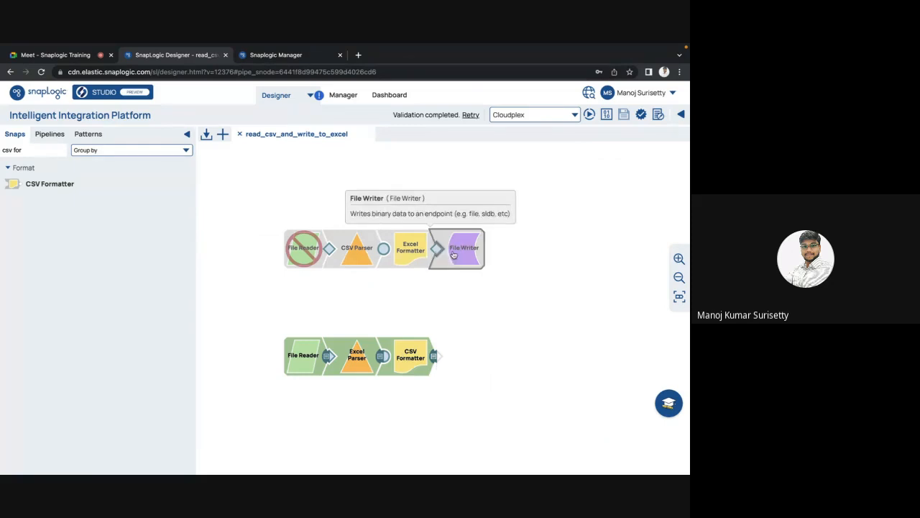
key("ctrl+c")
left_click(450, 359)
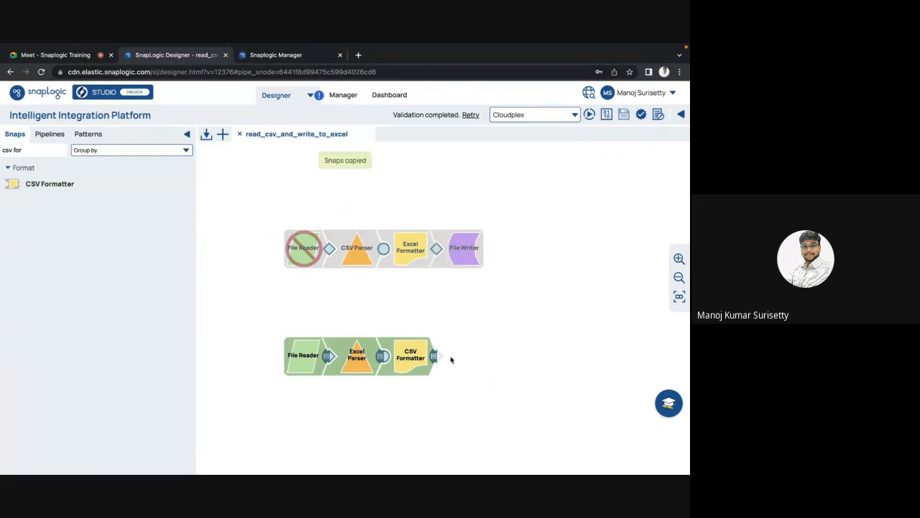
key("ctrl+v")
Set the copied File Writer's file name to employees_data_from_xls_to_csv.csv and save the snap
left_click(463, 356)
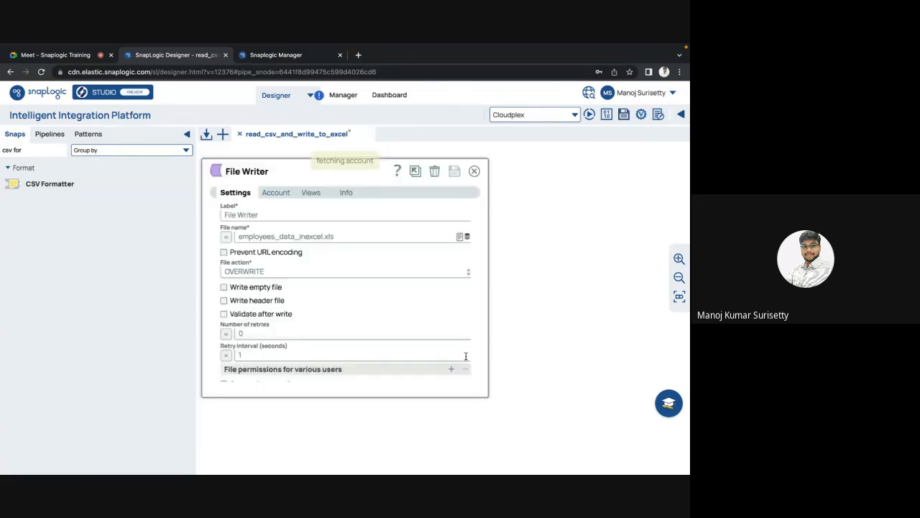
left_click(338, 237)
key("BackSpace")
key("BackSpace")
key("BackSpace")
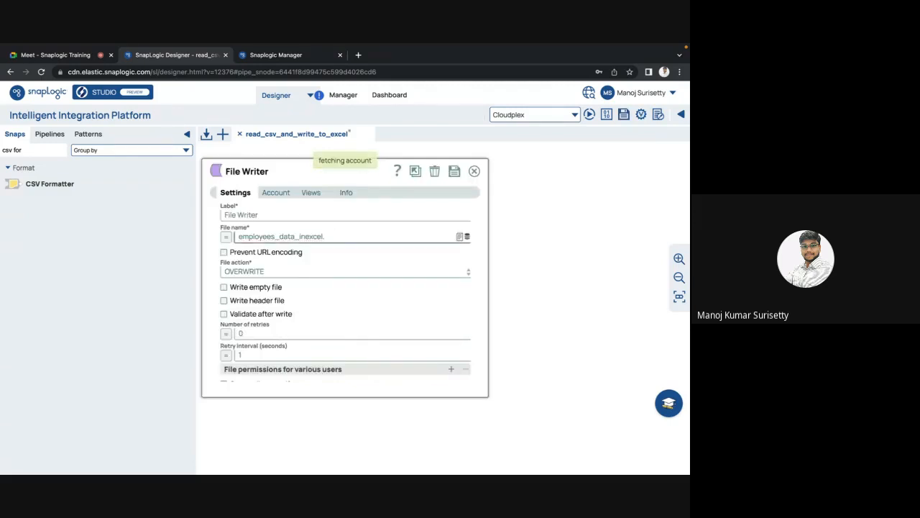
type("csv")
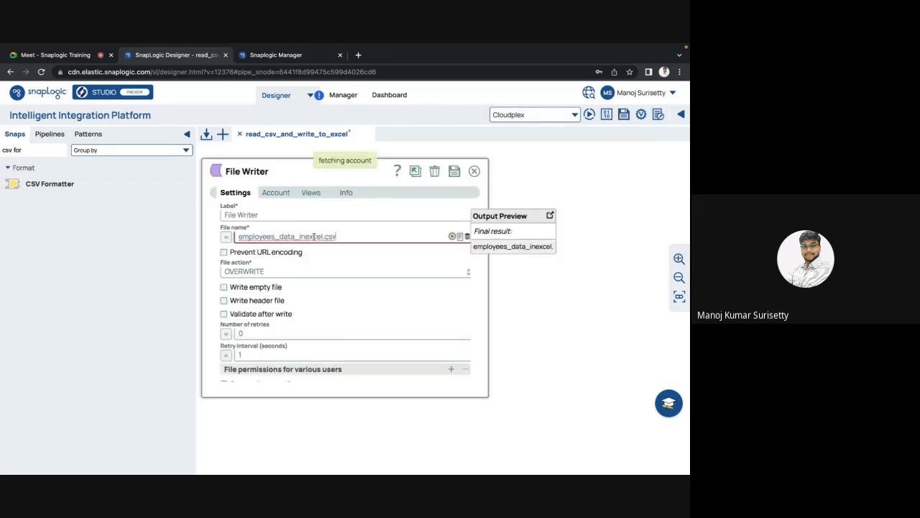
left_click_drag(323, 236, 300, 236)
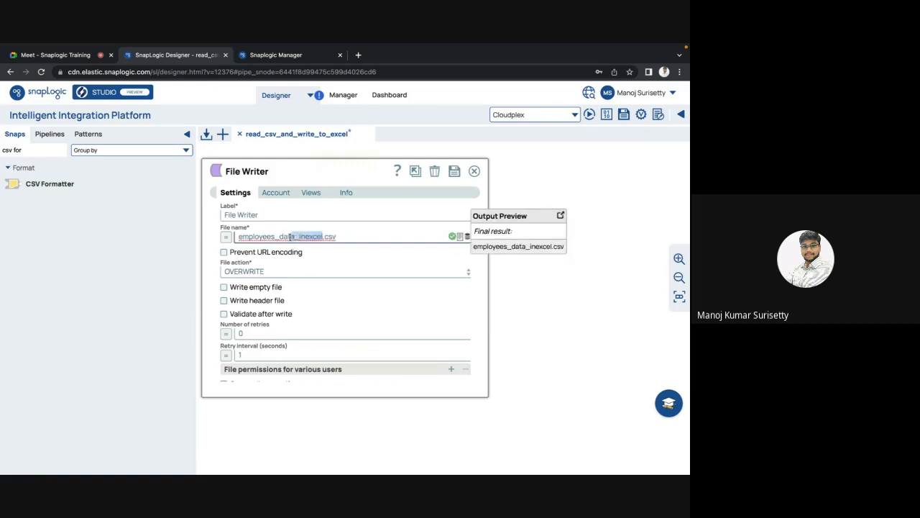
type("from")
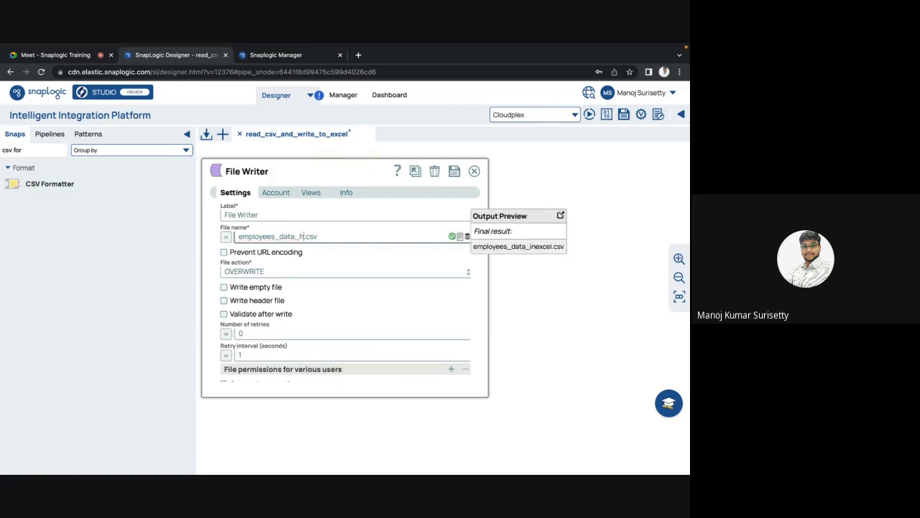
type("_e")
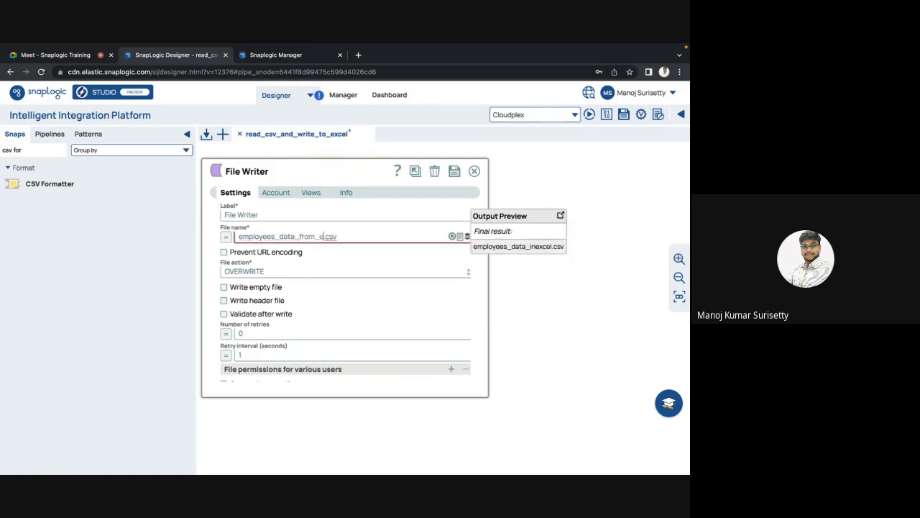
key("BackSpace")
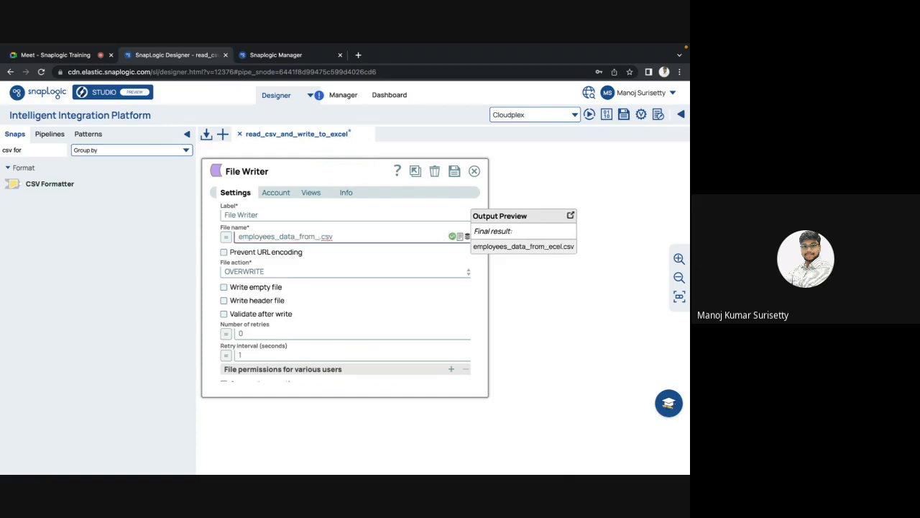
type("xls")
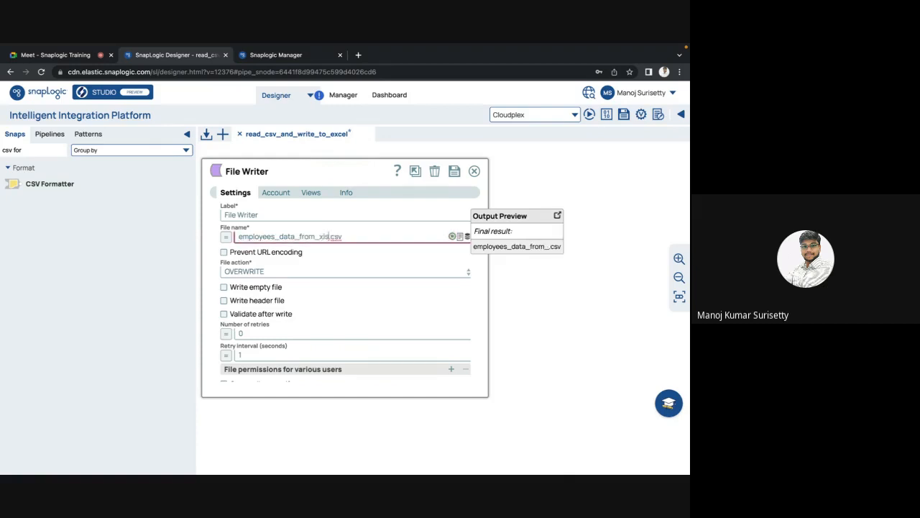
type("_to_csv")
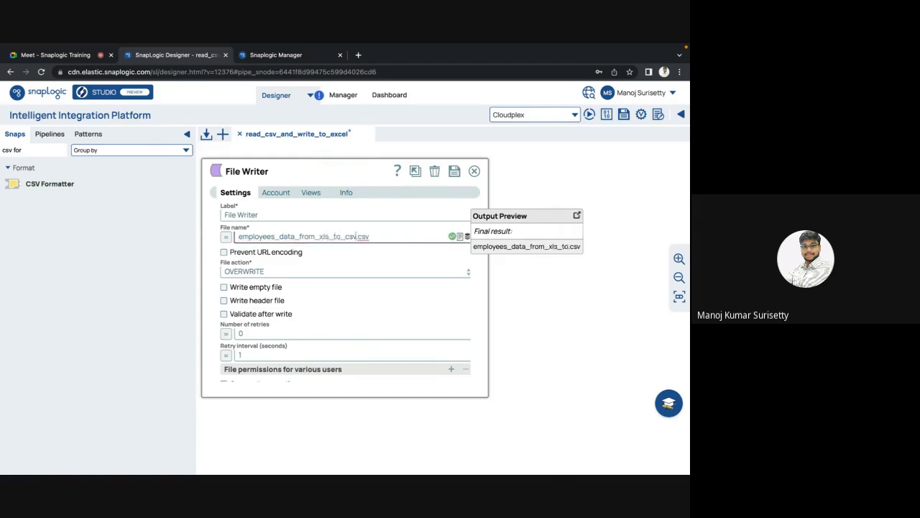
left_click(454, 171)
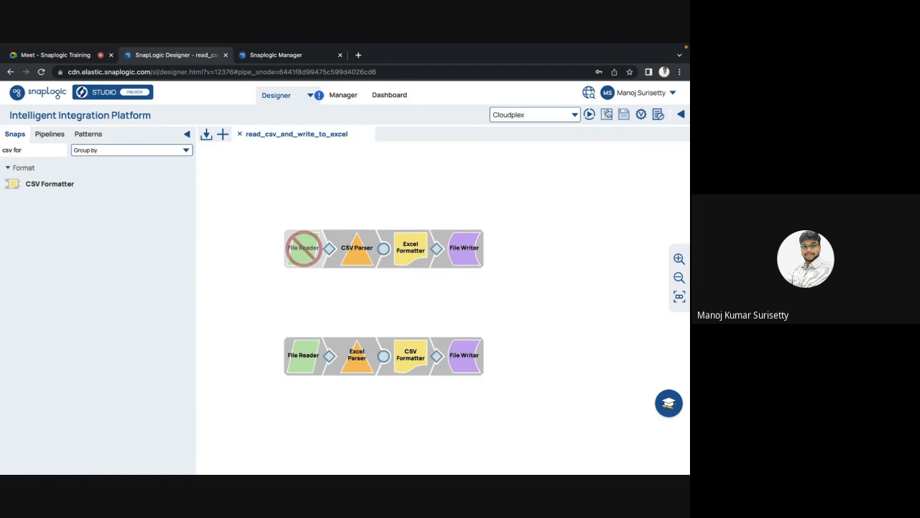
Execute the pipeline, refresh the Sample POC Project assets in SnapLogic Manager and preview employees_data_from_xls_to_csv.csv
left_click(589, 116)
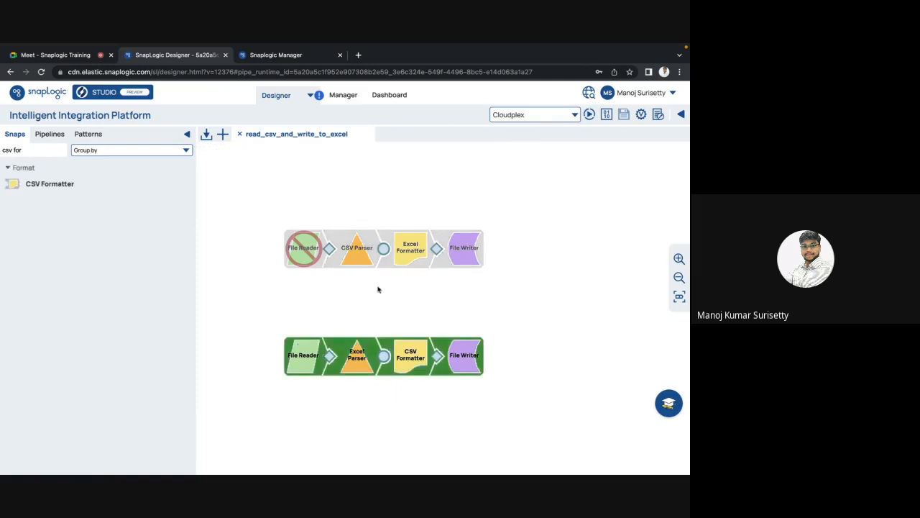
left_click(260, 55)
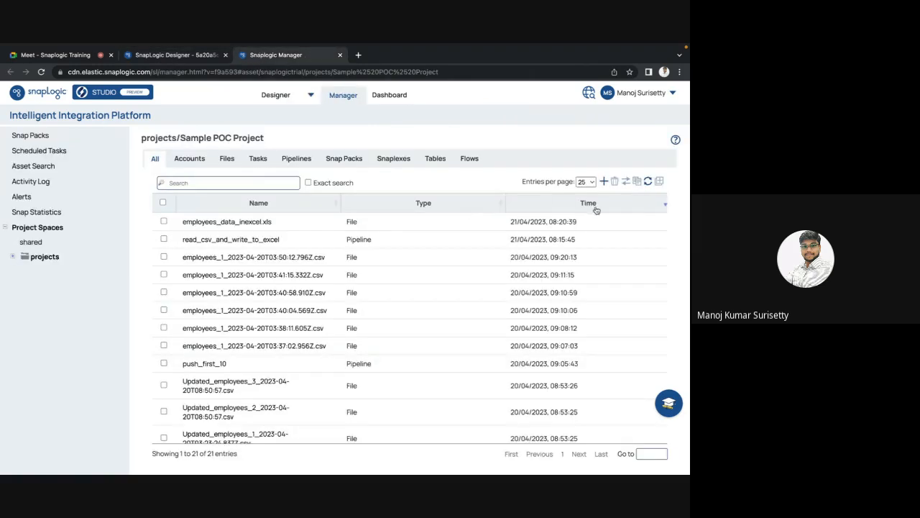
left_click(649, 183)
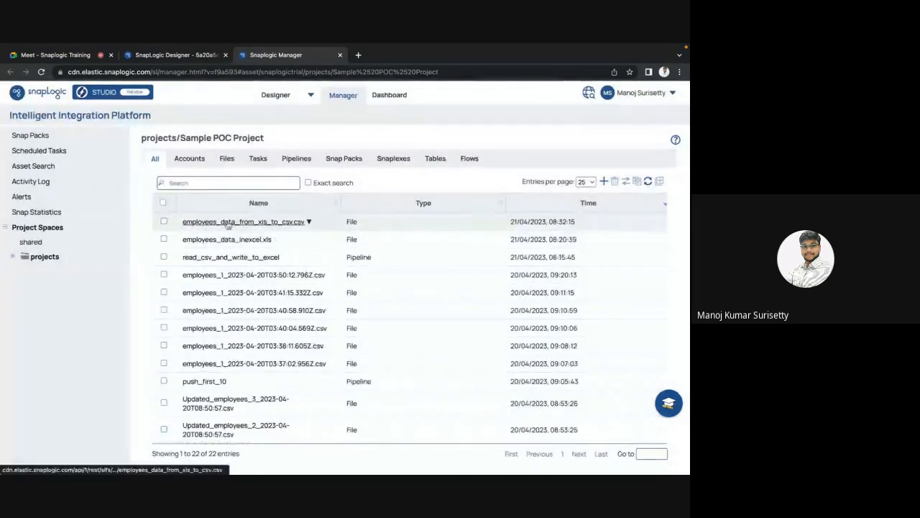
left_click(309, 221)
left_click(330, 229)
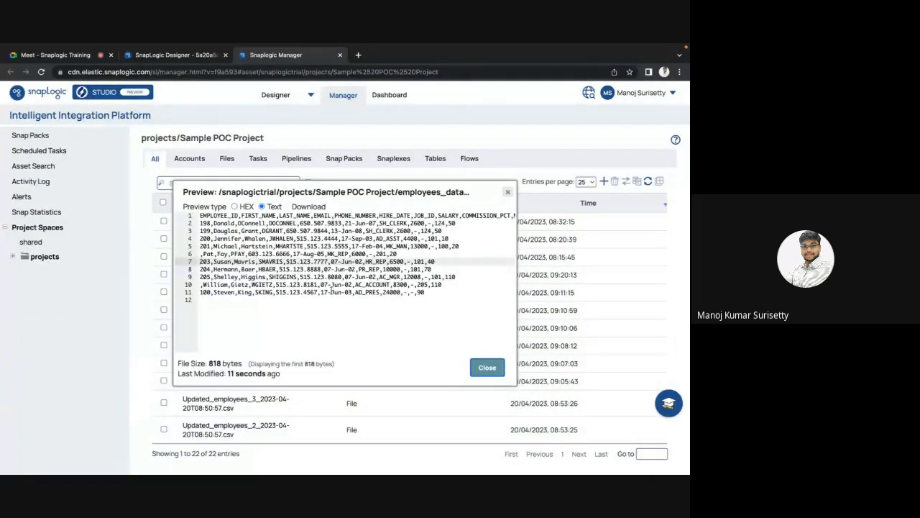
Check the Excel Parser's row and header settings in Designer and compare them with the CSV file preview in Manager
left_click(169, 55)
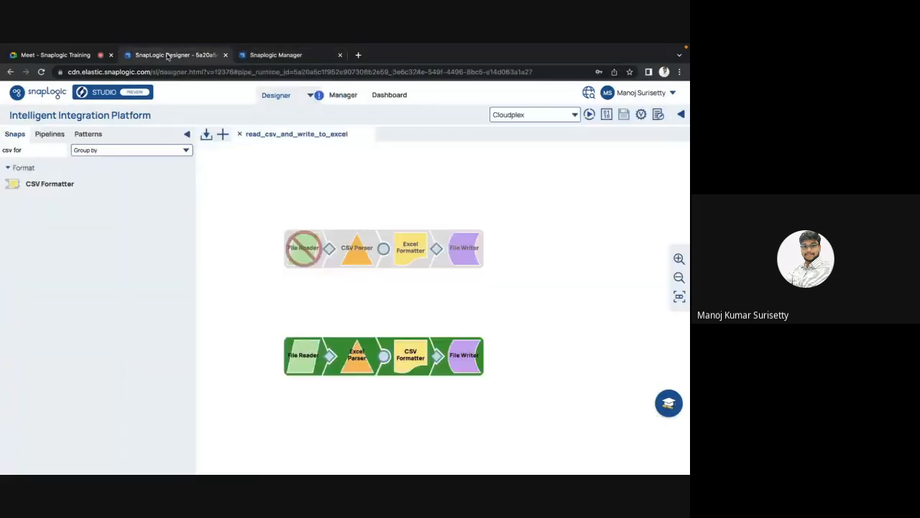
left_click(354, 364)
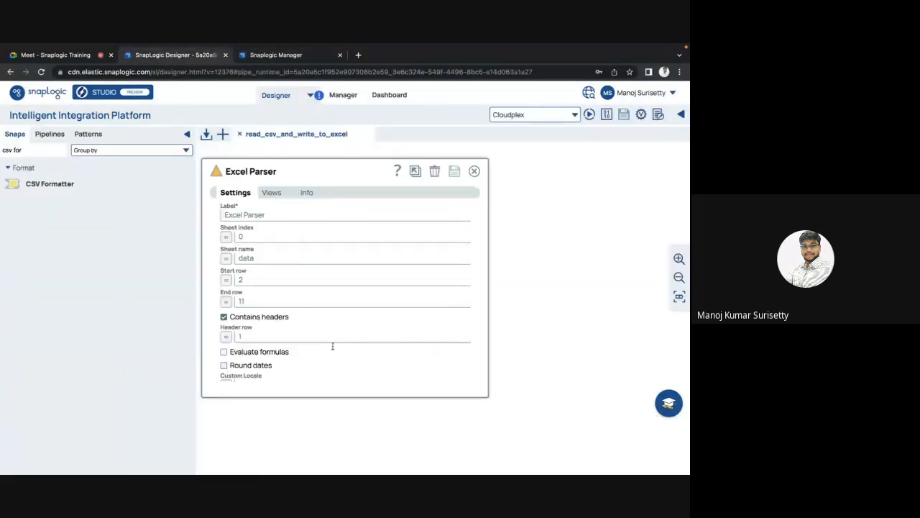
left_click(474, 171)
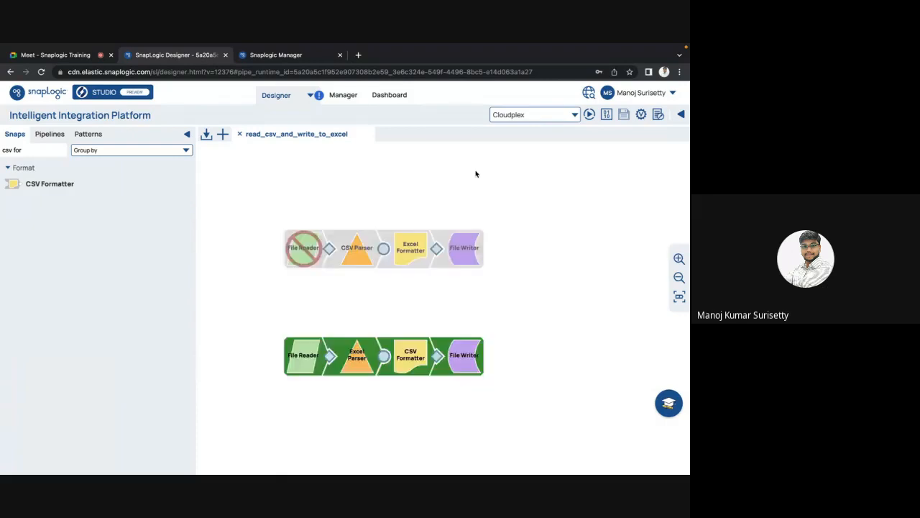
left_click(266, 59)
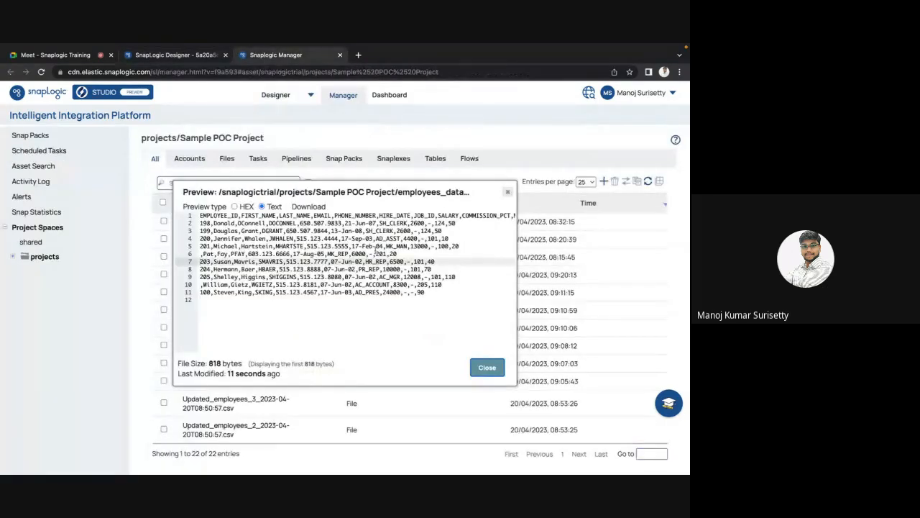
scroll(276, 247, "right", 3)
scroll(276, 247, "left", 3)
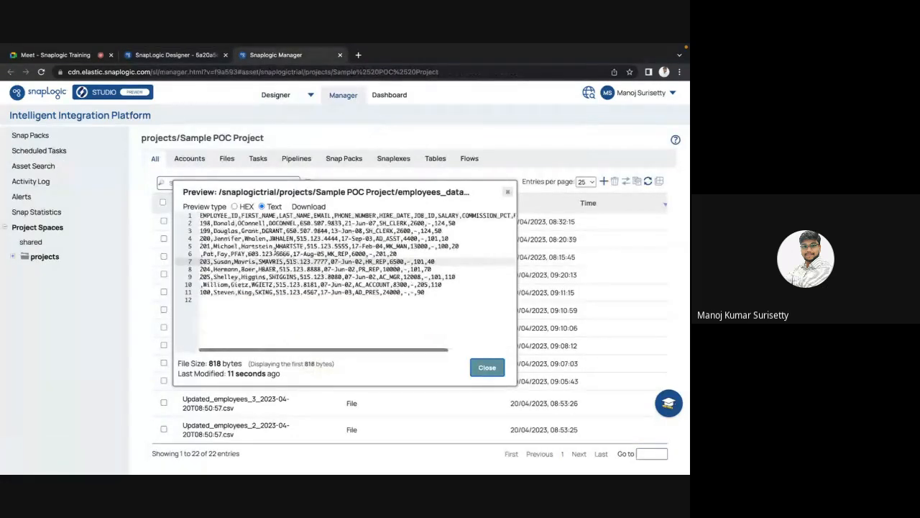
Close the CSV file preview, return to the pipeline in SnapLogic Designer and clear the snap search
left_click(487, 368)
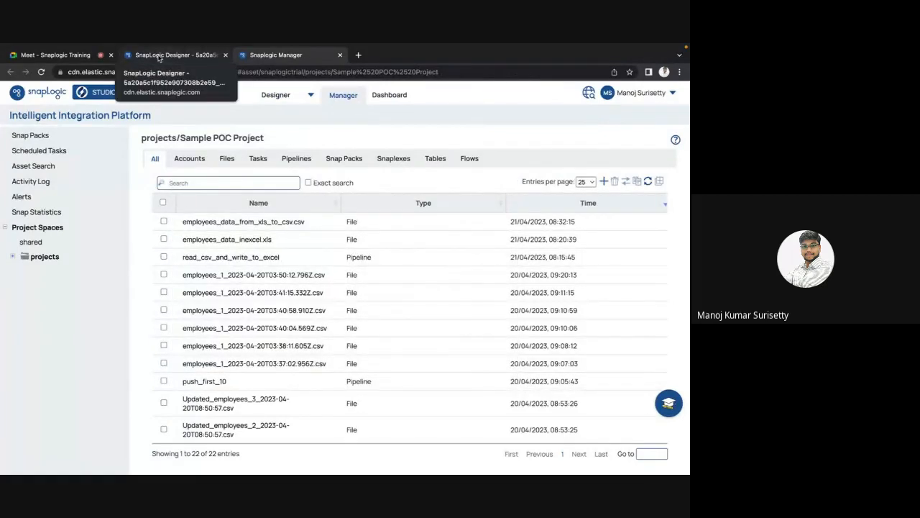
left_click(159, 56)
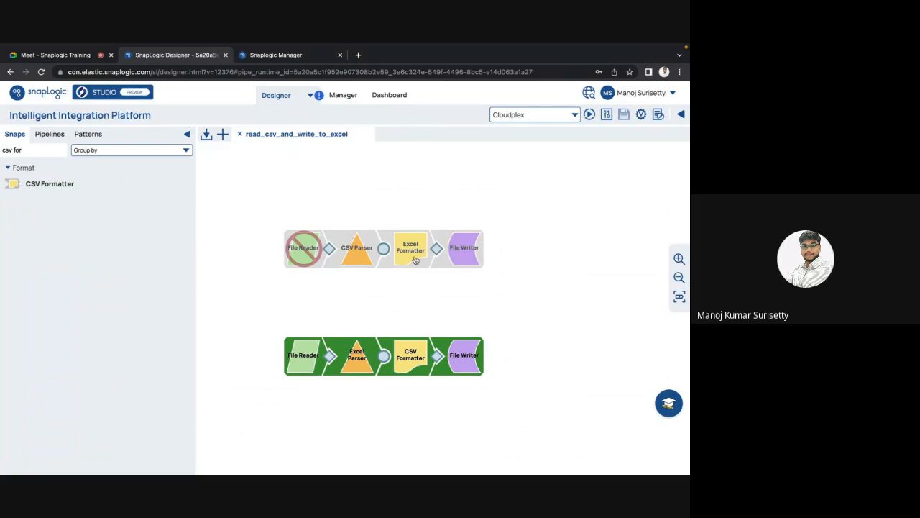
mouse_move(358, 336)
left_click(64, 149)
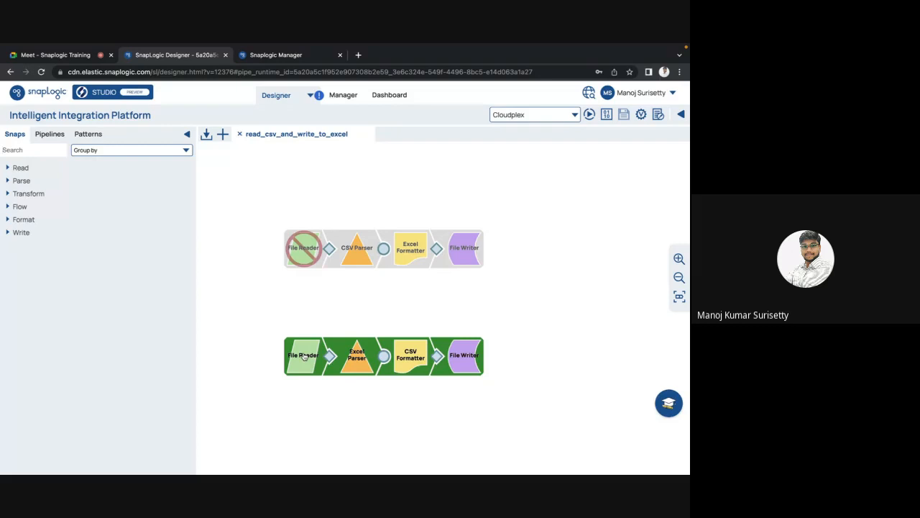
Switch to the employees_data_inexcel.xlsx workbook in WPS Office and add a new sheet named data 2
key("super+Tab")
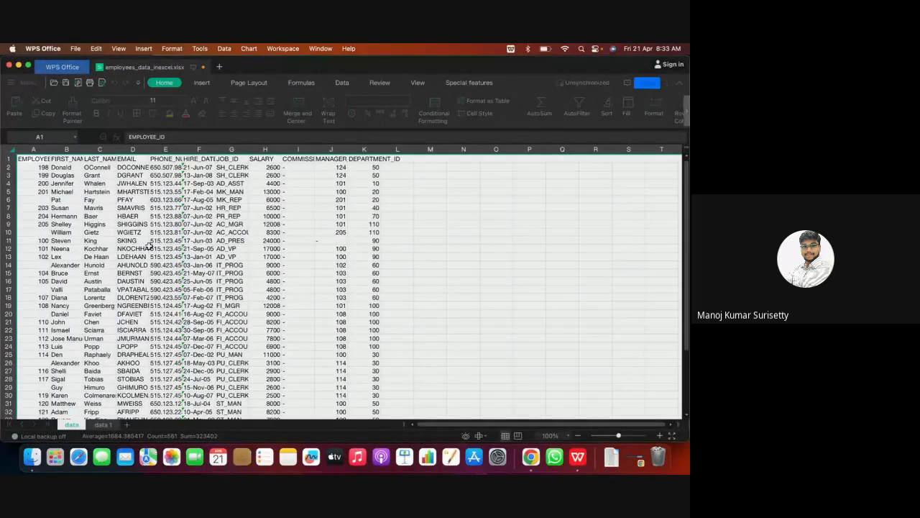
left_click(99, 426)
left_click(76, 425)
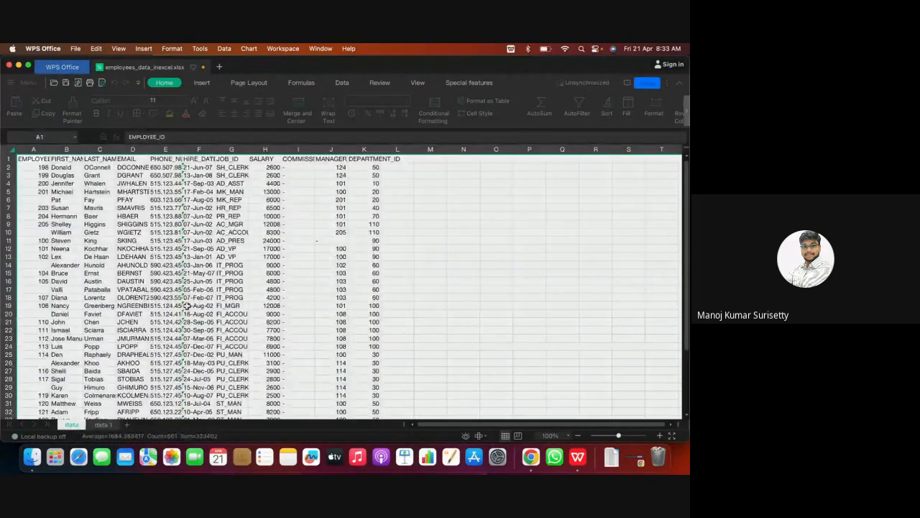
left_click(127, 424)
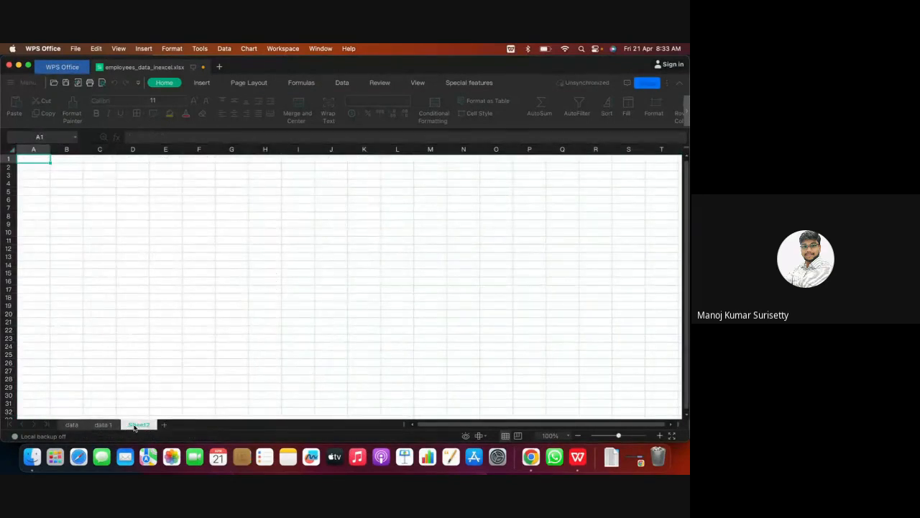
double_click(139, 425)
type("d")
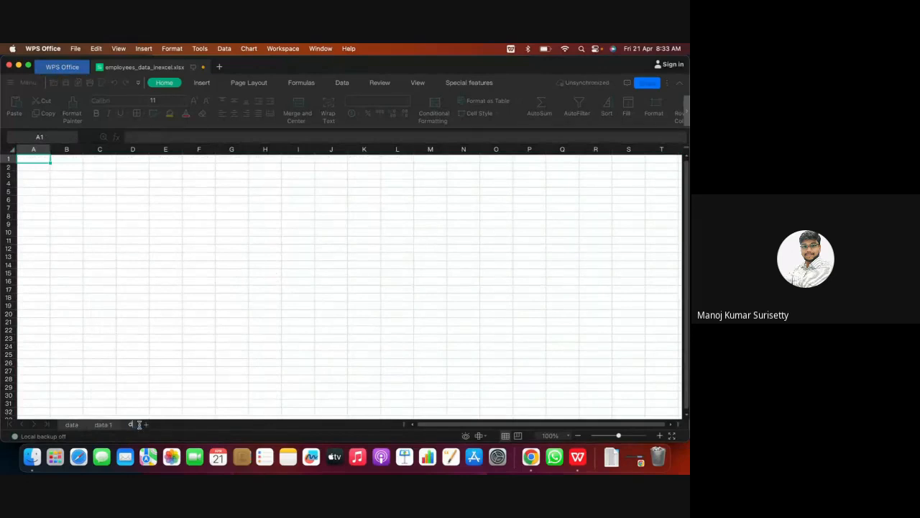
type("ata 2")
left_click(220, 329)
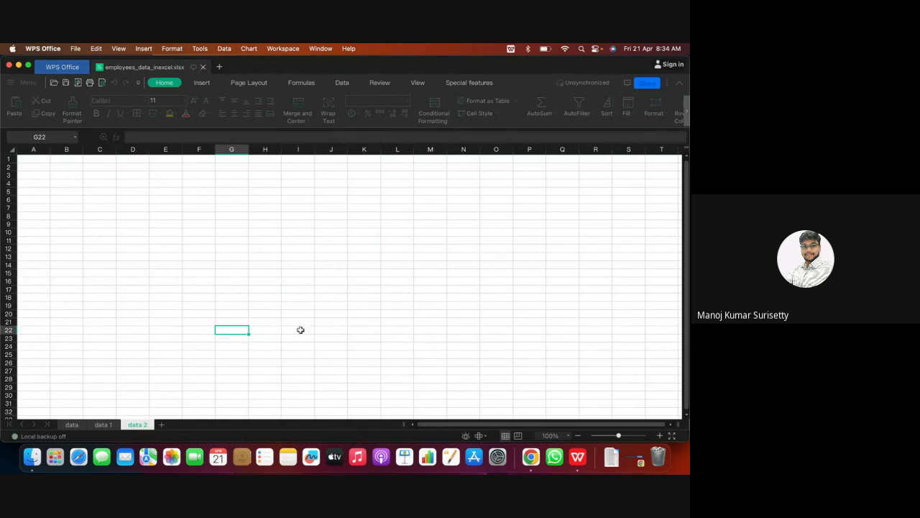
Look at the data 1 sheet and review the employee rows on the data sheet
left_click(109, 425)
left_click(71, 426)
left_click(246, 336)
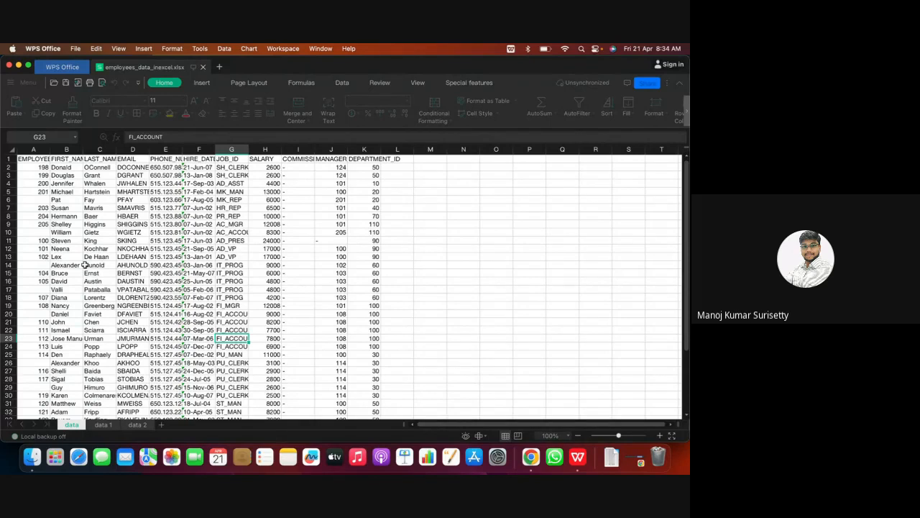
scroll(114, 338, "down", 2)
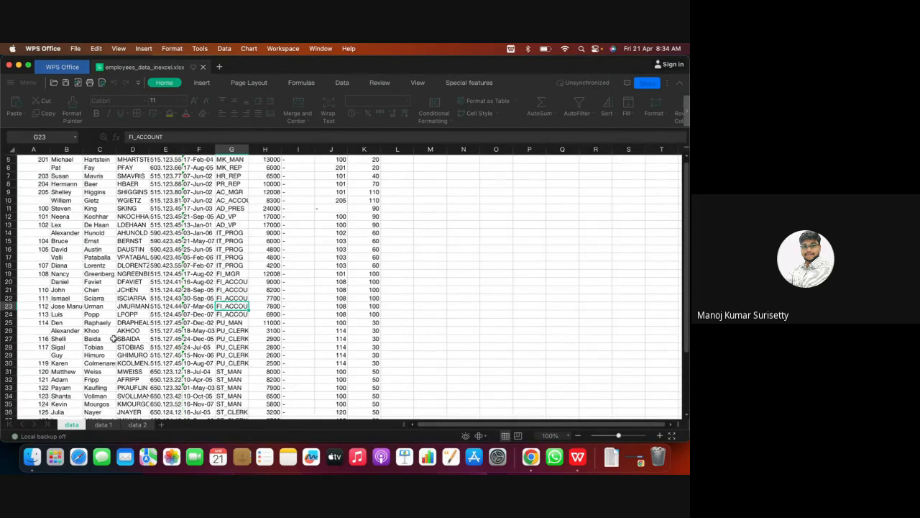
scroll(114, 338, "down", 3)
scroll(114, 338, "up", 4)
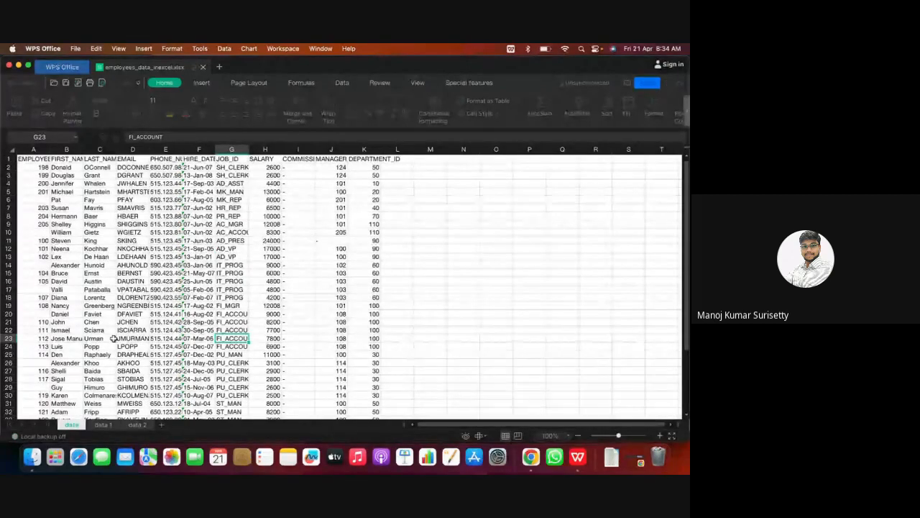
Return to SnapLogic Designer and check the Excel Formatter's sheet name and options against the workbook
left_click(528, 460)
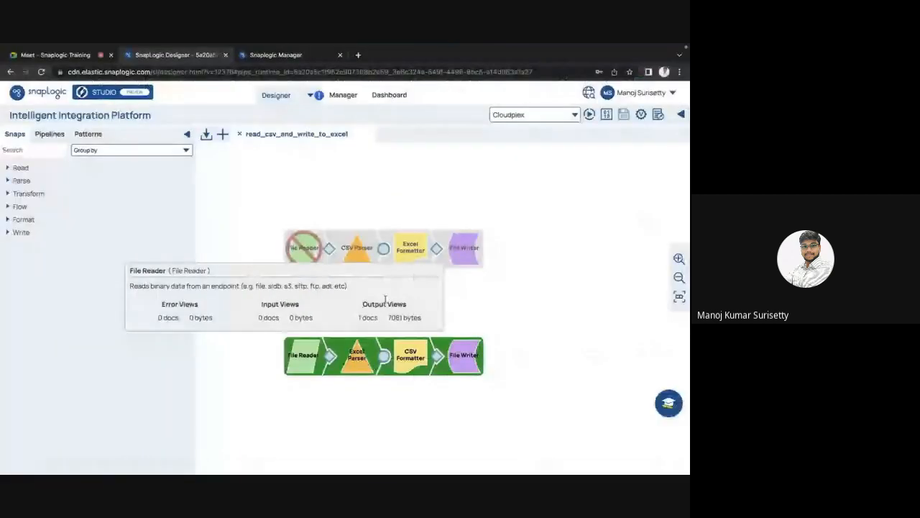
left_click(403, 260)
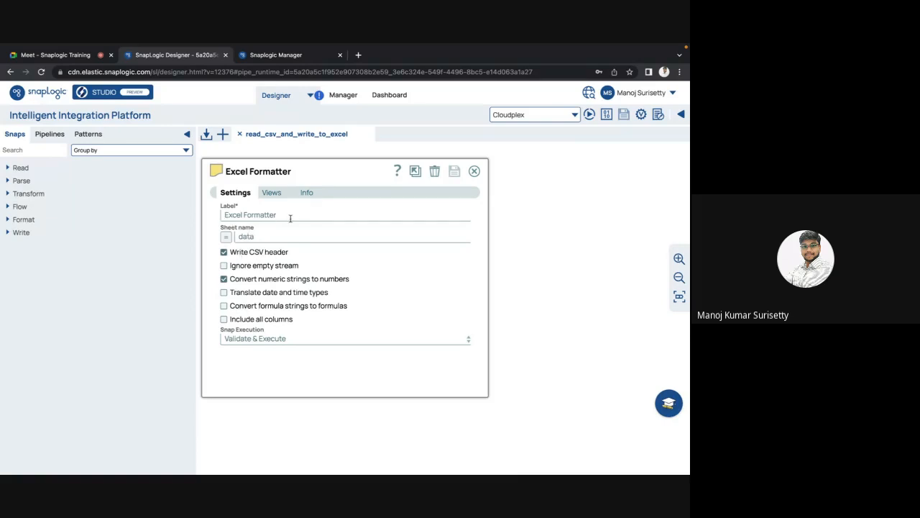
left_click(474, 171)
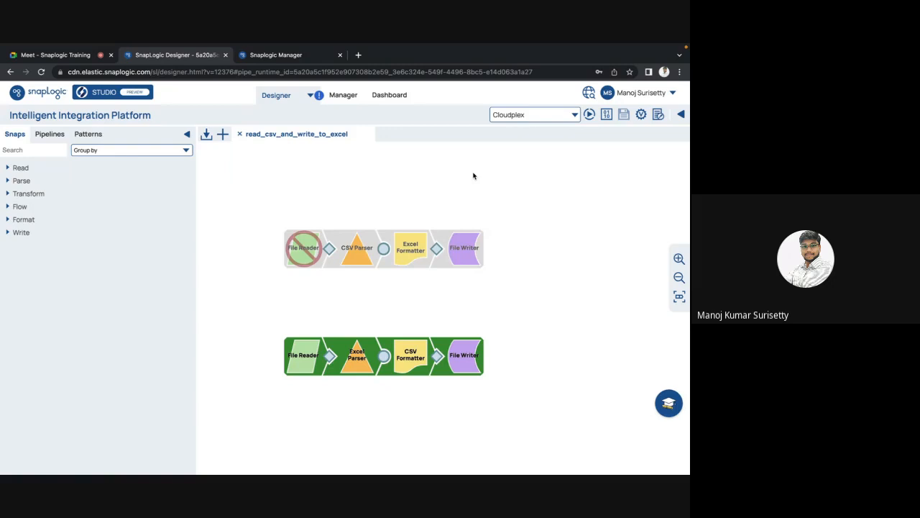
key("super+Tab")
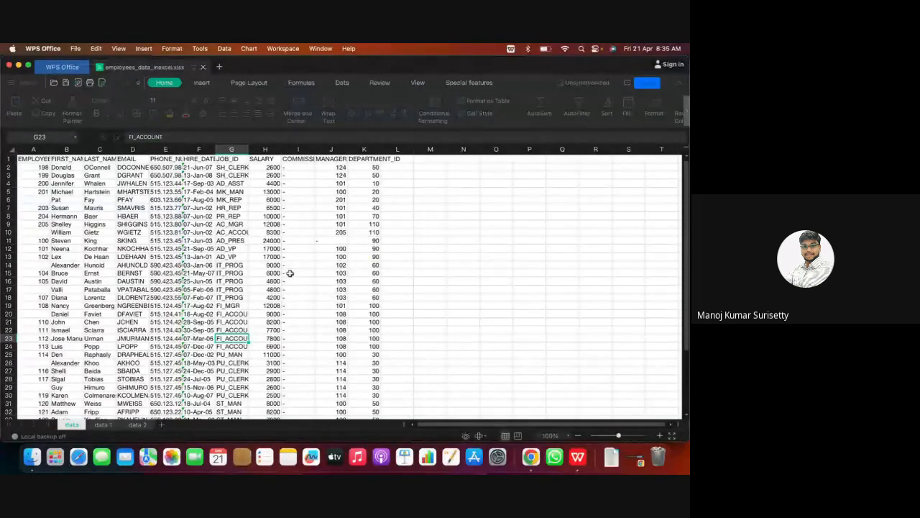
key("super+Tab")
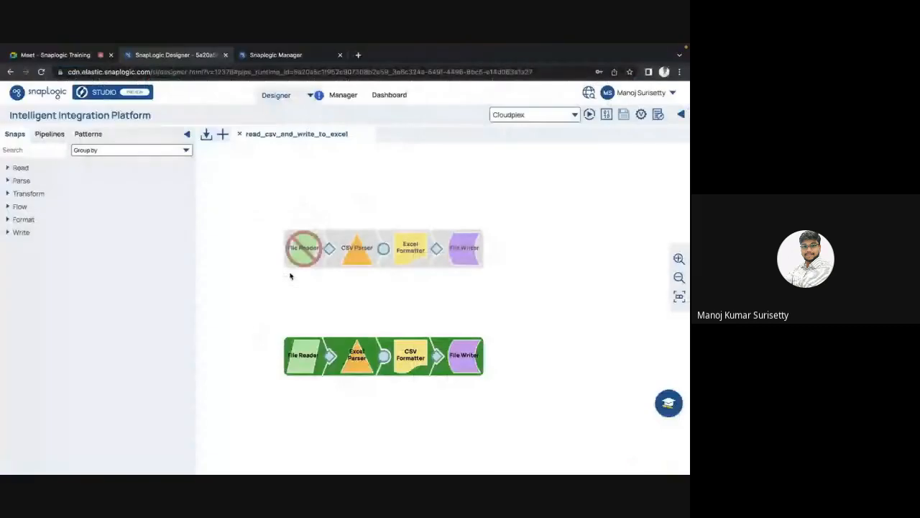
left_click(409, 258)
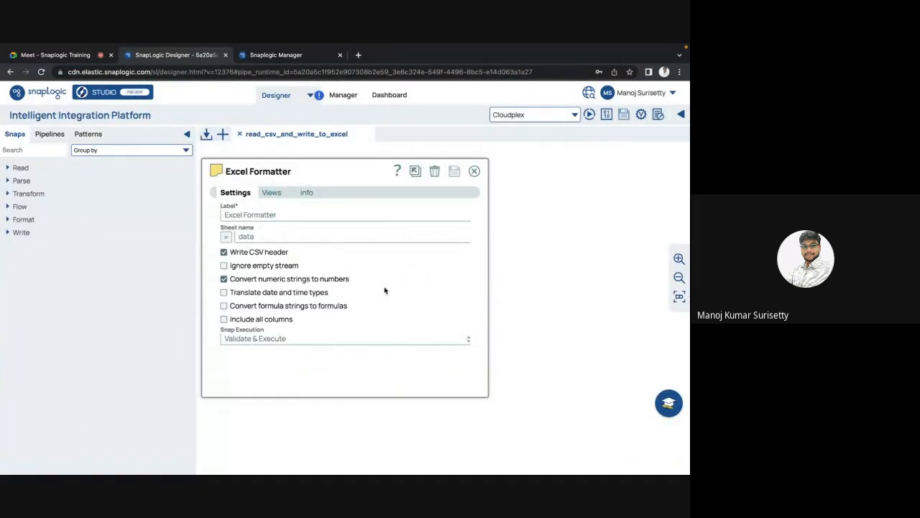
key("Escape")
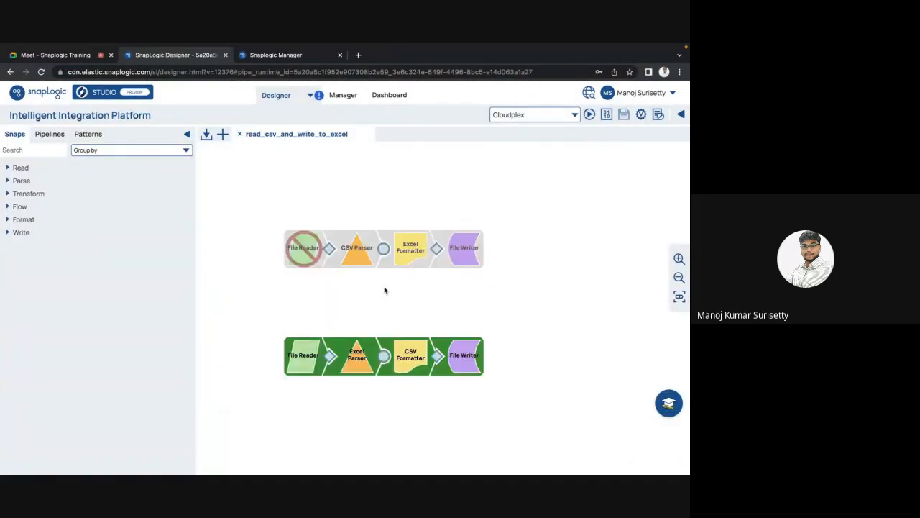
Search the snaps for formatter and place an Excel Multi Sheet Formatter above the CSV-to-Excel flow
left_click(38, 150)
type("formatter")
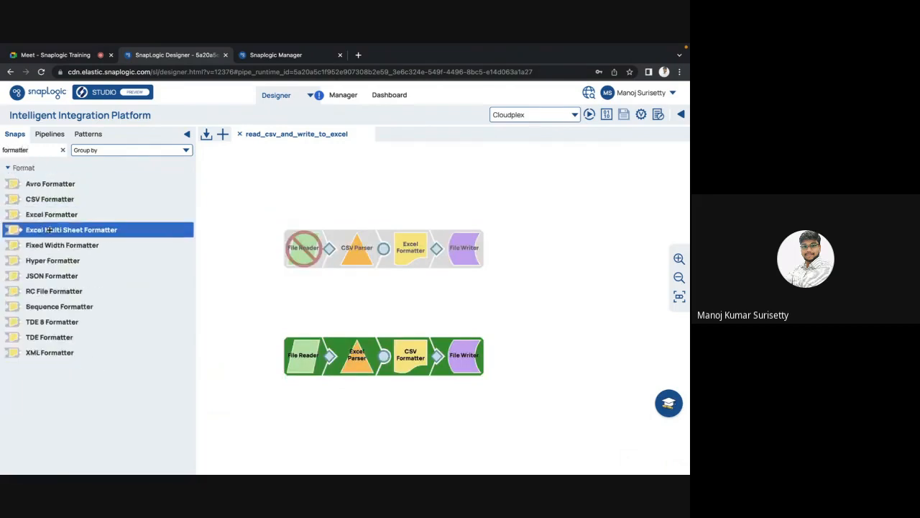
left_click_drag(49, 230, 303, 195)
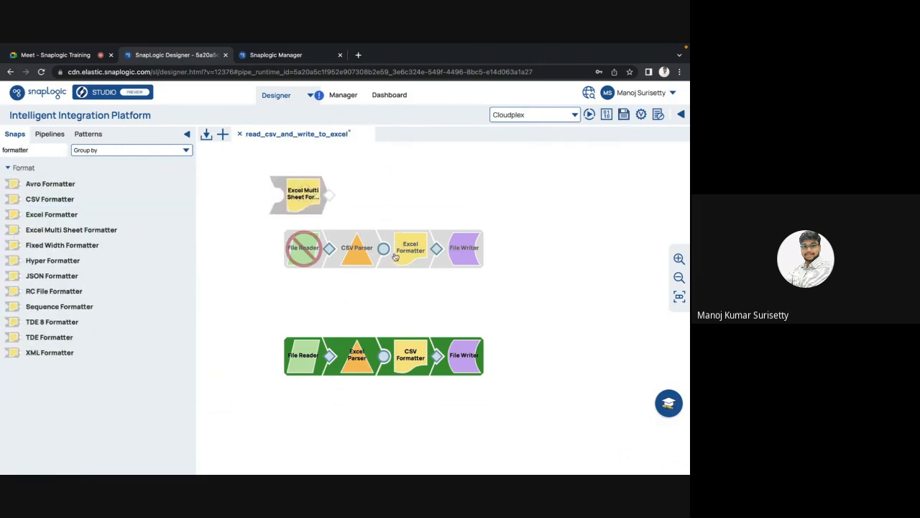
mouse_move(398, 238)
Try a sheet mapping row for input0 in the Excel Multi Sheet Formatter, examine its input views and close it without saving
left_click(291, 196)
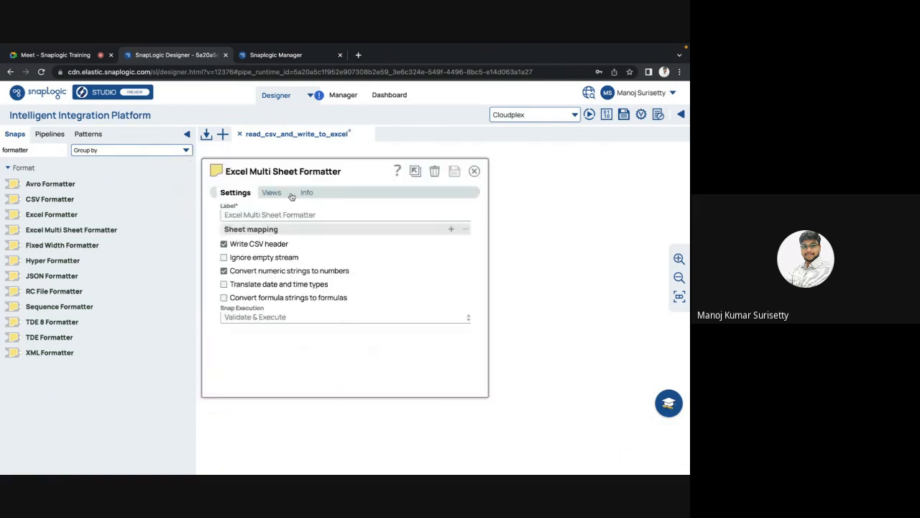
left_click(450, 230)
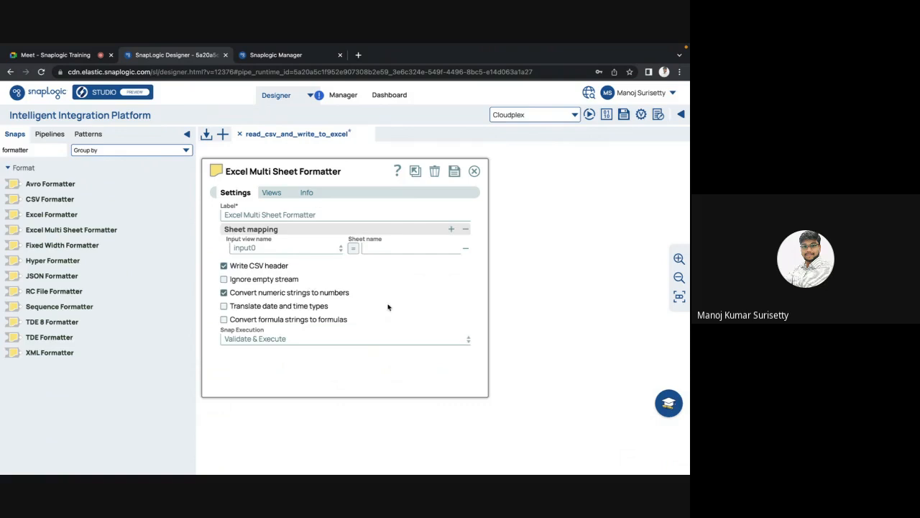
left_click(274, 194)
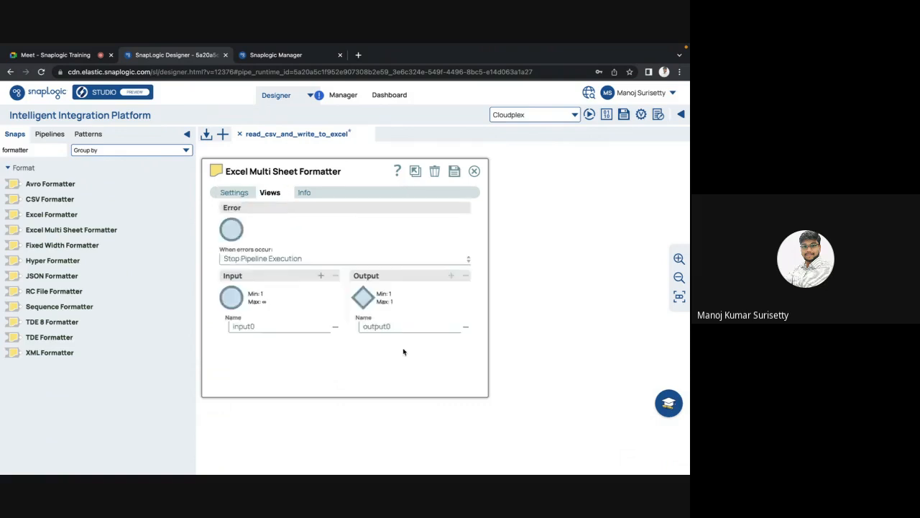
double_click(230, 276)
left_click_drag(264, 296, 258, 294)
left_click(264, 301)
left_click(232, 193)
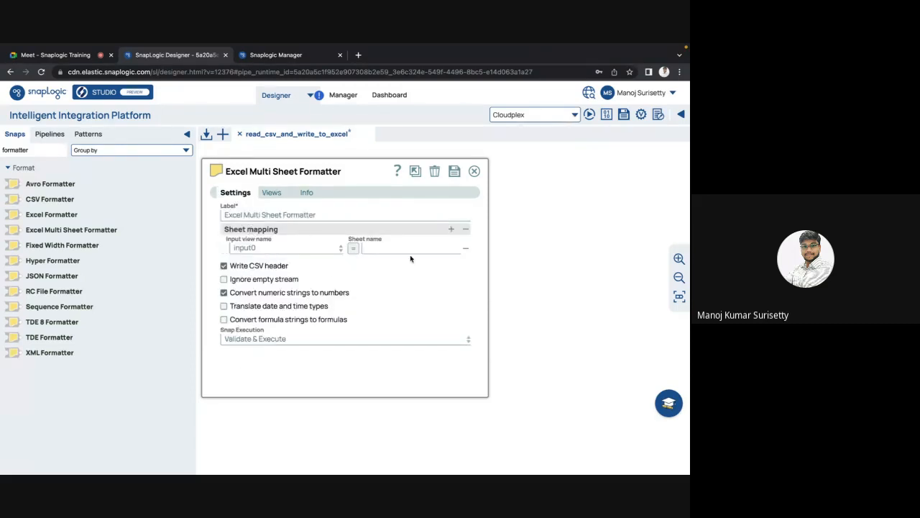
left_click(475, 171)
left_click(388, 319)
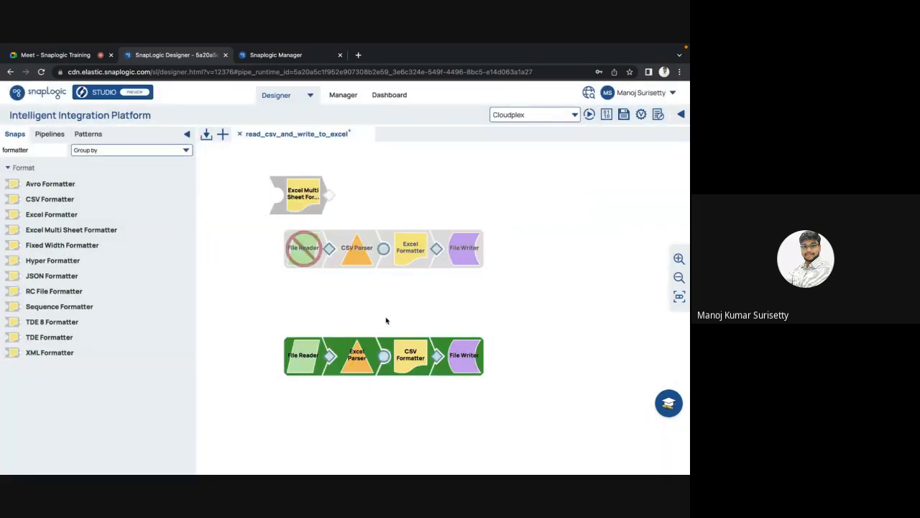
Compare the Excel Formatter with the Excel Multi Sheet Formatter's sheet mapping options, and delete the Excel Multi Sheet Formatter
left_click(421, 256)
key("Escape")
left_click(309, 198)
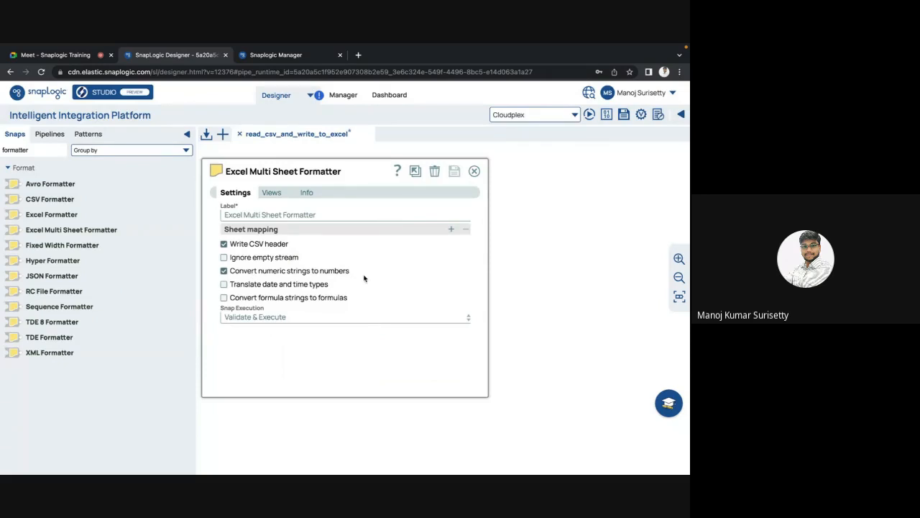
left_click(451, 230)
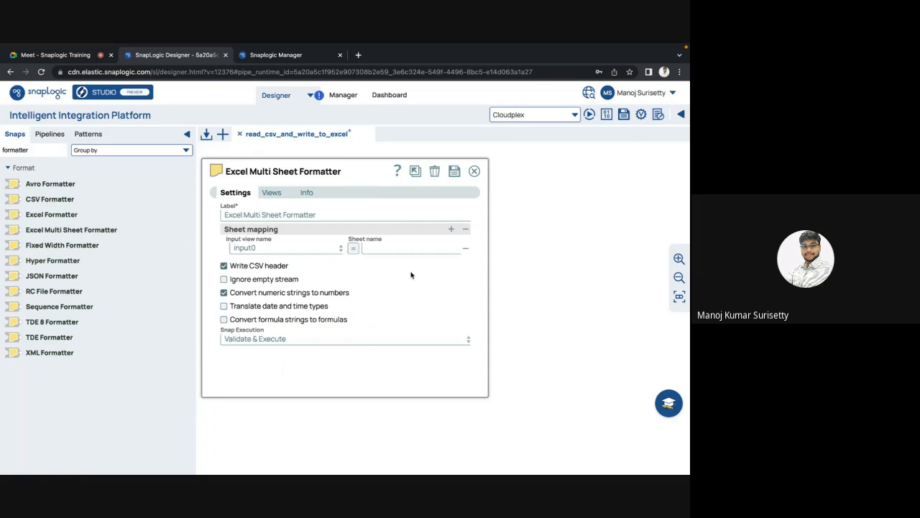
left_click(475, 172)
left_click(402, 321)
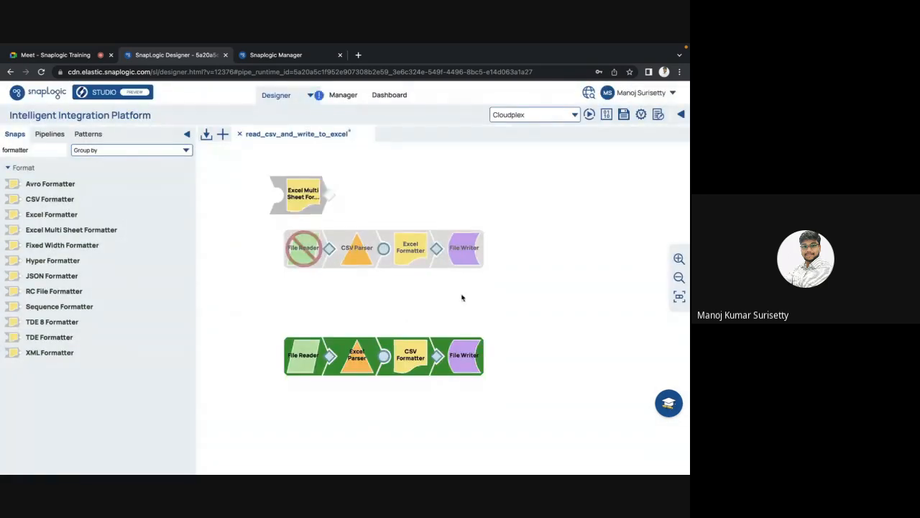
left_click(307, 210)
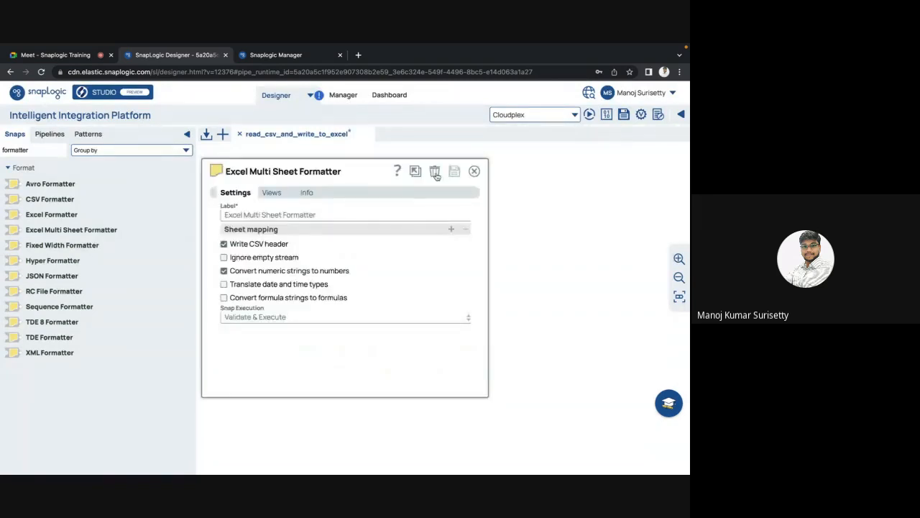
left_click(436, 175)
Move the Excel-to-CSV flow above the CSV-to-Excel flow and set its File Reader's snap execution to Disabled
left_click_drag(305, 356, 304, 197)
left_click(306, 197)
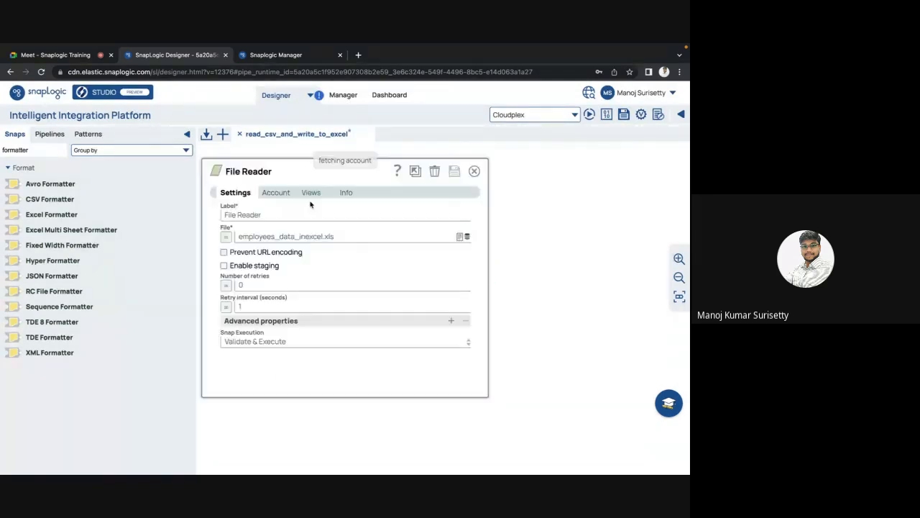
left_click(278, 344)
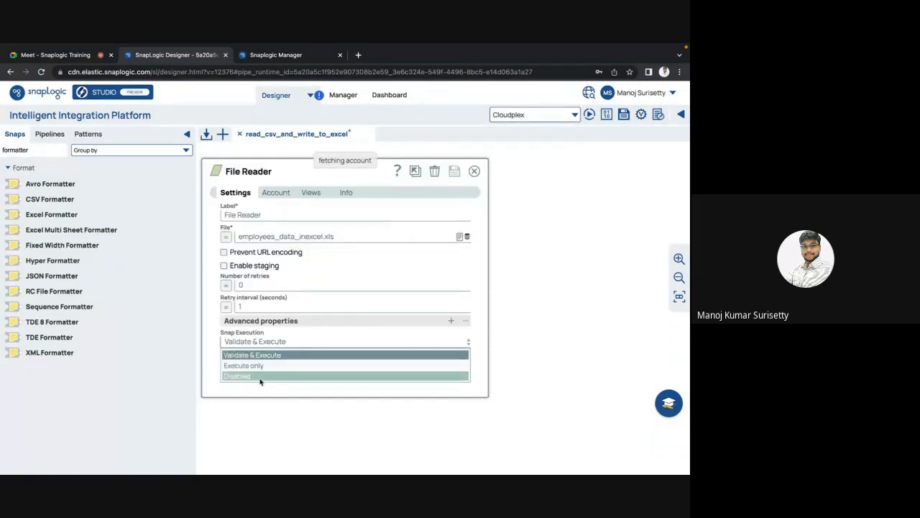
left_click(260, 378)
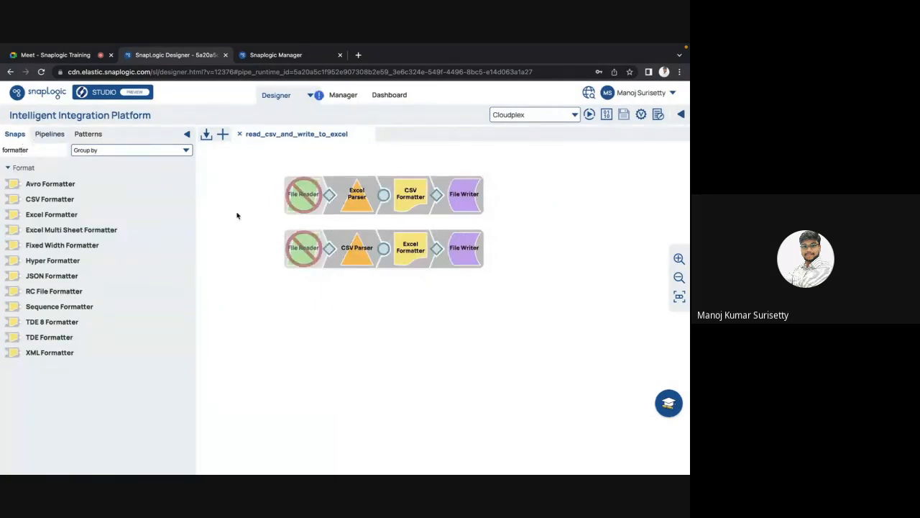
Copy the File Reader and CSV Parser from the CSV-to-Excel flow and paste them below that flow
right_click(314, 253)
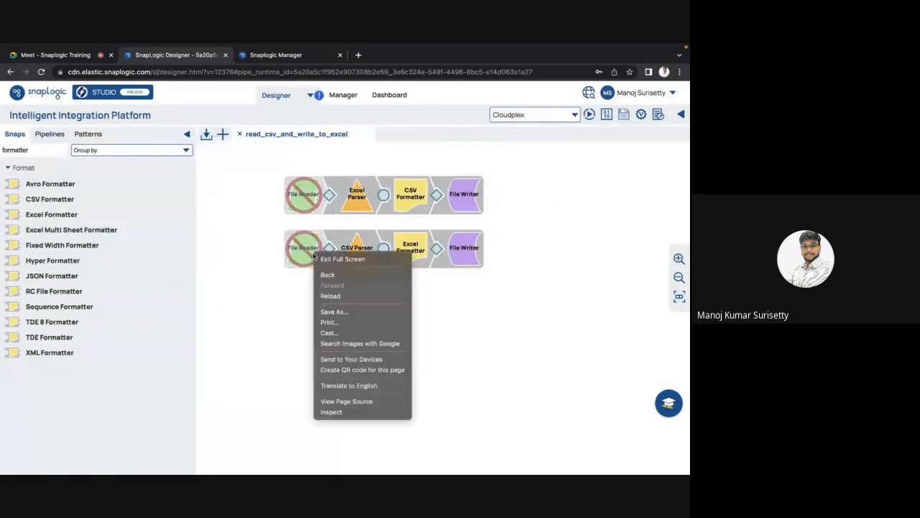
left_click(281, 297)
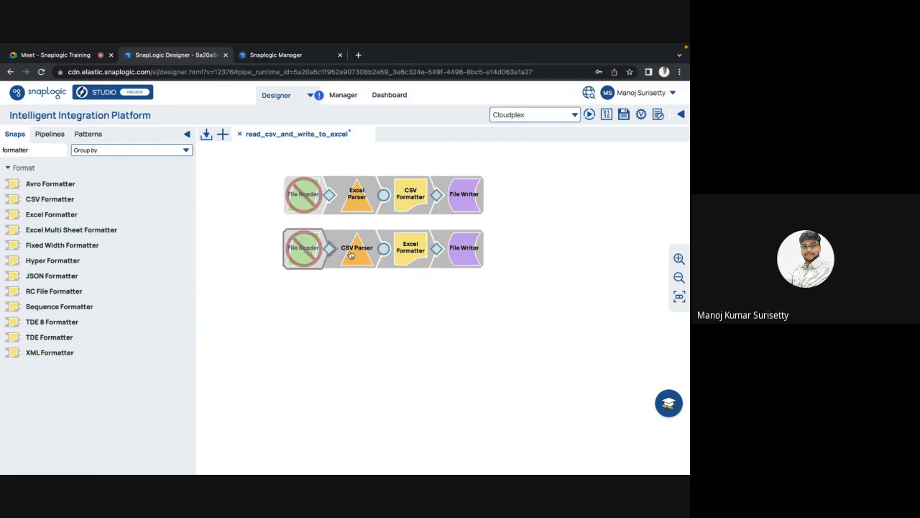
key("ctrl+c")
left_click(308, 355)
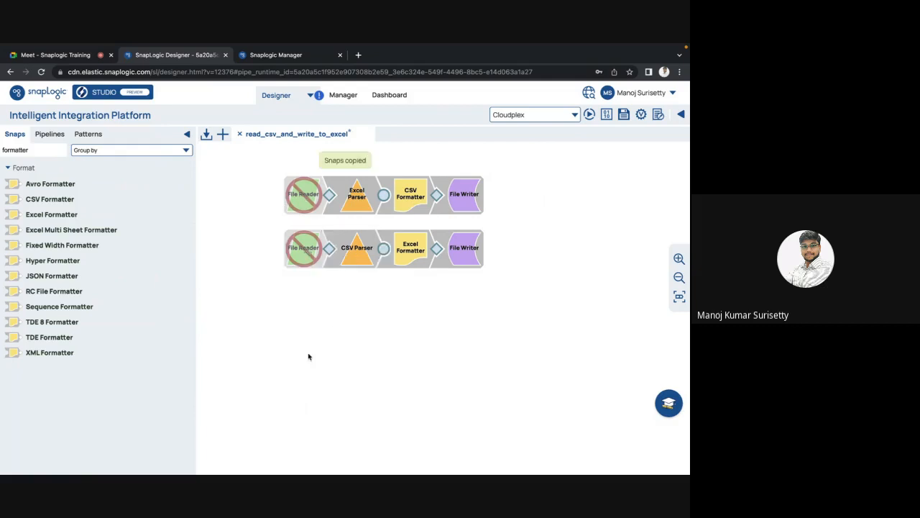
key("ctrl+v")
Set the copied File Reader's snap execution to Validate & Execute, save it, and preview the copied CSV Parser's output
left_click(297, 360)
left_click(267, 342)
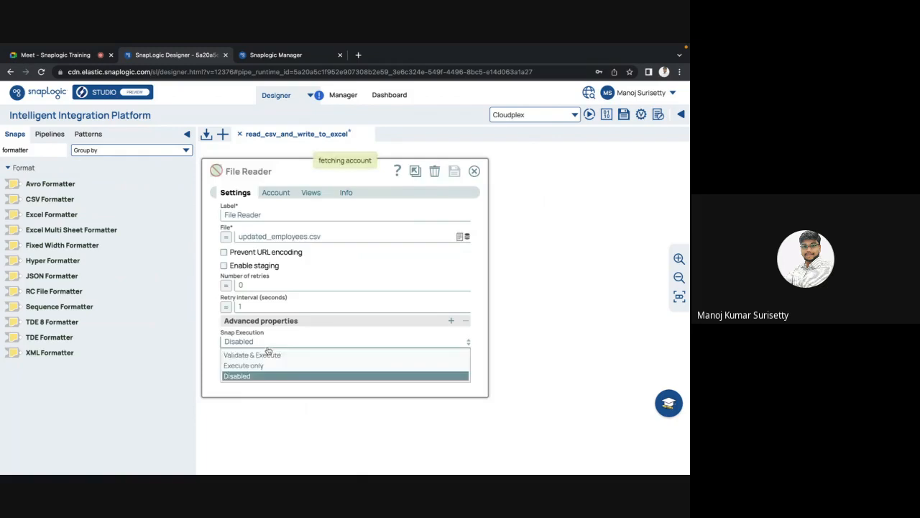
left_click(253, 355)
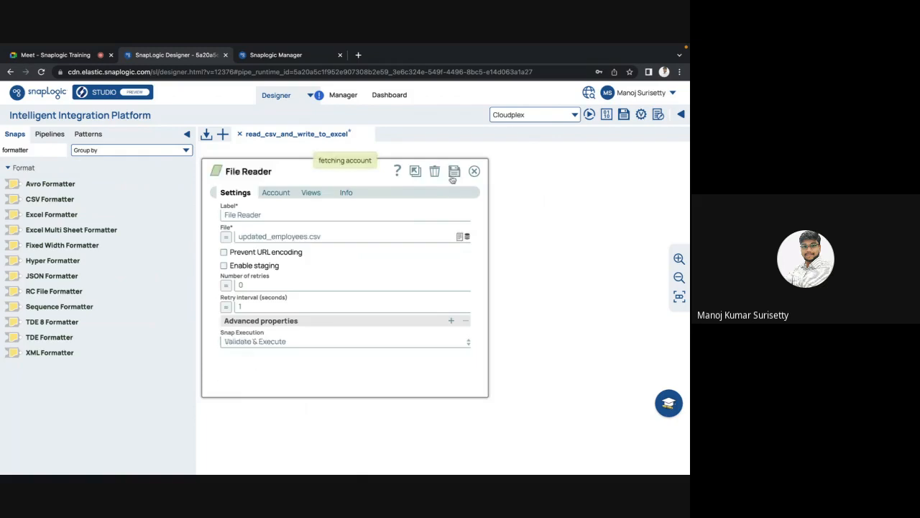
left_click(454, 172)
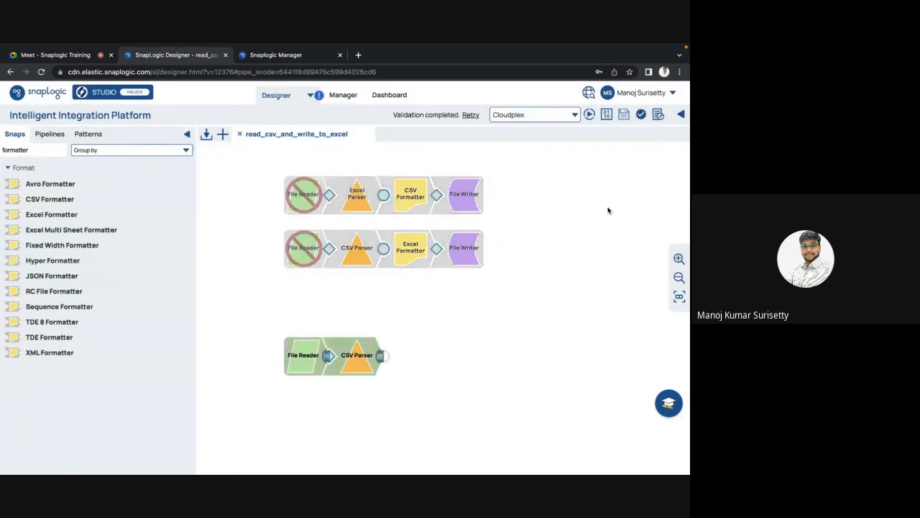
left_click(382, 356)
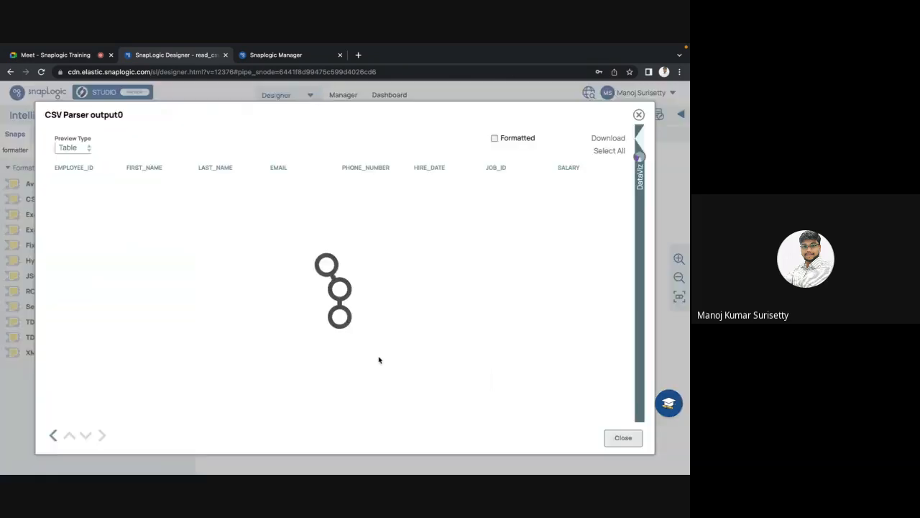
key("Escape")
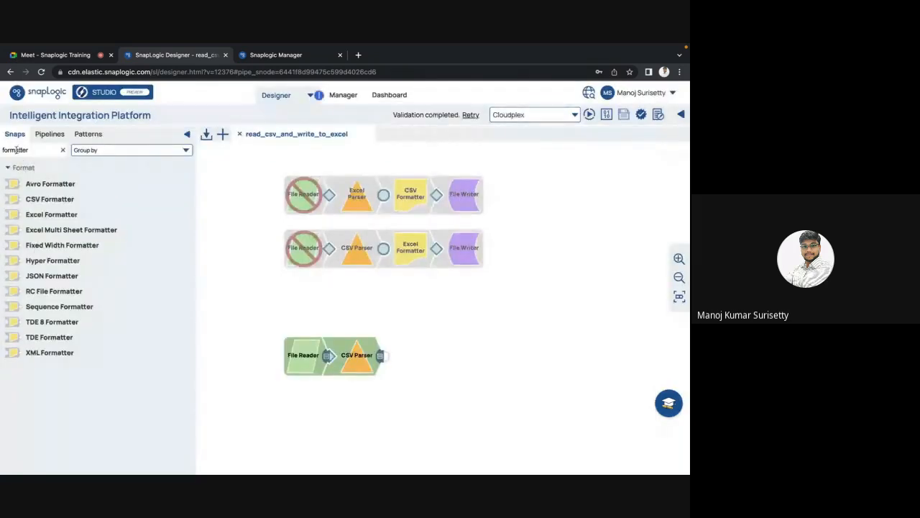
Search the snaps for router and attach a Router after the copied CSV Parser
double_click(16, 150)
type("router")
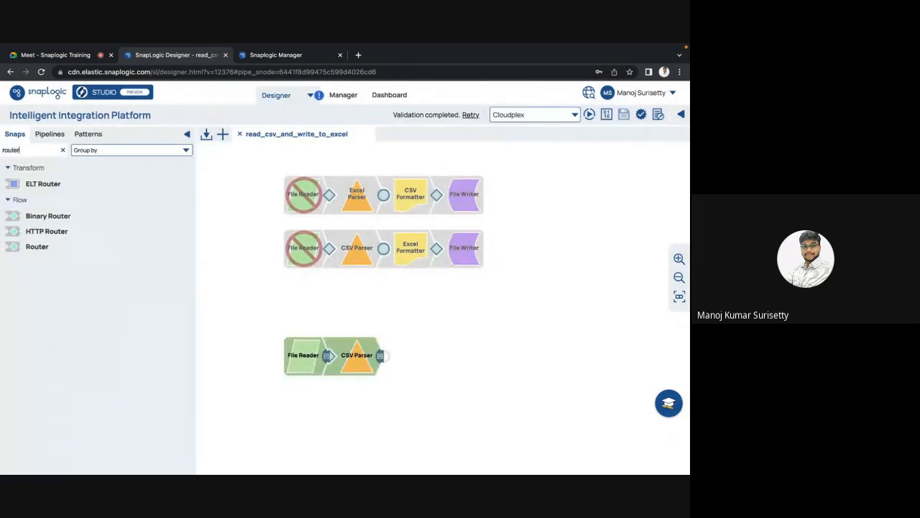
left_click_drag(37, 248, 417, 359)
Enter parseInt($EMPLOYEE_ID) as the Router's route expression for output0
left_click(367, 363)
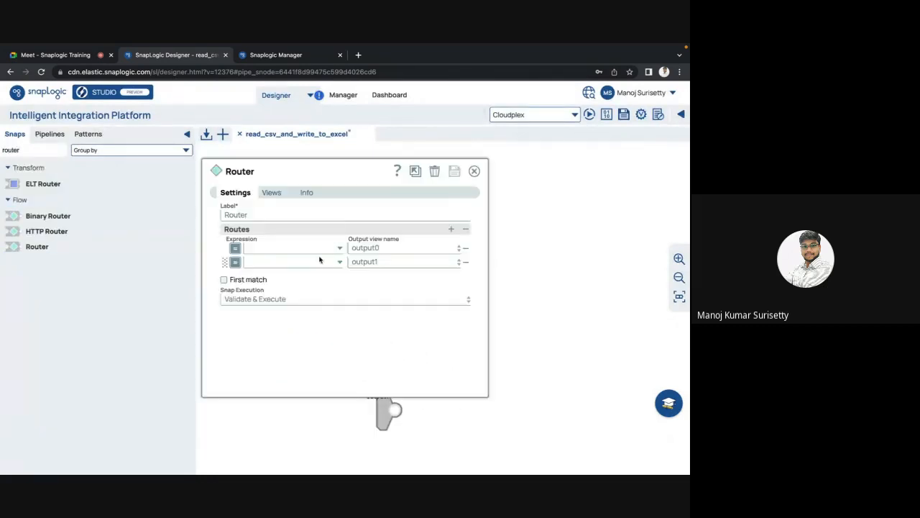
left_click(340, 250)
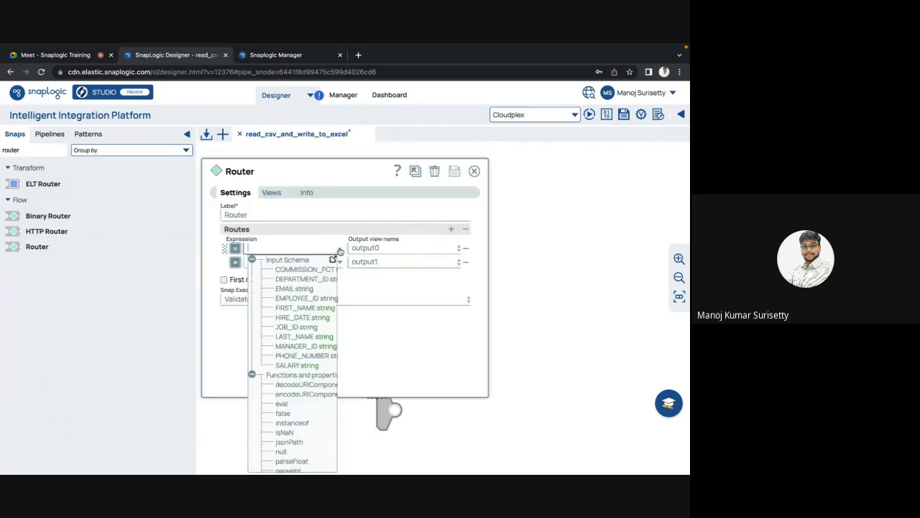
left_click(306, 298)
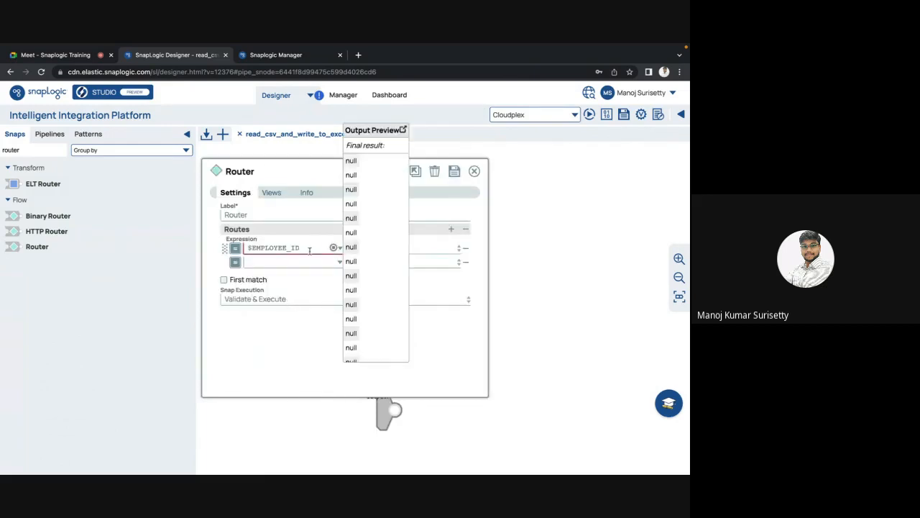
left_click(248, 248)
type("pars")
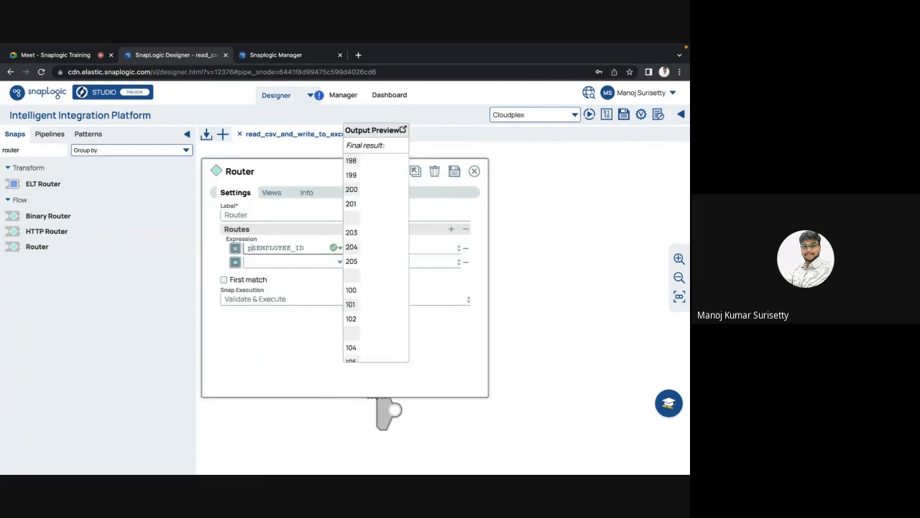
type("eInt(")
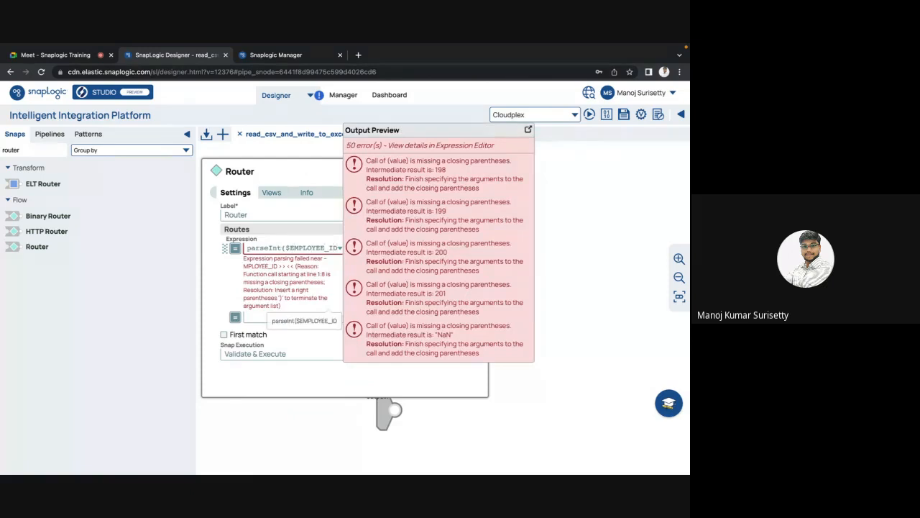
type(")")
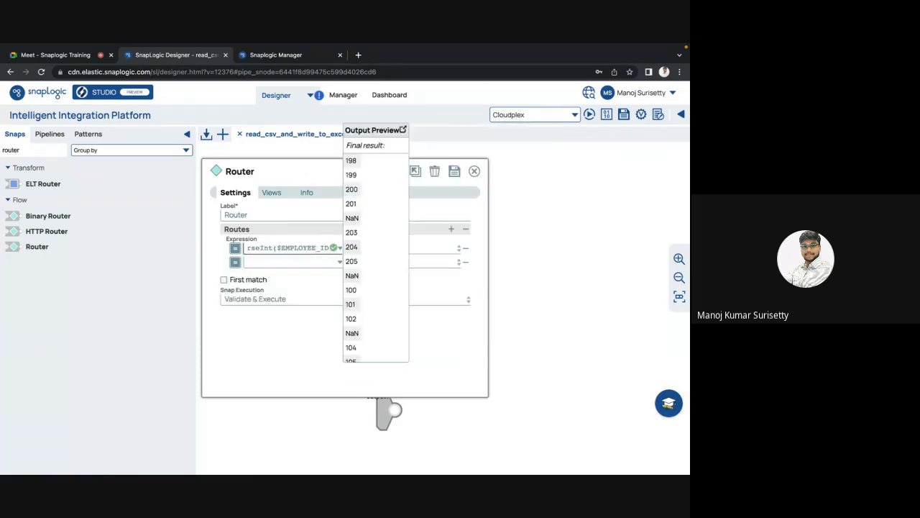
Extend the output0 route expression to parseInt($EMPLOYEE_ID) %2 == 0 in the expression builder
left_click(332, 249)
left_click(295, 249)
type(">")
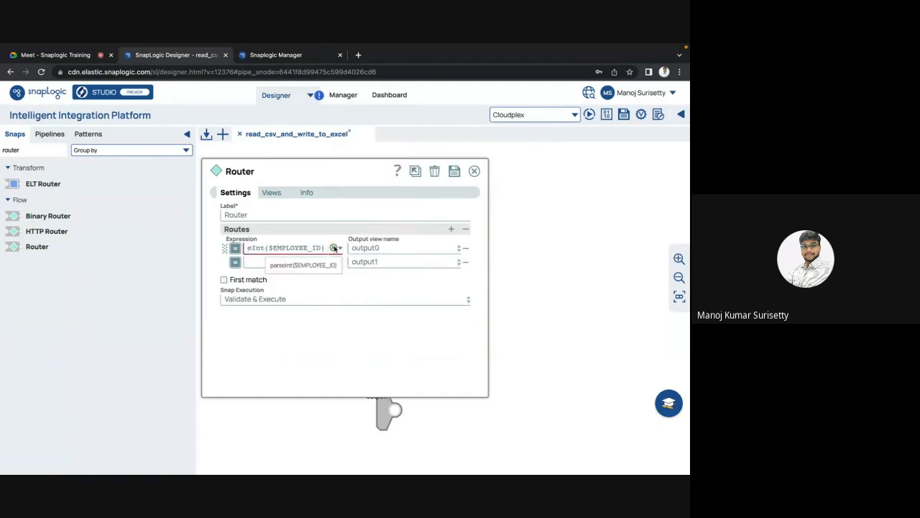
left_click(335, 248)
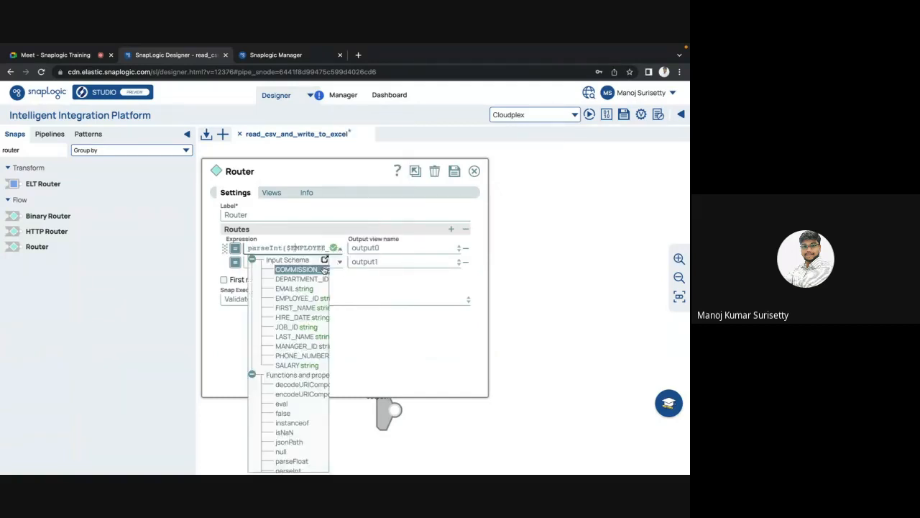
left_click(325, 260)
left_click(216, 162)
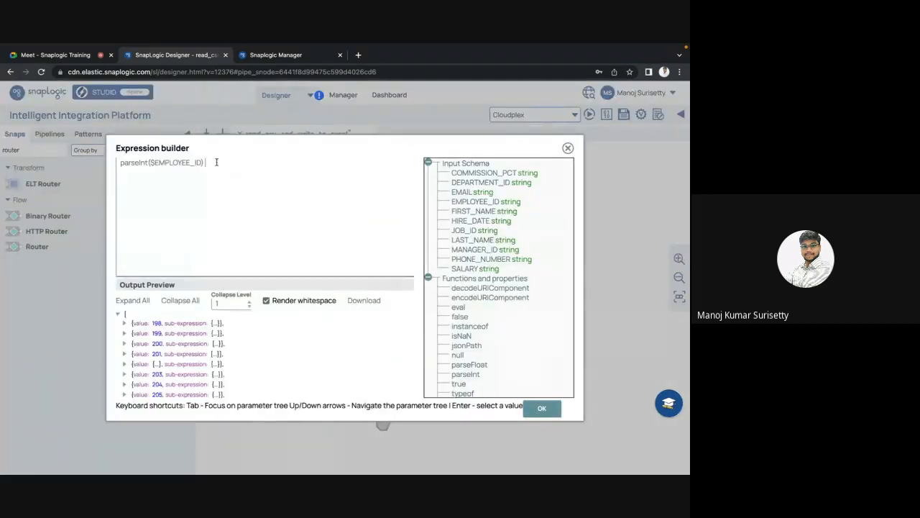
type("%2 == 0")
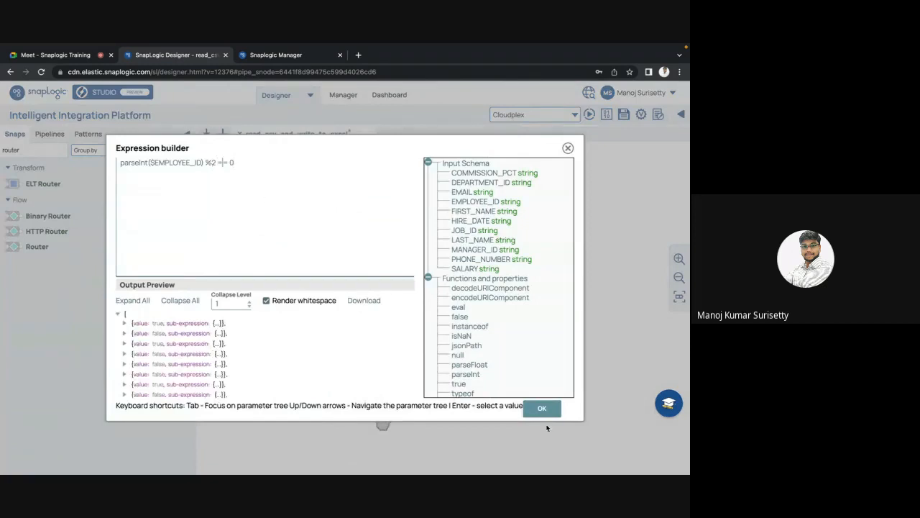
left_click(543, 408)
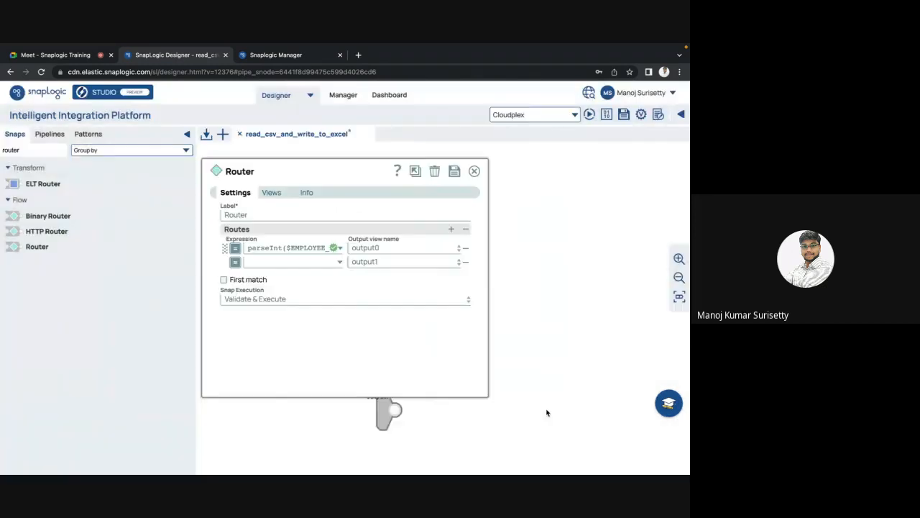
Reuse the output0 expression for output1, change it to parseInt($EMPLOYEE_ID) %2 != 0, and save the Router
left_click(270, 248)
key("ctrl+a")
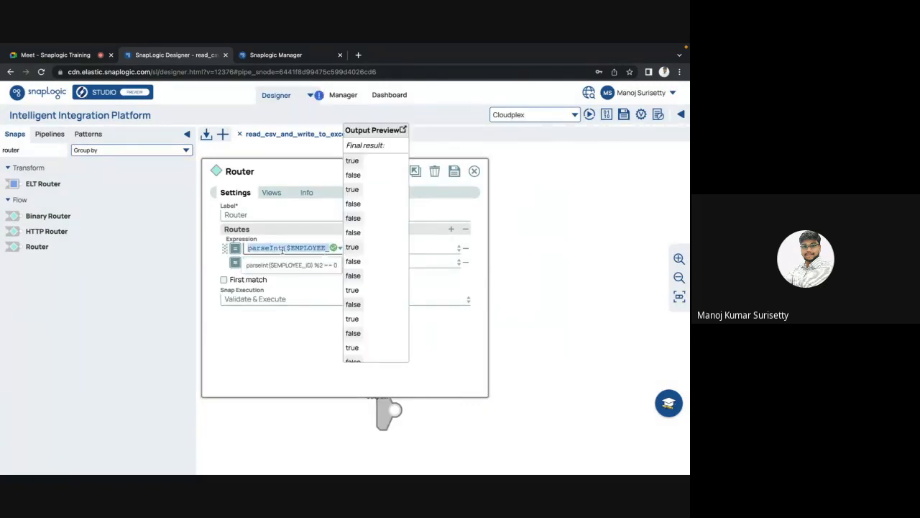
key("ctrl+c")
left_click(276, 262)
key("ctrl+v")
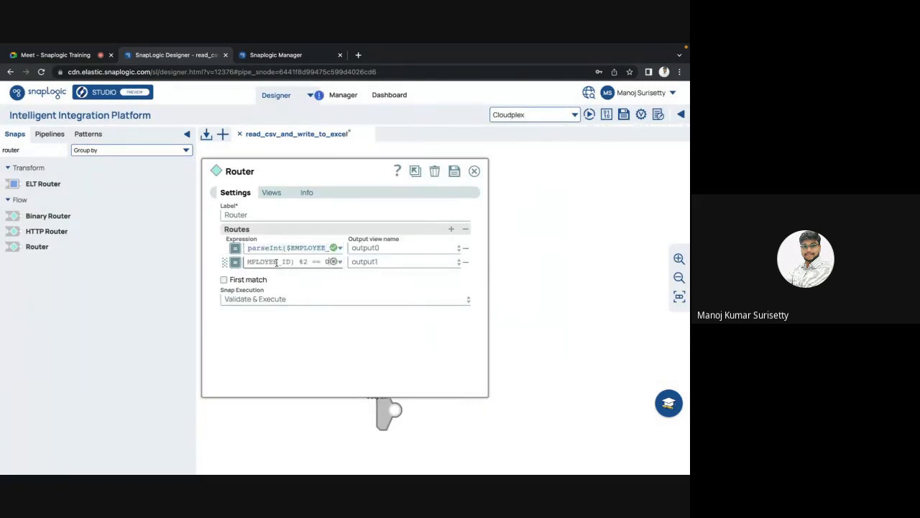
left_click(316, 262)
key("BackSpace")
type("!")
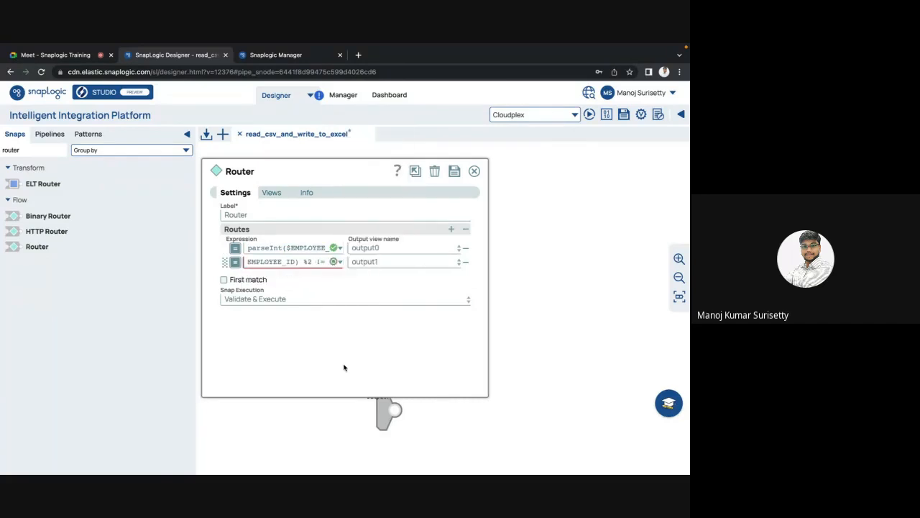
left_click(299, 350)
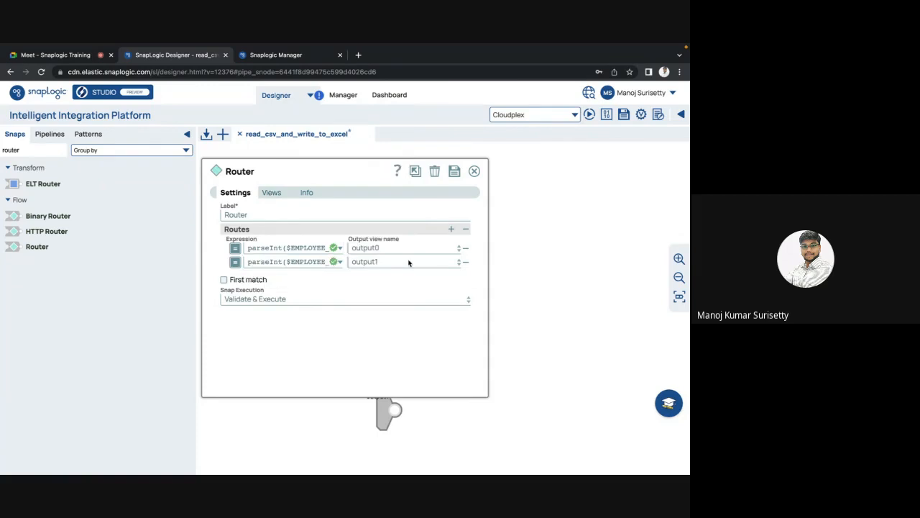
left_click(456, 171)
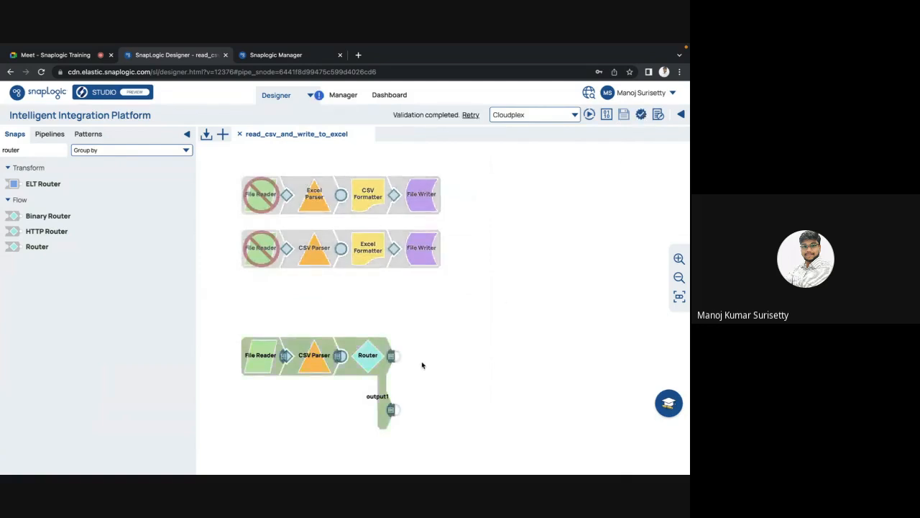
Preview the Router's output0 and look through the employee IDs routed to it
left_click(392, 356)
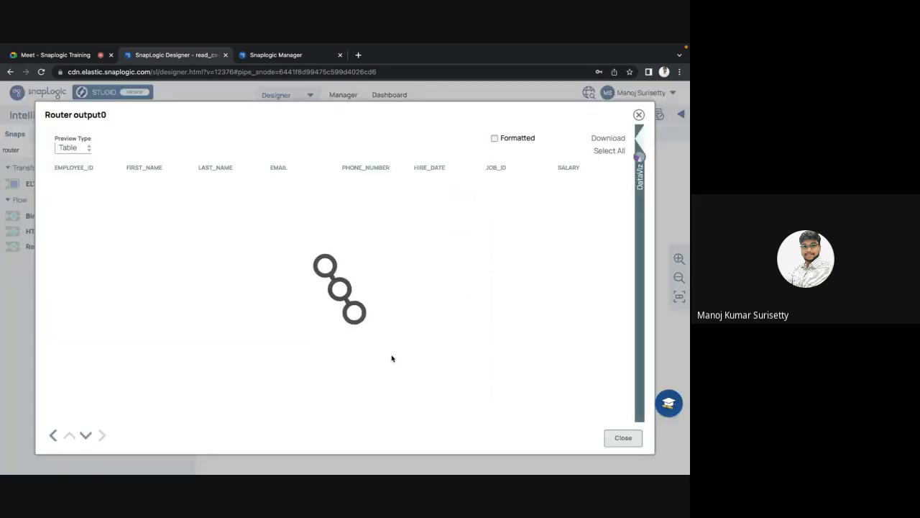
scroll(241, 306, "down", 3)
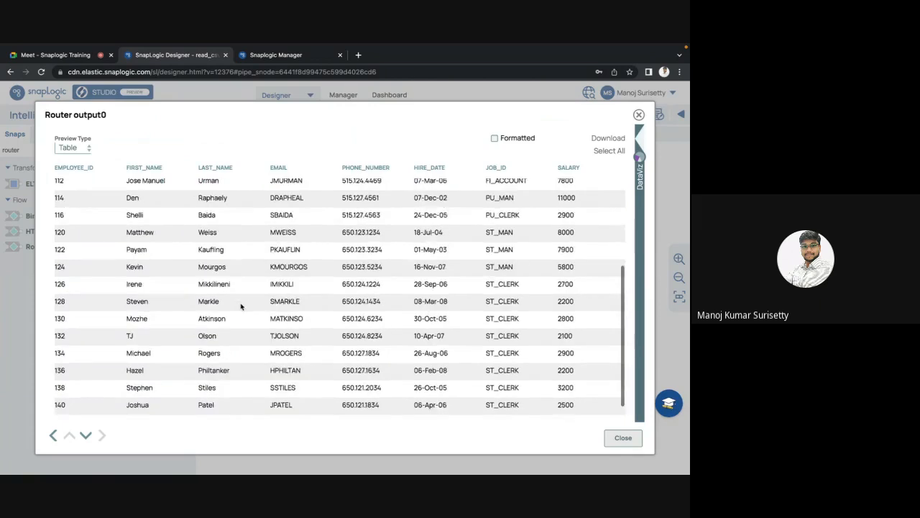
scroll(241, 306, "up", 3)
scroll(241, 306, "down", 2)
key("Escape")
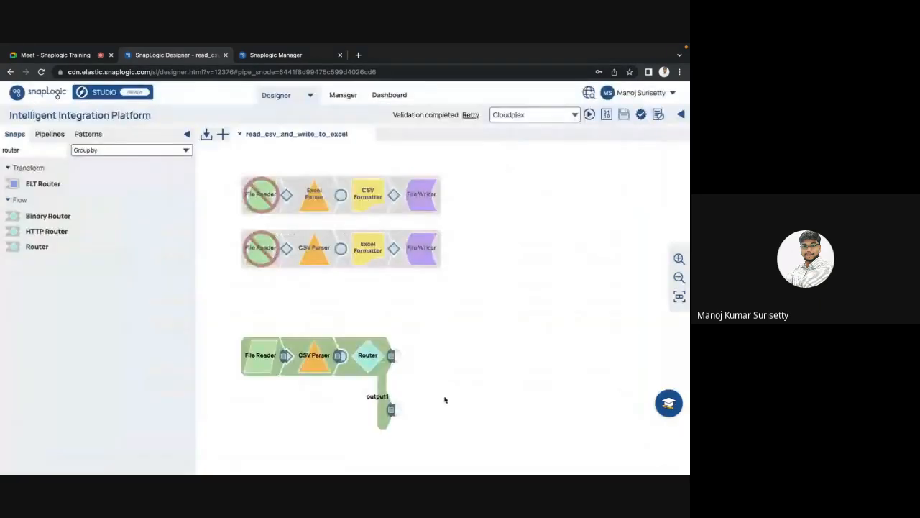
Preview the Router's output1 and check its EMPLOYEE_ID column for odd and blank values
left_click(394, 412)
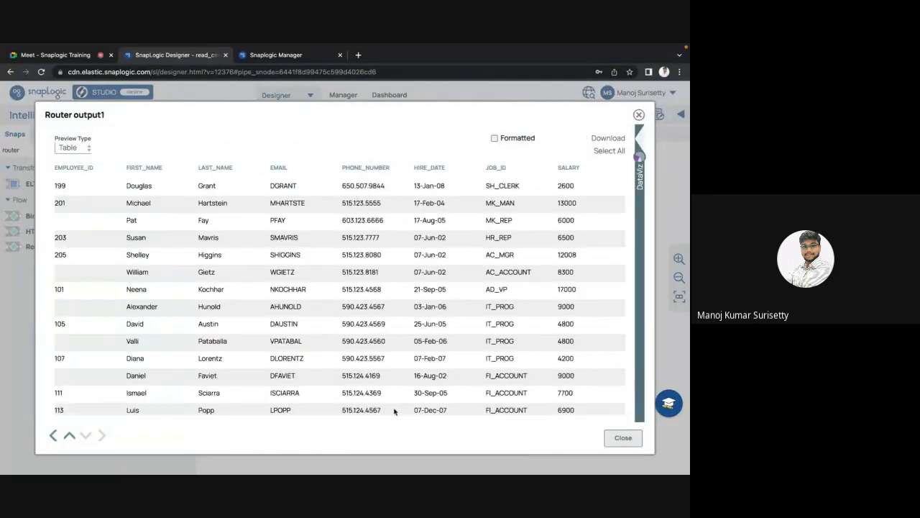
scroll(234, 311, "down", 5)
scroll(233, 311, "up", 5)
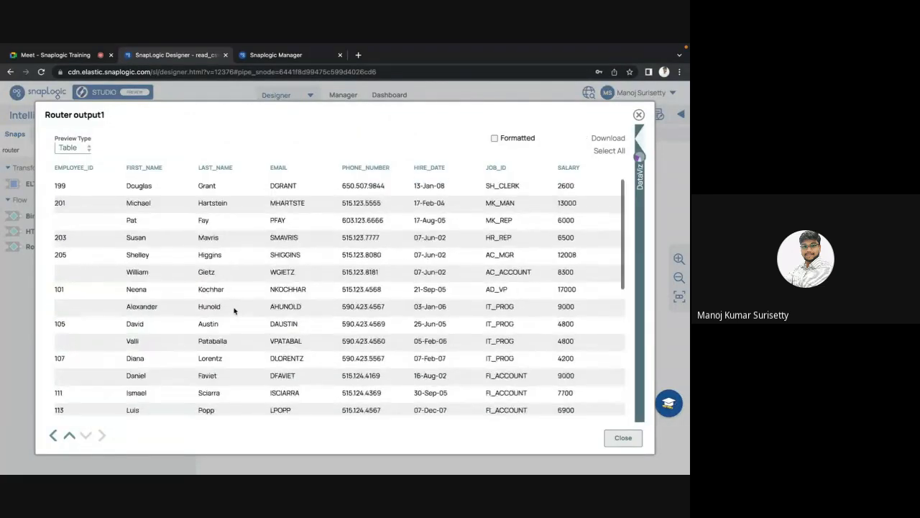
scroll(234, 311, "down", 5)
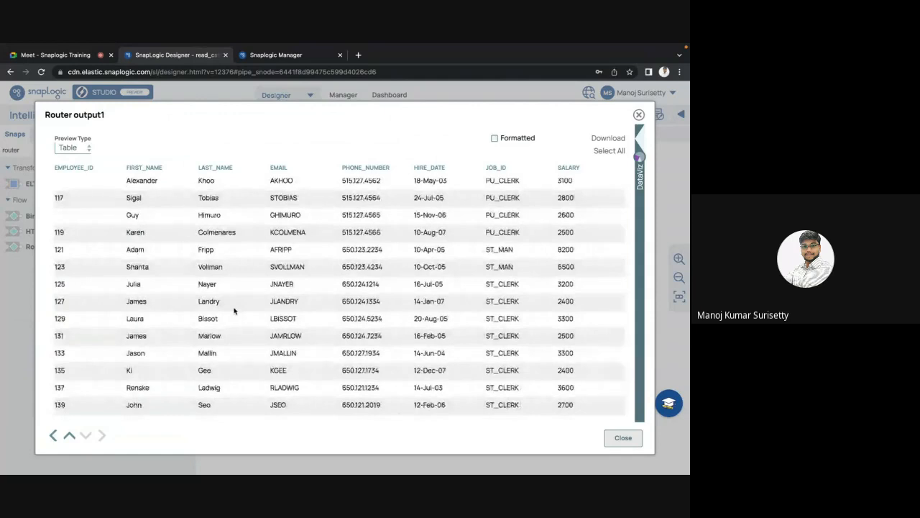
scroll(233, 310, "up", 5)
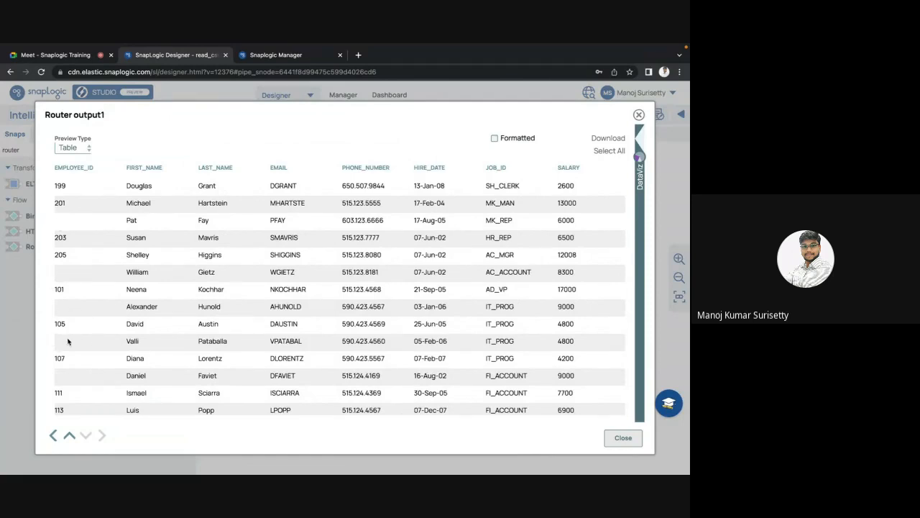
key("Escape")
Review the output0 and output1 route expressions in the Router's settings
left_click(373, 355)
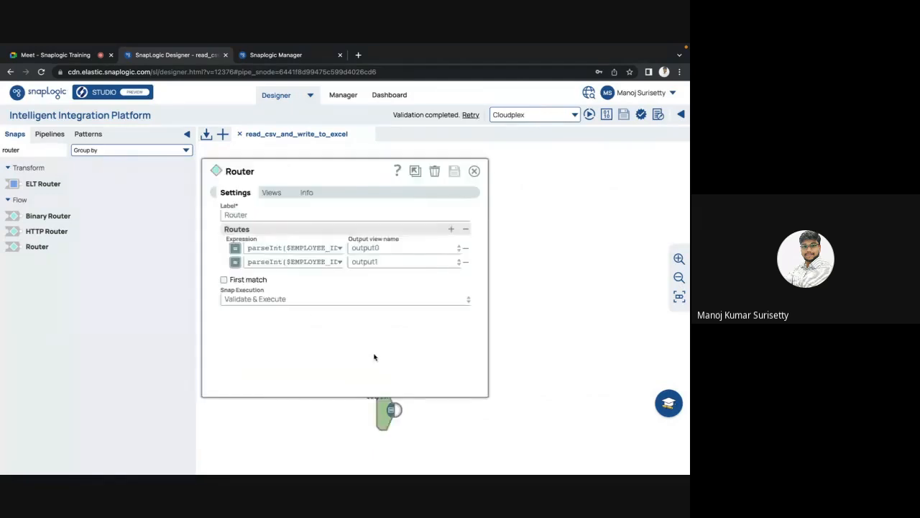
left_click(279, 248)
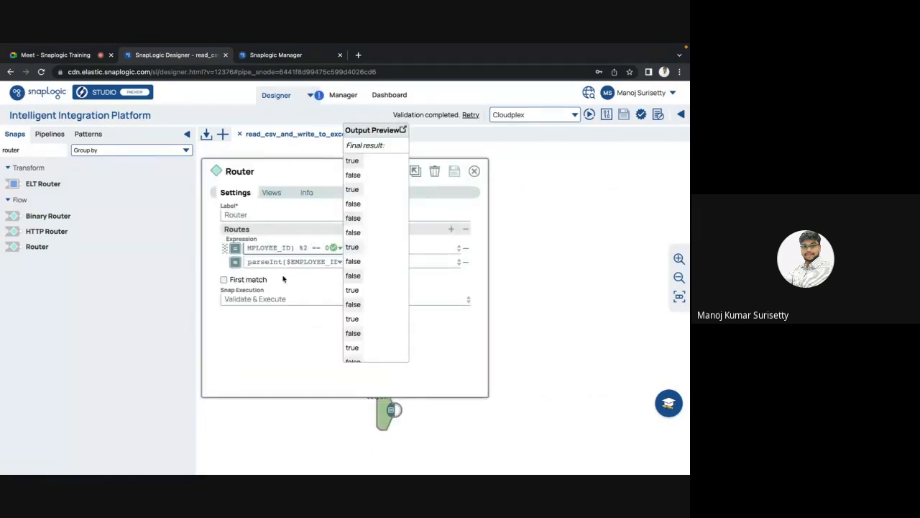
left_click(295, 279)
left_click(303, 262)
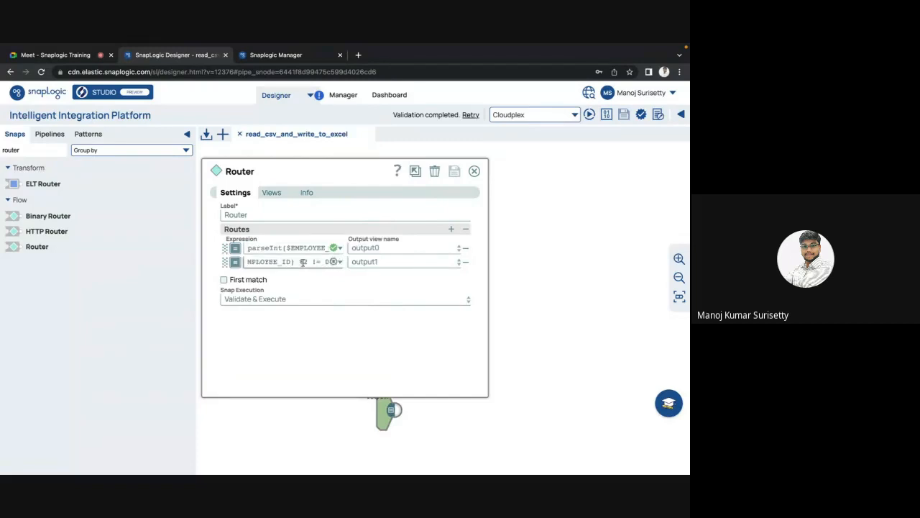
left_click(396, 400)
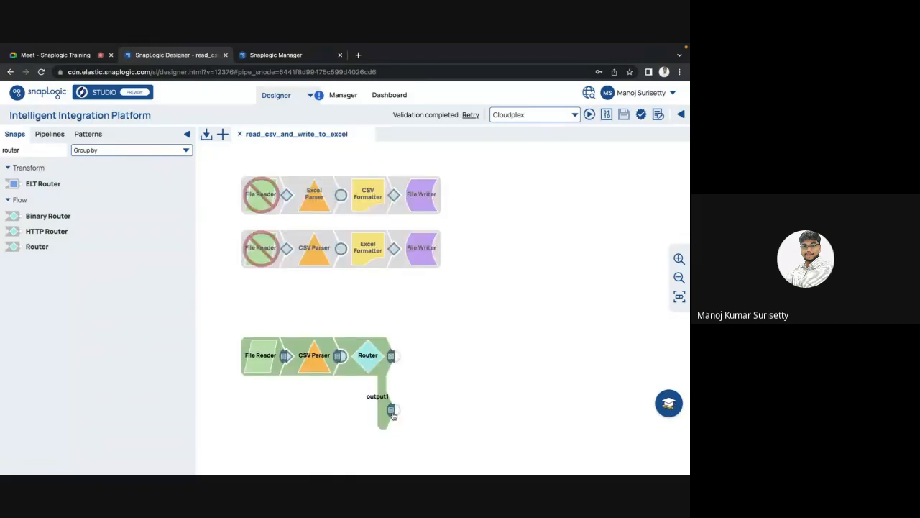
Preview the Router's output1 and examine the rows with a blank EMPLOYEE_ID
left_click(391, 412)
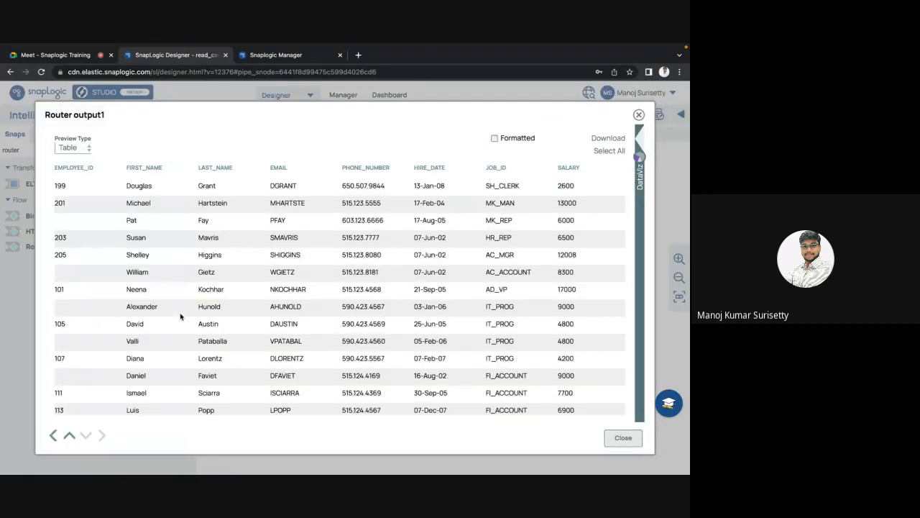
double_click(62, 226)
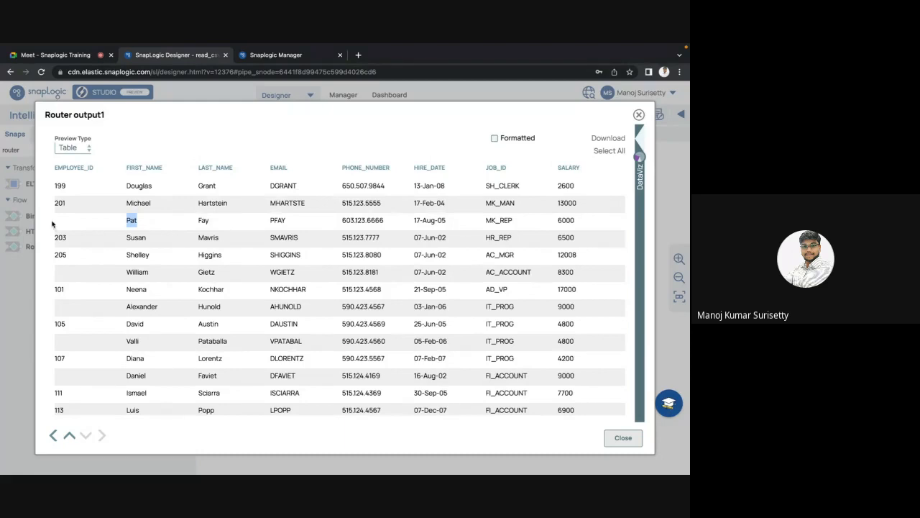
key("Escape")
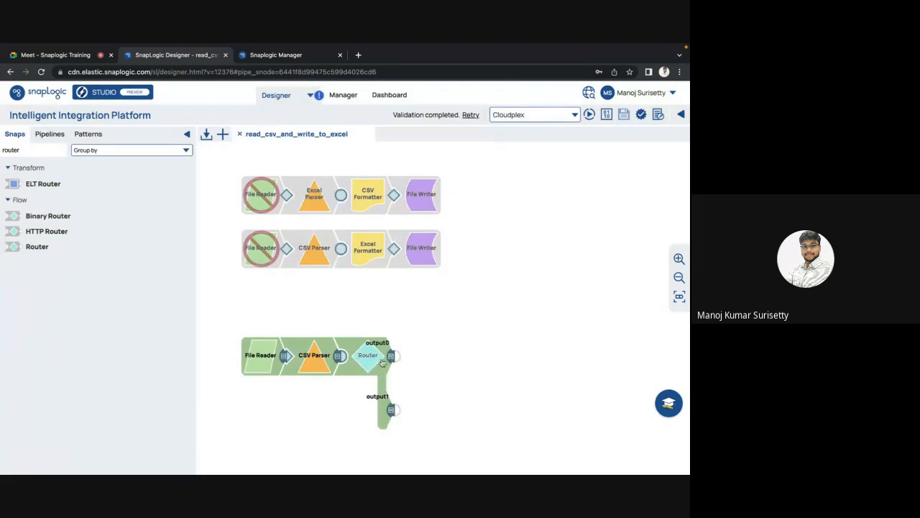
Reopen the Router and recheck how both route expressions test the EMPLOYEE_ID remainder
left_click(381, 360)
left_click(294, 248)
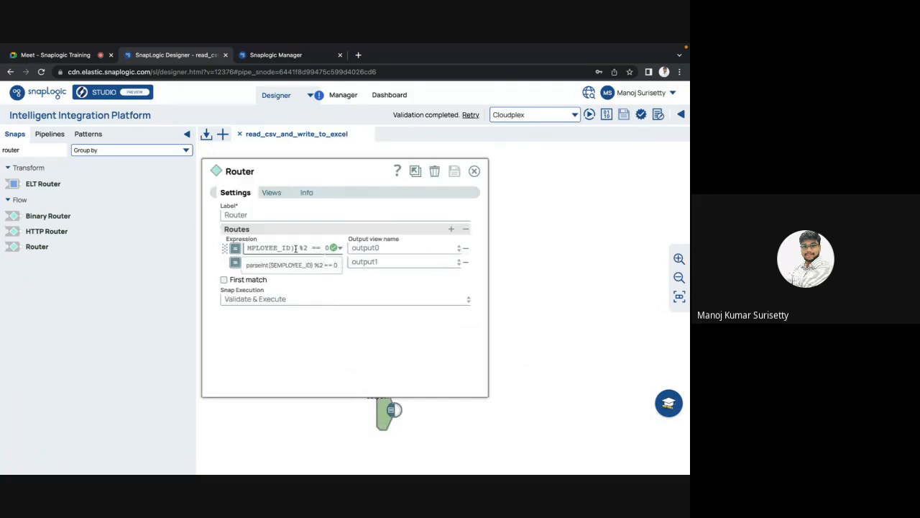
left_click(299, 261)
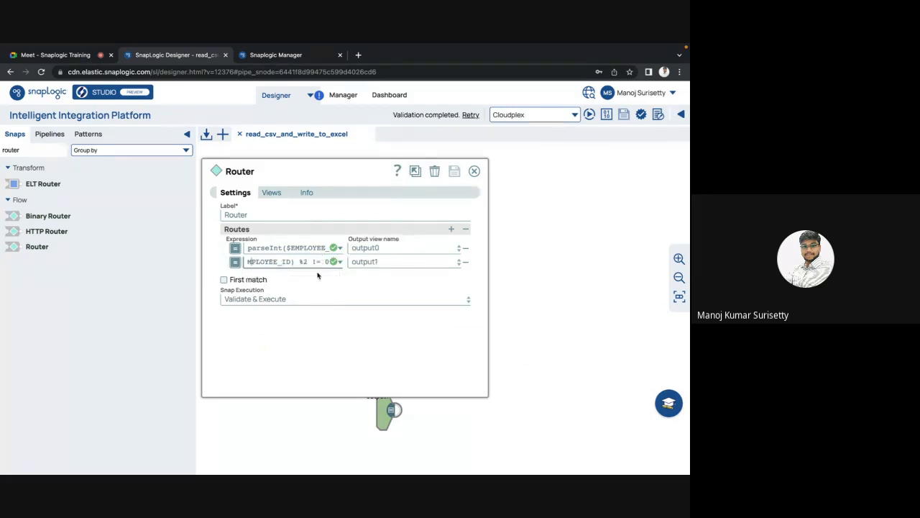
left_click(475, 171)
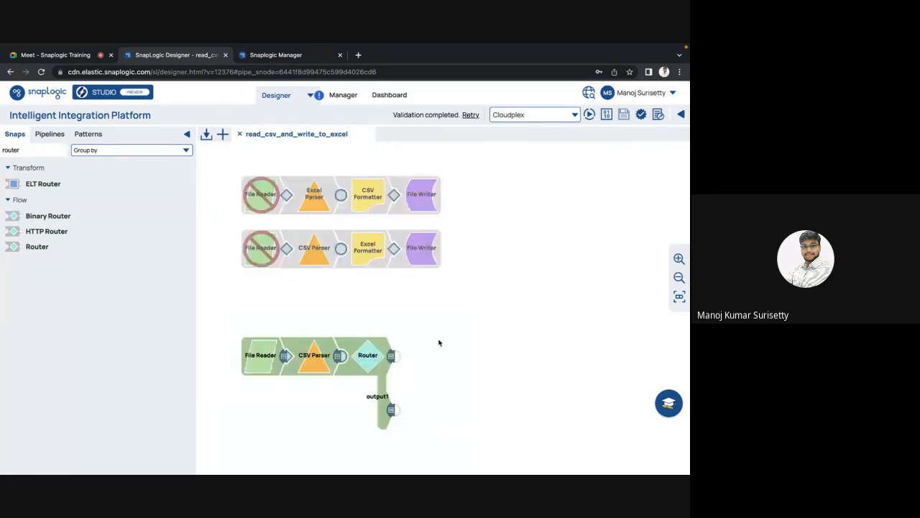
Preview the Router's output0 and output1 again to compare the employees routed to each
left_click(391, 357)
scroll(283, 366, "down", 5)
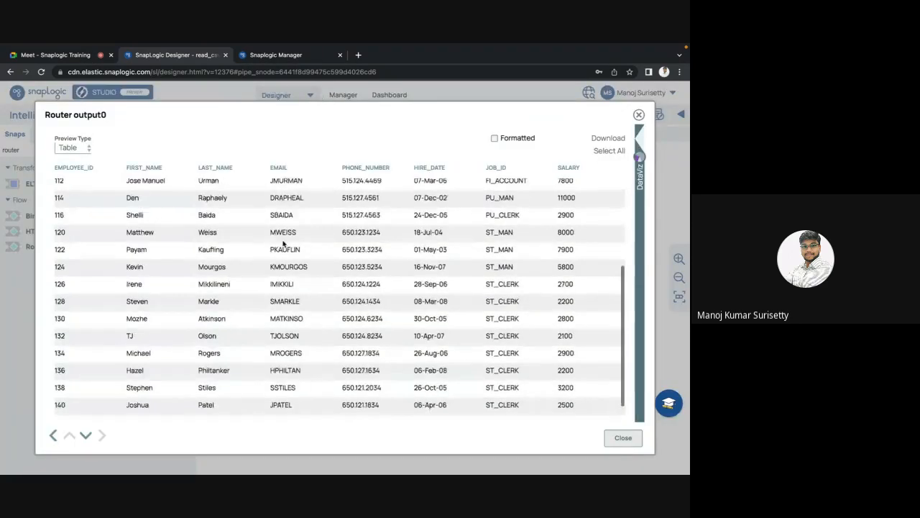
key("Escape")
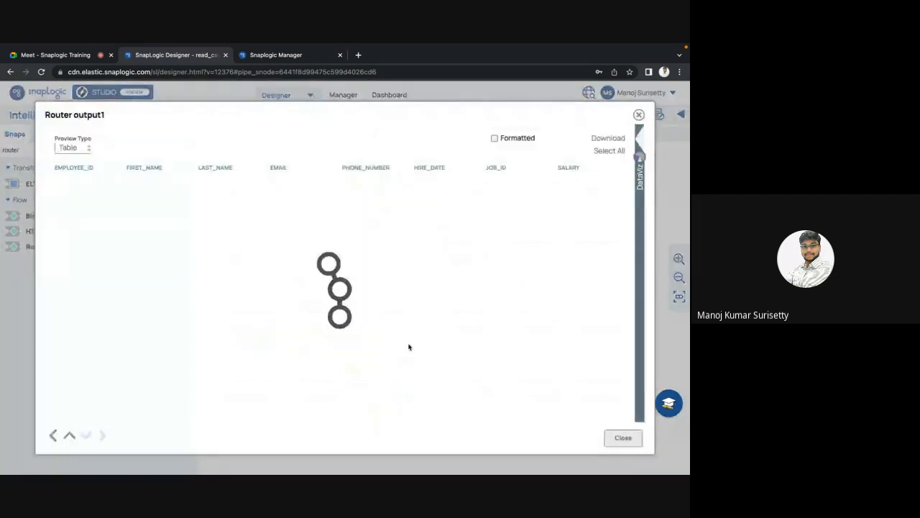
key("Escape")
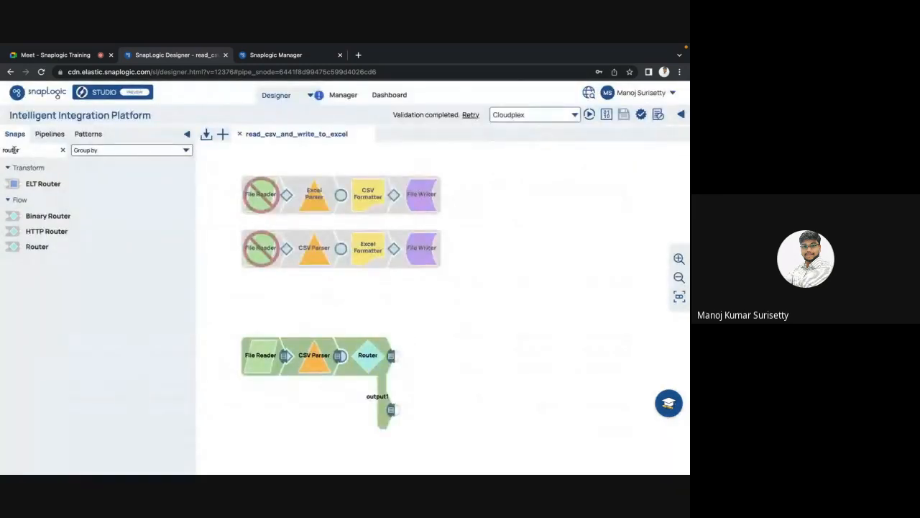
Find the Excel Multi Sheet Formatter snap and place it on the canvas beside the Router
double_click(13, 150)
type("multi")
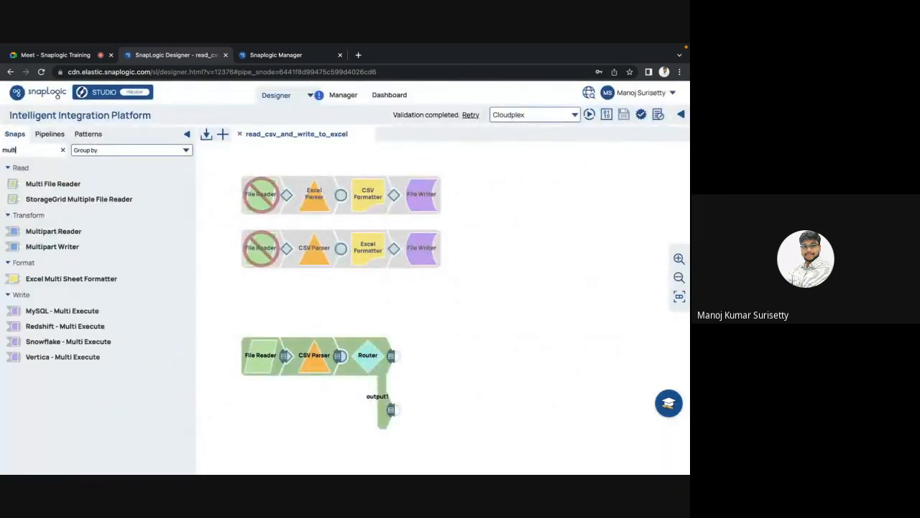
left_click_drag(71, 278, 453, 357)
left_click(65, 150)
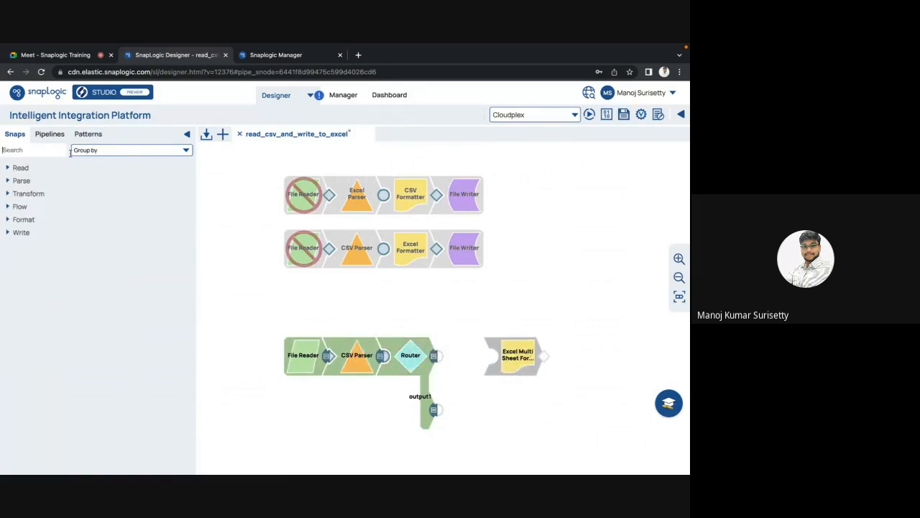
Add a second input view, input1, to the Excel Multi Sheet Formatter, save it, and connect both inputs to the Router's outputs
left_click(525, 358)
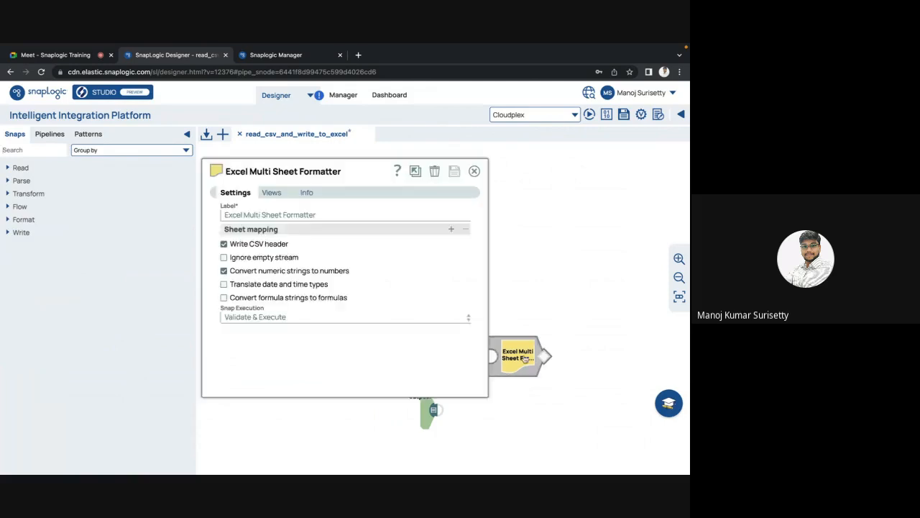
left_click(271, 192)
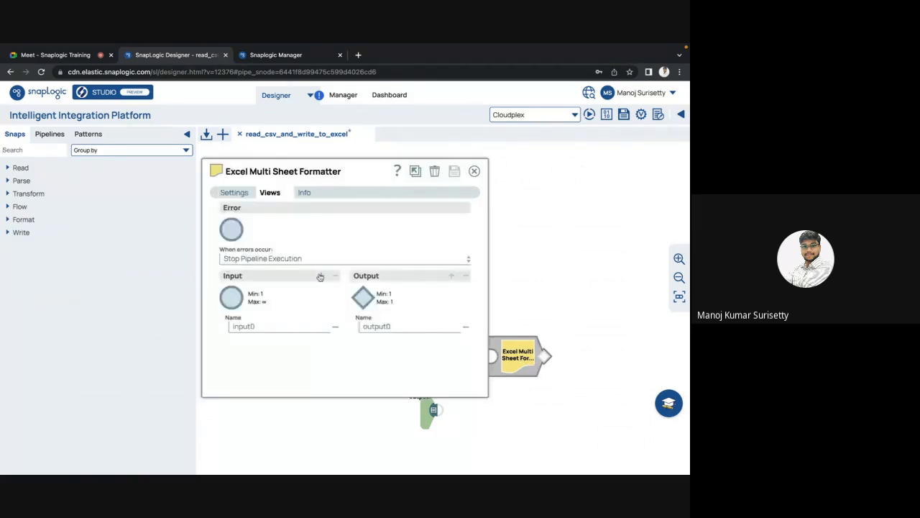
left_click(322, 277)
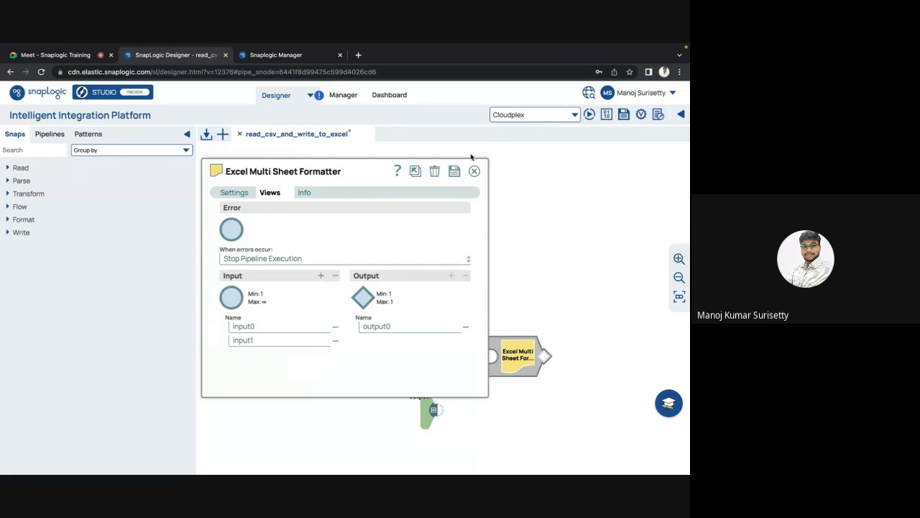
left_click(454, 172)
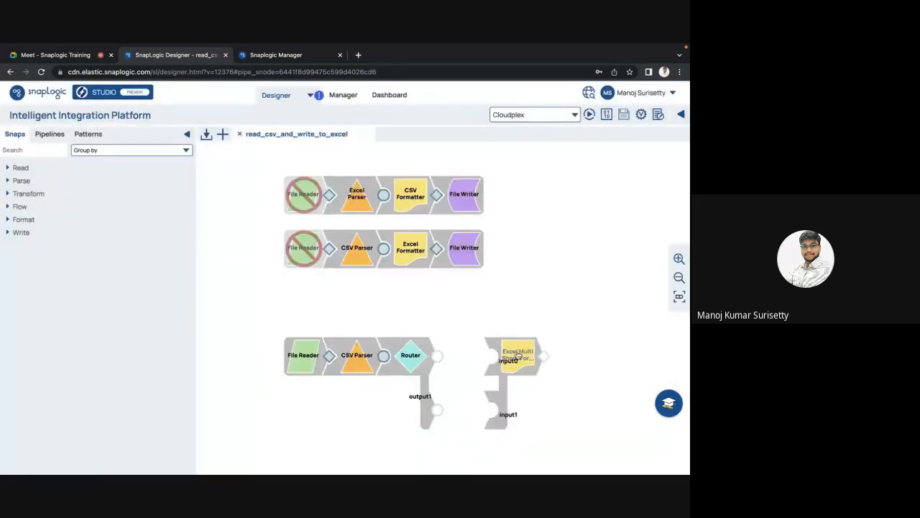
left_click_drag(518, 355, 466, 355)
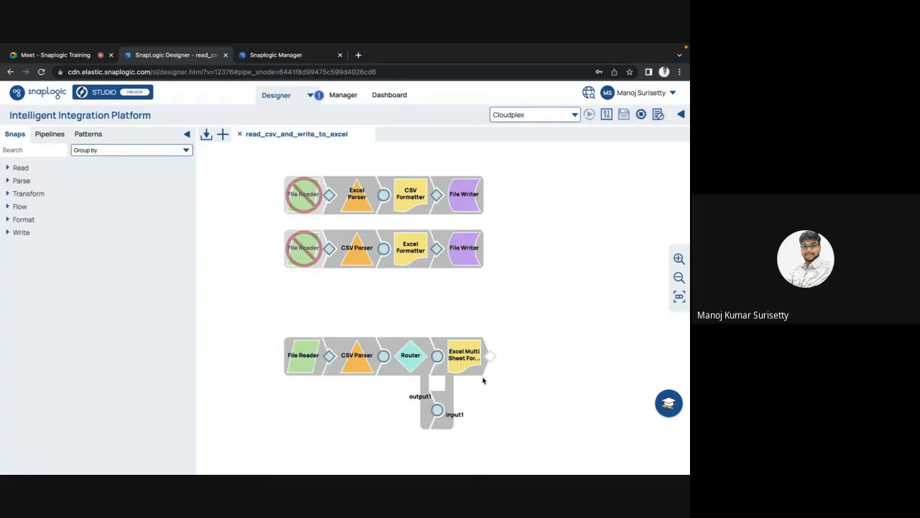
Add two sheet mapping rows in the Excel Multi Sheet Formatter, one for input0 and one for input1
left_click(467, 365)
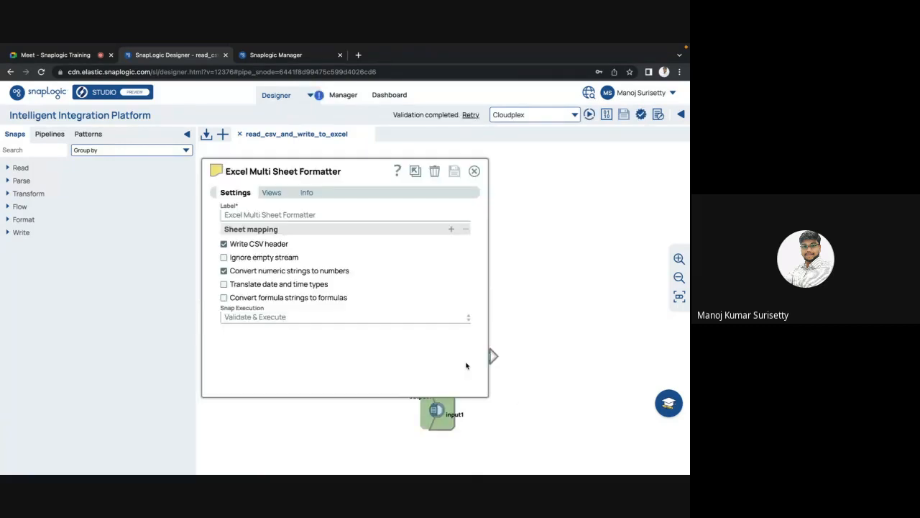
left_click(451, 230)
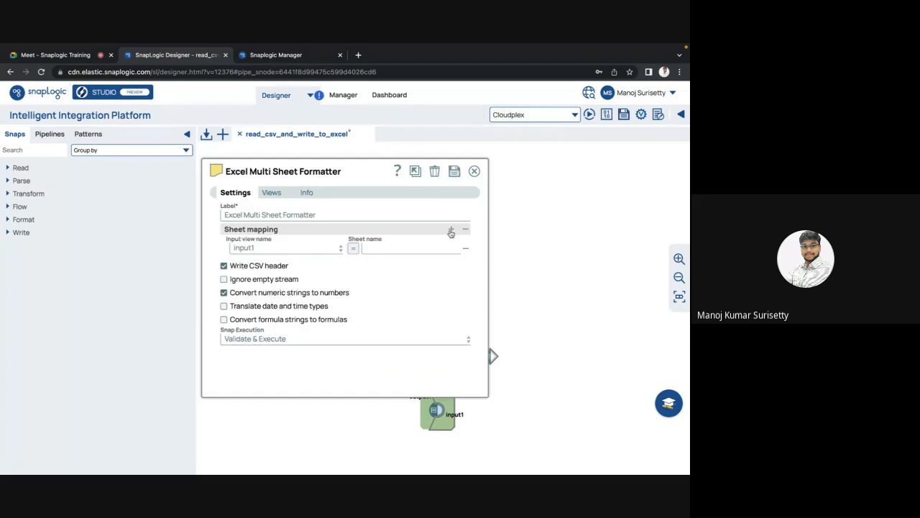
left_click(450, 230)
left_click(257, 261)
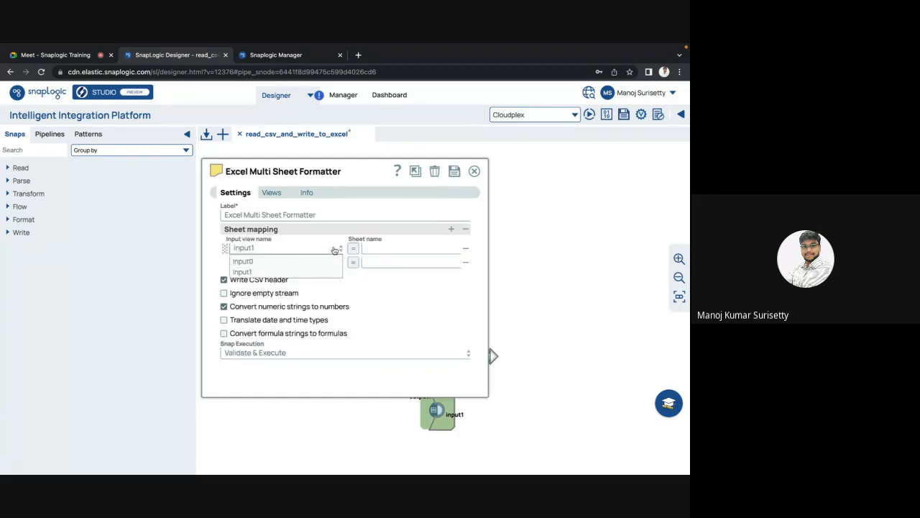
left_click(258, 262)
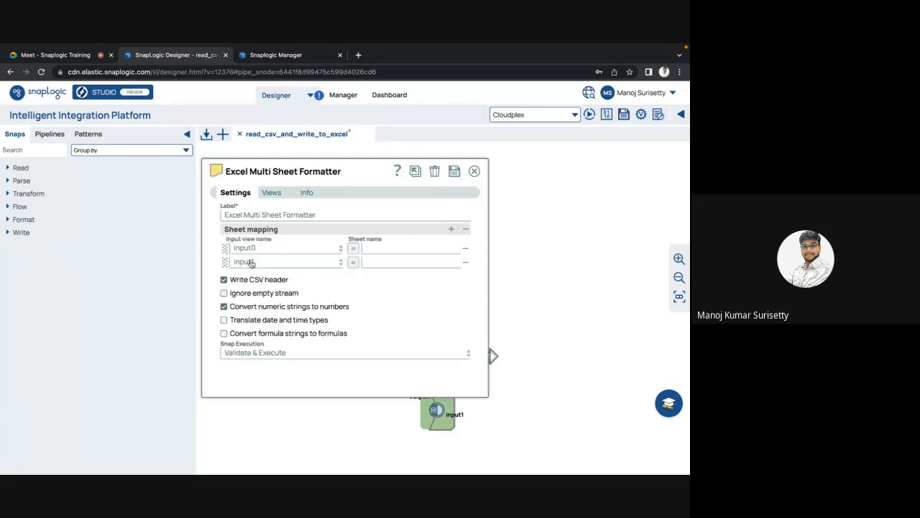
Name the input0 sheet Even Data and the input1 sheet Odd Data, and save the Excel Multi Sheet Formatter
left_click(394, 248)
type("even")
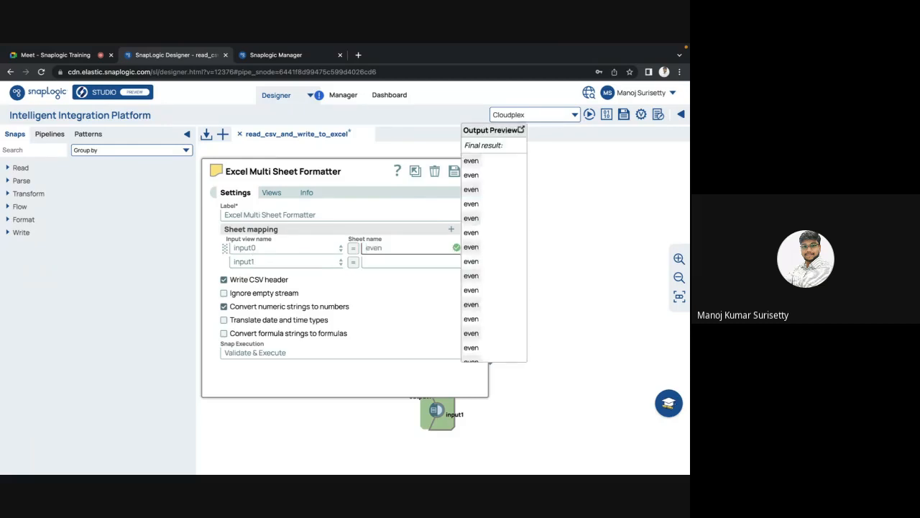
type("Even Data")
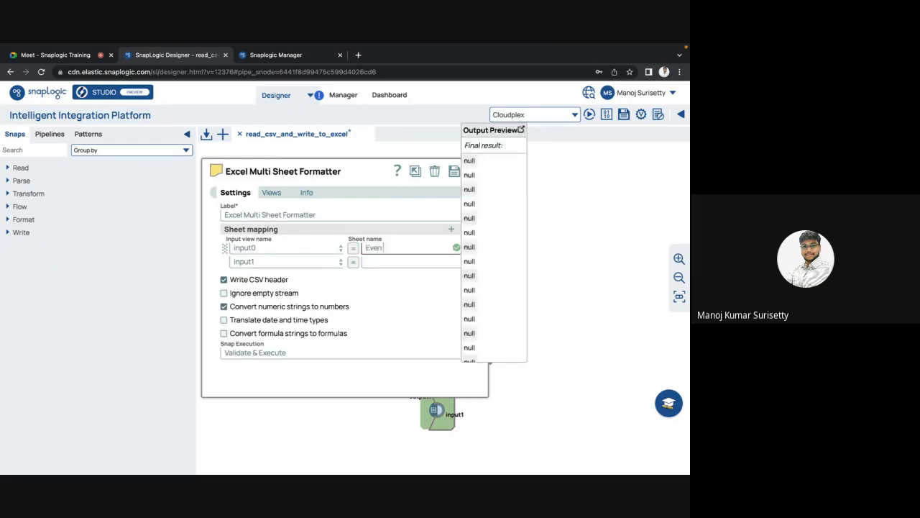
left_click(390, 261)
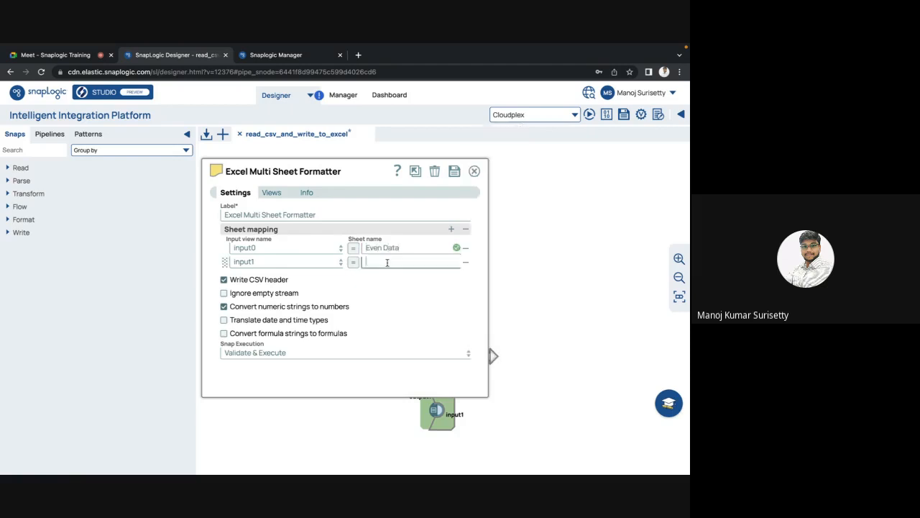
type("Odd Data")
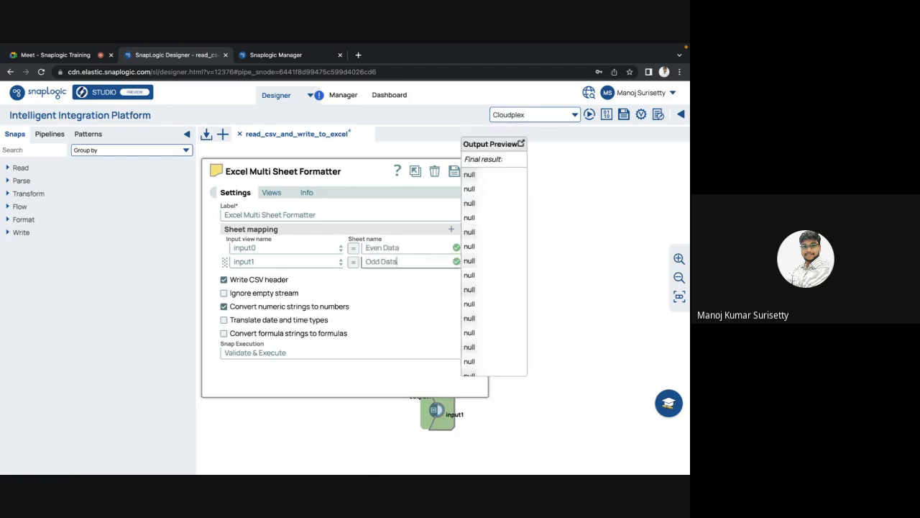
left_click(414, 302)
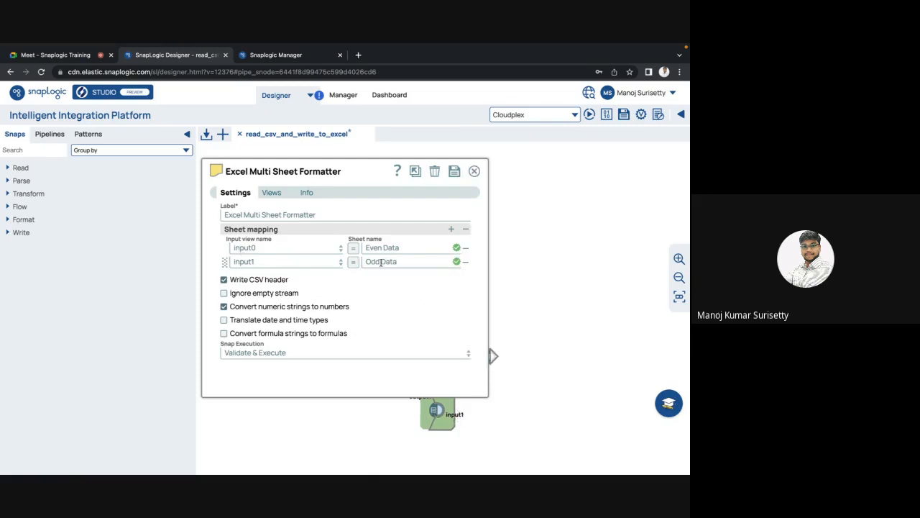
left_click(456, 173)
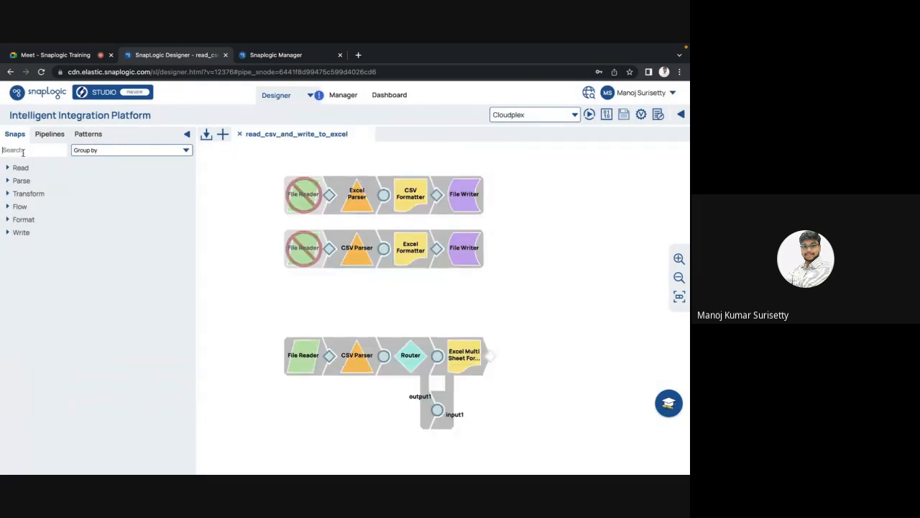
Find the File Writer snap and attach it after the Excel Multi Sheet Formatter
type("file wr")
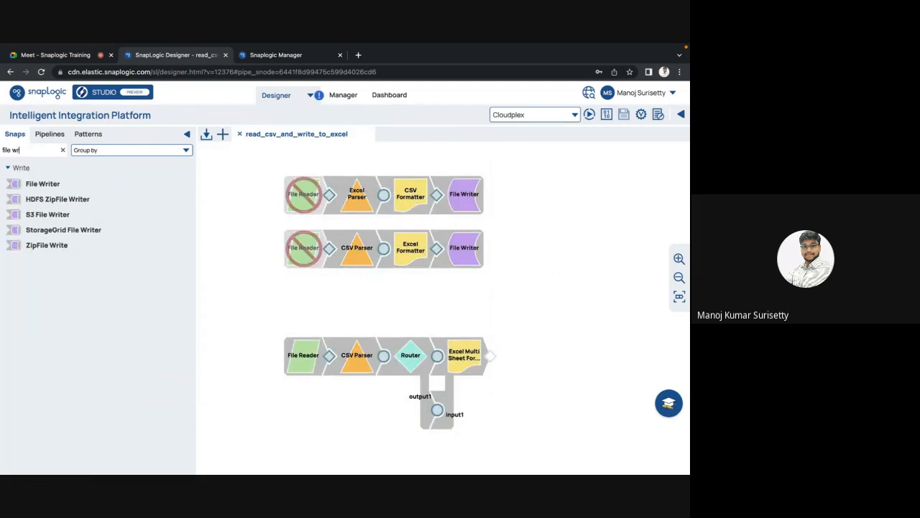
type("iter")
left_click_drag(41, 183, 518, 355)
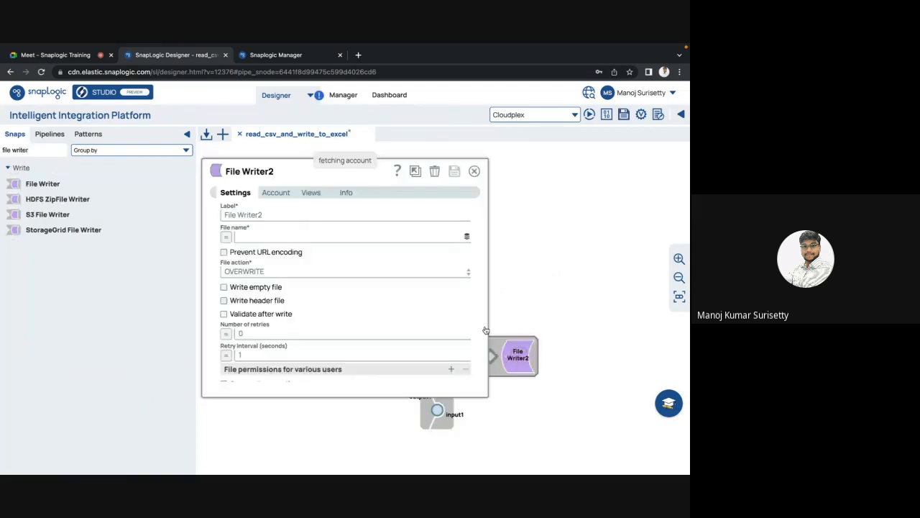
Label the new snap File Writer, set its file name to employees_data_in_multiple_sheets.xls, and save it
left_click(308, 214)
key("BackSpace")
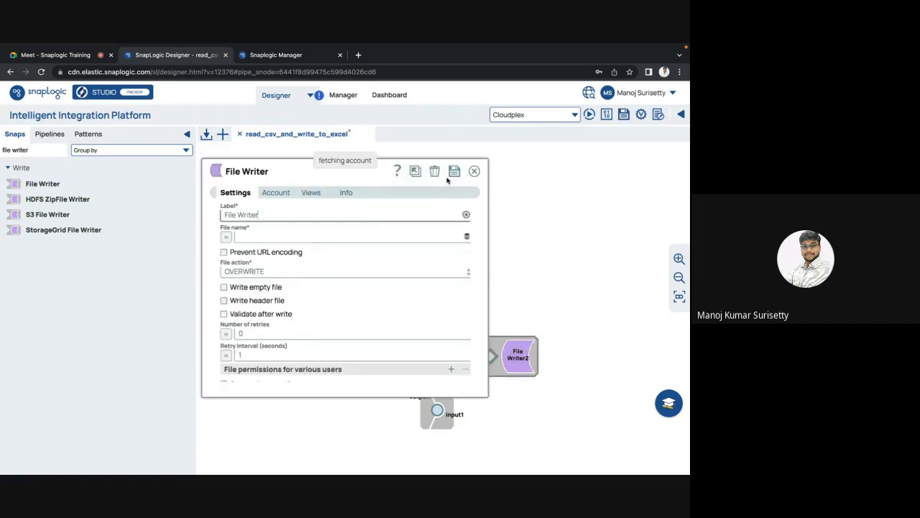
left_click(259, 238)
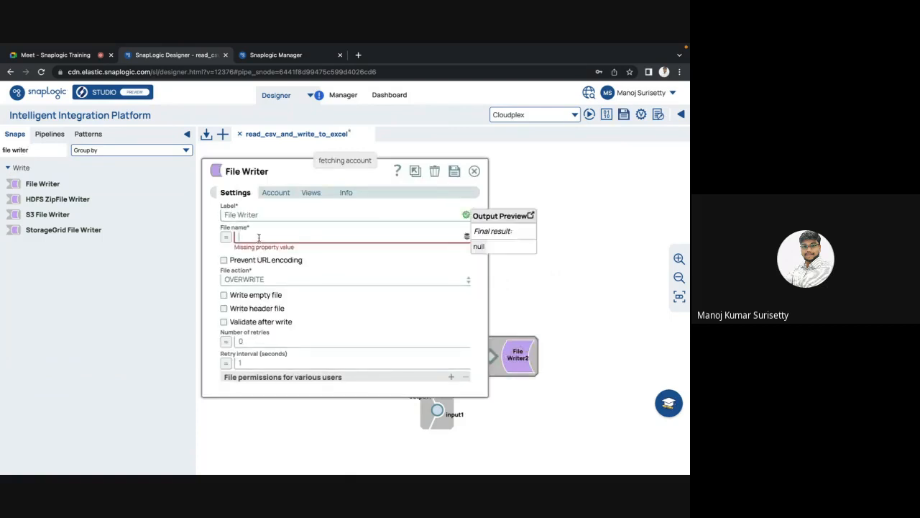
type("empl")
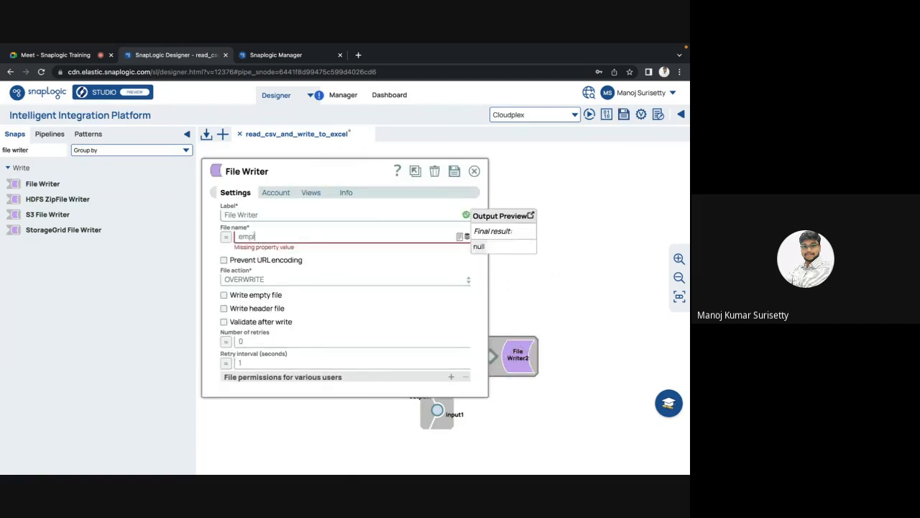
type("oyees_data_in_mul")
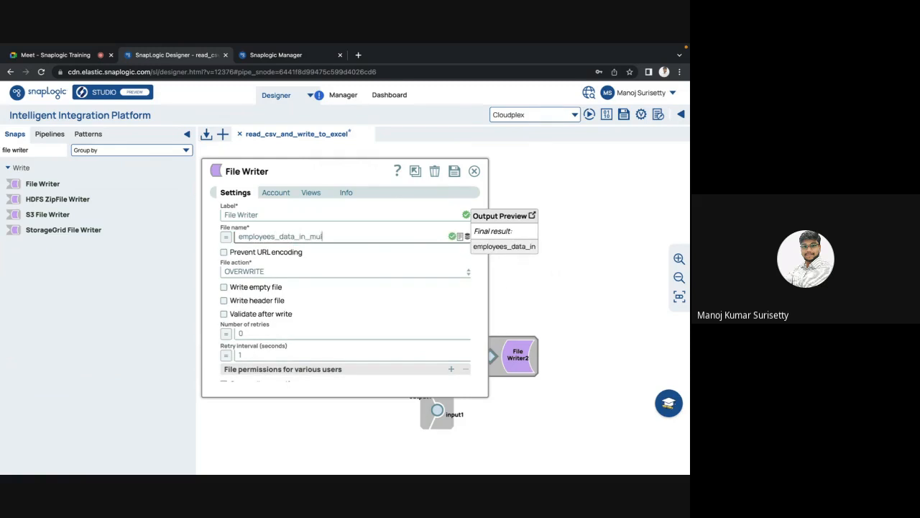
type("tiple_sheets.x")
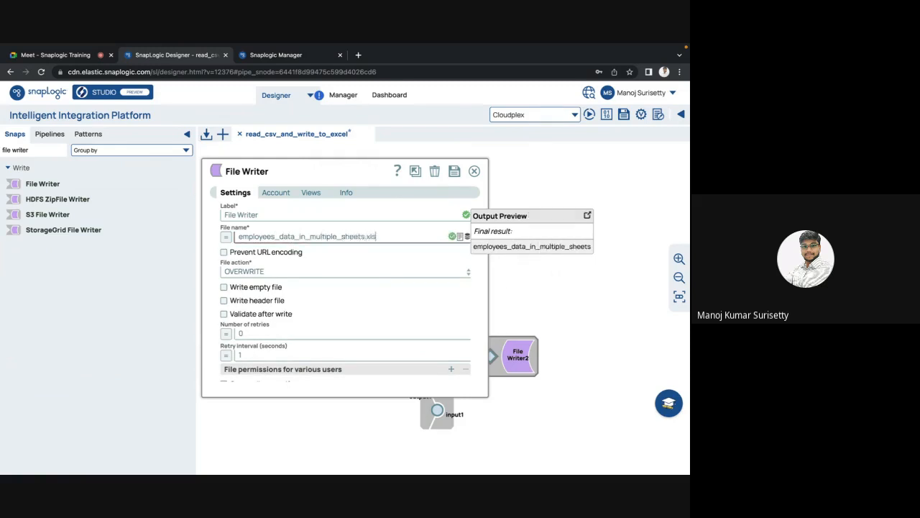
type("ls")
left_click(455, 170)
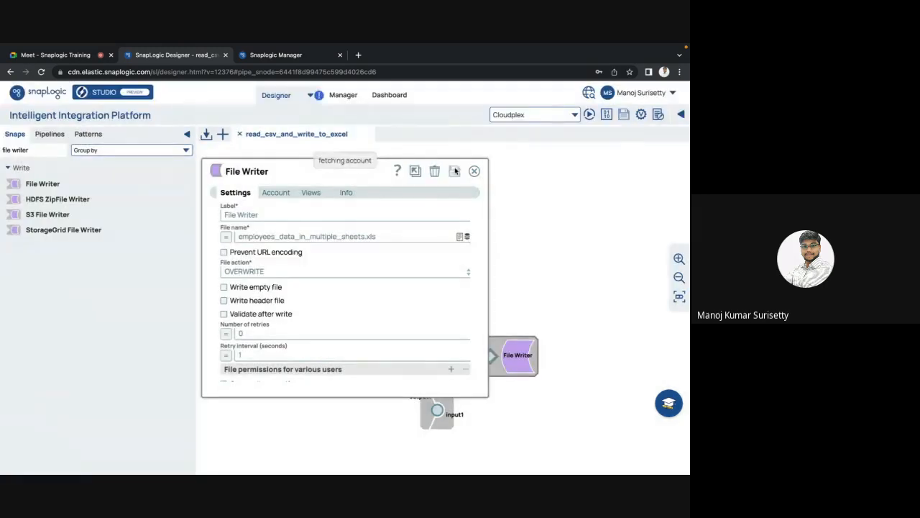
Run the pipeline, and download and open employees_data_in_multiple_sheets.xls from the Sample POC Project in SnapLogic Manager
left_click(589, 114)
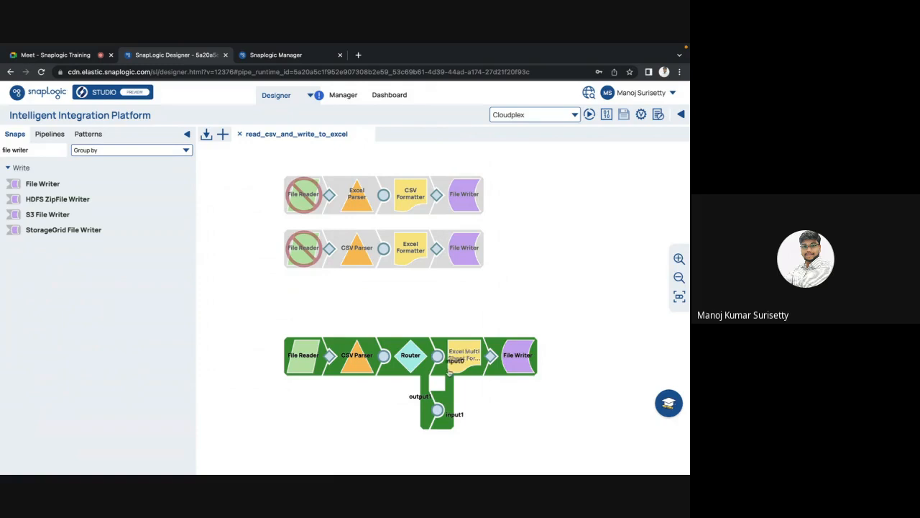
left_click(308, 58)
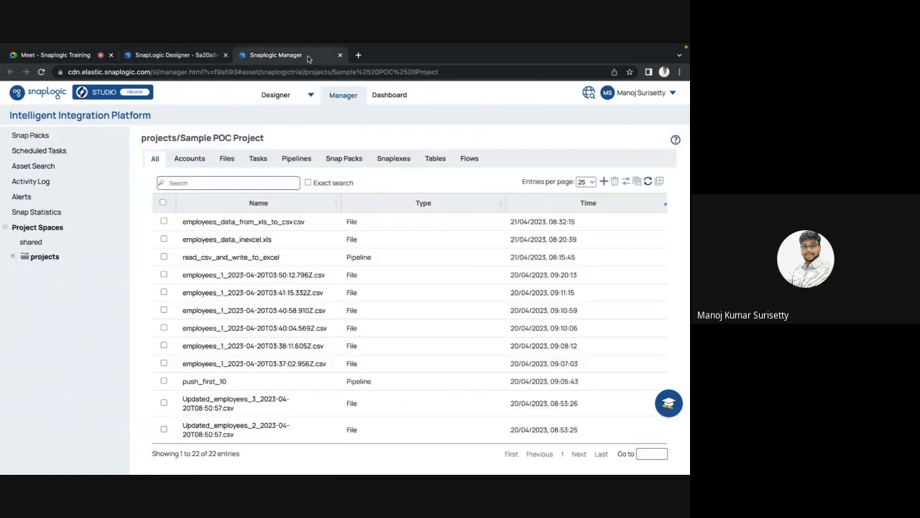
left_click(649, 184)
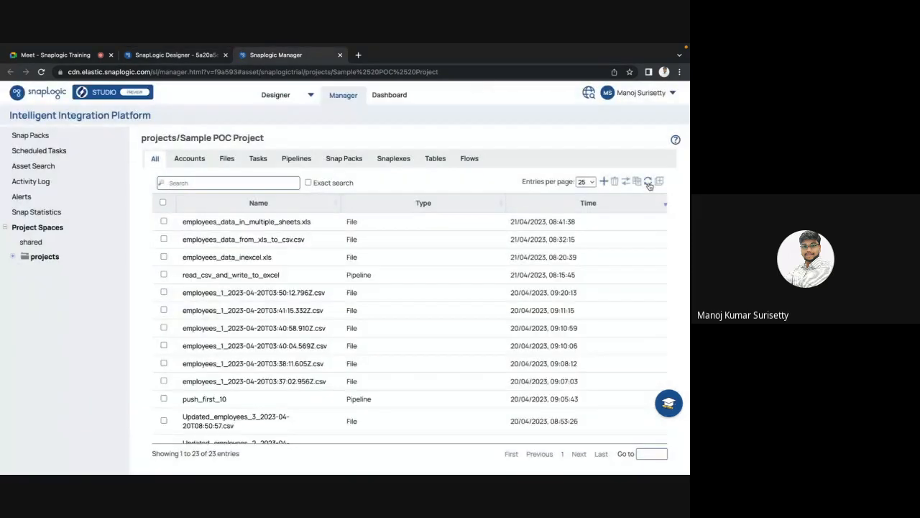
left_click(315, 223)
left_click(348, 243)
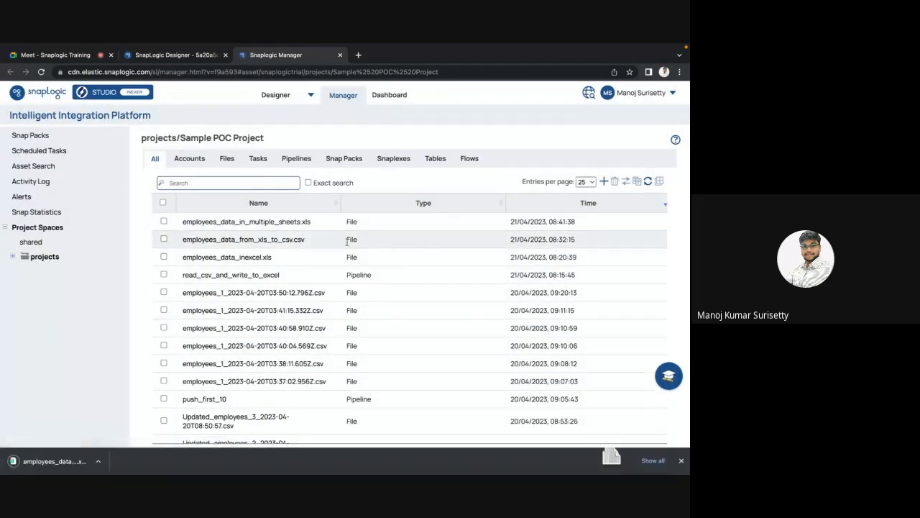
left_click(43, 466)
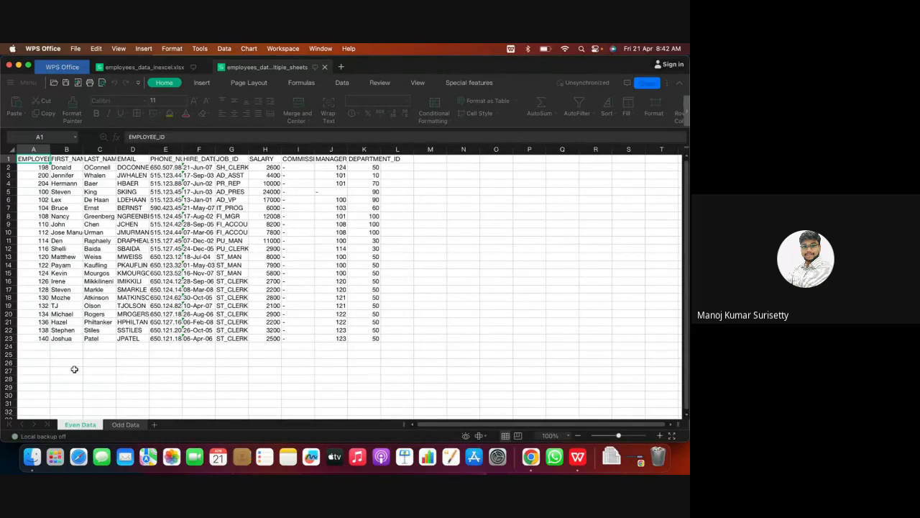
Examine the employee IDs on the Even Data and Odd Data sheets of the downloaded workbook
left_click(124, 425)
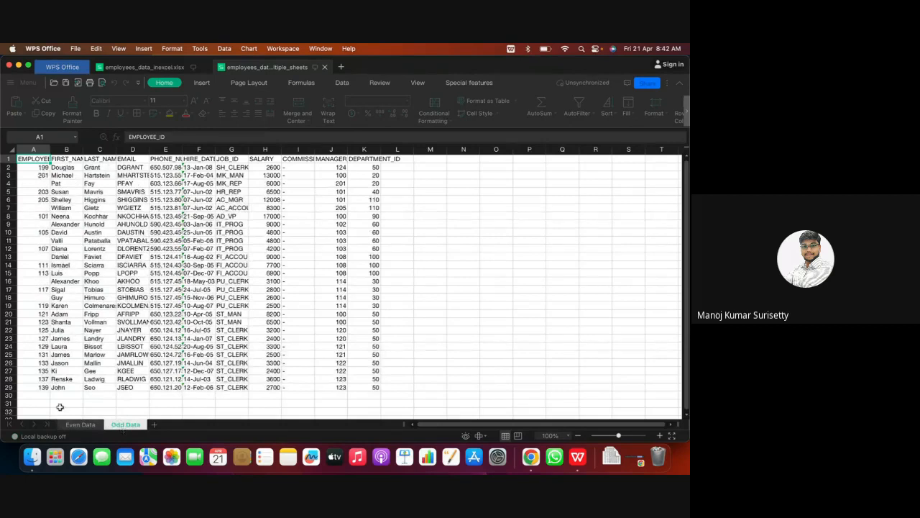
left_click(76, 424)
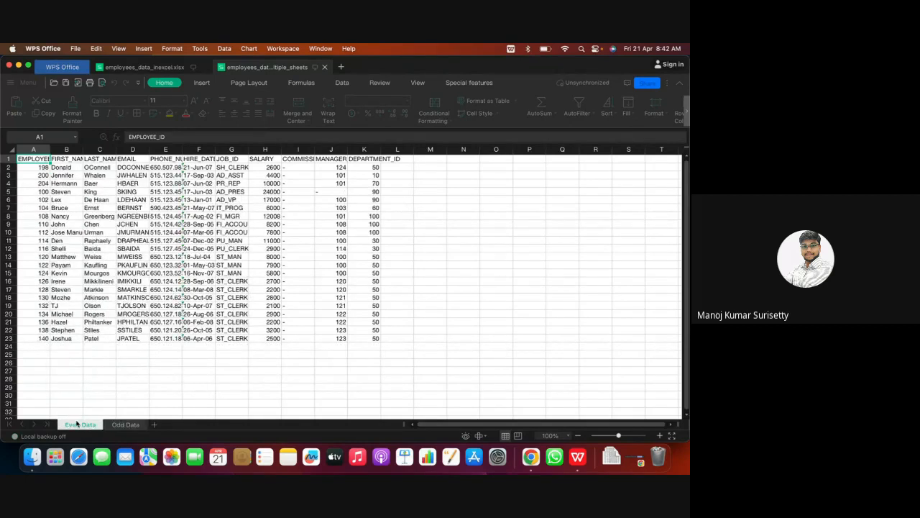
left_click(125, 425)
left_click(80, 425)
left_click(125, 426)
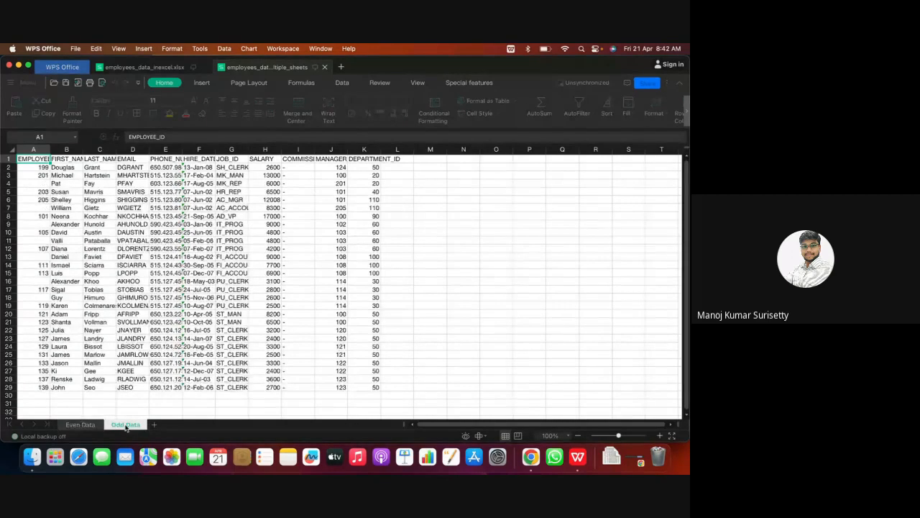
left_click(80, 425)
left_click(125, 425)
left_click(79, 425)
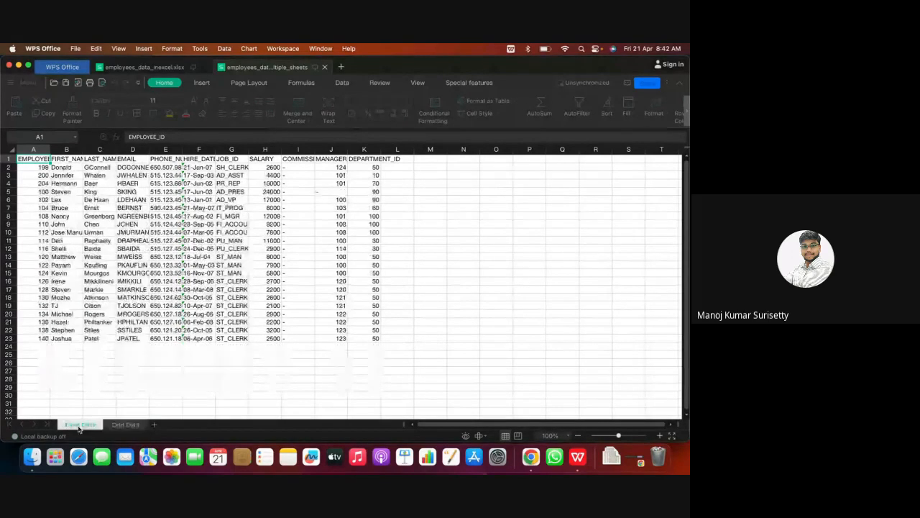
left_click(124, 425)
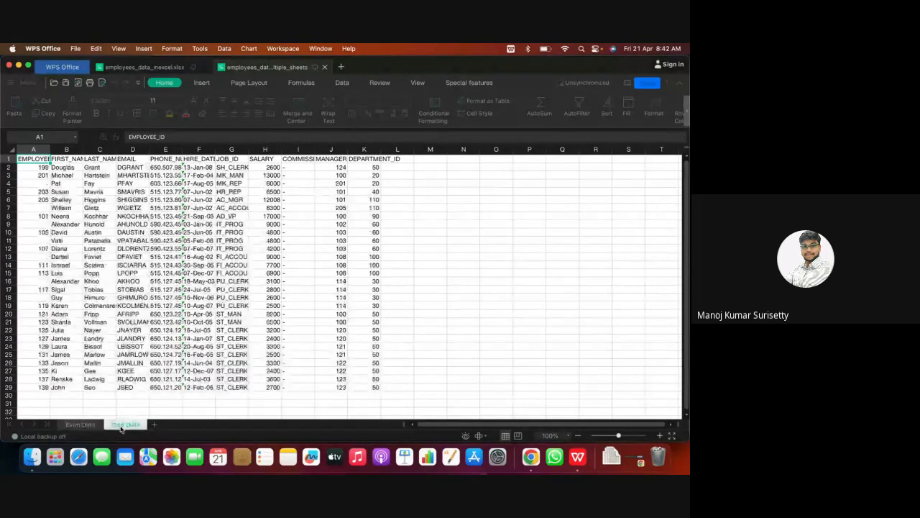
Compare the sheets of employees_data_inexcel.xlsx with the Even Data and Odd Data sheets of the multiple-sheets workbook
left_click(150, 66)
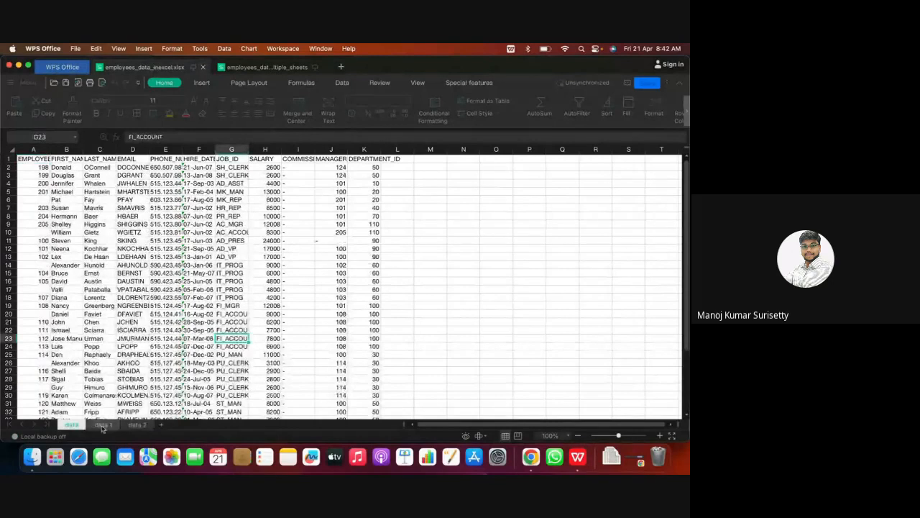
left_click(103, 425)
left_click(138, 424)
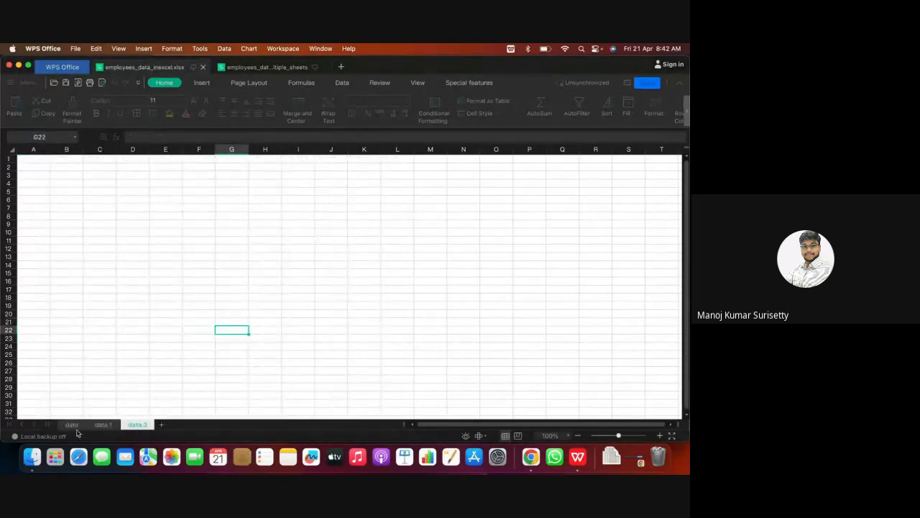
left_click(72, 425)
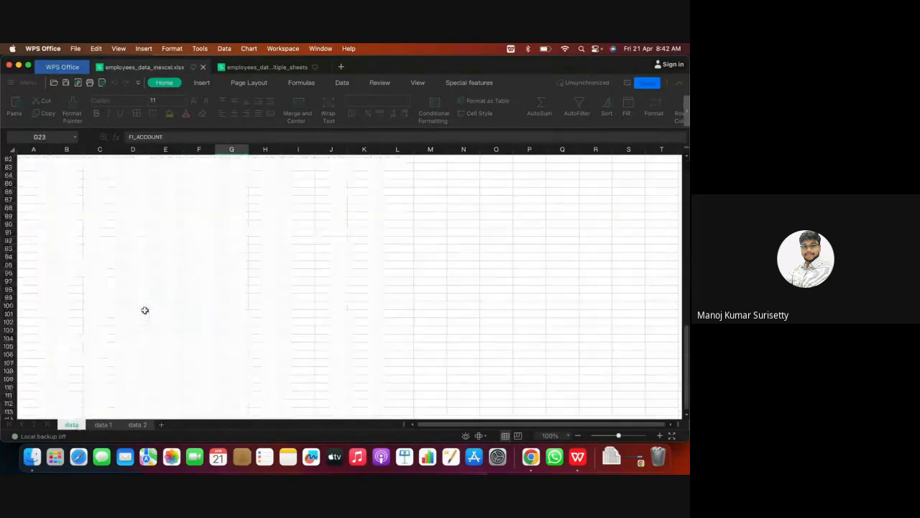
left_click(288, 68)
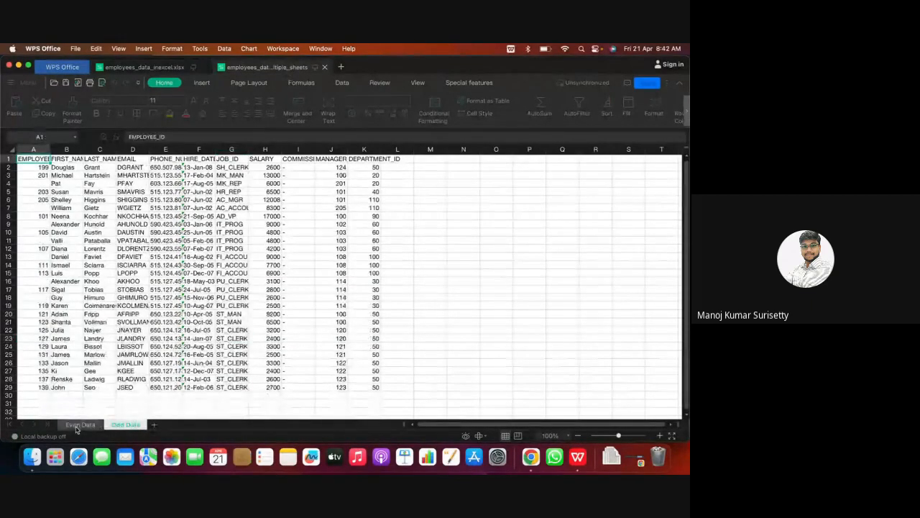
left_click(79, 425)
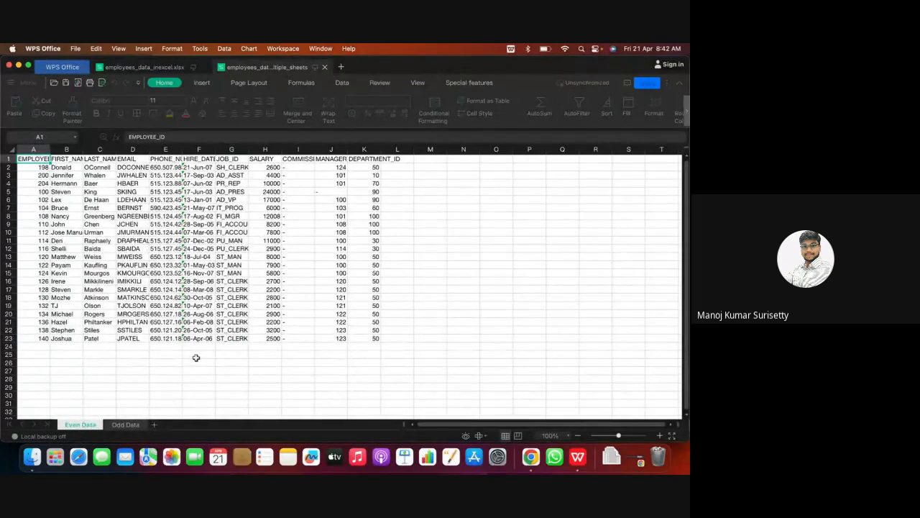
left_click(125, 425)
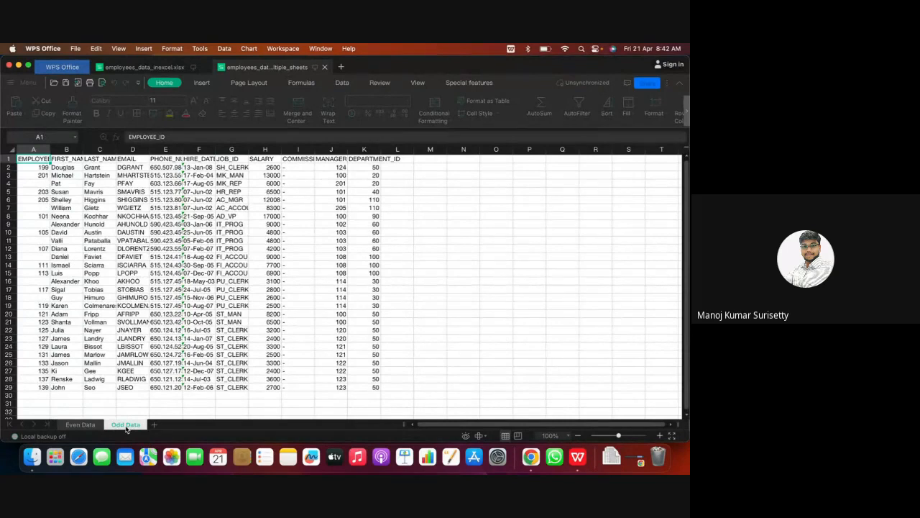
left_click(81, 425)
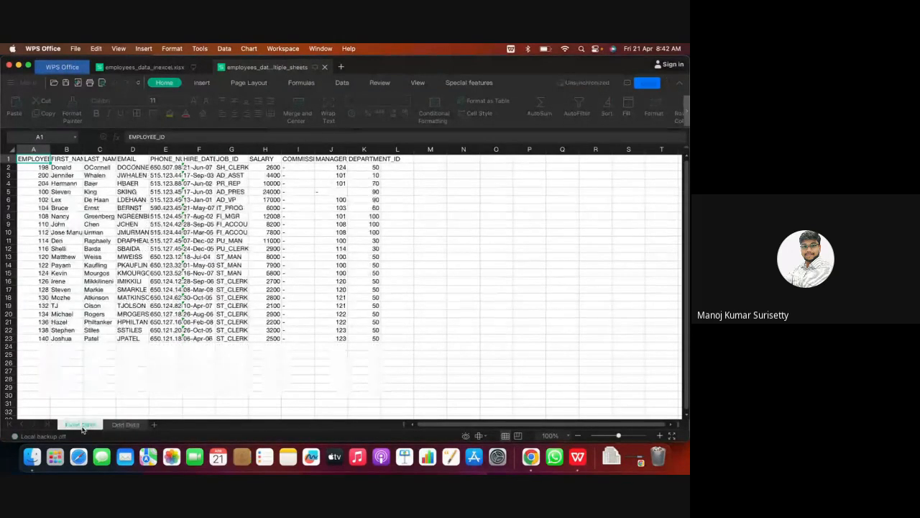
left_click(179, 387)
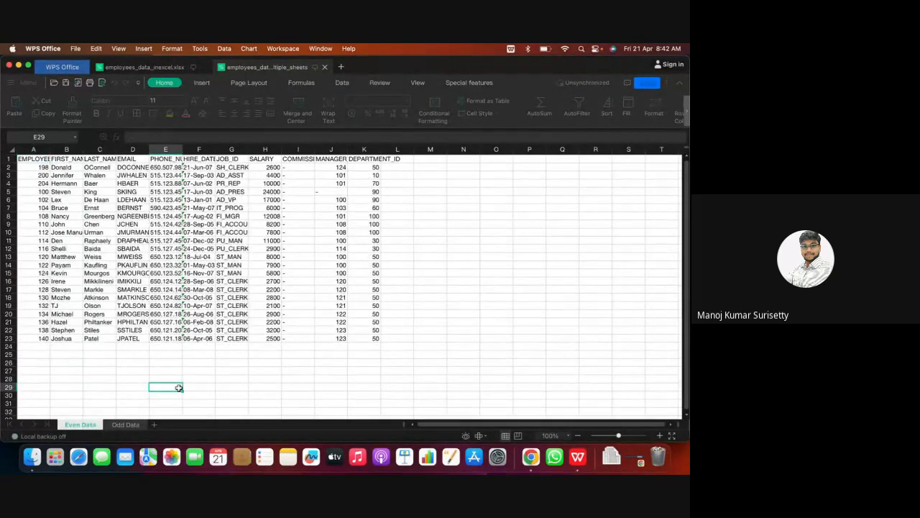
Switch back to SnapLogic Designer and move the Router flow up directly beneath the other two flows
left_click(530, 456)
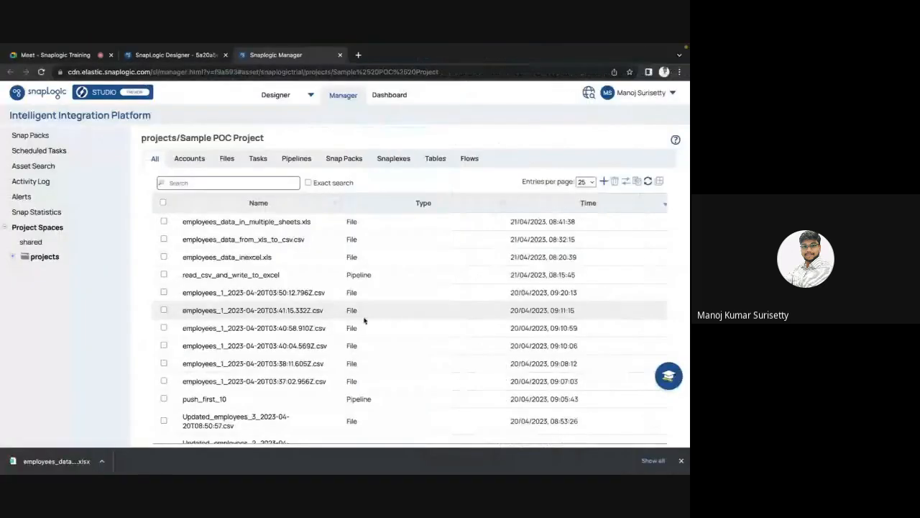
left_click(172, 54)
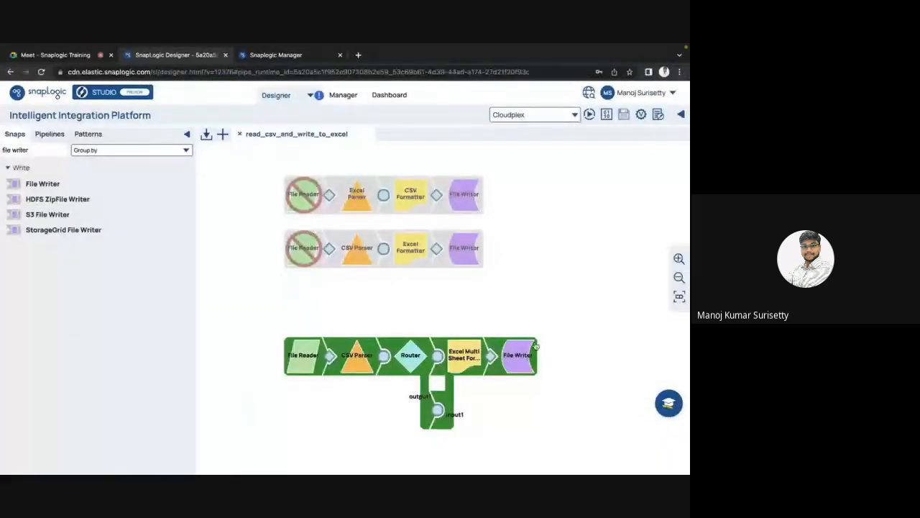
mouse_move(535, 347)
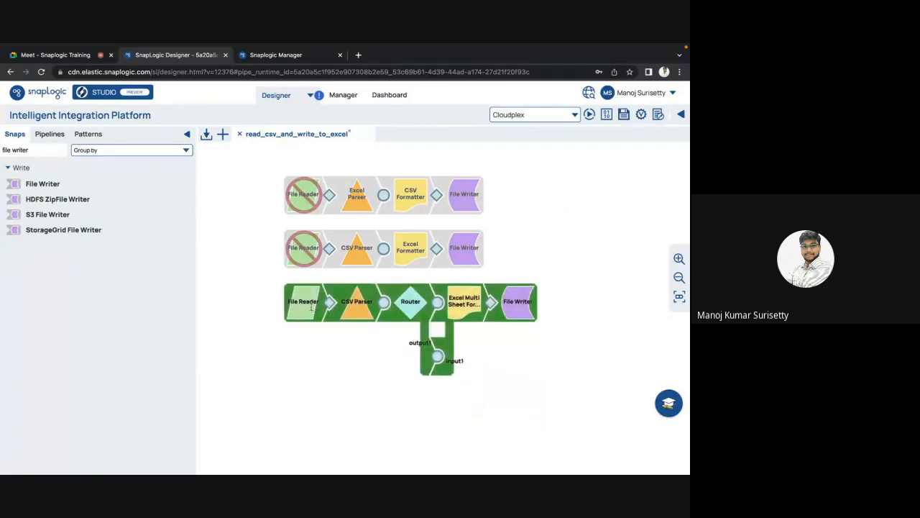
Set the Snap Execution of the Router flow's File Reader to Disabled and save it
left_click(312, 308)
key("Escape")
left_click(311, 308)
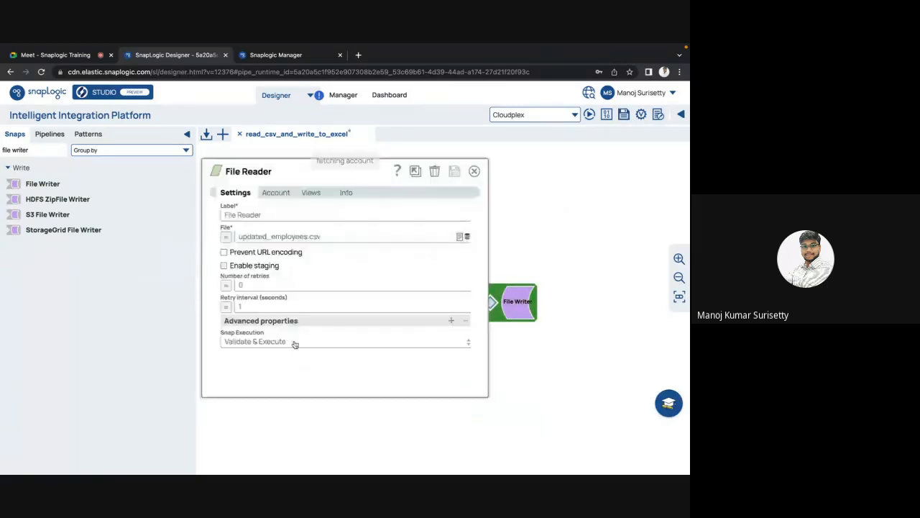
left_click(296, 341)
left_click(248, 374)
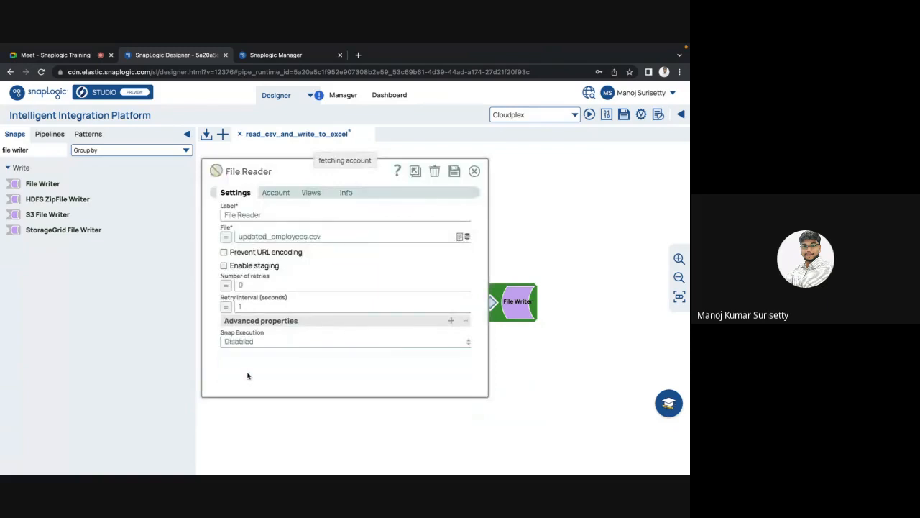
left_click(455, 173)
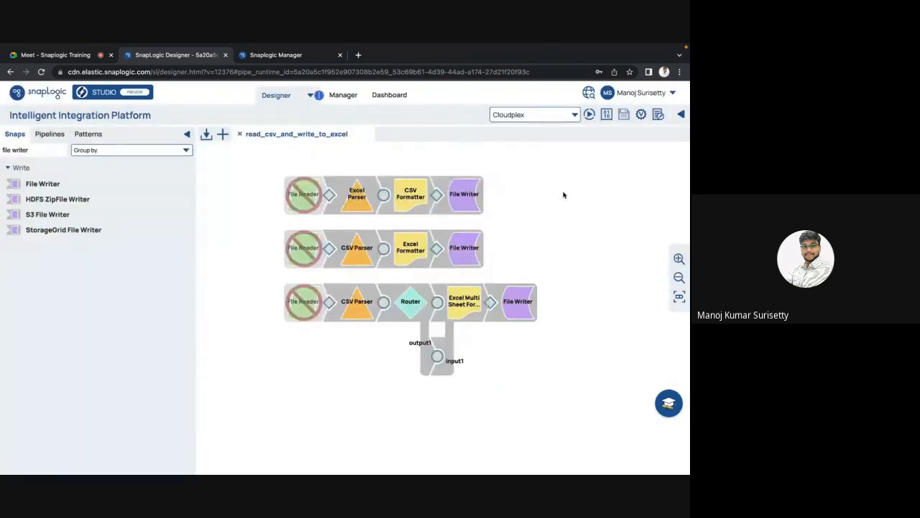
Set the Snap Execution of the Router flow's File Reader back to Validate & Execute and save it
left_click(289, 314)
left_click(273, 342)
left_click(231, 355)
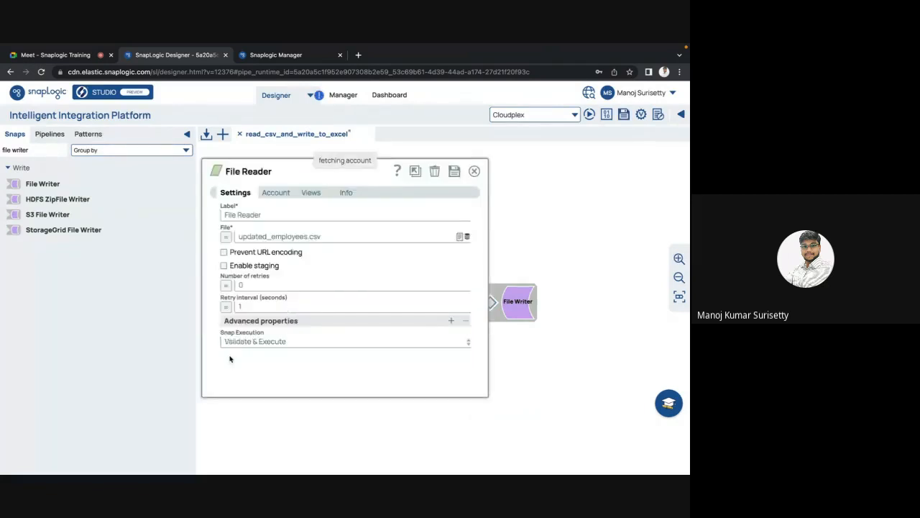
left_click(455, 172)
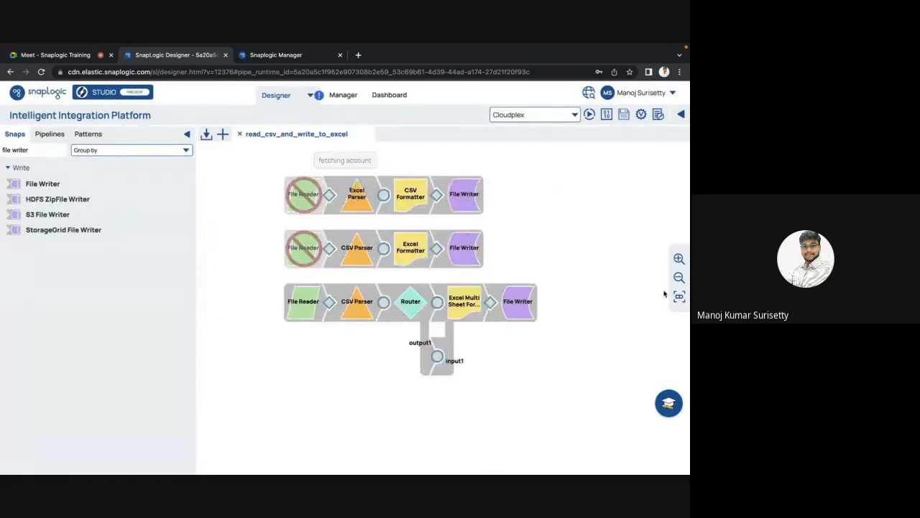
Close the open pipeline and create and save a new one named mapper_NULL_SAFE_ACCESS_POC in projects/Sample POC Project
left_click(58, 136)
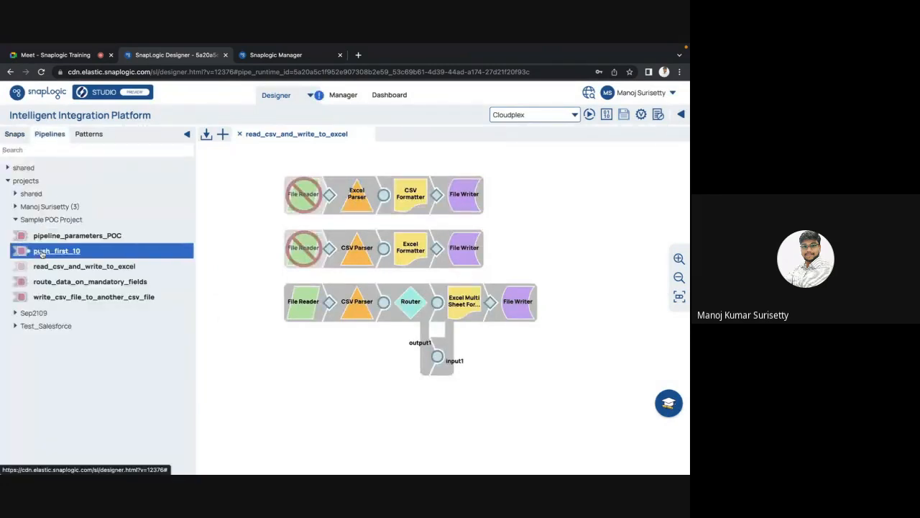
left_click(240, 134)
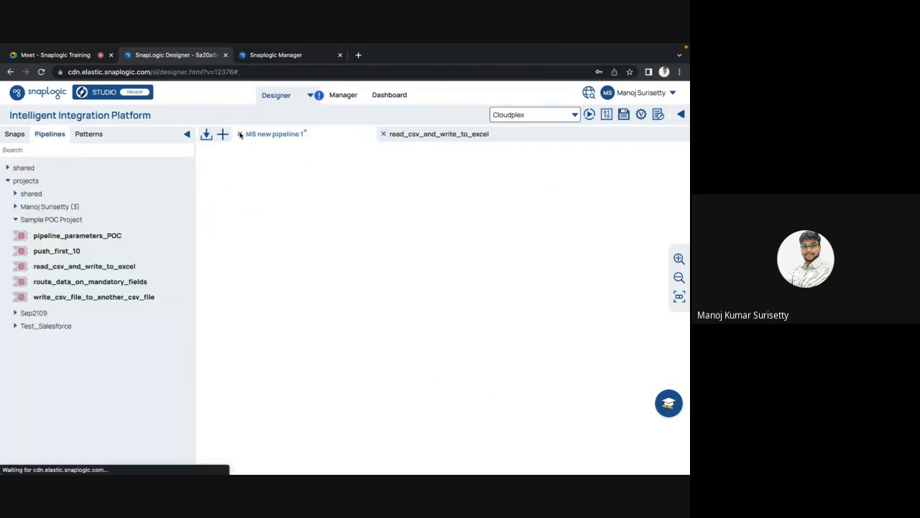
left_click(656, 119)
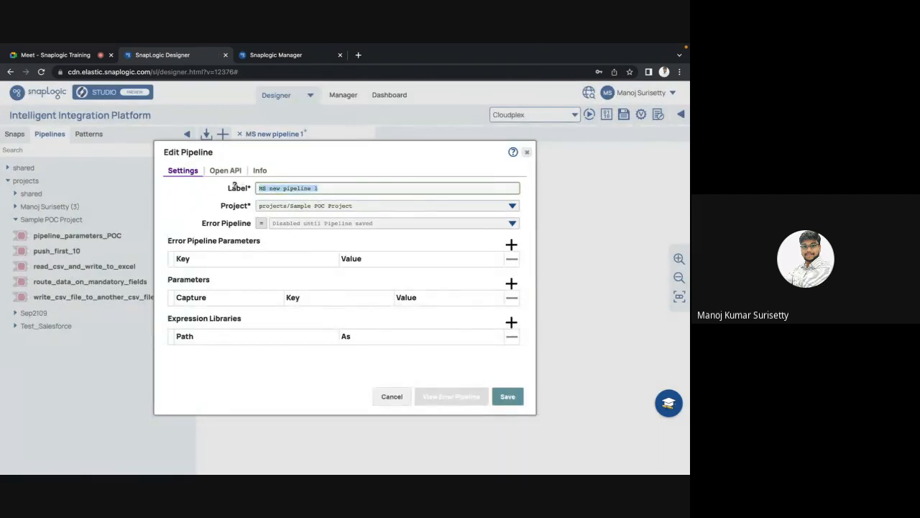
type("mapper_")
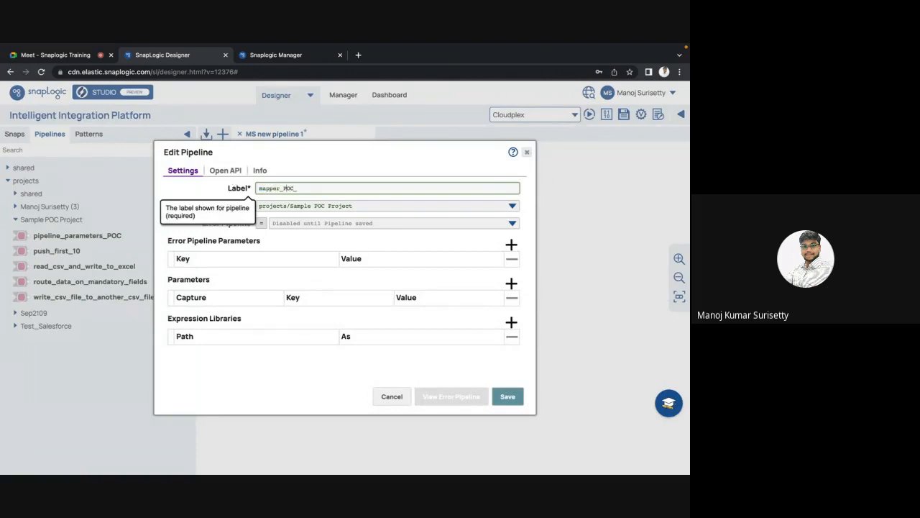
type("NUL")
type("L_")
type("SAFE_ACC")
type("ESS_PO")
type("C")
type("_")
left_click(508, 397)
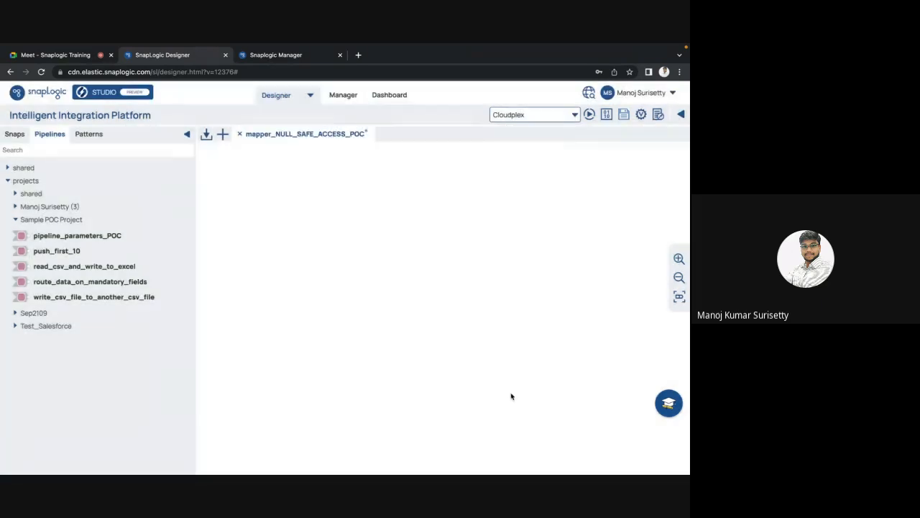
left_click(623, 116)
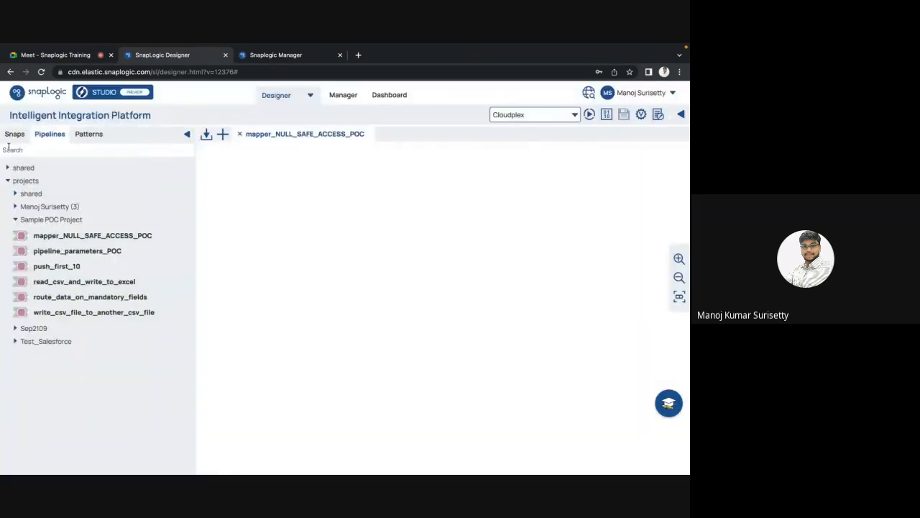
Open the push_first_10 pipeline, copy its File Reader and CSV Parser snaps, and save the pipeline with its flow shifted sideways
left_click(13, 136)
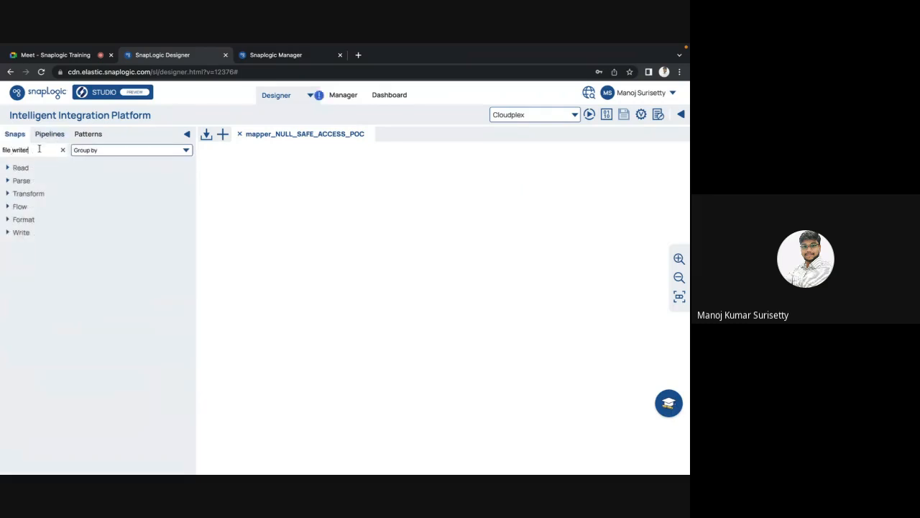
left_click(42, 137)
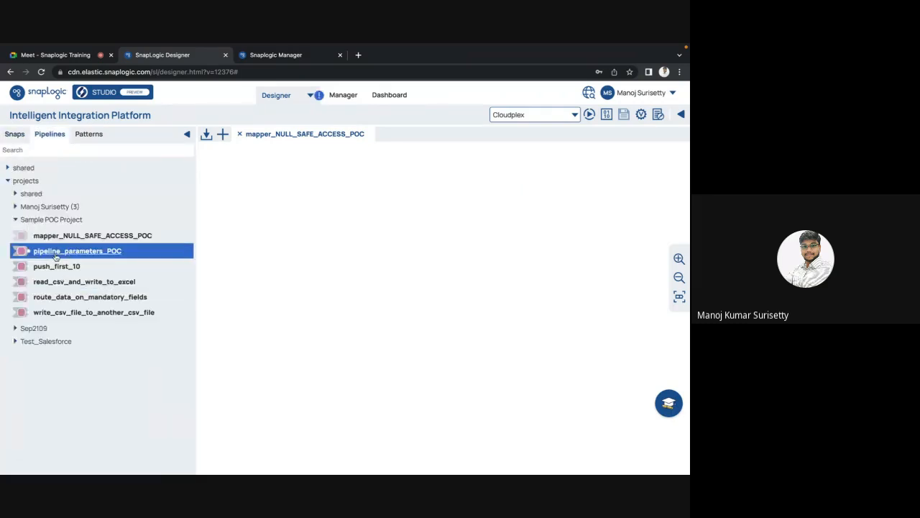
left_click(54, 271)
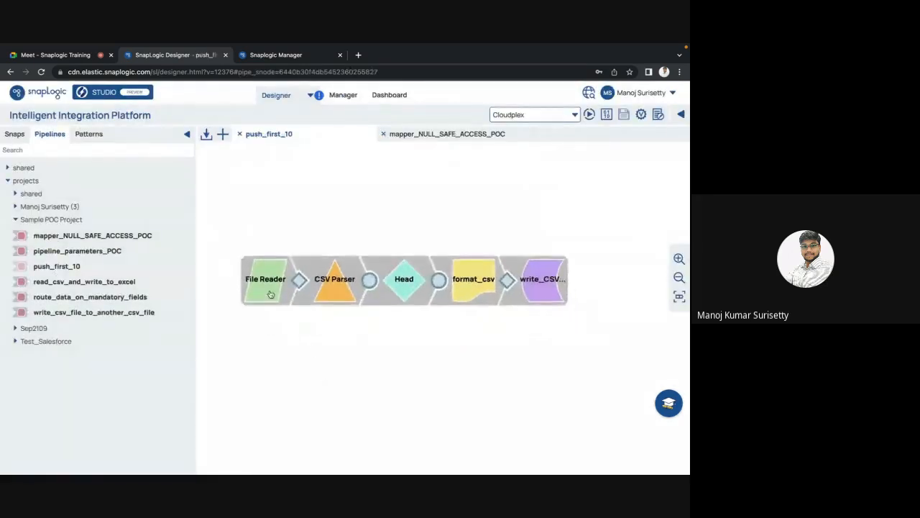
right_click(270, 291)
left_click(343, 224)
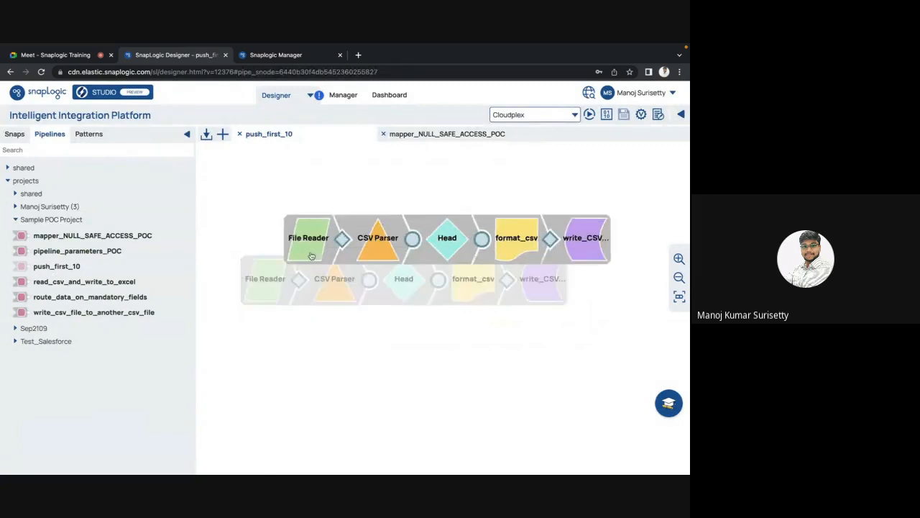
left_click(307, 292)
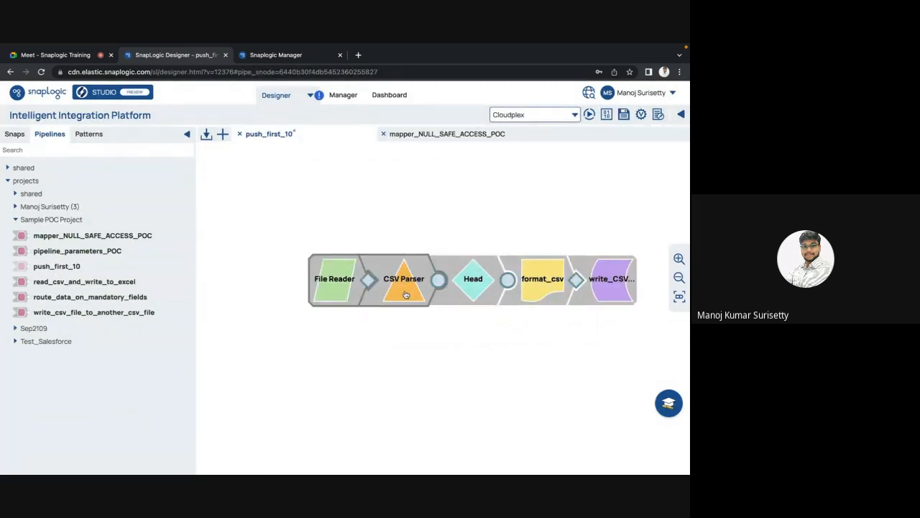
key("ctrl+c")
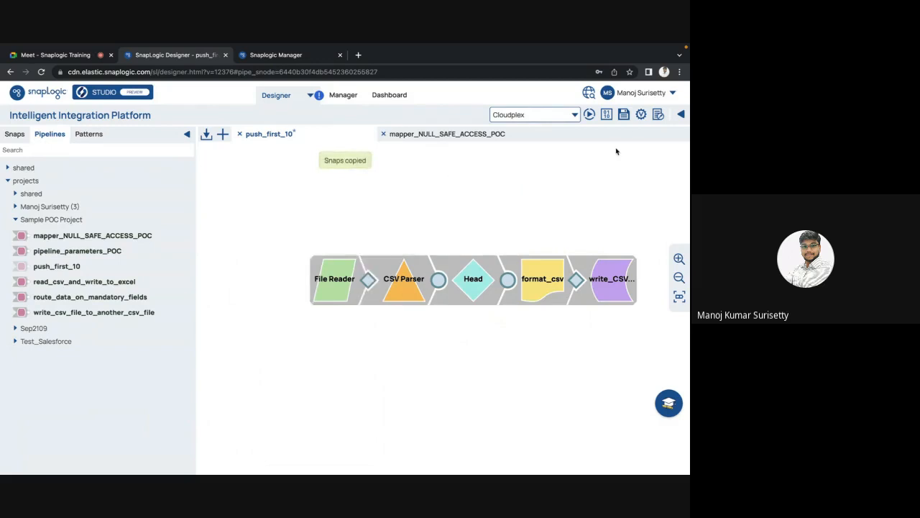
left_click(625, 116)
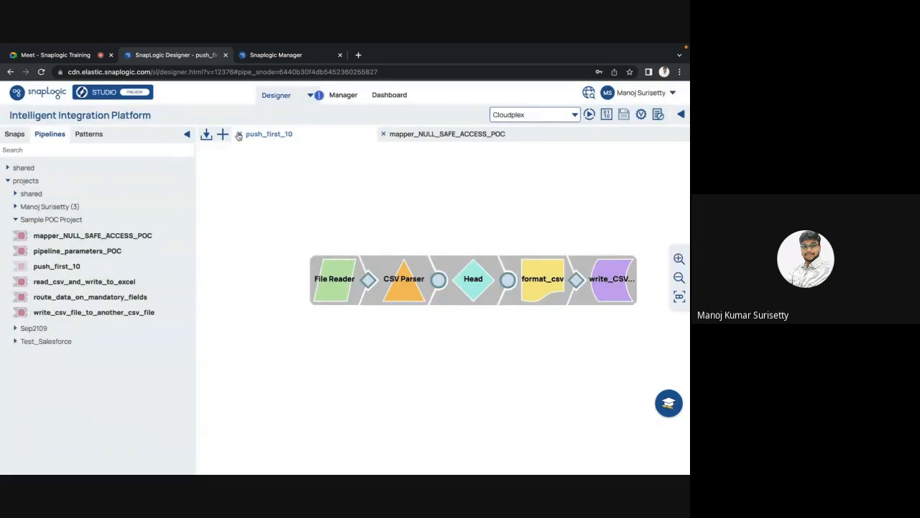
Close push_first_10, paste the copied File Reader and CSV Parser into mapper_NULL_SAFE_ACCESS_POC, and save the pipeline
left_click(240, 134)
key("ctrl+v")
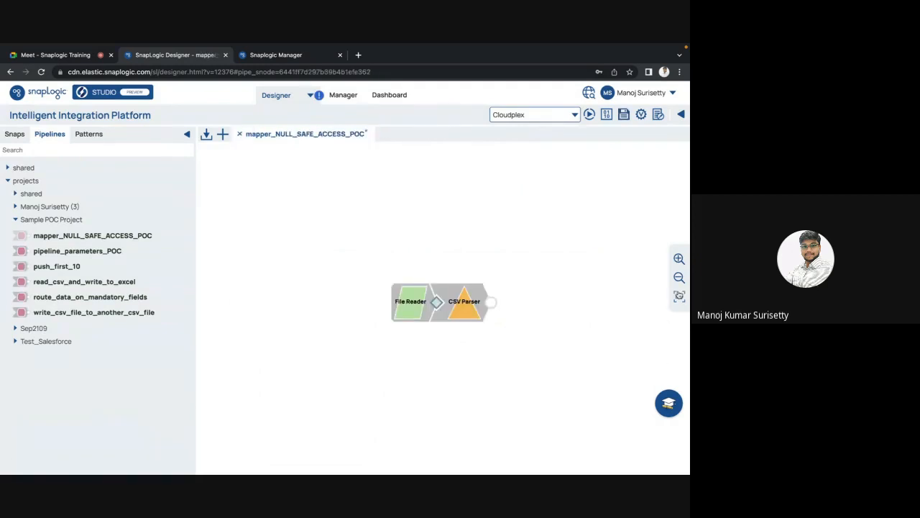
left_click(679, 295)
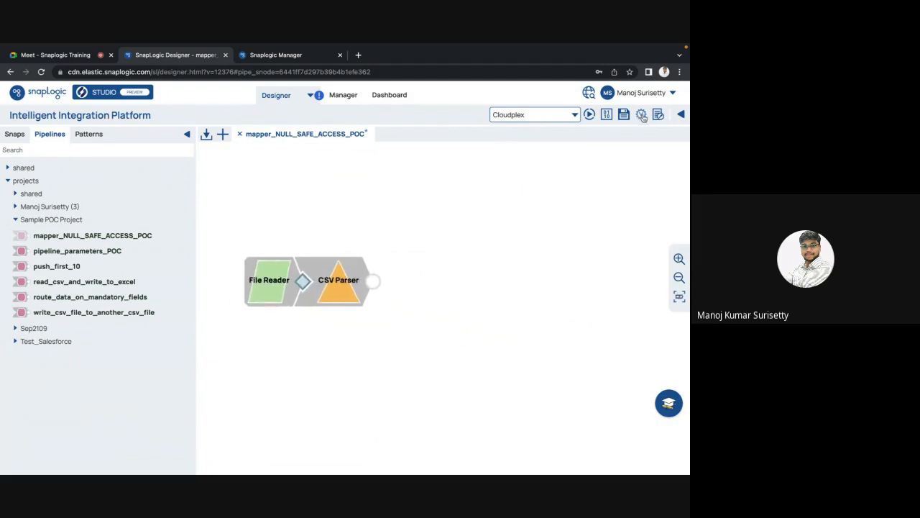
left_click(624, 114)
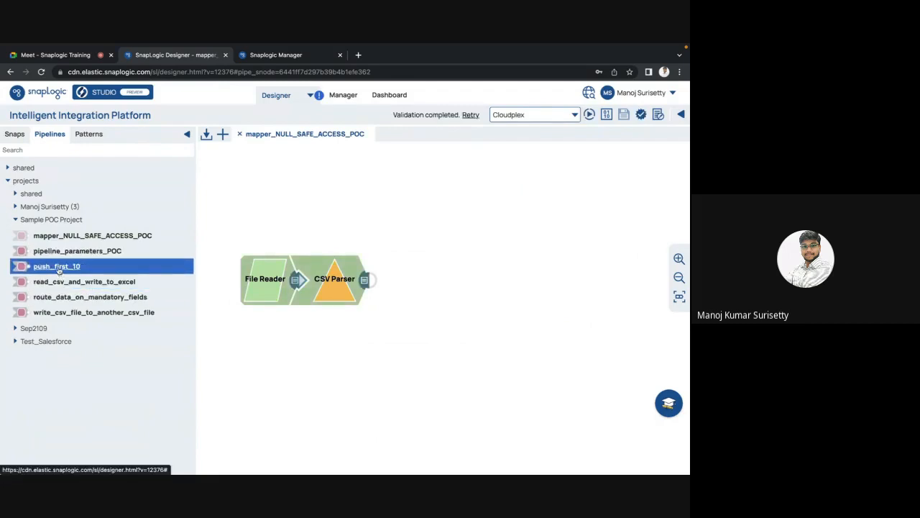
Review the flows of the other pipelines in Sample POC Project, closing each one after viewing it
left_click(60, 313)
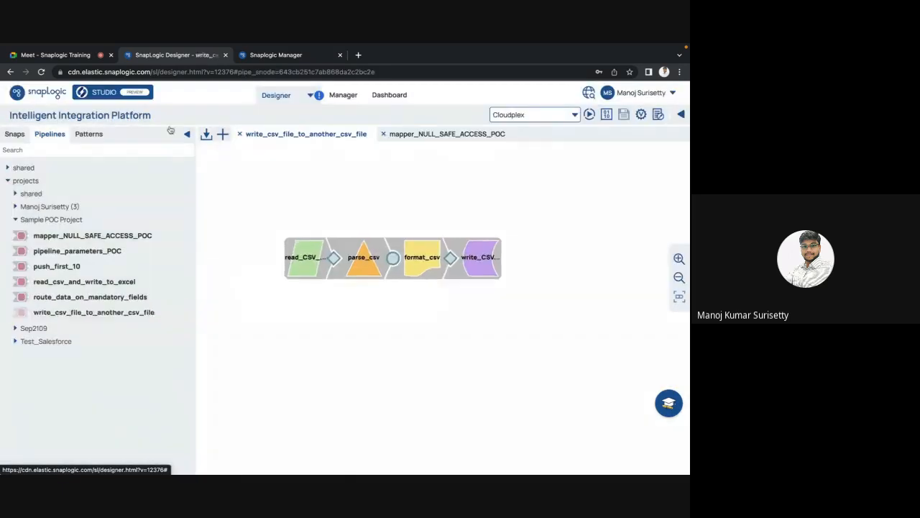
left_click(239, 133)
left_click(82, 297)
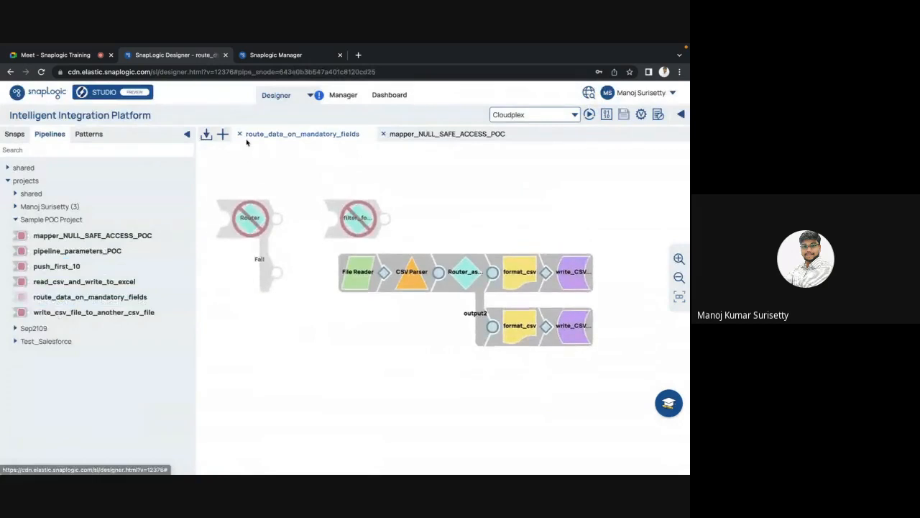
left_click(240, 134)
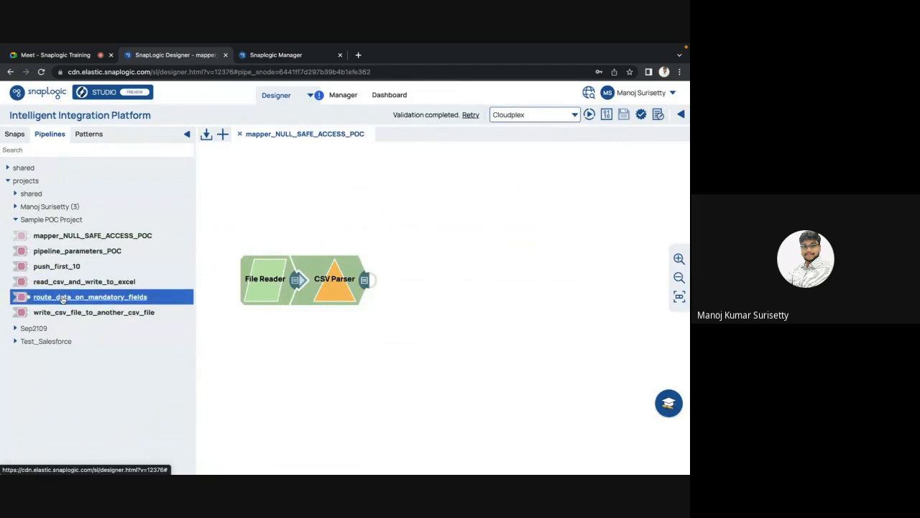
left_click(63, 297)
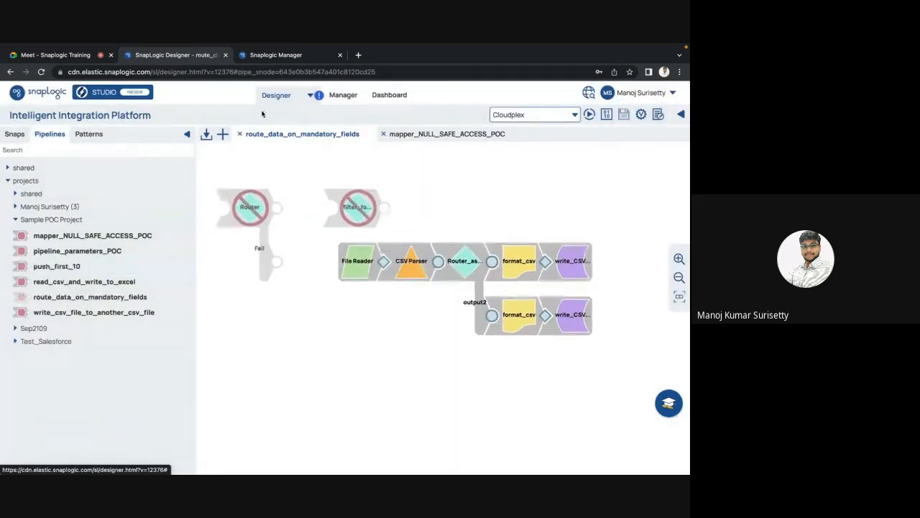
left_click(240, 134)
left_click(86, 286)
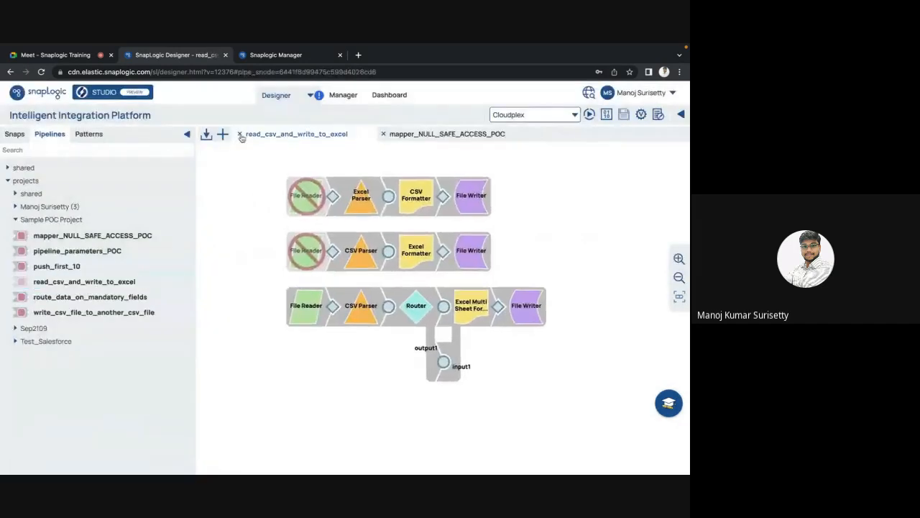
left_click(240, 135)
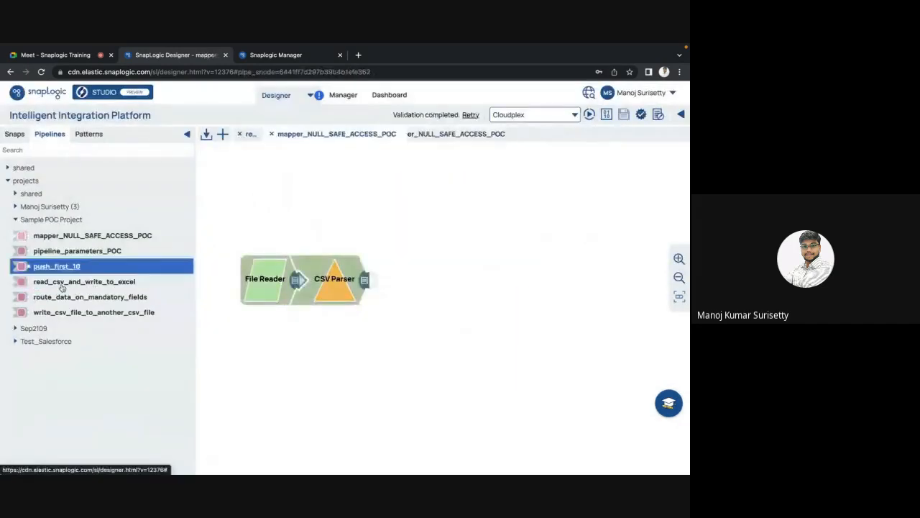
left_click(50, 270)
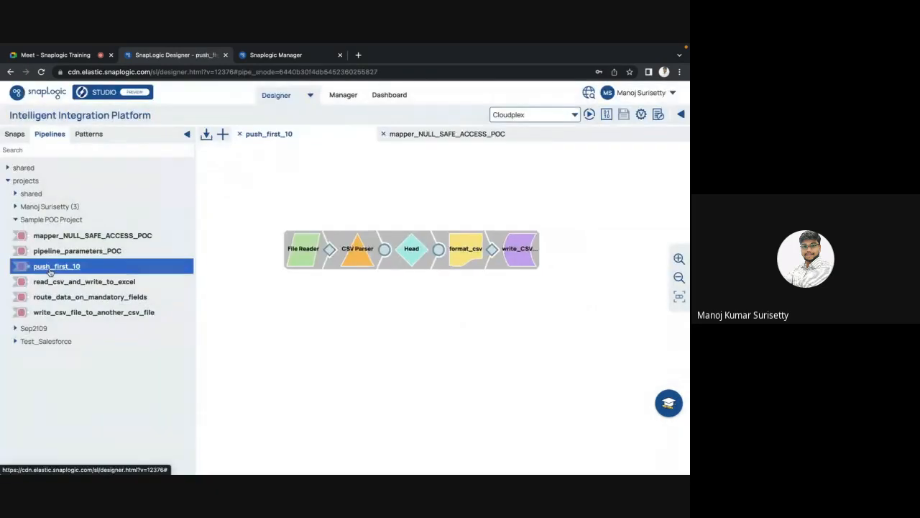
left_click(241, 134)
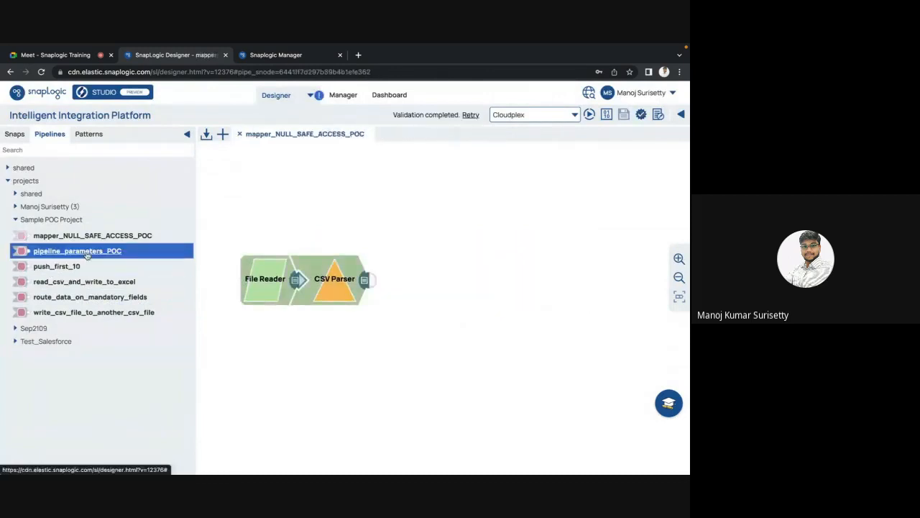
left_click(82, 254)
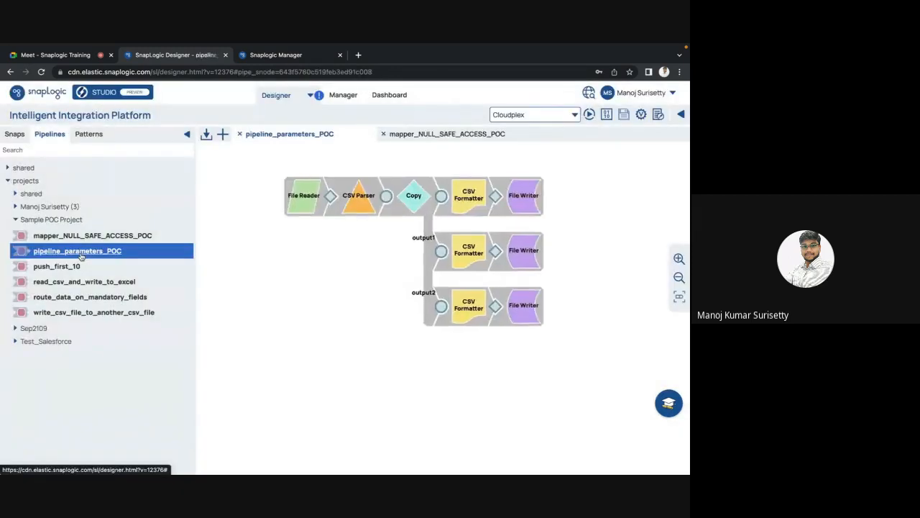
left_click(241, 134)
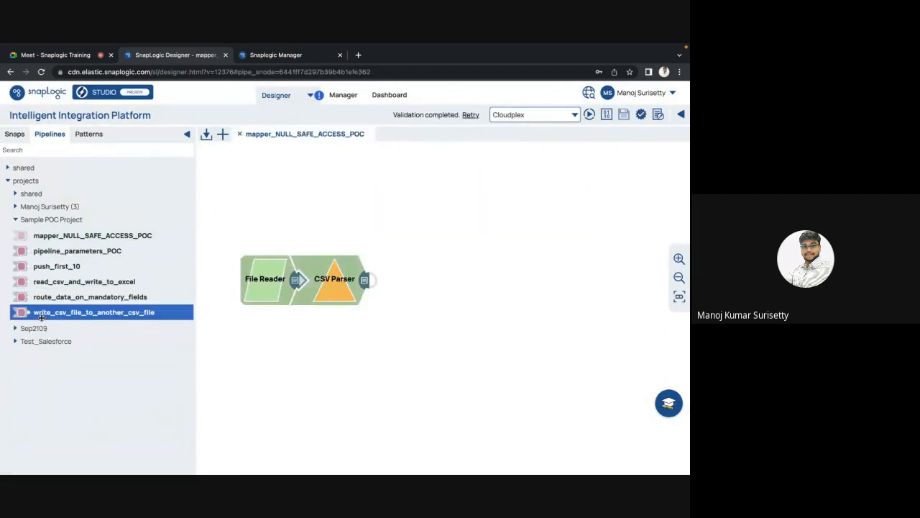
Find the Mapper snap and connect it after the CSV Parser
left_click(15, 134)
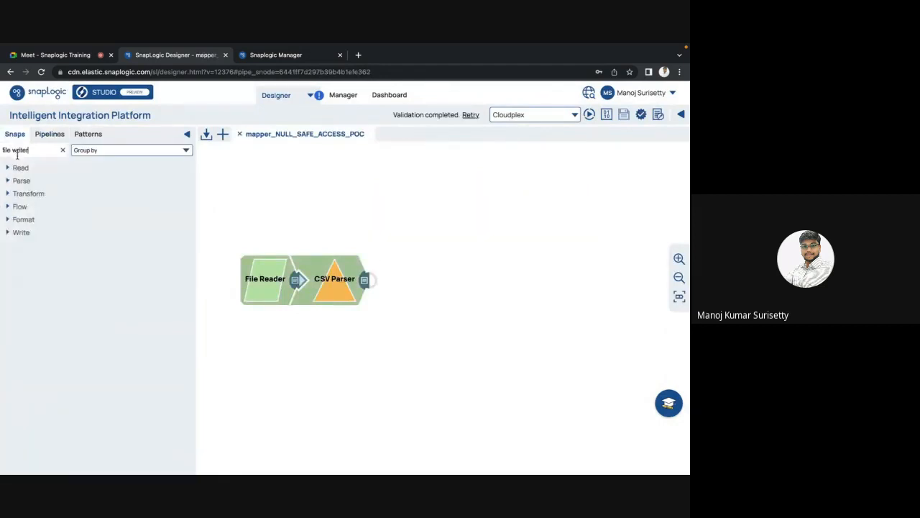
left_click_drag(29, 150, 1, 150)
type("mapper")
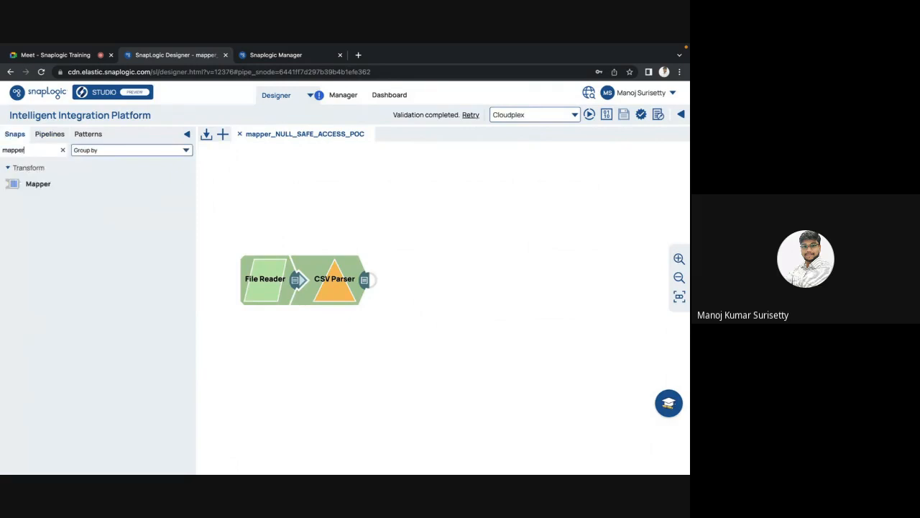
left_click_drag(28, 184, 402, 281)
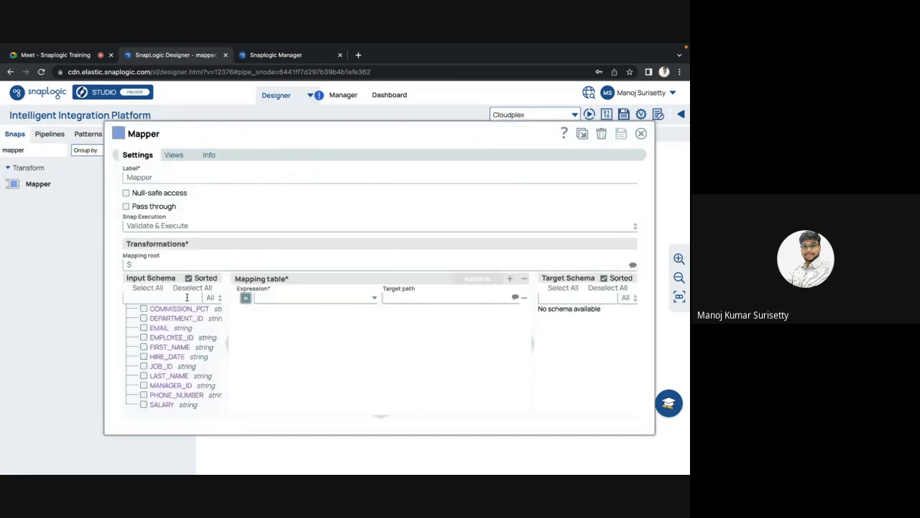
Turn off sorting of the Mapper's input schema, map all its fields to target paths of the same names, and save the settings
left_click(187, 280)
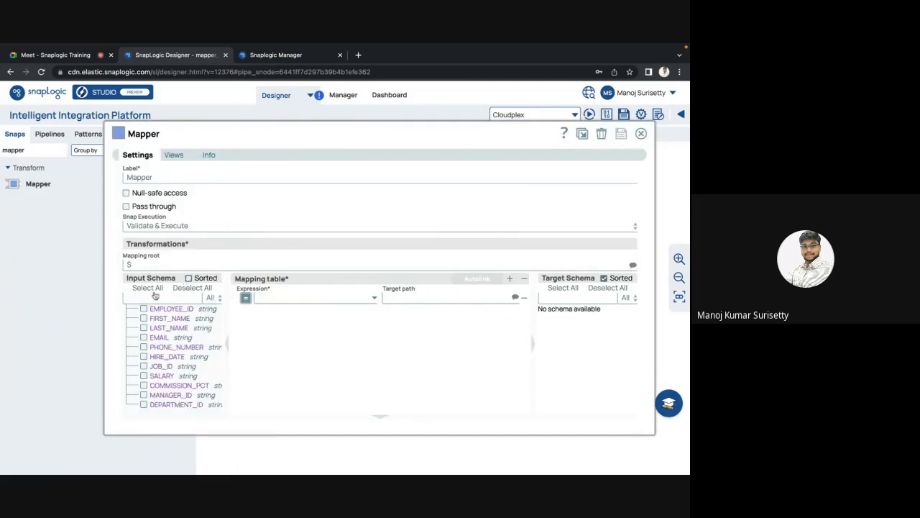
left_click(154, 289)
left_click_drag(170, 311, 353, 345)
left_click_drag(172, 309, 273, 297)
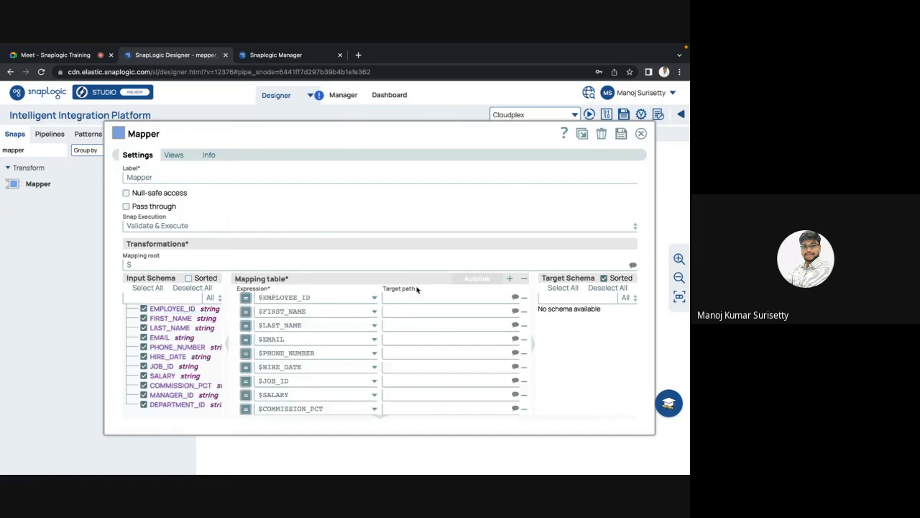
left_click_drag(178, 310, 405, 296)
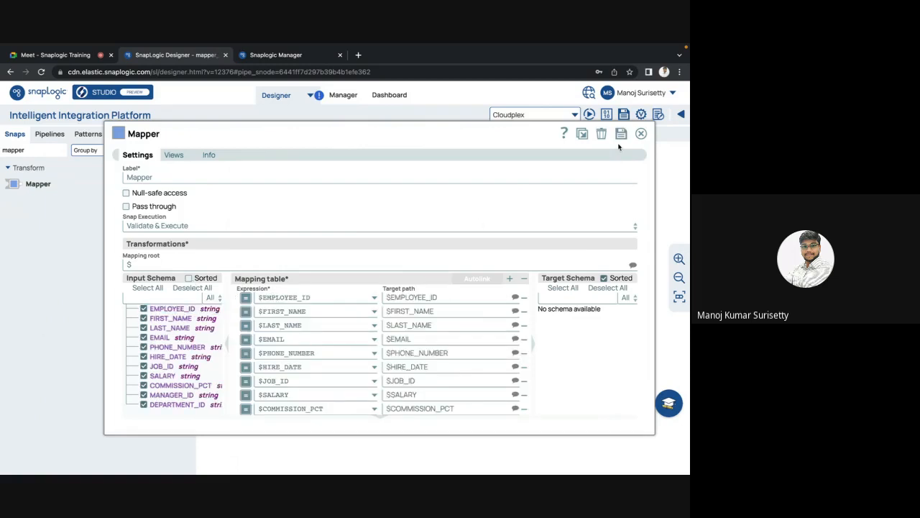
left_click(191, 289)
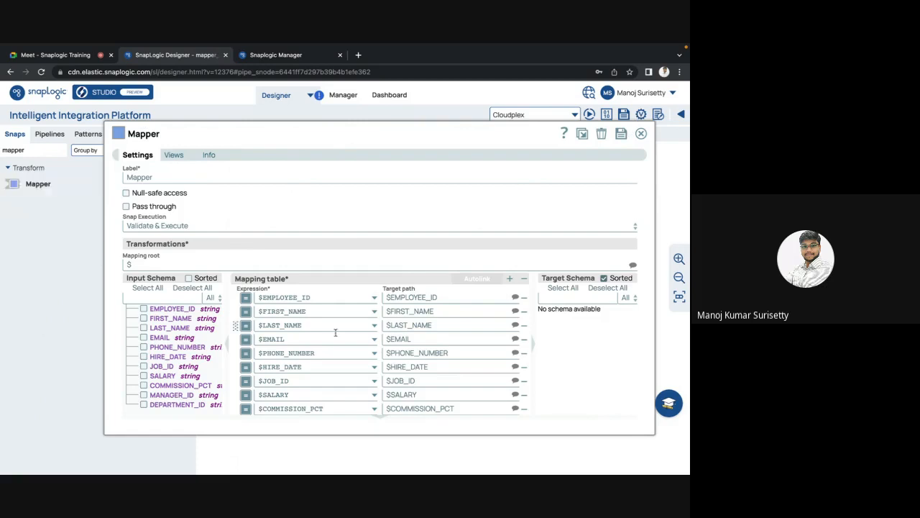
left_click(621, 134)
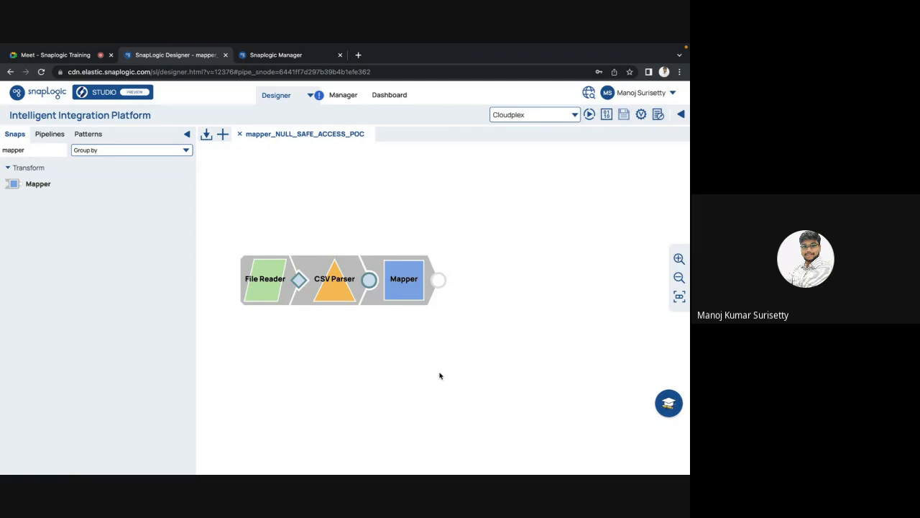
Find the CSV Formatter snap and connect it after the Mapper
left_click(396, 295)
key("Escape")
double_click(16, 151)
type("cvs fo")
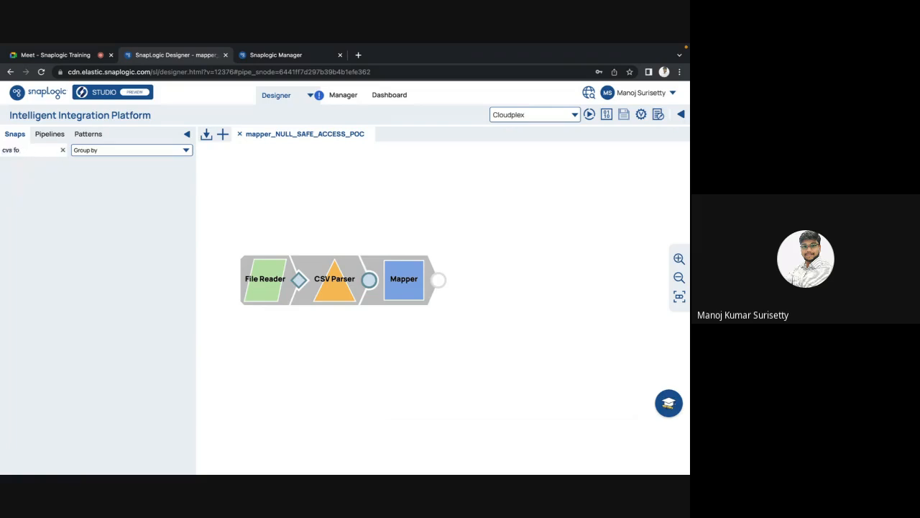
key("BackSpace")
type("sv")
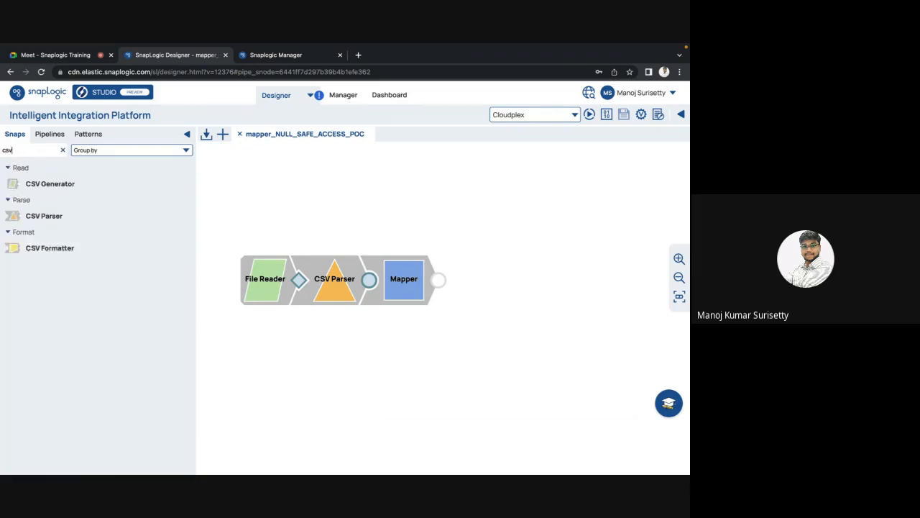
left_click_drag(45, 248, 477, 283)
left_click_drag(466, 329, 473, 268)
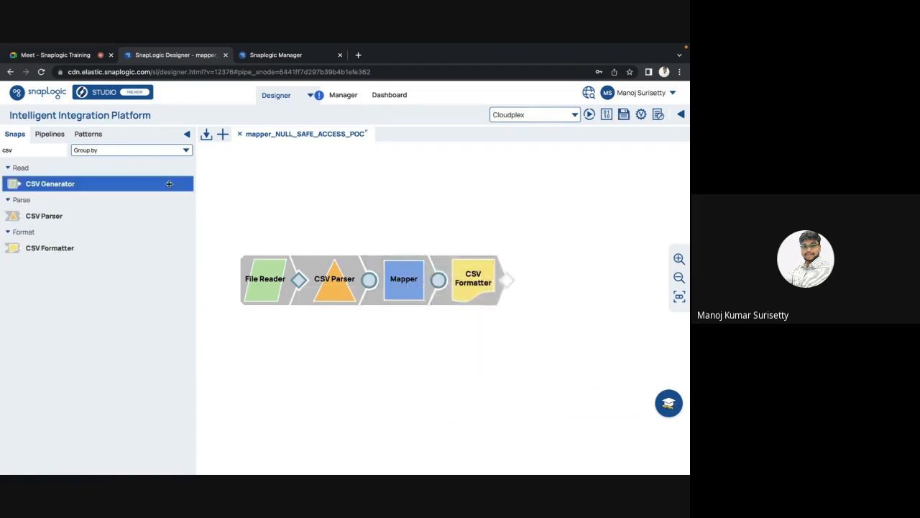
Search the snap library for "file writer"
left_click(62, 151)
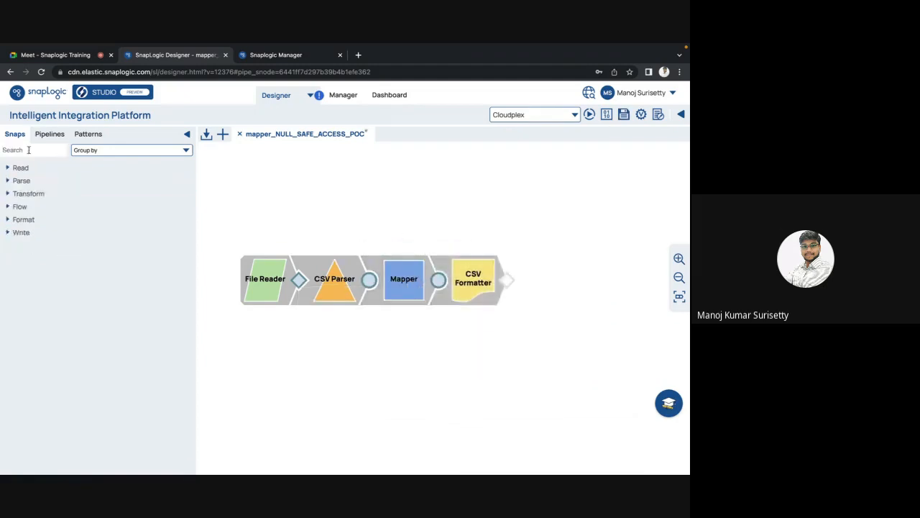
left_click(29, 150)
type("file writer")
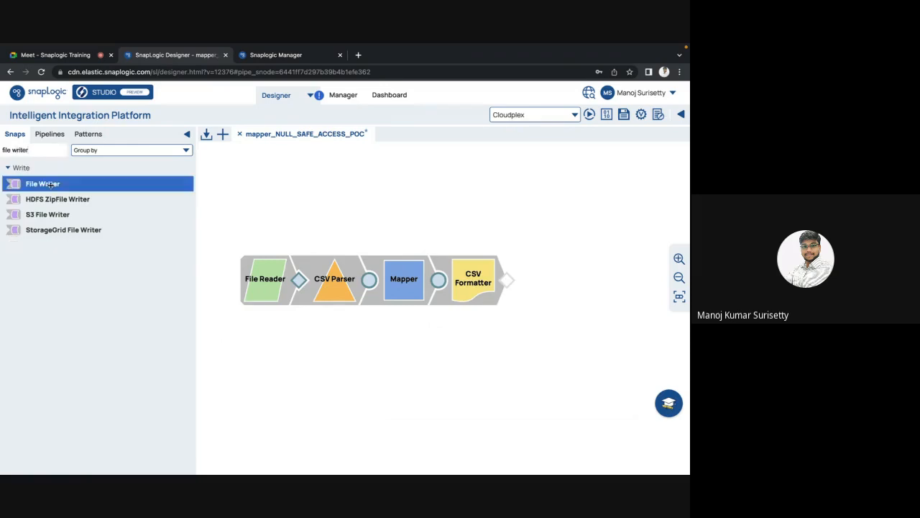
Add a File Writer snap after the CSV Formatter, set its file name to destination1.csv and save it
left_click_drag(49, 184, 537, 280)
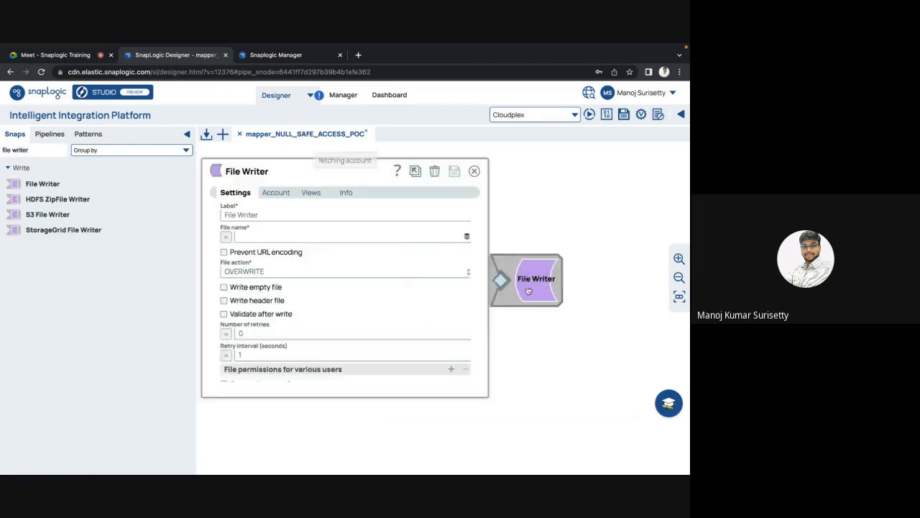
left_click(269, 235)
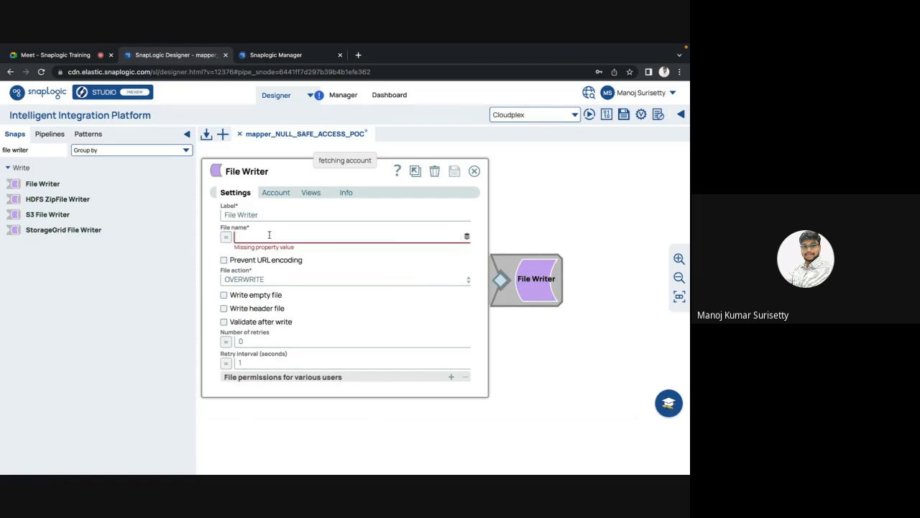
type("example")
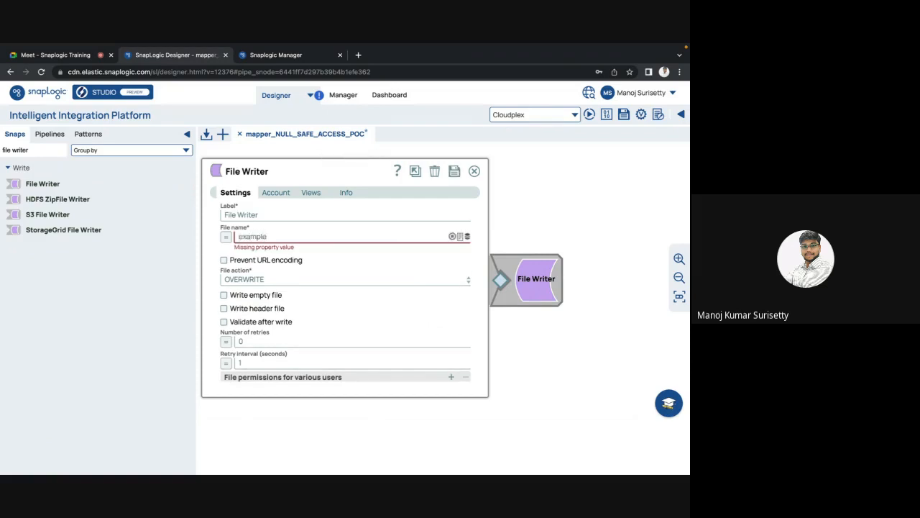
key("BackSpace")
key("BackSpace")
key("BackSpace")
key("BackSpace")
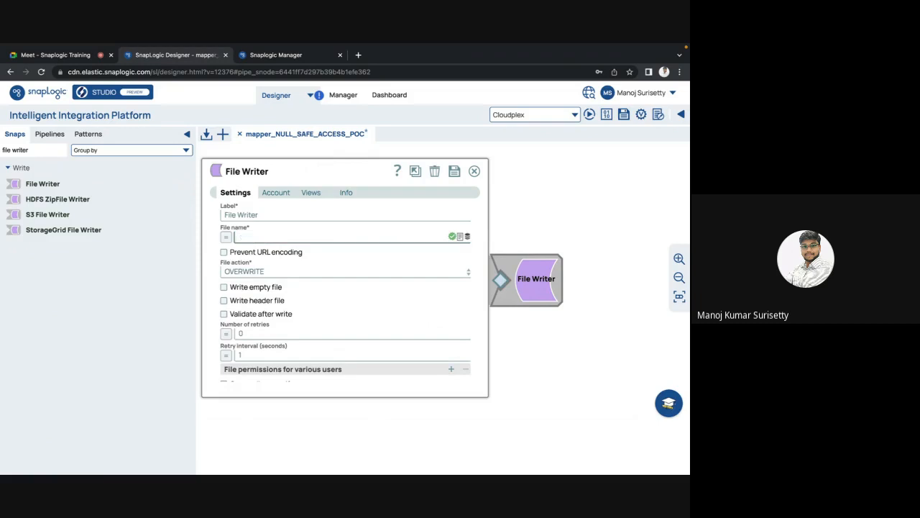
type("destination1")
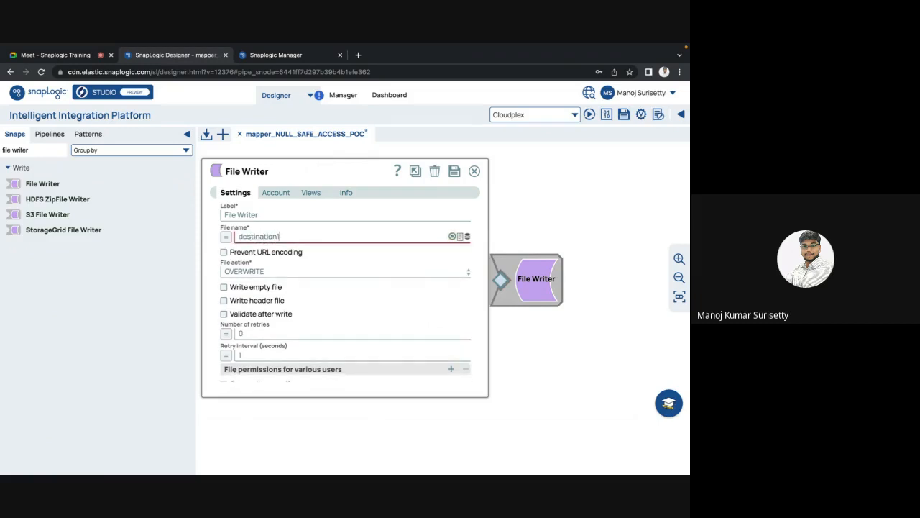
type(".csv")
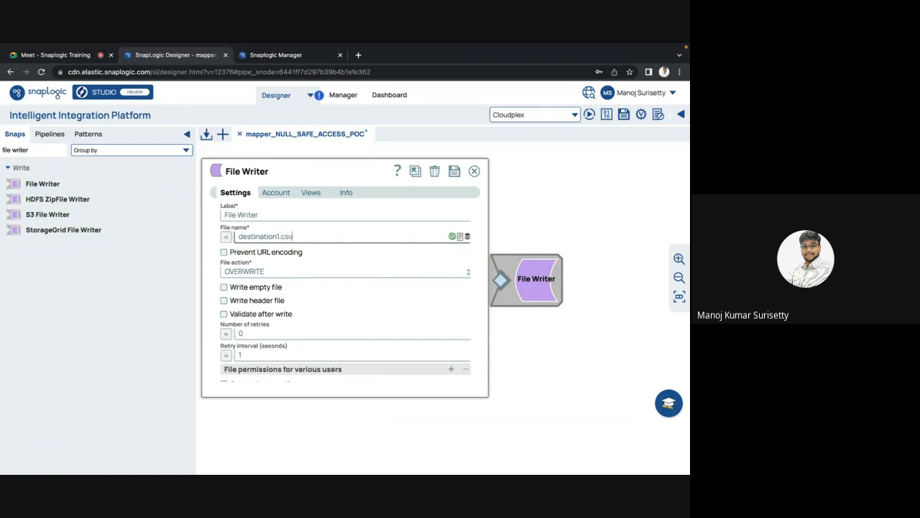
left_click(455, 178)
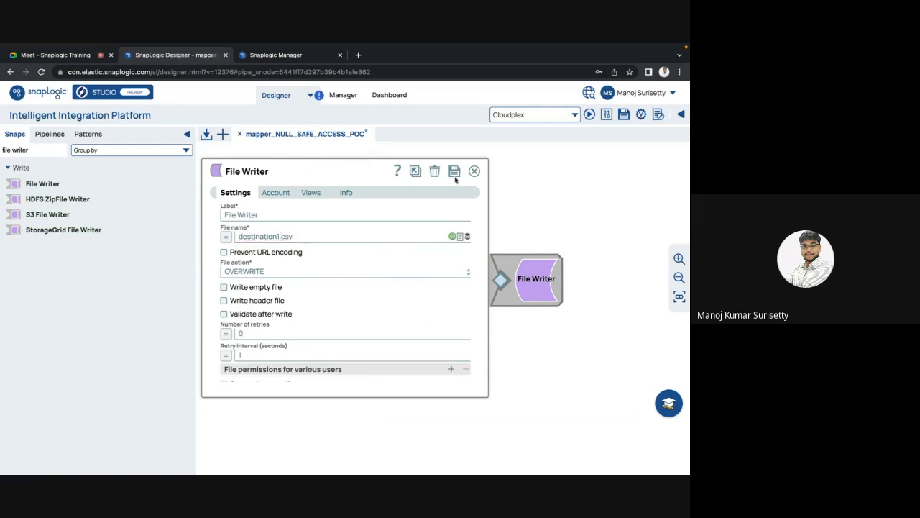
left_click(455, 177)
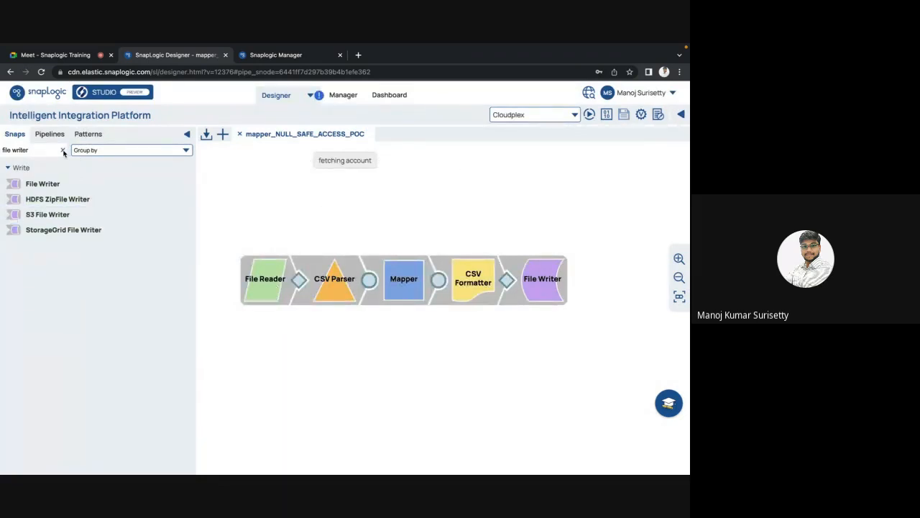
Separate the CSV Formatter from the Mapper and insert a Copy snap between them
left_click(63, 151)
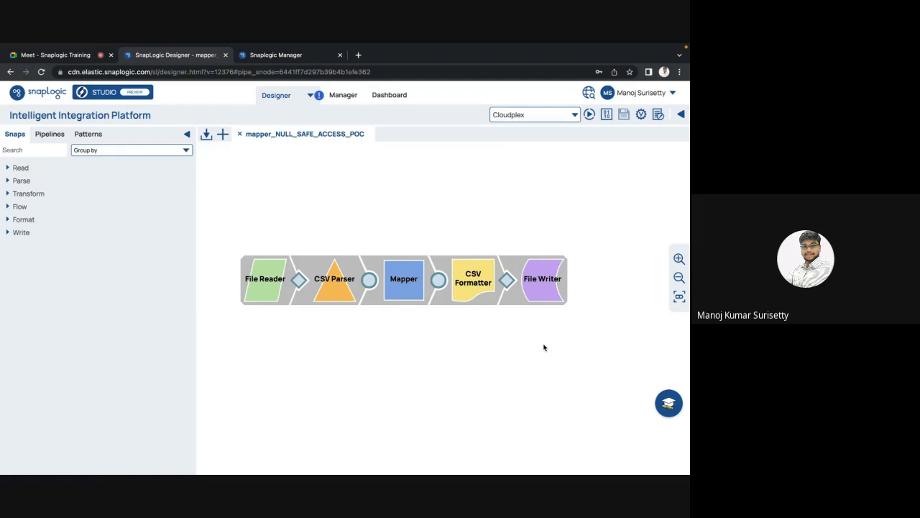
left_click(438, 280)
left_click_drag(464, 285, 534, 285)
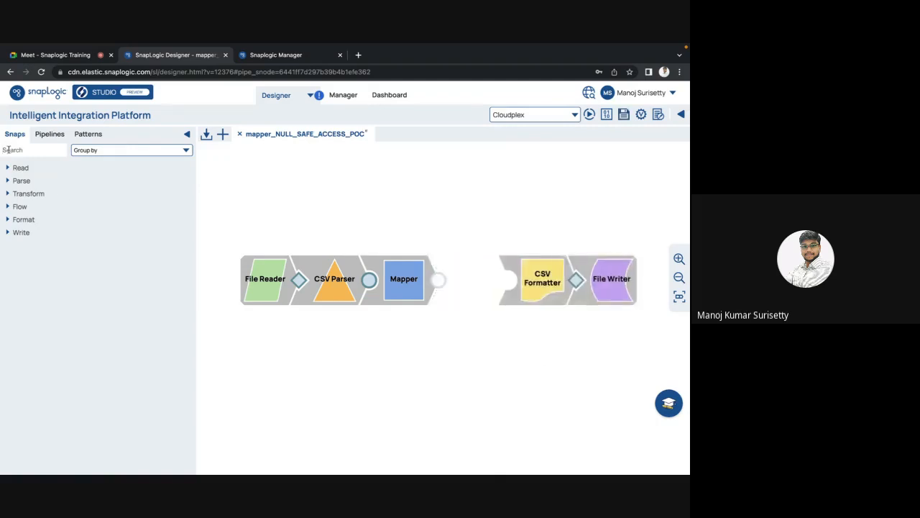
left_click(8, 149)
type("copy")
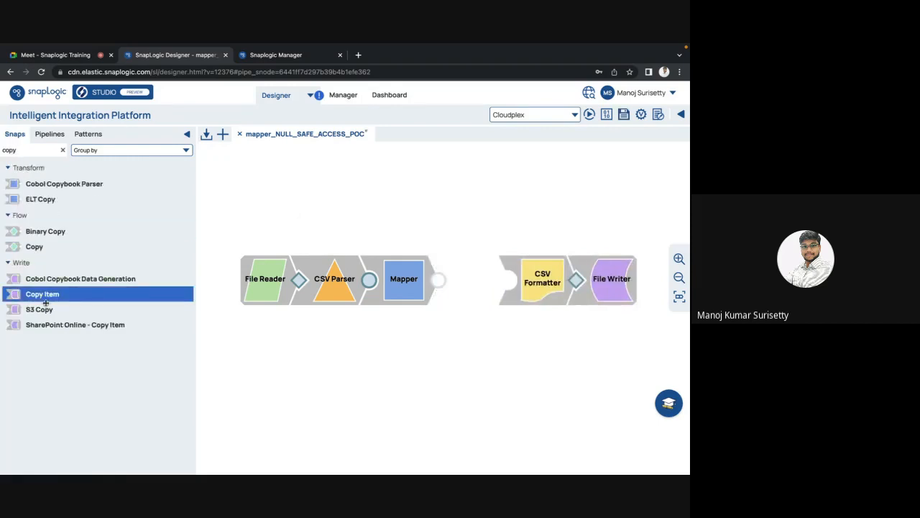
left_click_drag(34, 245, 472, 286)
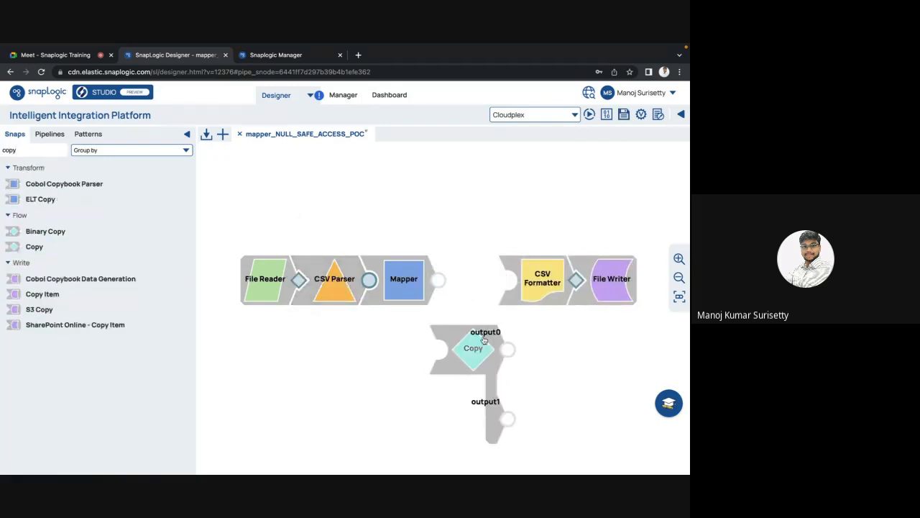
left_click_drag(481, 347, 473, 271)
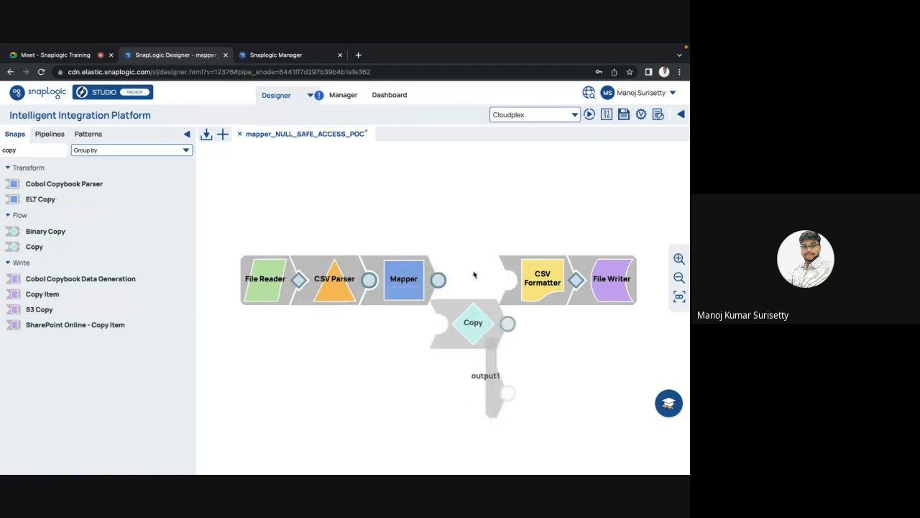
Duplicate the CSV Formatter and File Writer snaps onto the Copy snap's output1 branch
right_click(543, 286)
left_click(530, 317)
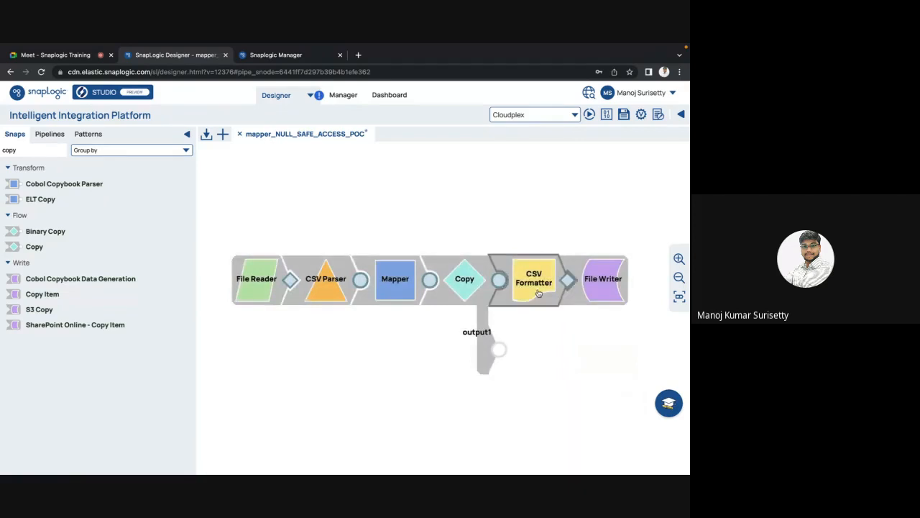
key("ctrl+c")
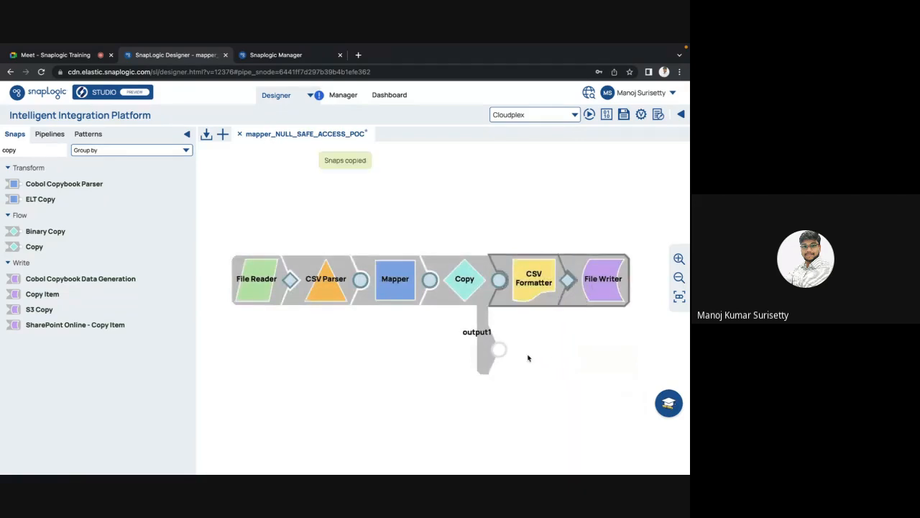
left_click(528, 356)
key("ctrl+v")
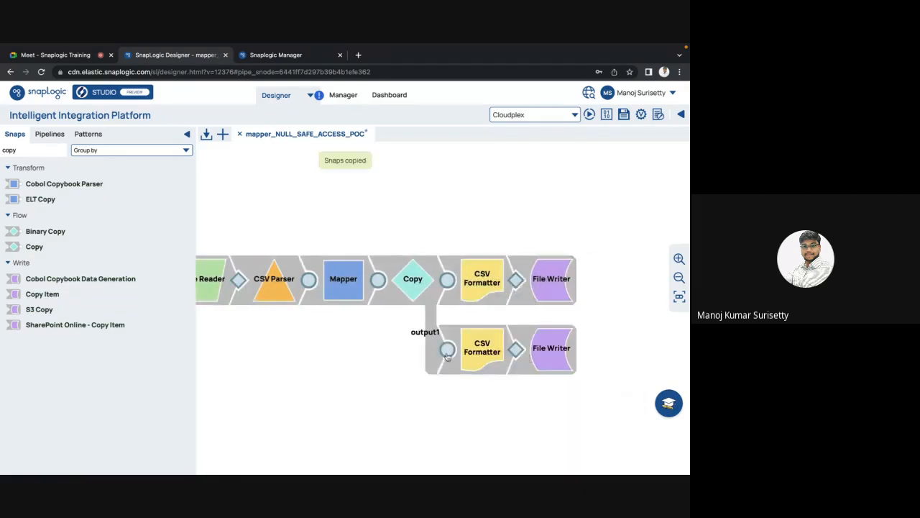
Set the file name of the output1 branch's File Writer to destination2.csv and save the settings
left_click(541, 358)
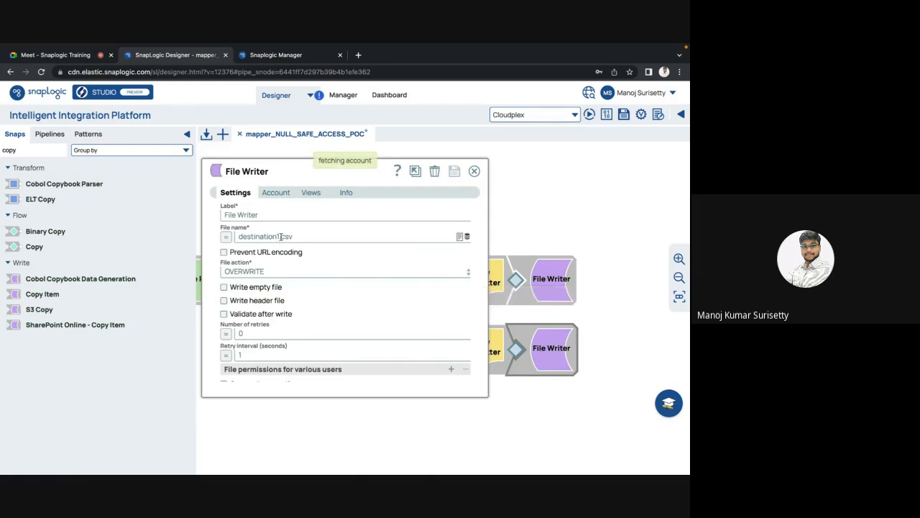
left_click(281, 236)
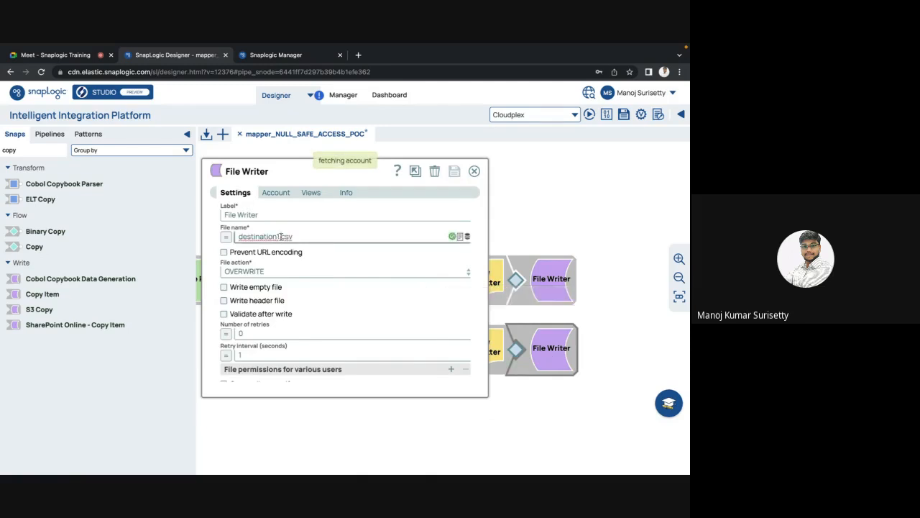
type("2")
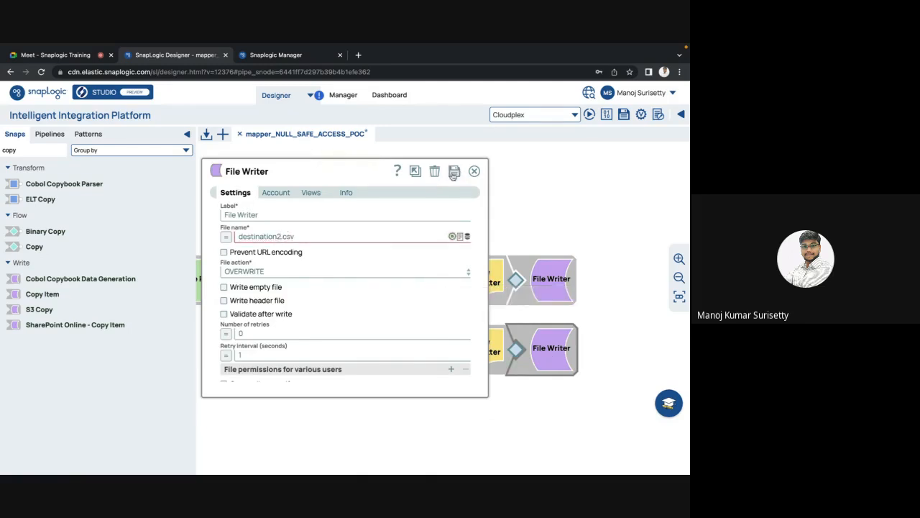
left_click(454, 172)
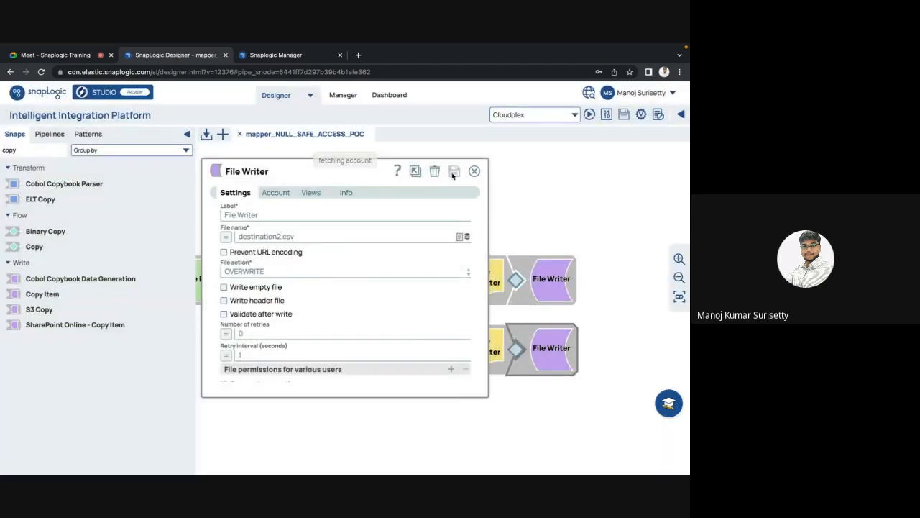
Detach the output1 branch's CSV Formatter from the Copy snap and insert a duplicate of the Mapper between them
left_click(680, 297)
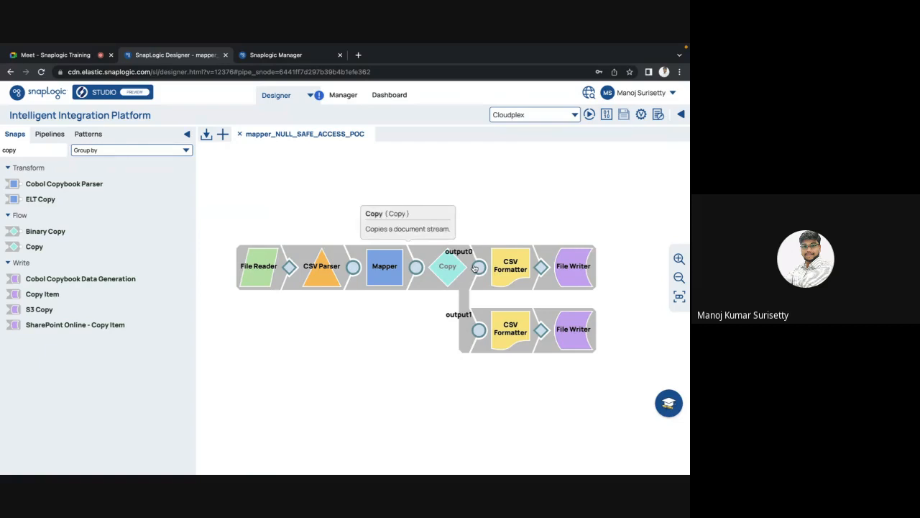
left_click(479, 331)
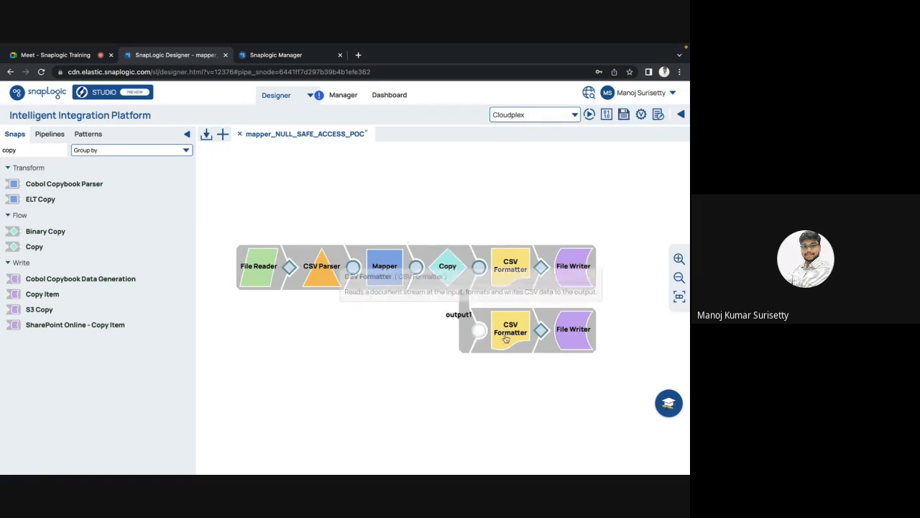
left_click_drag(506, 339, 572, 339)
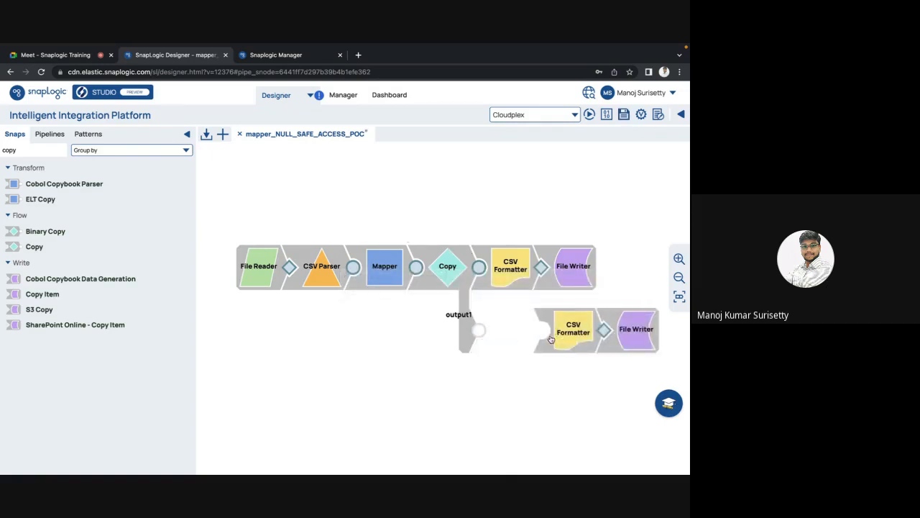
left_click(381, 281)
key("ctrl+c")
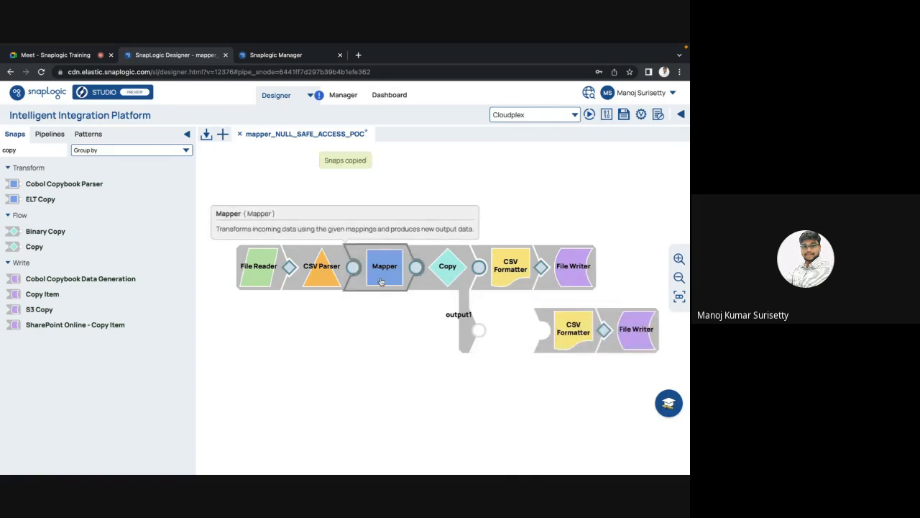
left_click(496, 337)
key("ctrl+v")
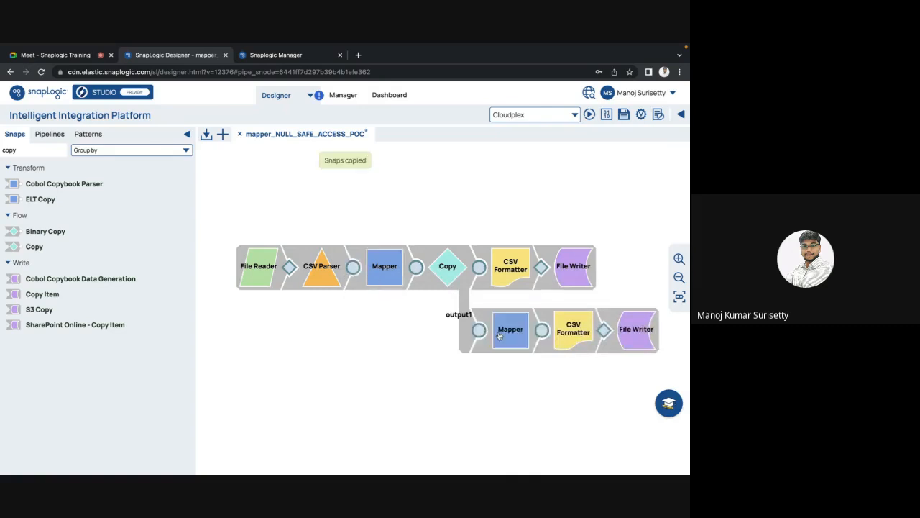
Delete every mapping in the output1 branch's Mapper except $EMPLOYEE_ID, $FIRST_NAME and $LAST_NAME, and save it
left_click(500, 337)
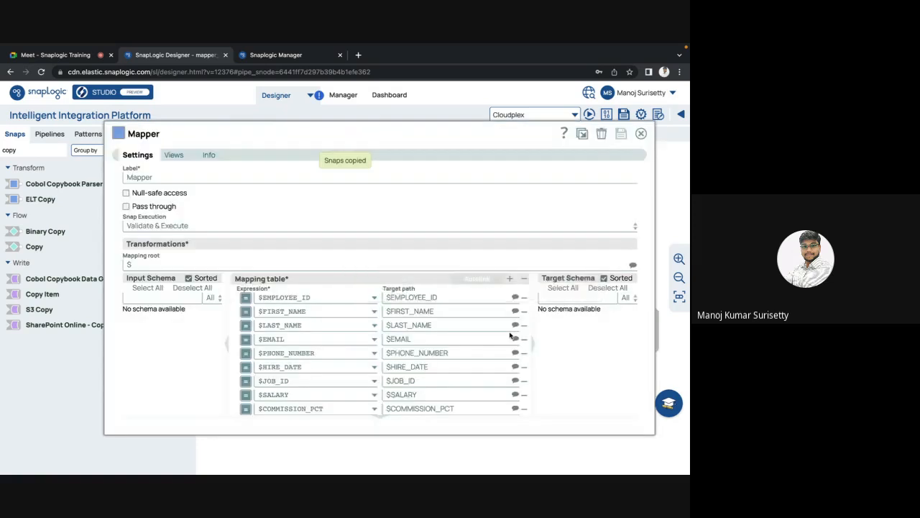
scroll(510, 336, "down", 1)
scroll(514, 323, "up", 1)
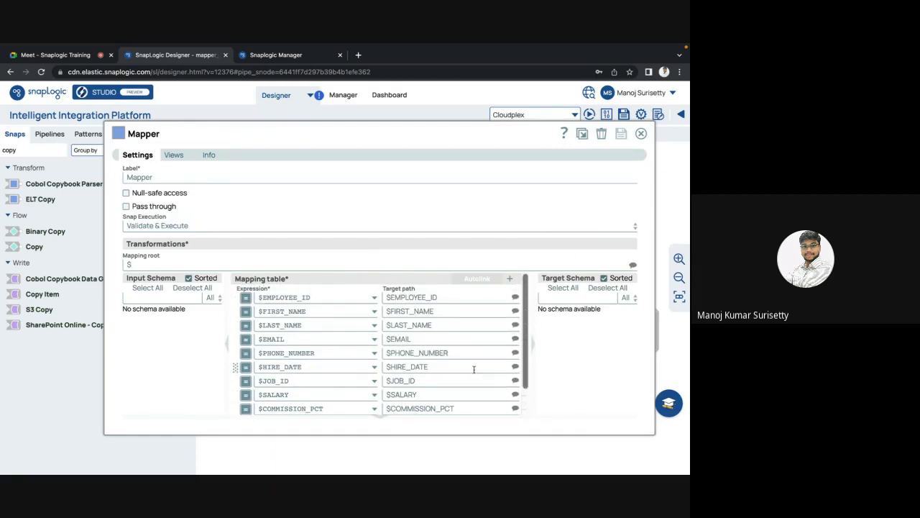
left_click(525, 343)
left_click(525, 343)
left_click(525, 343)
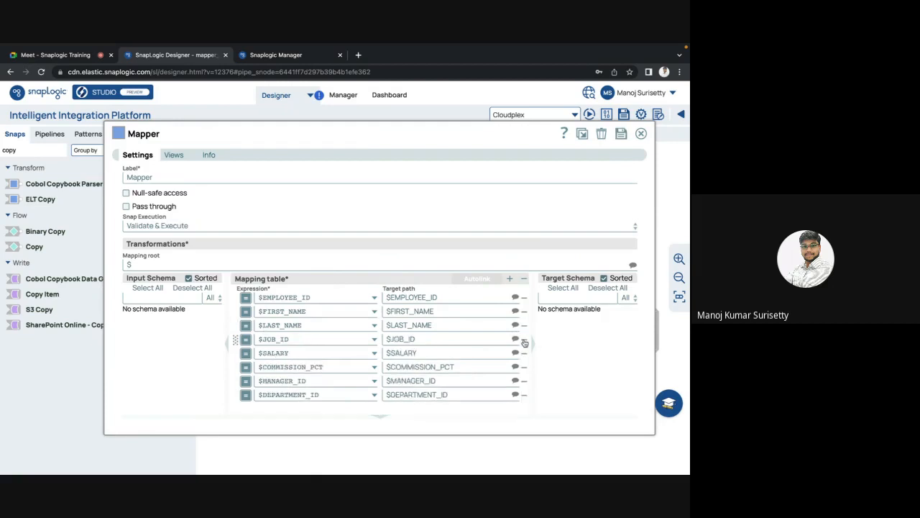
left_click(524, 343)
left_click(524, 343)
left_click(524, 343)
left_click(524, 343)
left_click(524, 343)
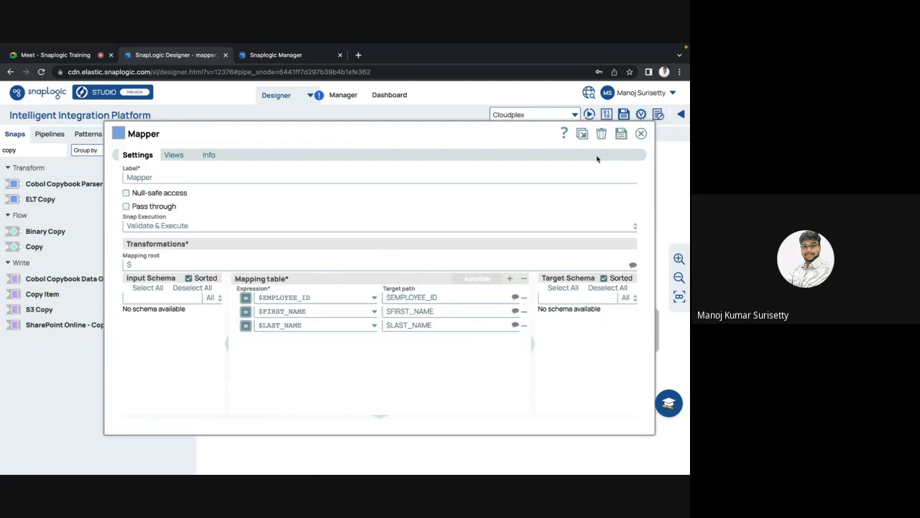
left_click(623, 133)
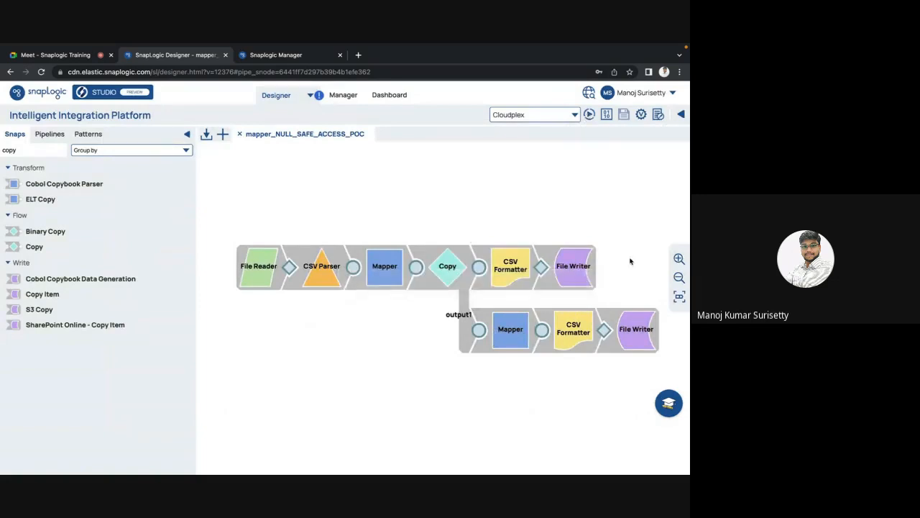
Execute the pipeline and refresh the Sample POC Project's asset list in SnapLogic Manager
left_click(589, 114)
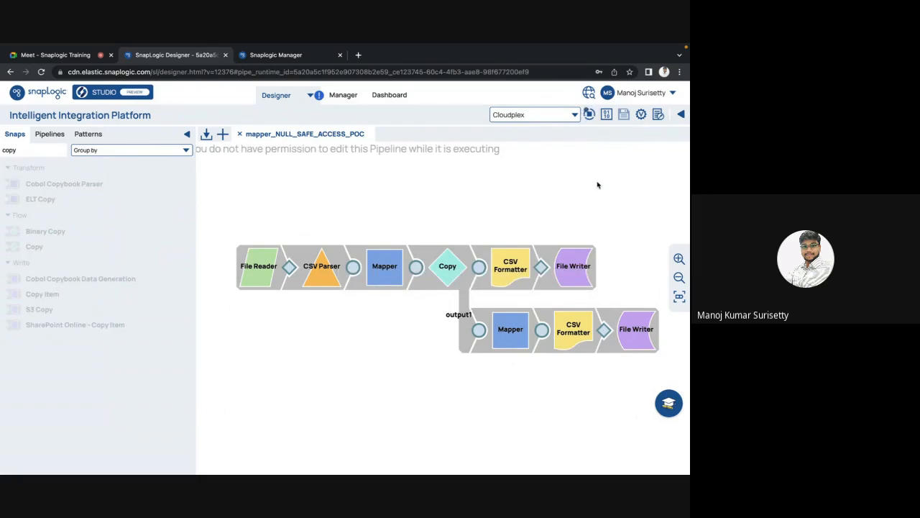
left_click(273, 61)
left_click(649, 182)
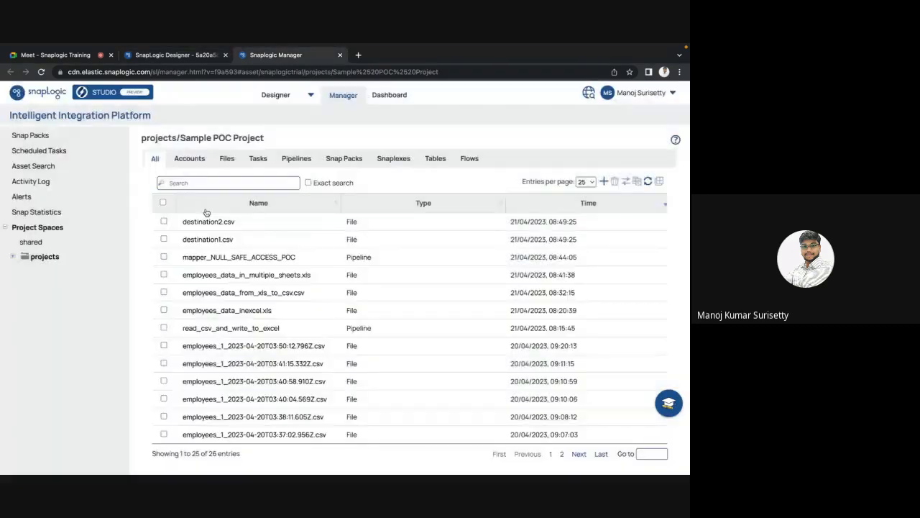
Check the pipeline's execution status in Designer and preview the contents of destination1.csv in Manager
left_click(164, 57)
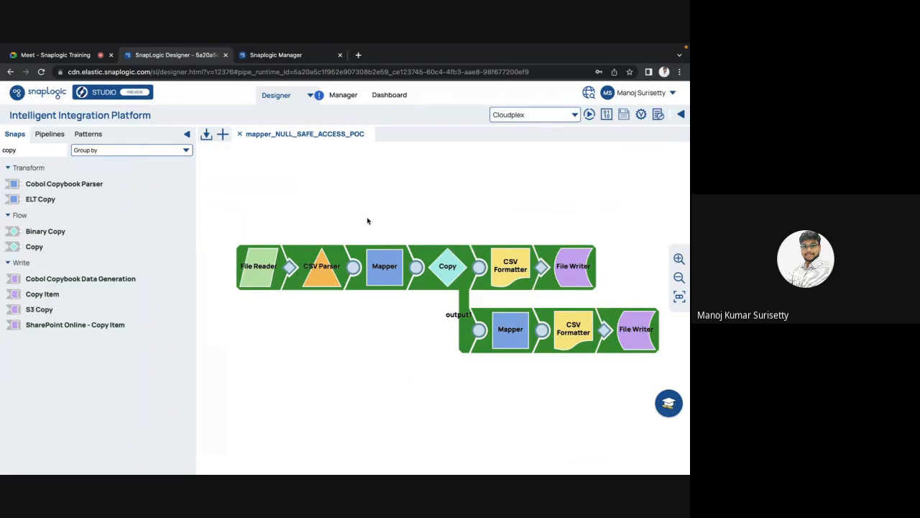
left_click(279, 56)
right_click(236, 239)
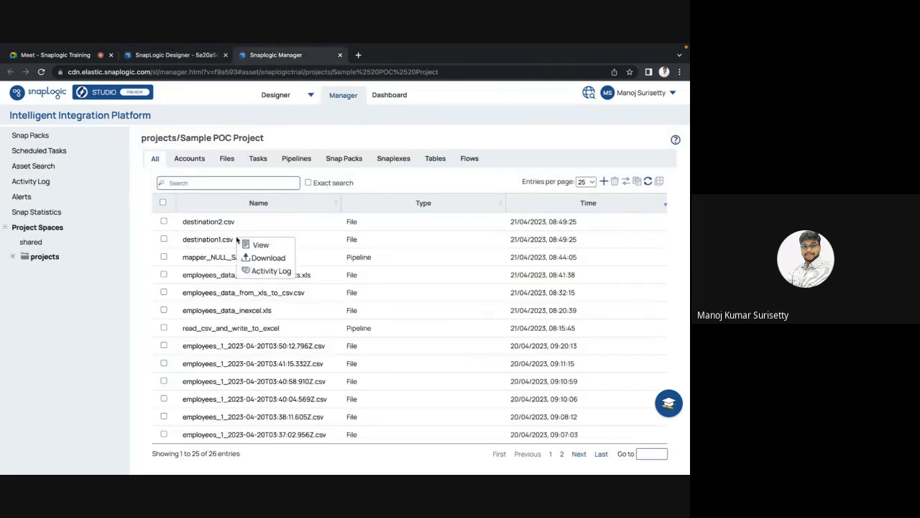
left_click(254, 246)
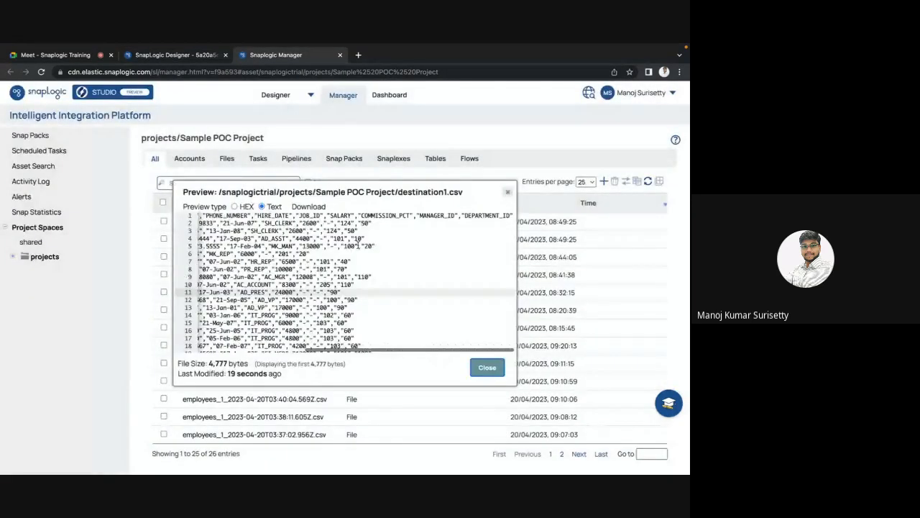
Close the destination1.csv preview and preview the contents of destination2.csv in the Sample POC Project
left_click(488, 367)
right_click(239, 223)
left_click(253, 228)
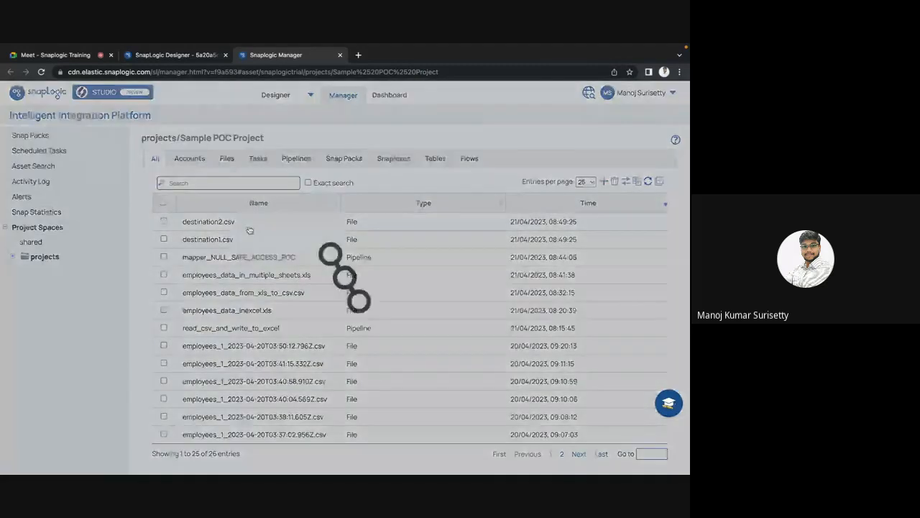
left_click(488, 367)
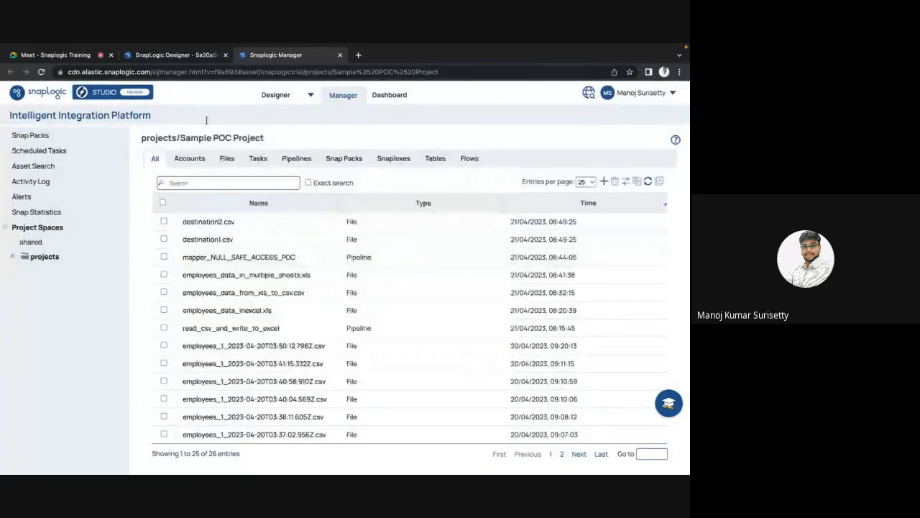
Switch to SnapLogic Designer, delete the $LAST_NAME mapping from the Mapper before the Copy snap, and save it
left_click(173, 55)
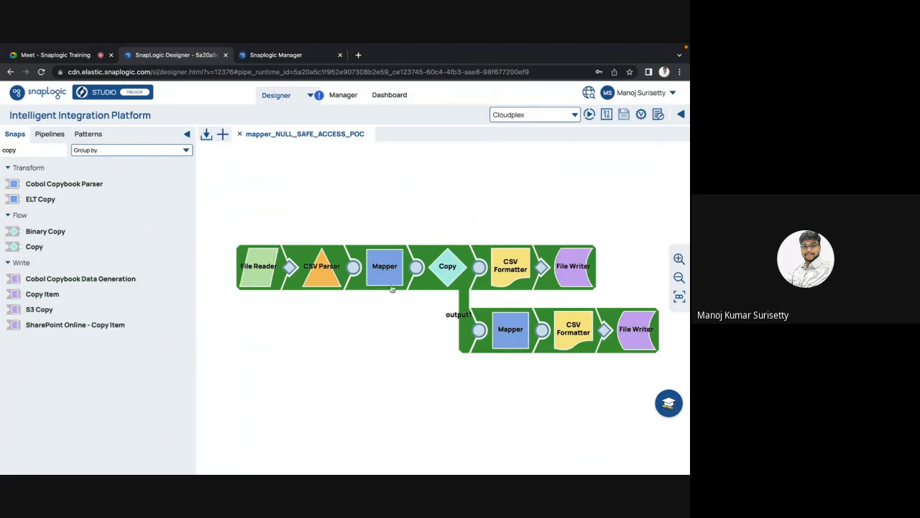
mouse_move(392, 280)
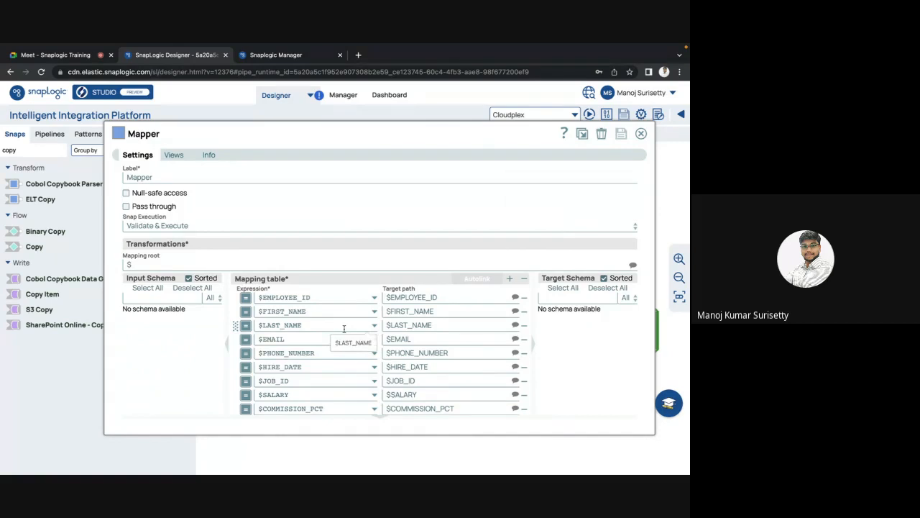
left_click(524, 329)
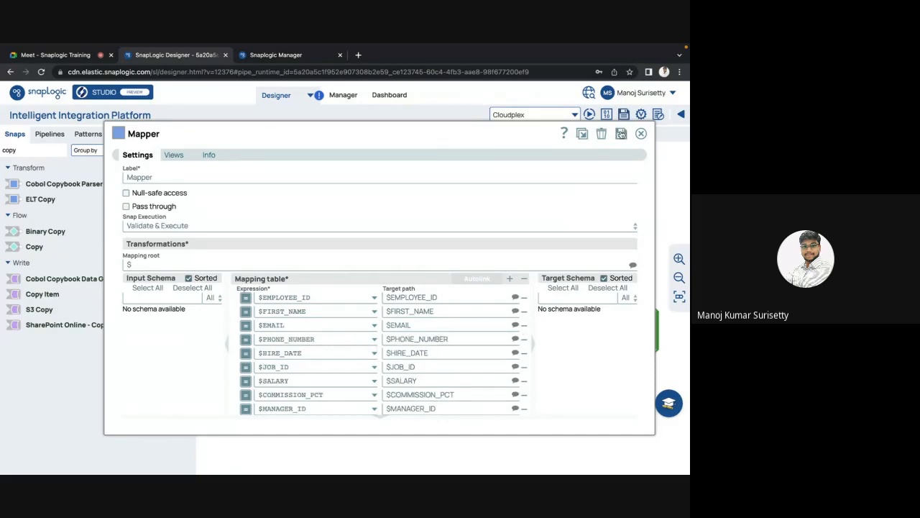
left_click(621, 134)
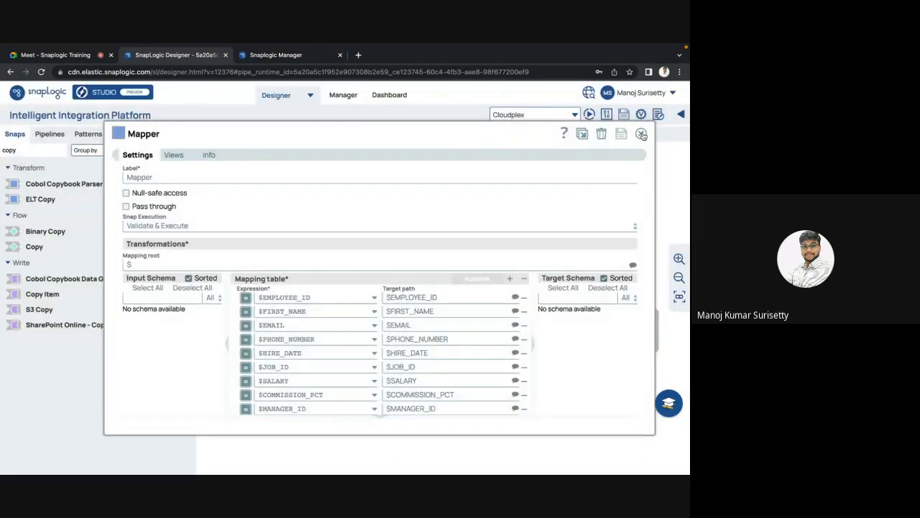
left_click(642, 134)
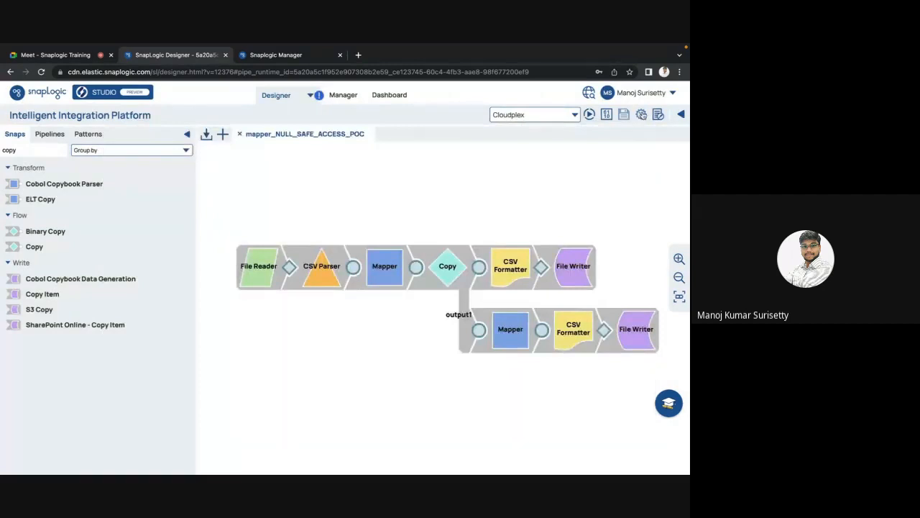
Validate the pipeline and inspect the settings of the output1 branch's Mapper
left_click(641, 114)
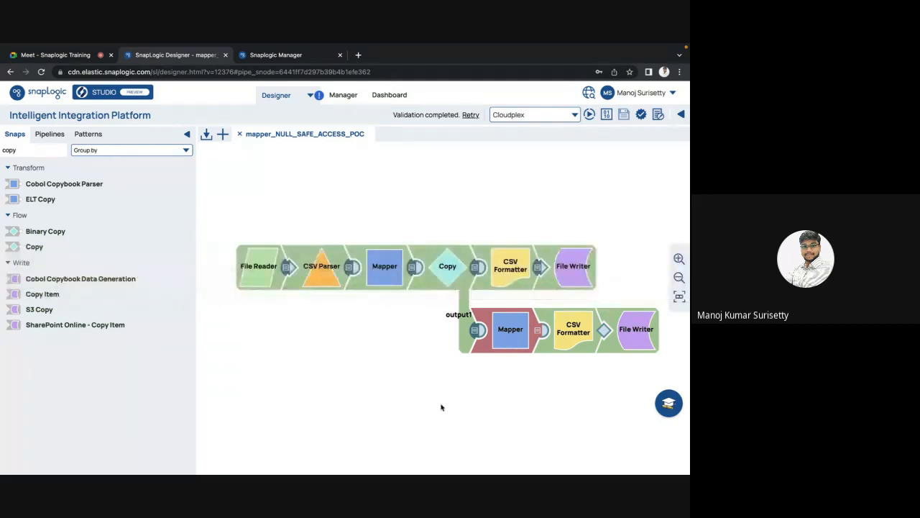
left_click(495, 339)
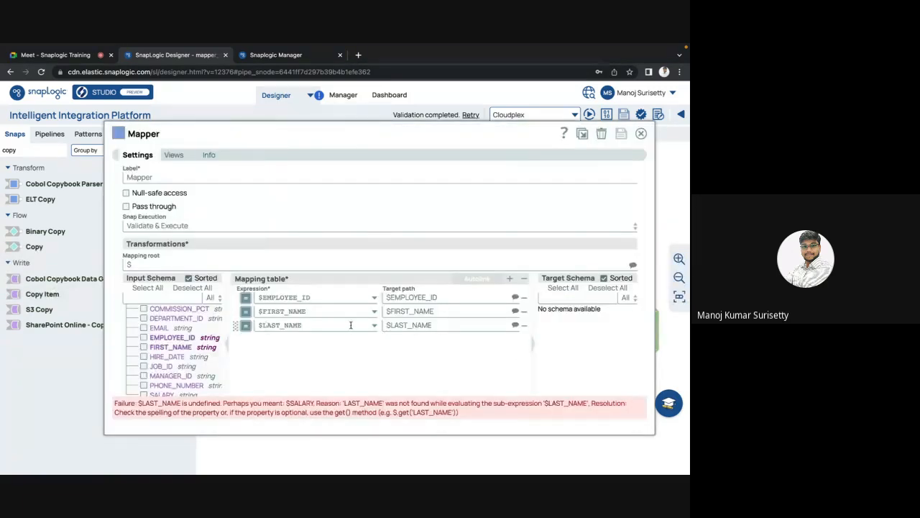
left_click(641, 134)
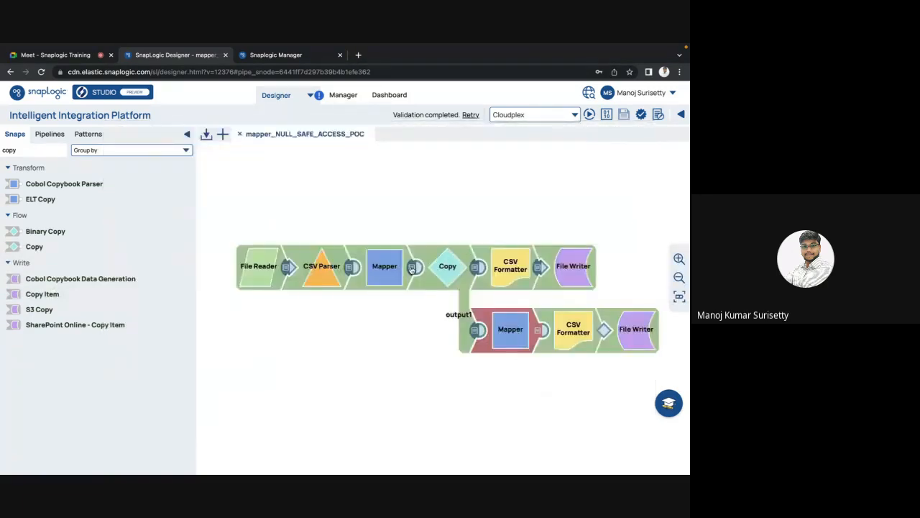
Preview the output data of the Mapper before the Copy snap and check its columns
left_click(412, 267)
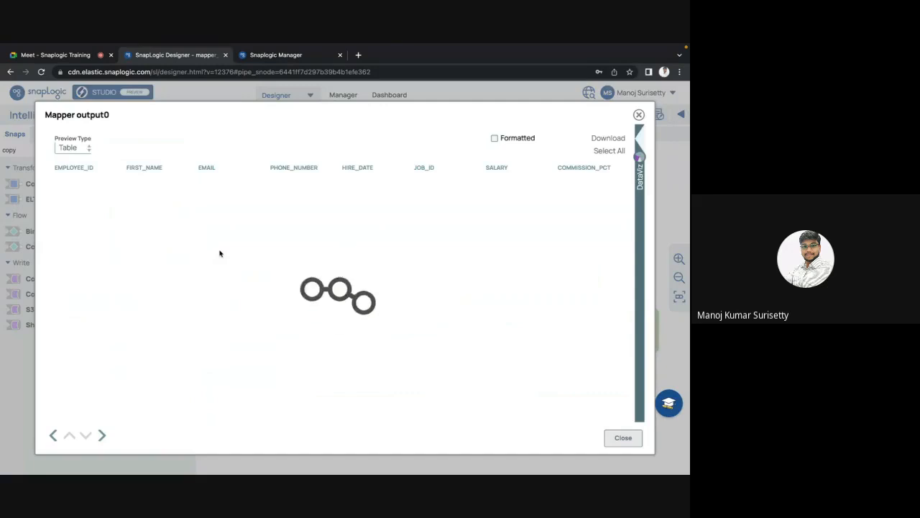
scroll(403, 307, "right", 2)
scroll(404, 307, "left", 2)
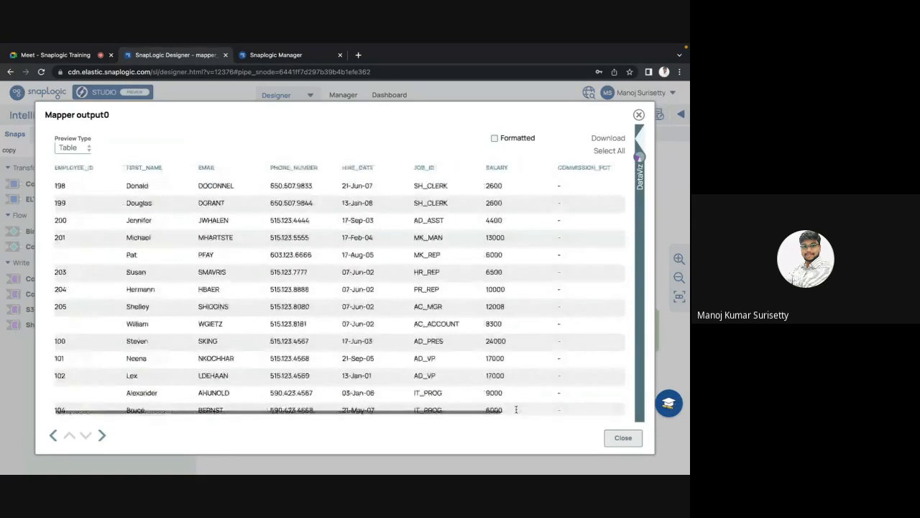
left_click(618, 436)
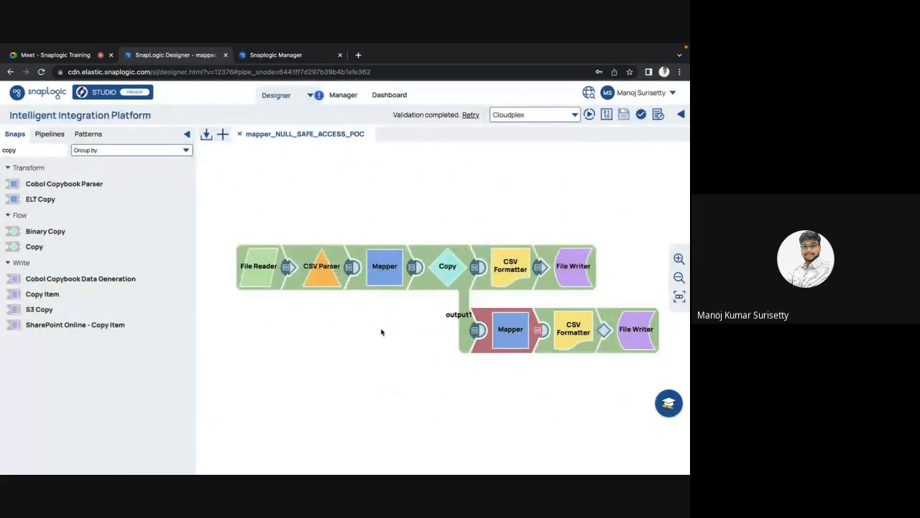
Compare the mapping table of the Mapper before the Copy snap with that of the output1 branch's Mapper
left_click(385, 266)
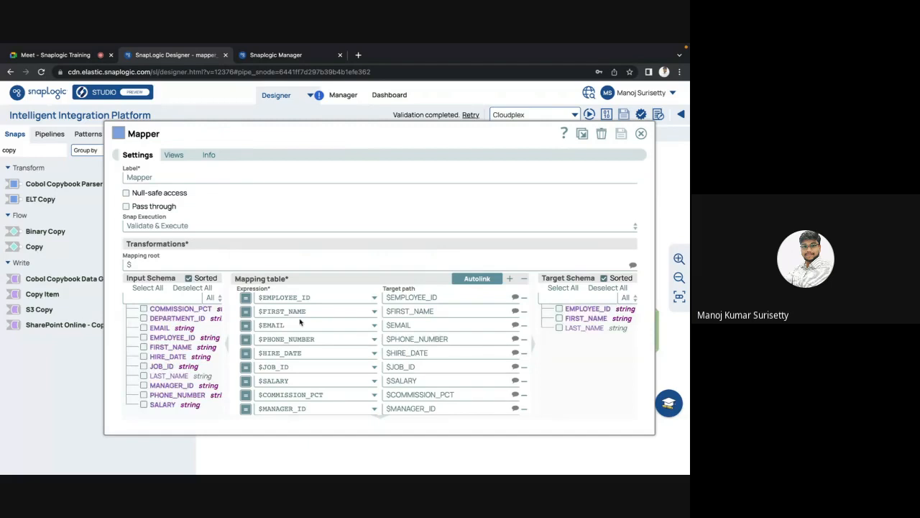
key("Escape")
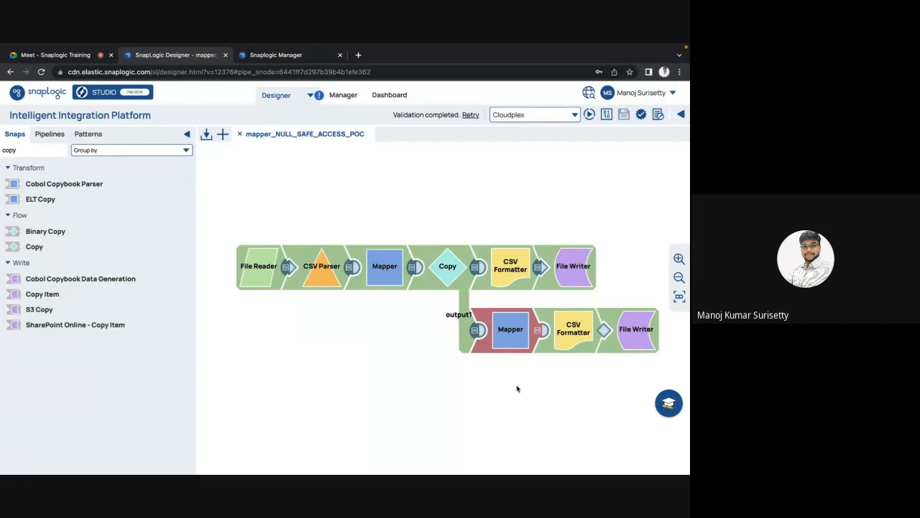
left_click(516, 331)
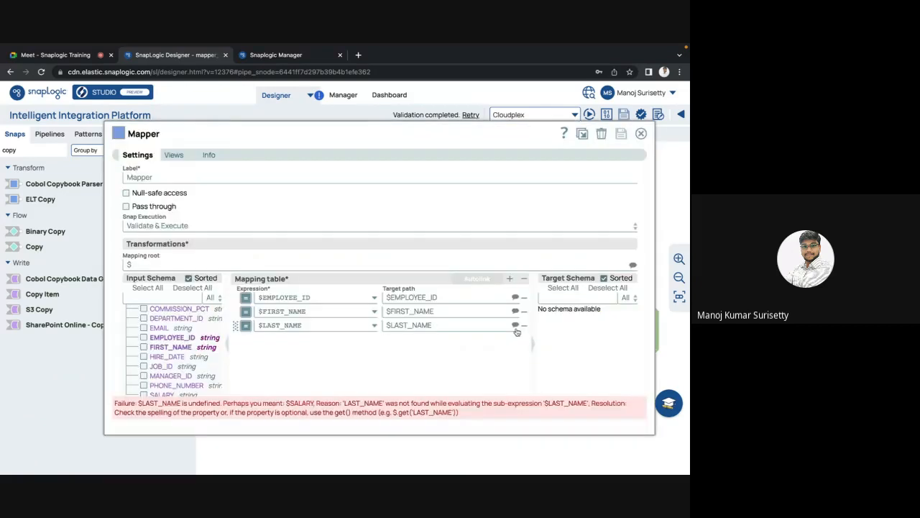
key("Escape")
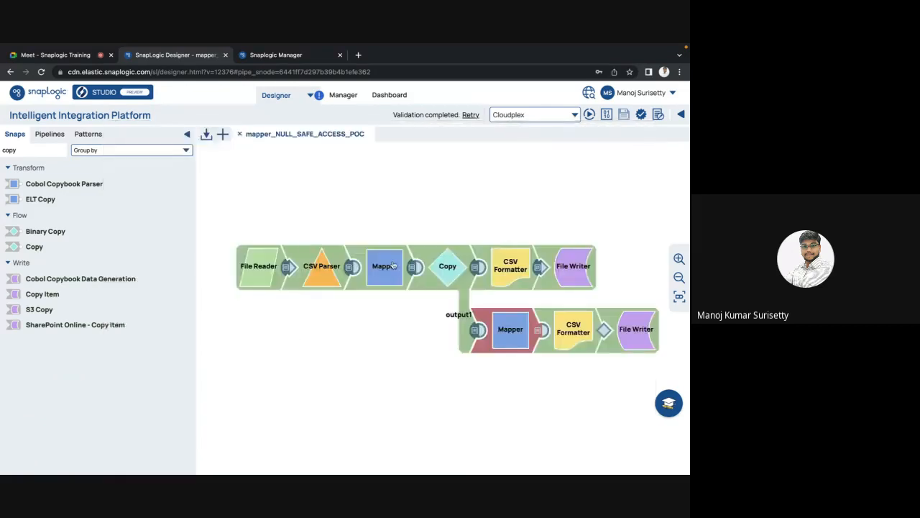
left_click(502, 337)
key("Escape")
left_click(379, 283)
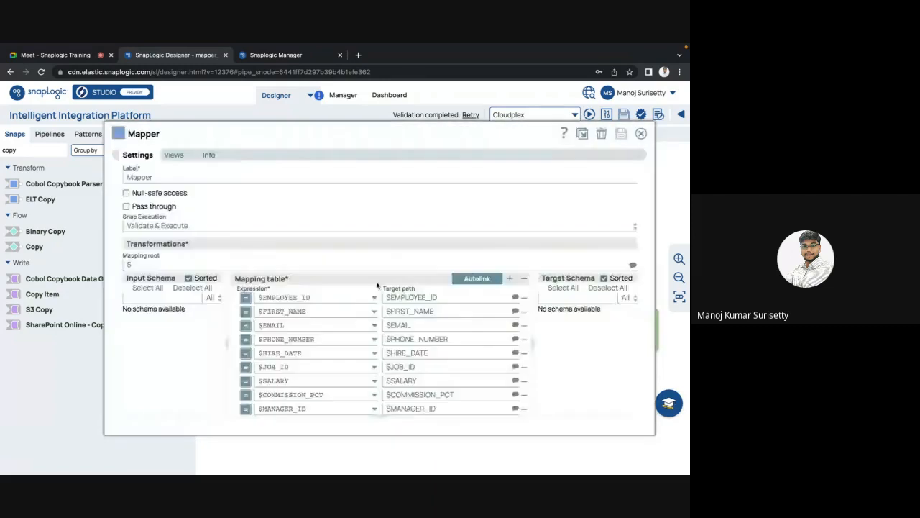
key("Escape")
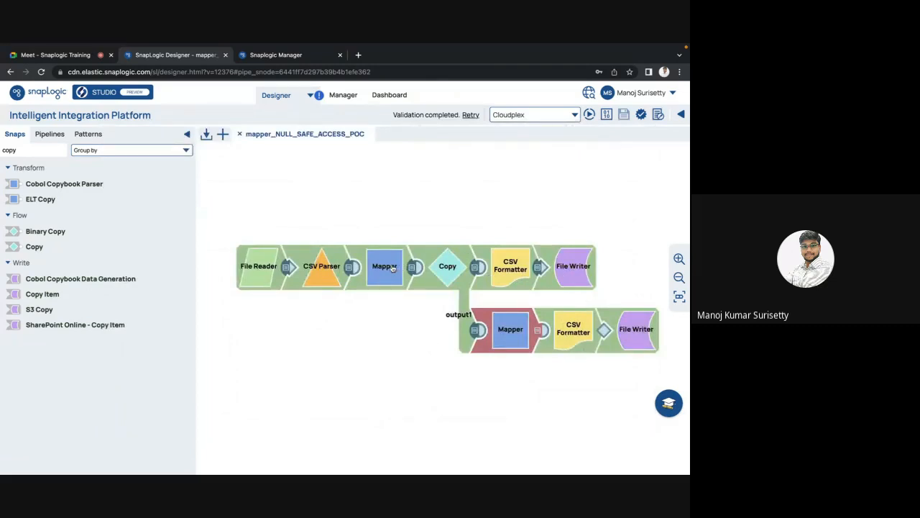
left_click(513, 341)
key("Escape")
Enable Null-safe access in the output1 branch's Mapper, save it and validate the pipeline
left_click(507, 337)
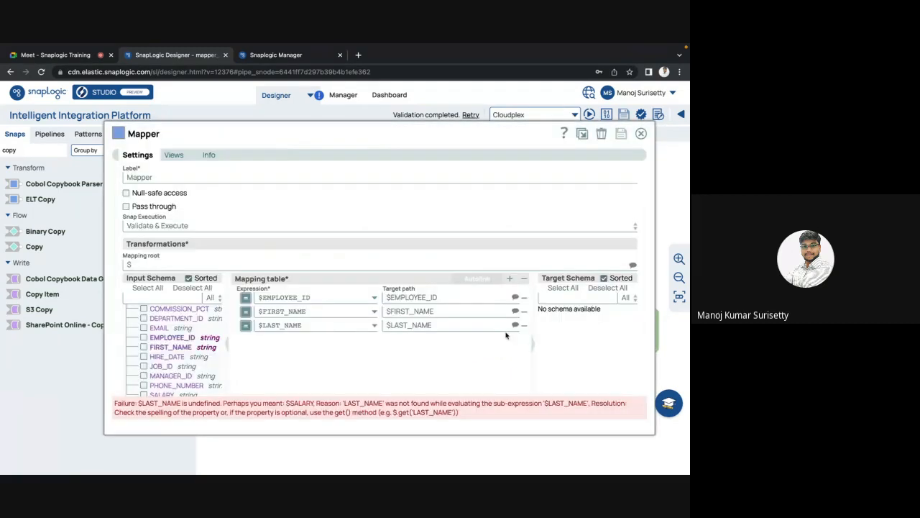
left_click(127, 193)
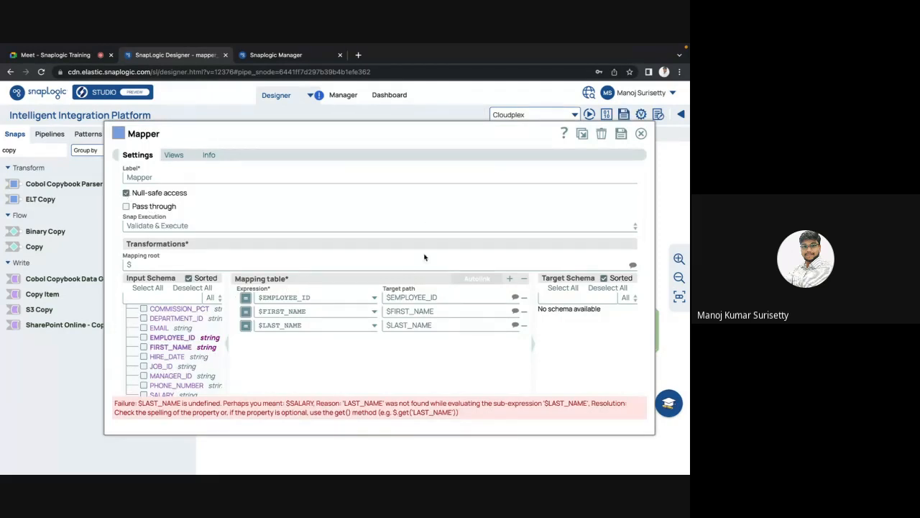
key("Escape")
left_click(433, 319)
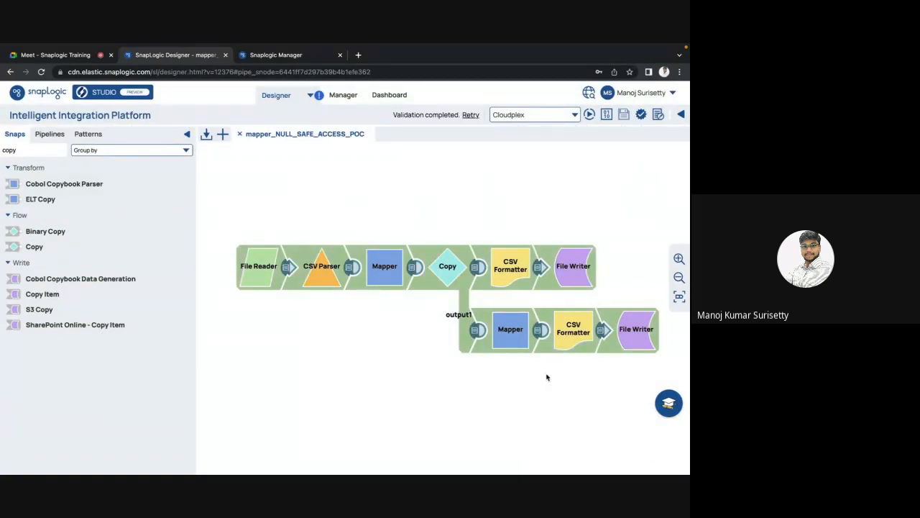
Preview the output data of the output1 branch's Mapper and check its LAST_NAME column
left_click(539, 333)
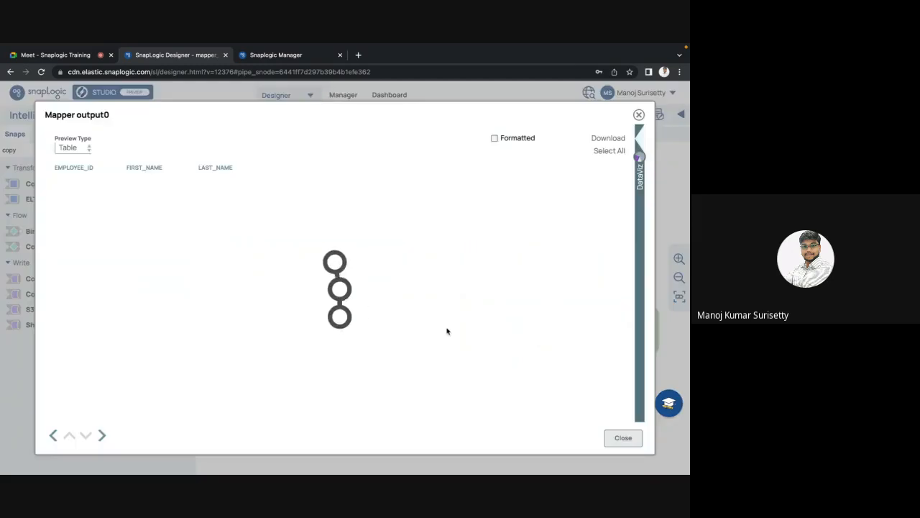
scroll(219, 314, "down", 10)
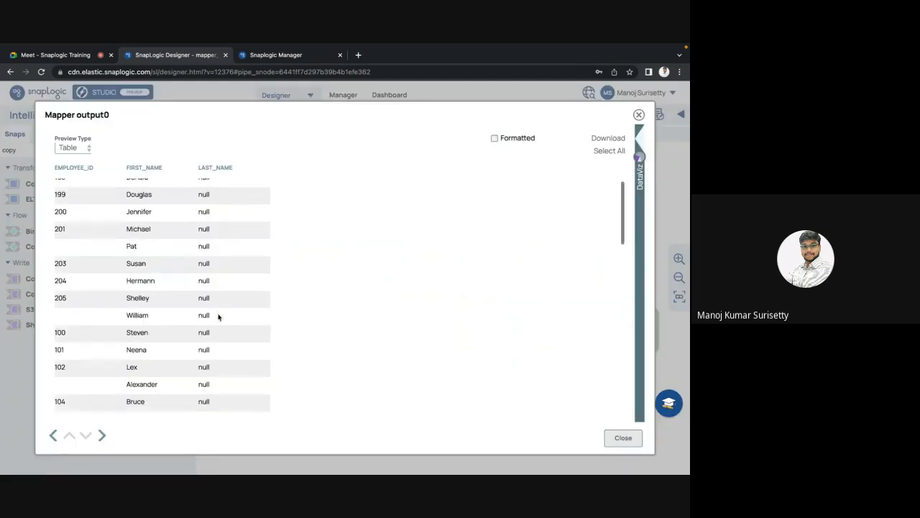
scroll(219, 317, "up", 5)
key("Escape")
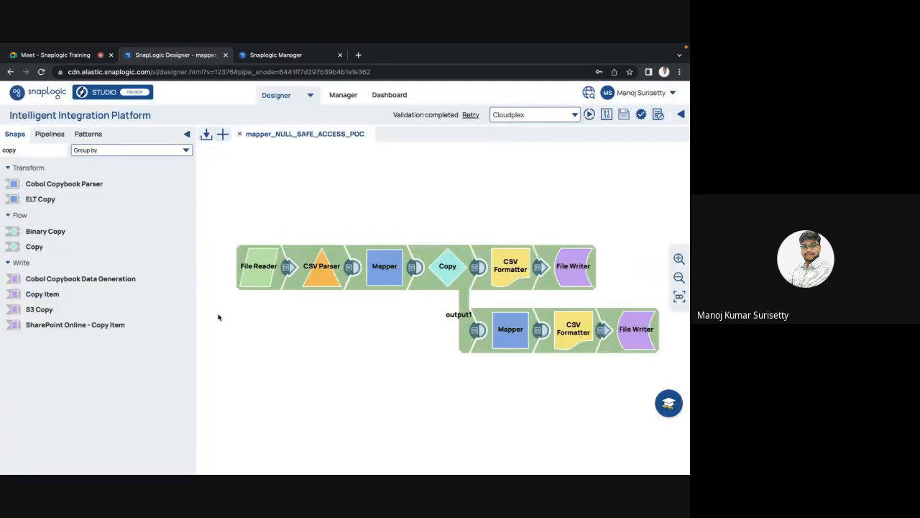
Review the output1 branch's Mapper settings, then preview its output and that of the following CSV Formatter
left_click(508, 330)
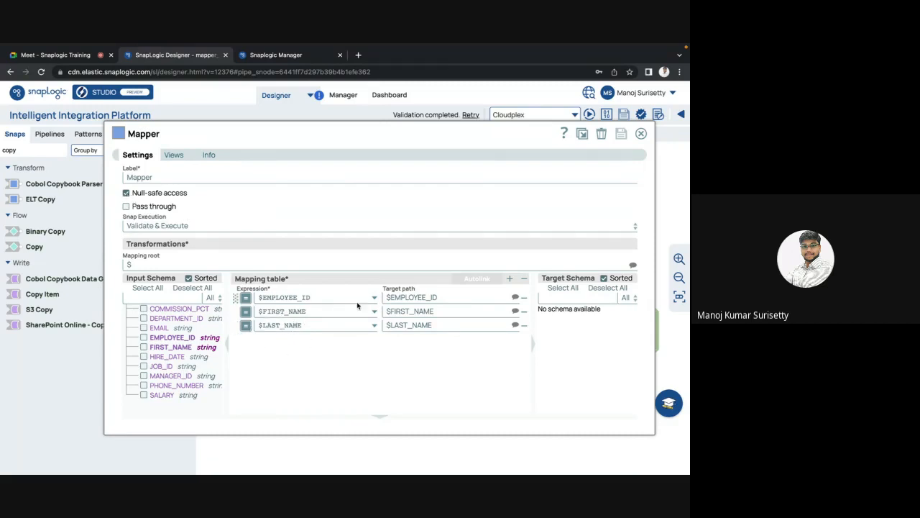
key("Escape")
left_click(538, 331)
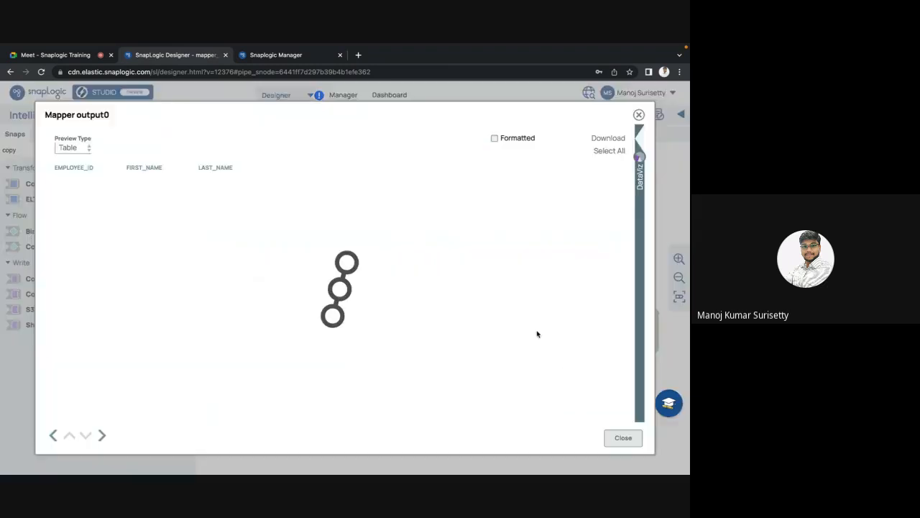
key("Escape")
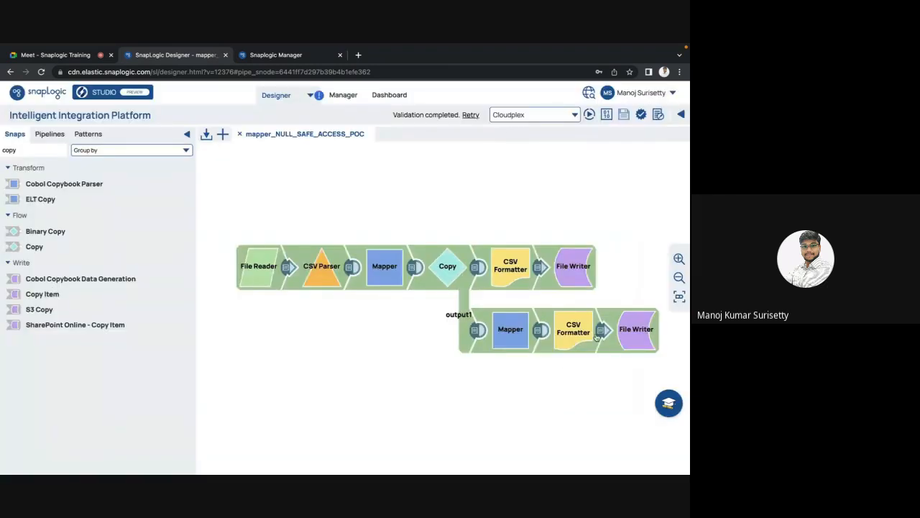
left_click(599, 331)
key("Escape")
Execute the pipeline in Designer and refresh the Sample POC Project's asset list in SnapLogic Manager
left_click(279, 56)
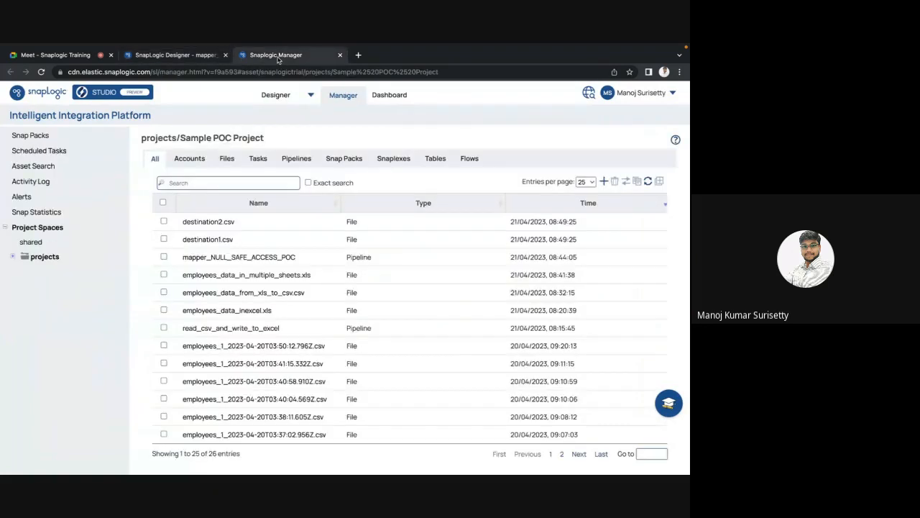
left_click(647, 184)
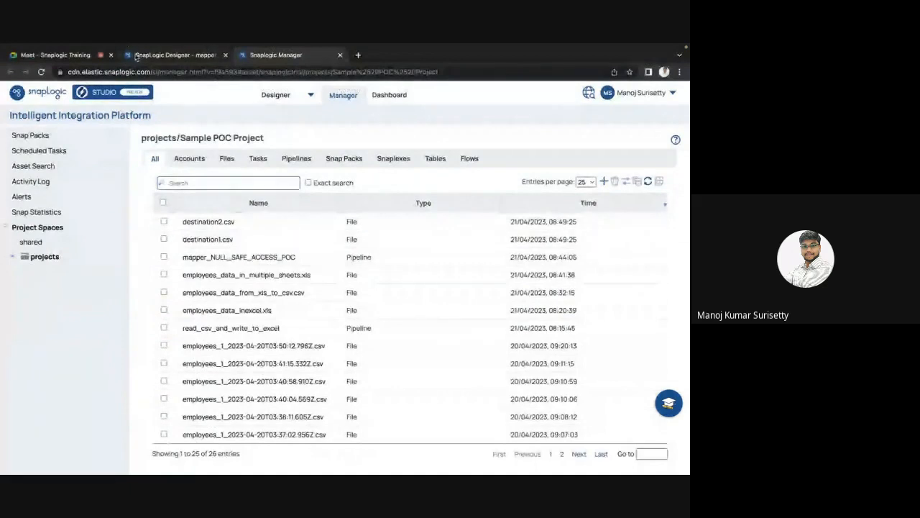
left_click(173, 54)
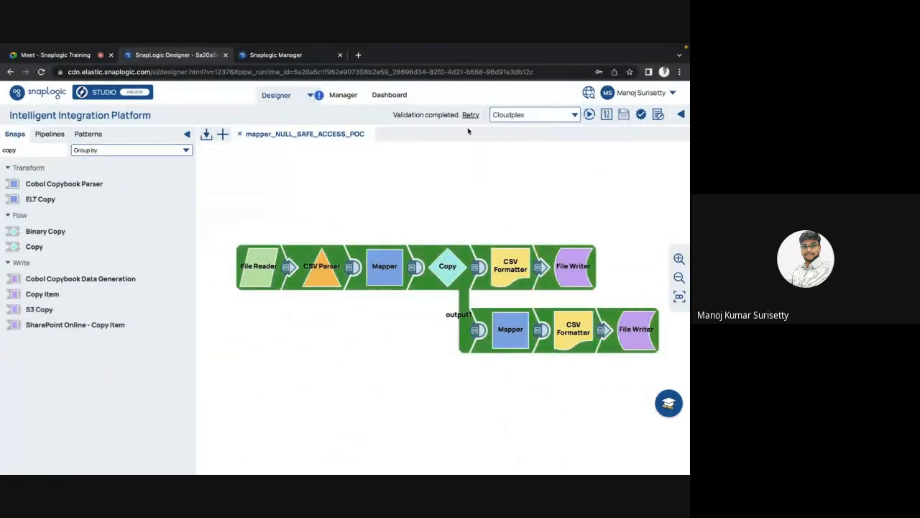
left_click(276, 55)
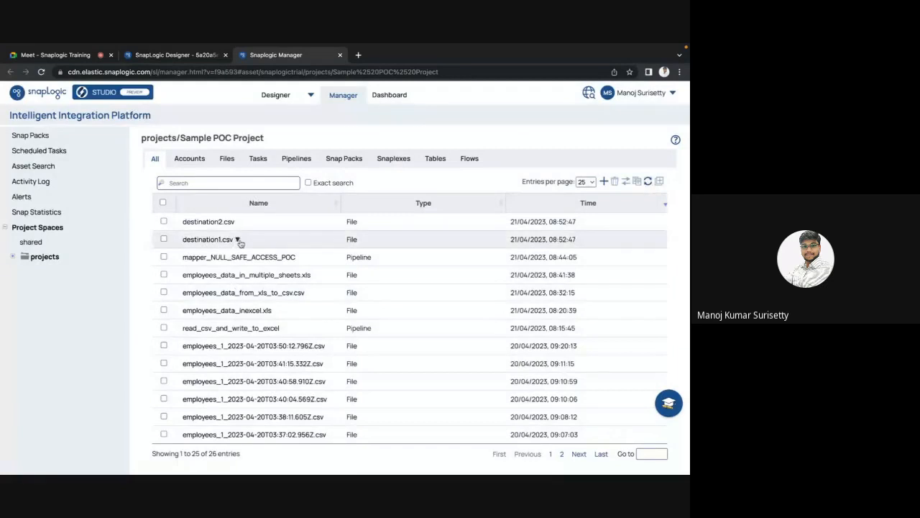
Preview the contents of destination1.csv, close it, and open the preview of destination2.csv
left_click(237, 241)
left_click(299, 275)
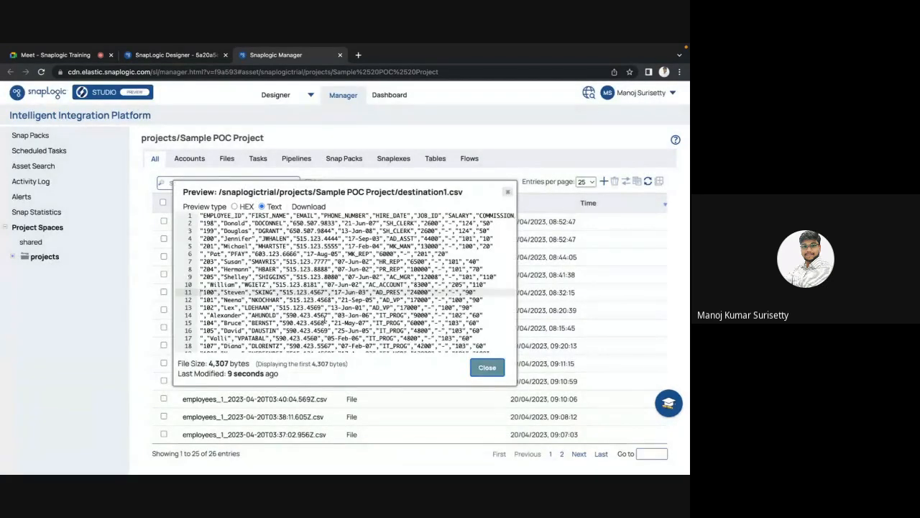
left_click(487, 367)
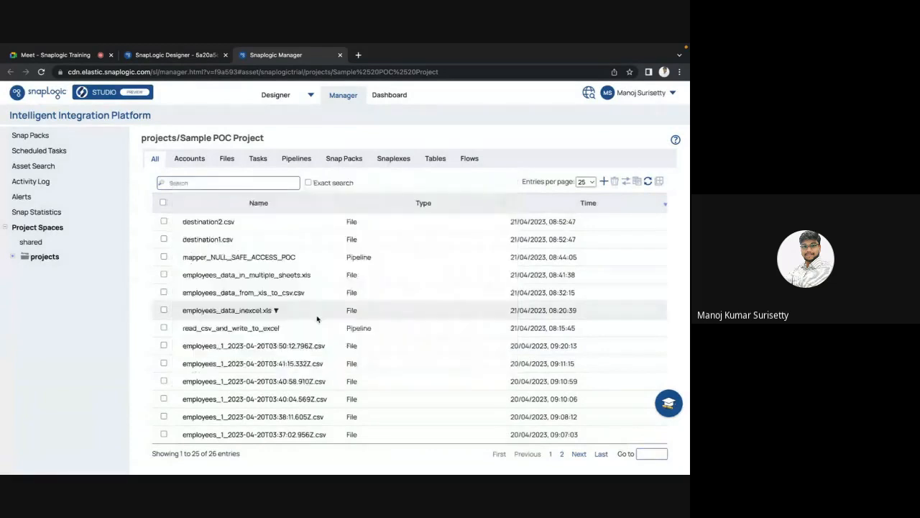
left_click(237, 223)
left_click(262, 229)
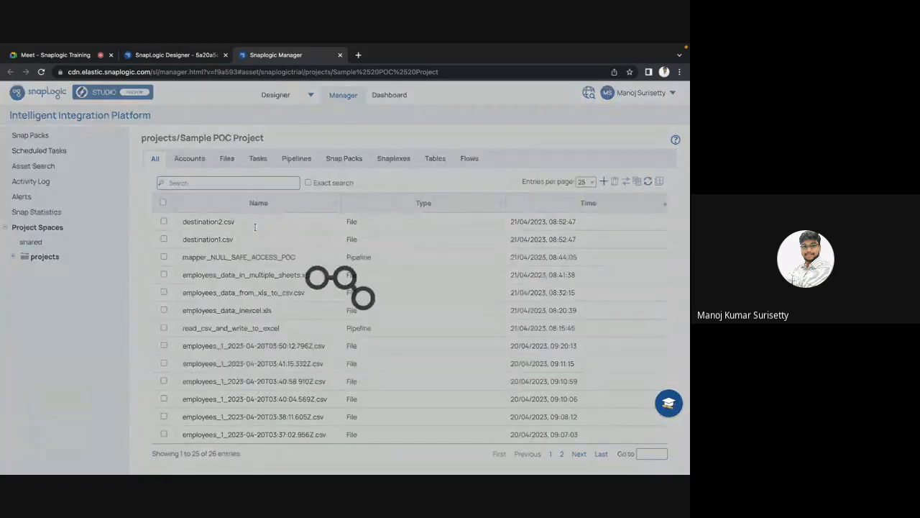
Check the LAST_NAME column through the last row of the destination2.csv preview and close the preview
key("Down")
key("Down")
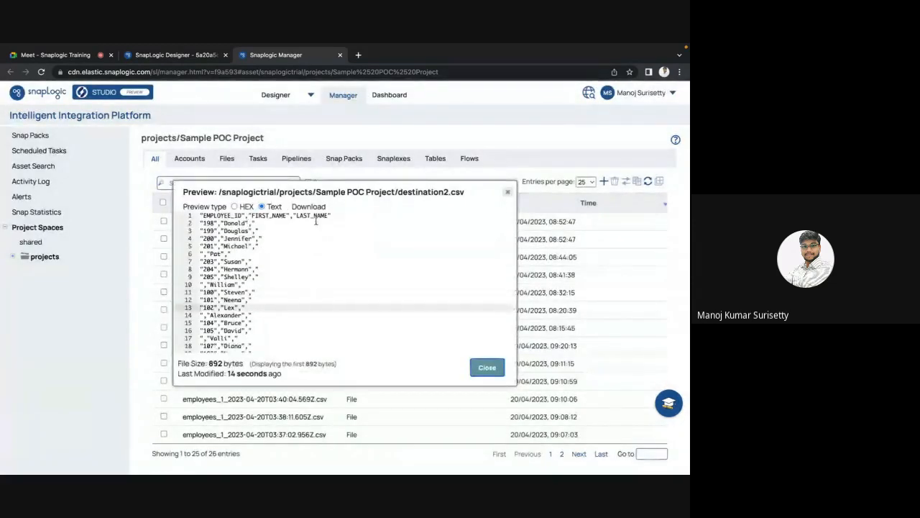
double_click(314, 216)
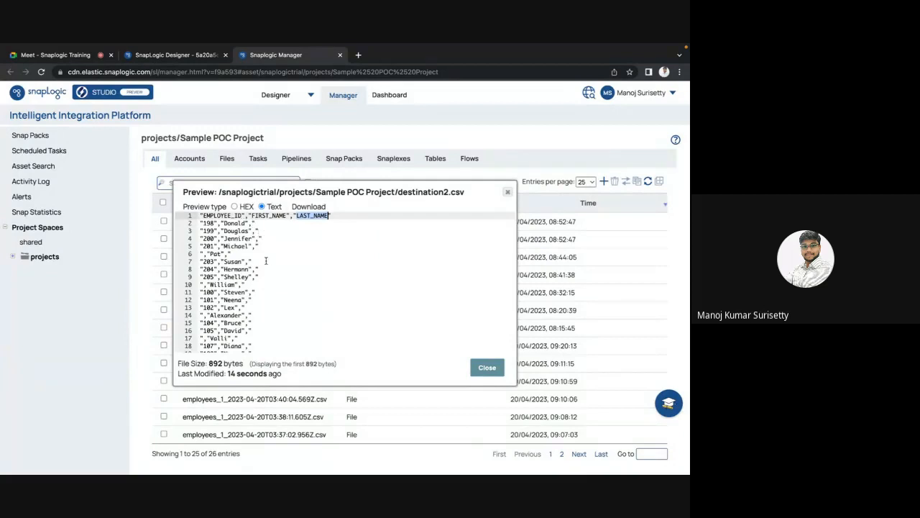
scroll(266, 262, "down", 1)
scroll(259, 281, "down", 5)
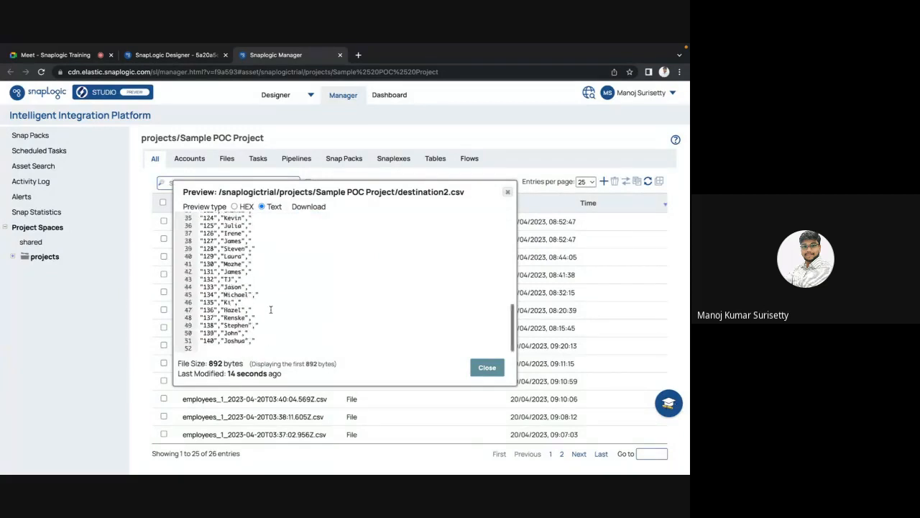
key("Escape")
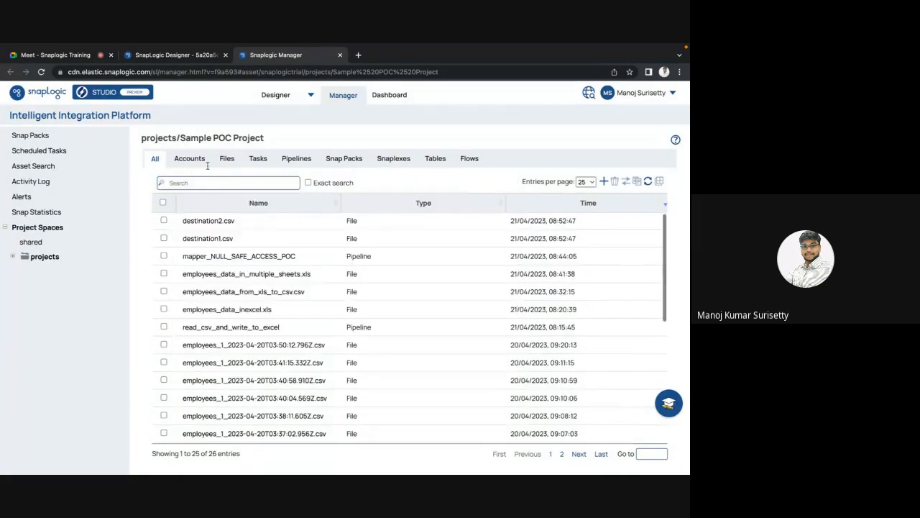
Switch to SnapLogic Designer, review the Null-safe access setting of the output1 branch's Mapper, and close its settings
left_click(173, 57)
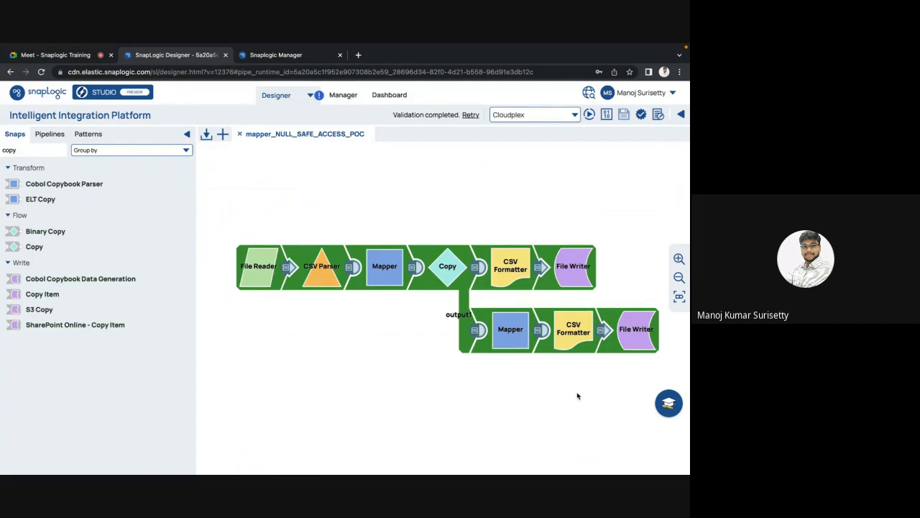
left_click(515, 345)
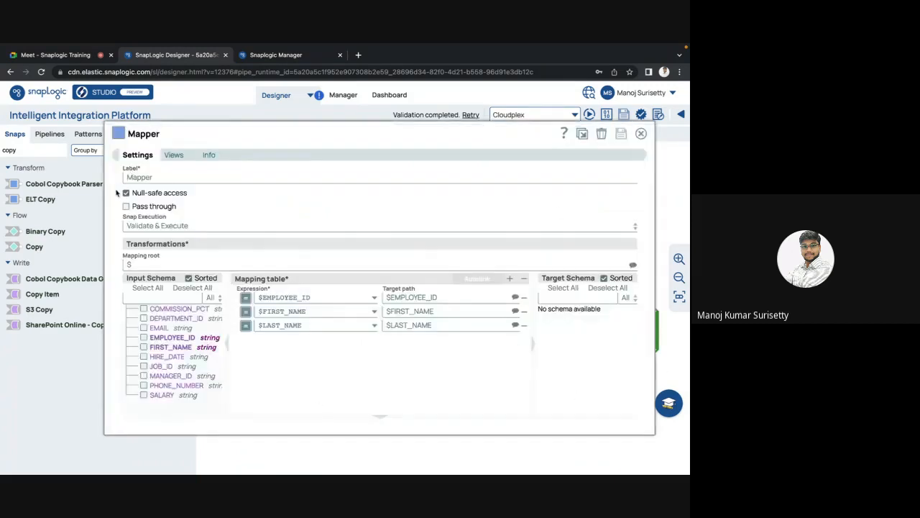
key("Escape")
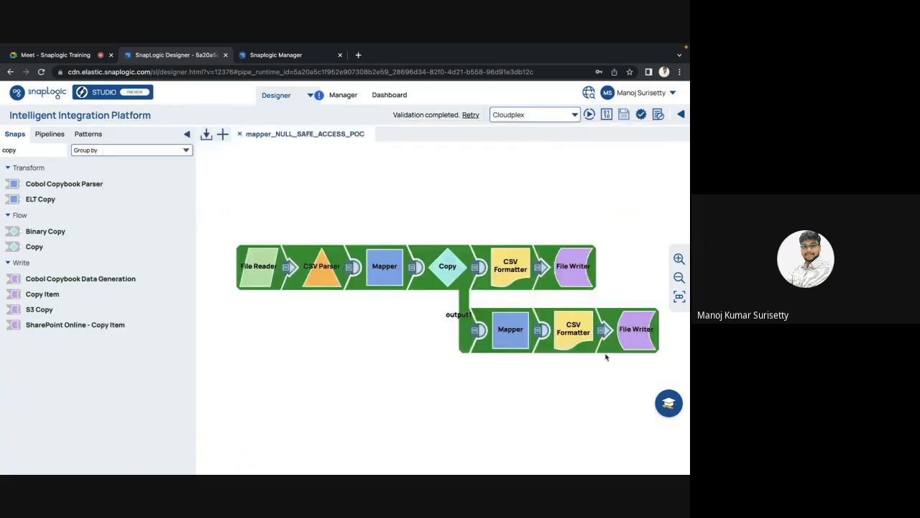
Preview destination2.csv again in SnapLogic Manager, look through its rows, and close the preview
left_click(299, 57)
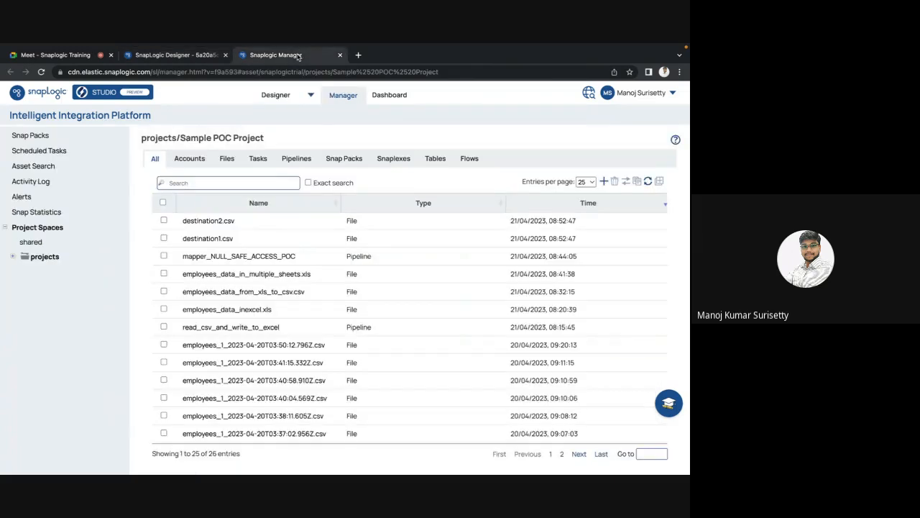
left_click(238, 221)
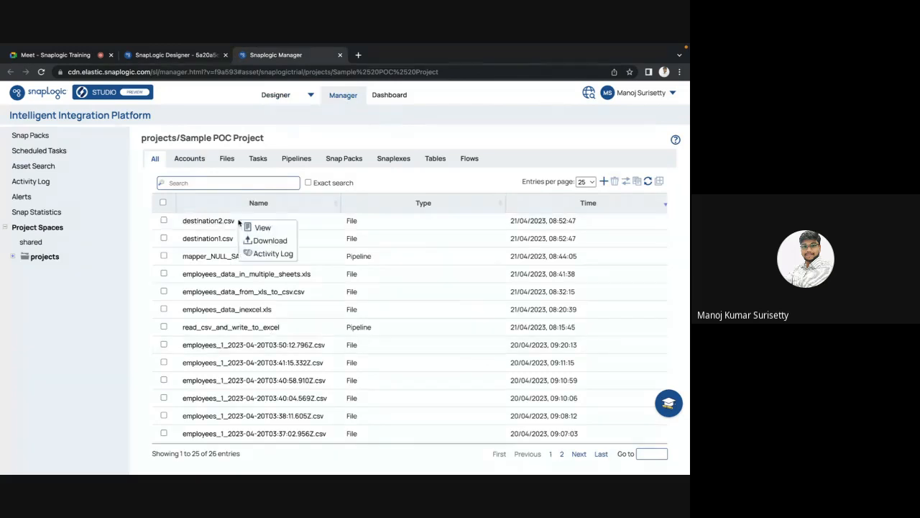
left_click(261, 228)
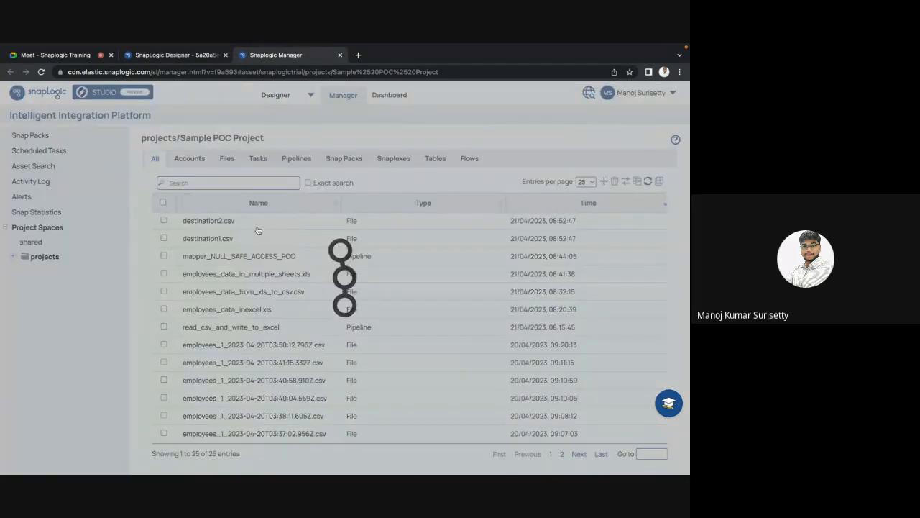
scroll(302, 288, "down", 5)
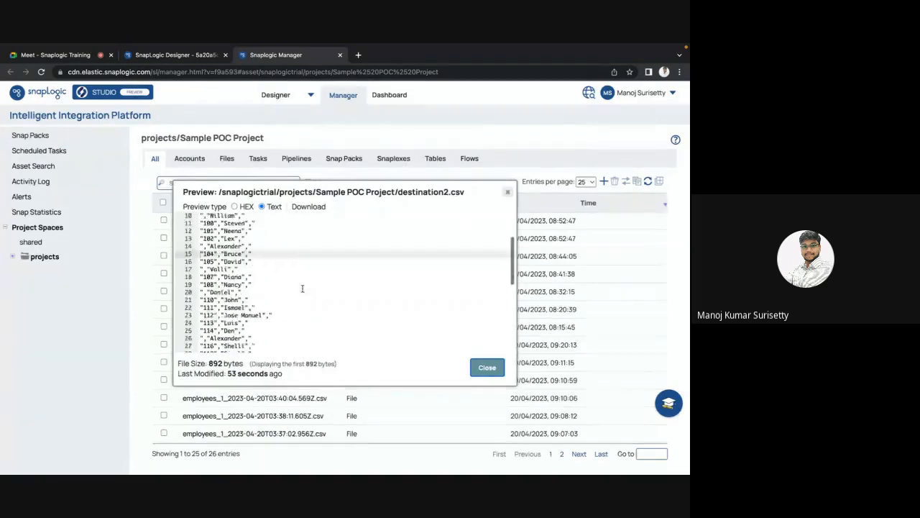
scroll(302, 288, "up", 5)
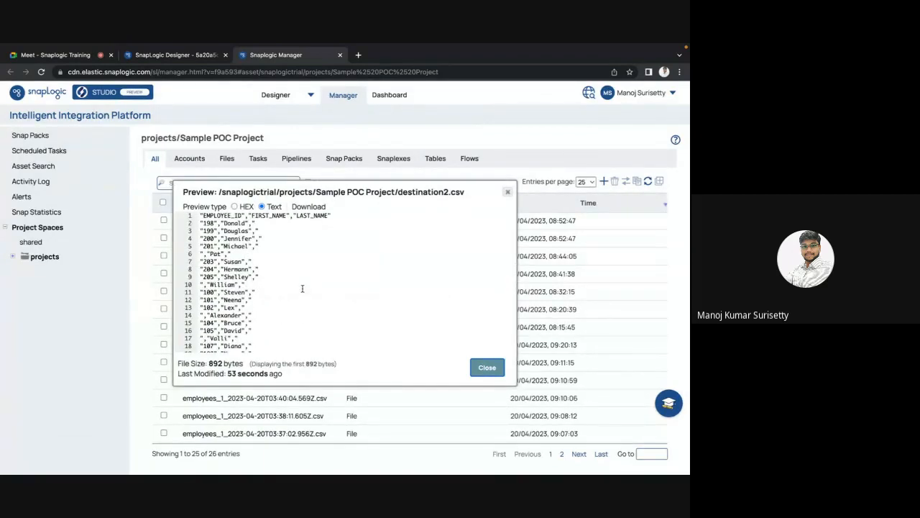
key("Escape")
In Designer, reconnect the Copy snap directly after the CSV Parser, with the first Mapper on its output0 branch
left_click(176, 55)
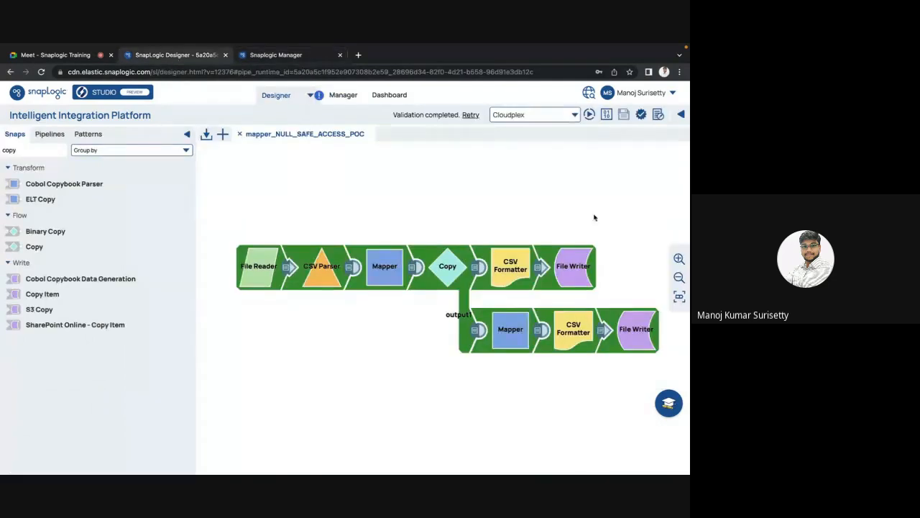
left_click(622, 118)
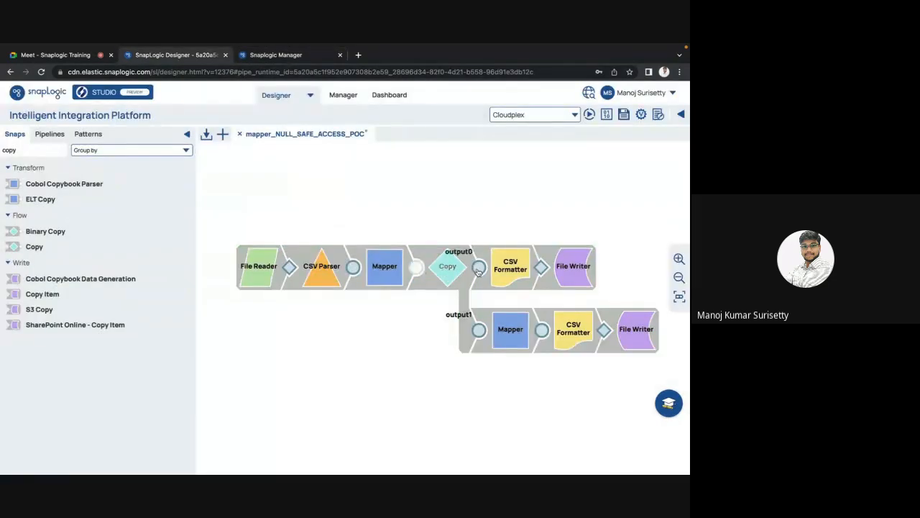
left_click_drag(444, 274, 386, 330)
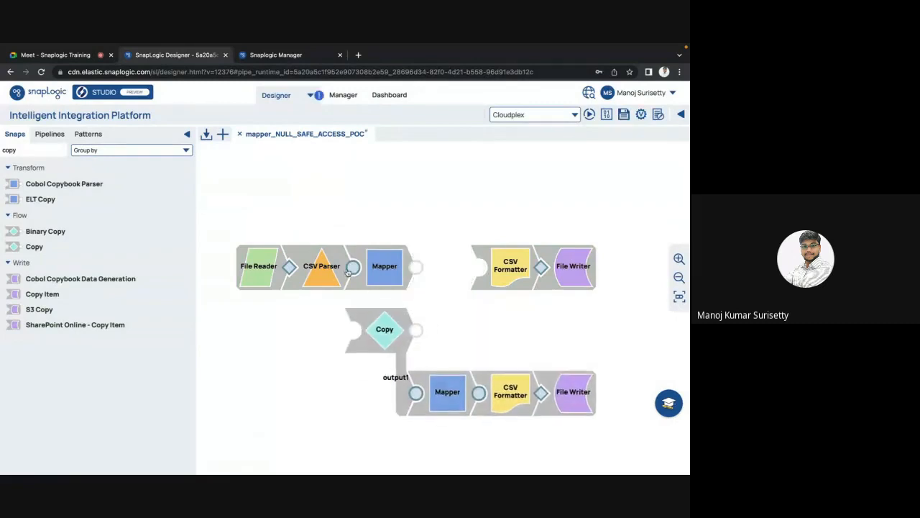
left_click_drag(388, 272, 447, 268)
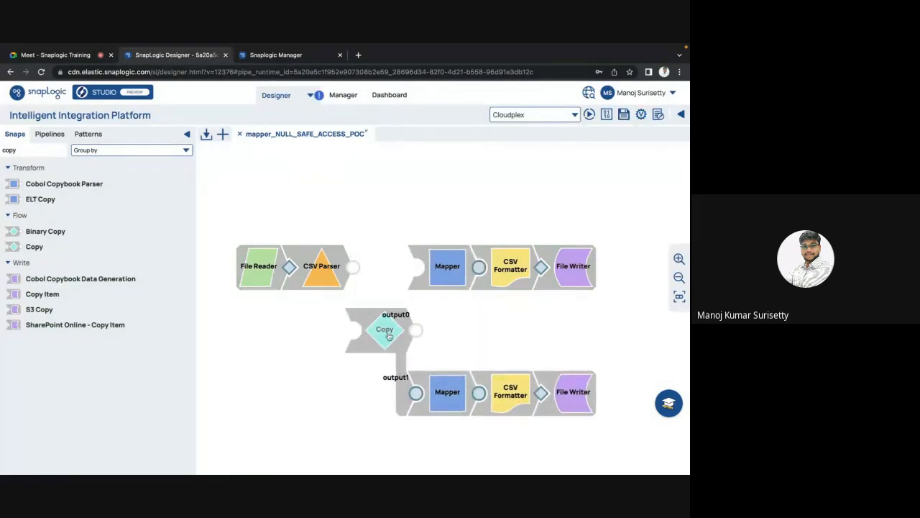
left_click_drag(388, 336, 354, 270)
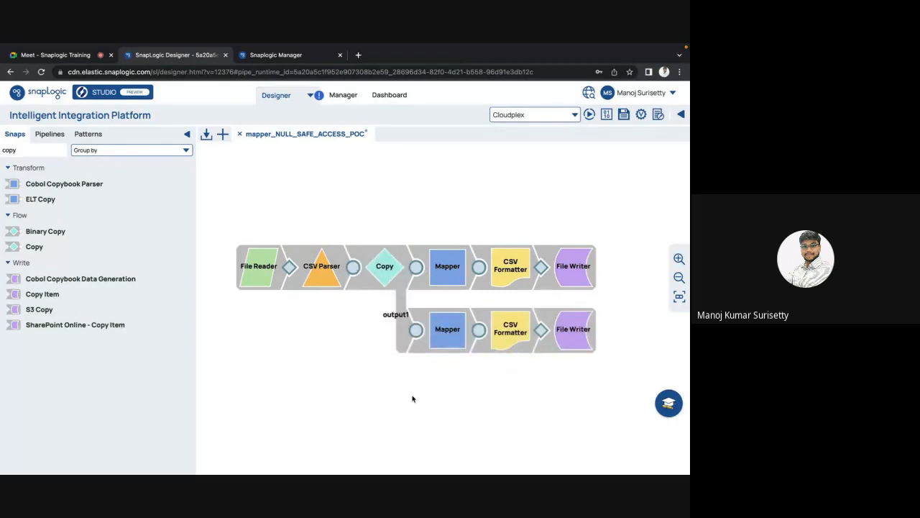
Save and execute the rearranged pipeline, and refresh the Sample POC Project's asset list in SnapLogic Manager
left_click(624, 114)
left_click(589, 115)
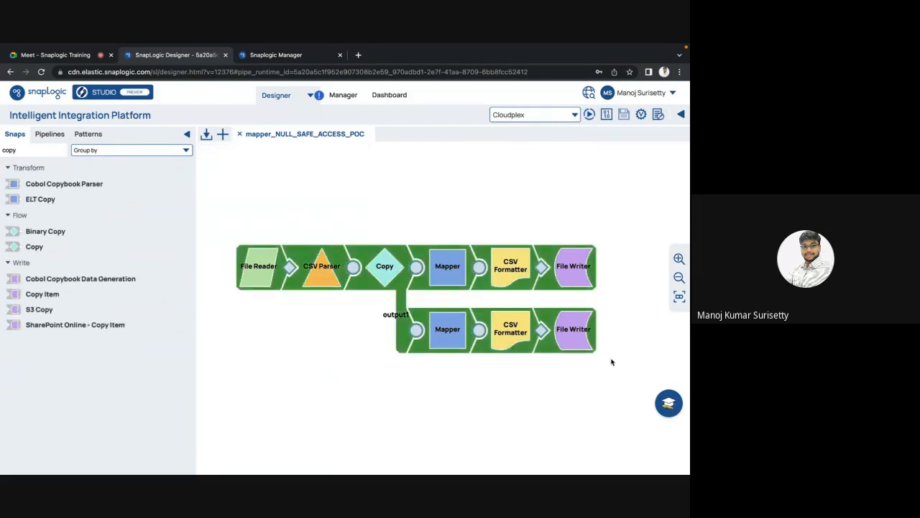
left_click(265, 55)
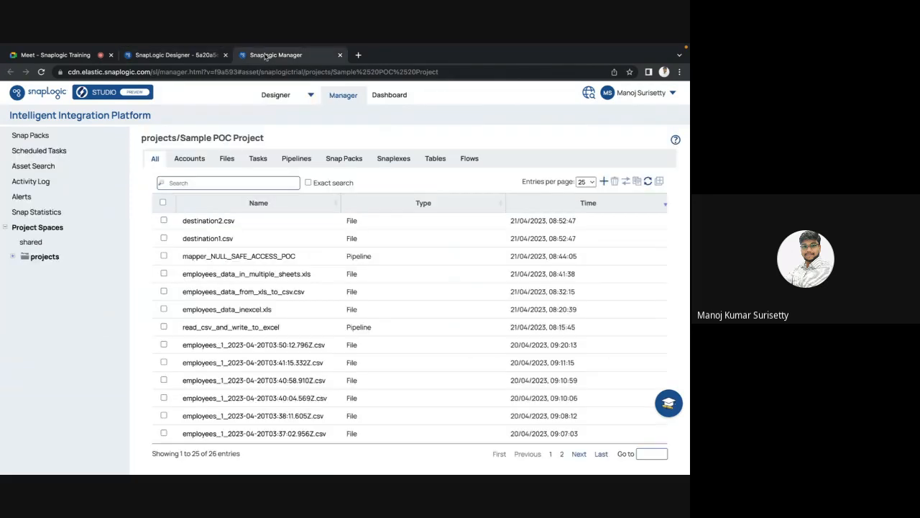
left_click(647, 181)
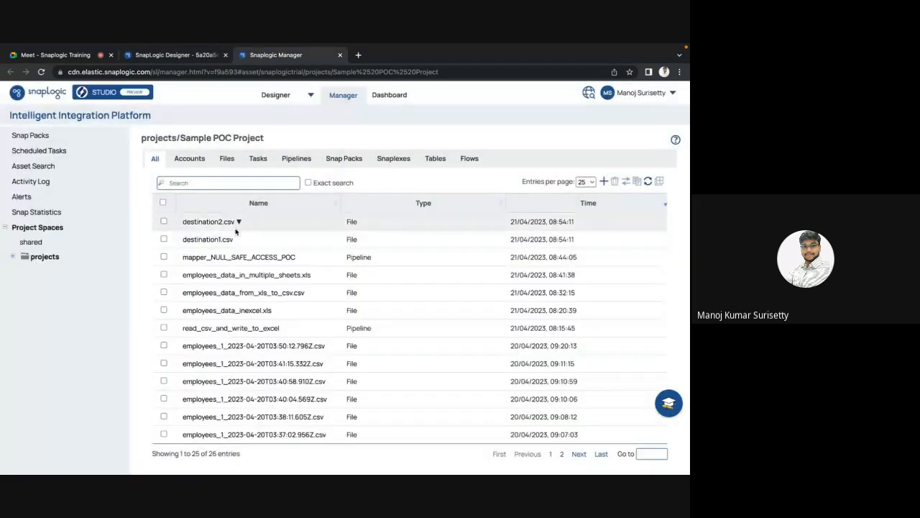
Preview the regenerated destination2.csv and destination1.csv to compare their columns, closing each preview
left_click(238, 222)
left_click(254, 230)
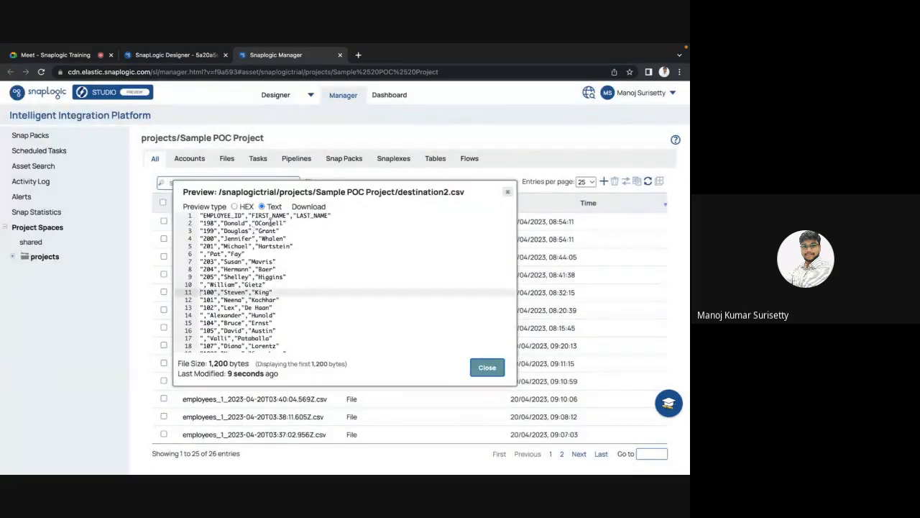
key("Escape")
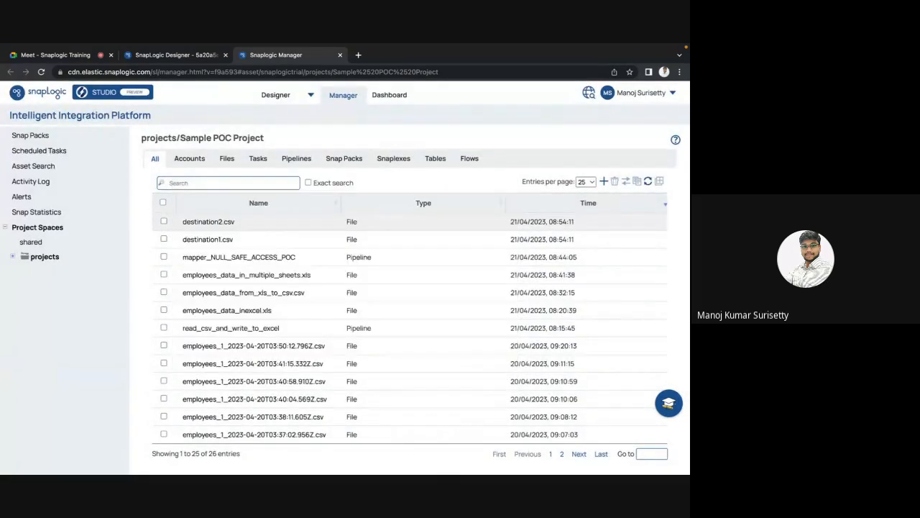
left_click(237, 241)
left_click(246, 244)
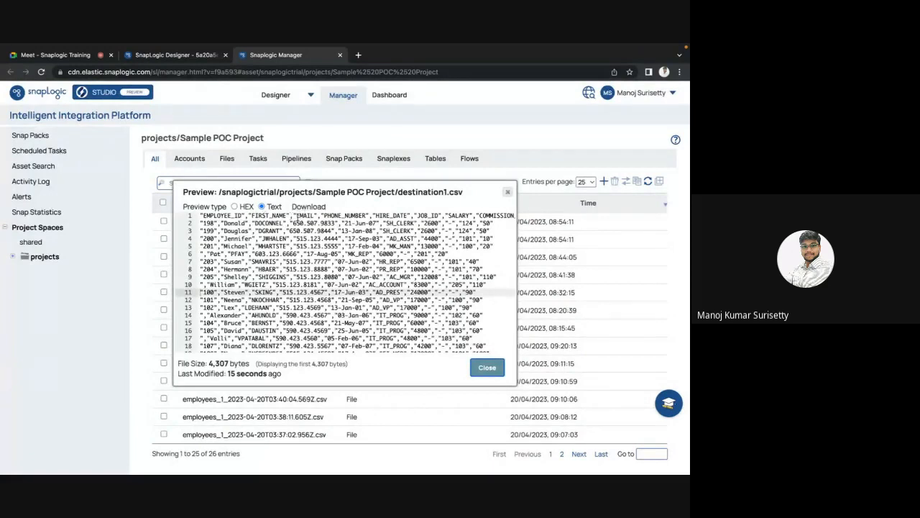
scroll(408, 242, "right", 3)
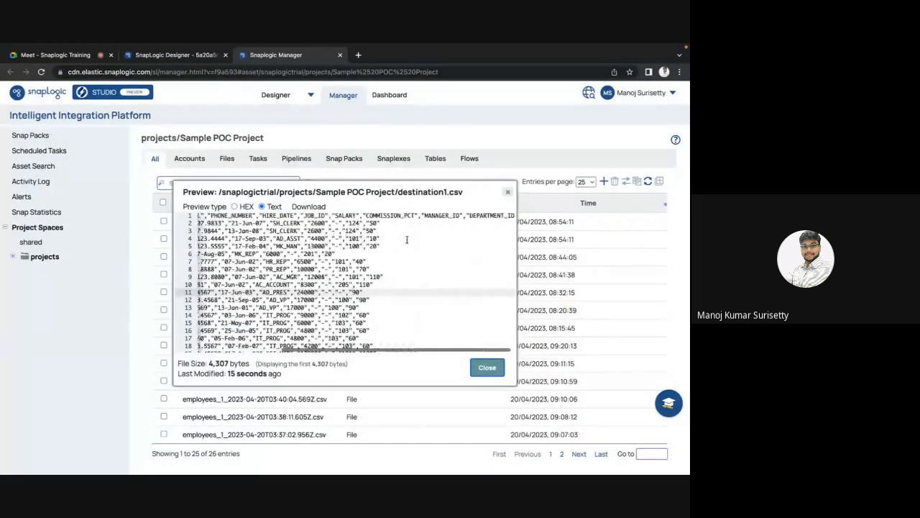
scroll(408, 242, "left", 1)
key("Escape")
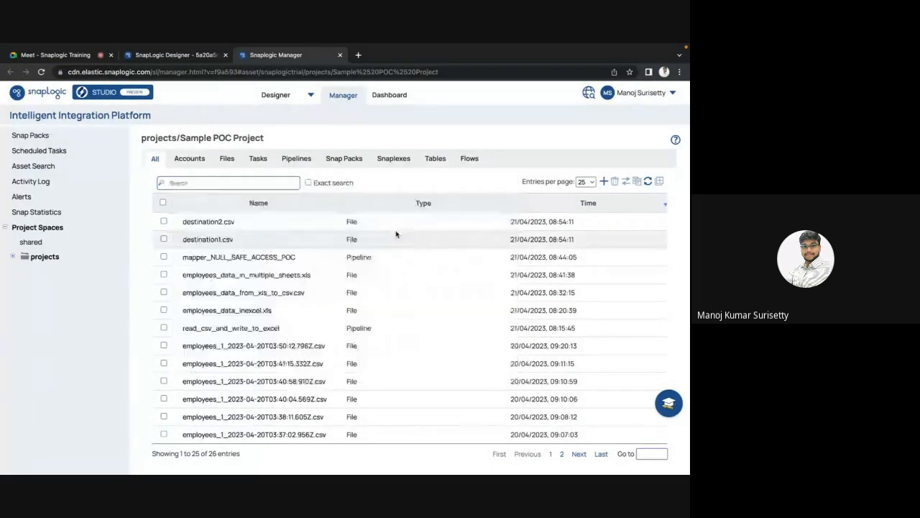
In Designer, reconnect the first Mapper after the CSV Parser and the Copy snap between it and the CSV Formatter, and save the pipeline
left_click(204, 57)
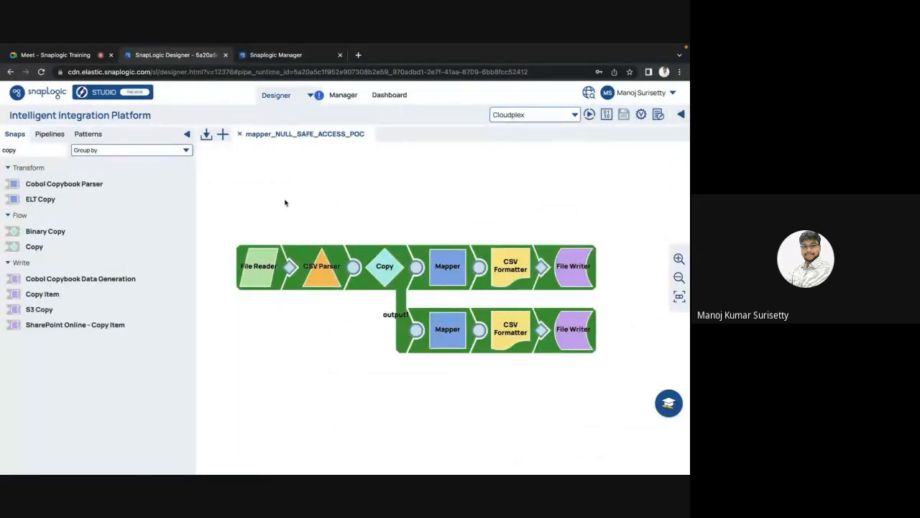
left_click(278, 55)
left_click(187, 56)
left_click(356, 269)
left_click(416, 269)
left_click_drag(390, 271, 394, 328)
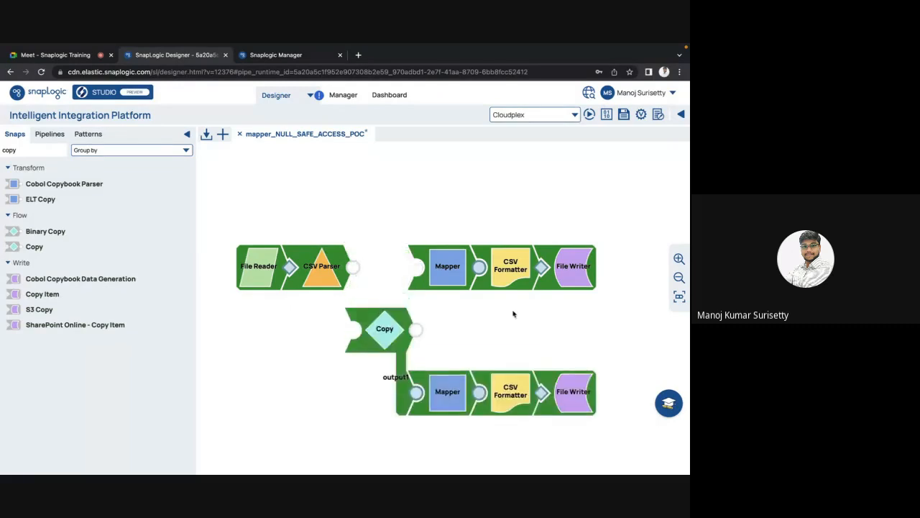
left_click_drag(446, 268, 384, 268)
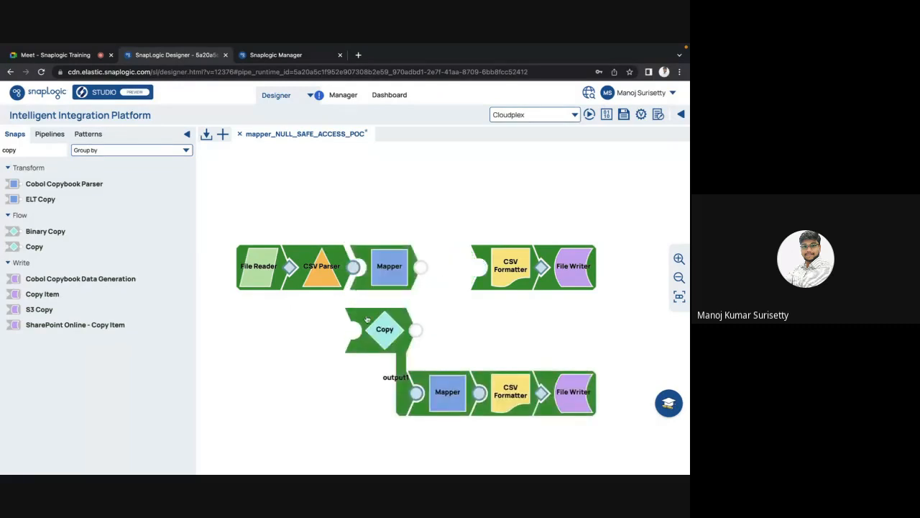
left_click_drag(379, 340, 436, 277)
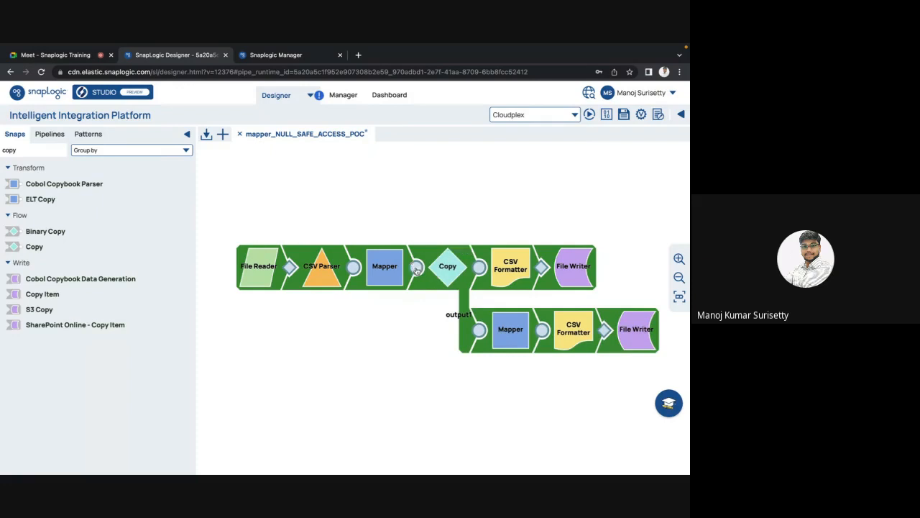
left_click(623, 115)
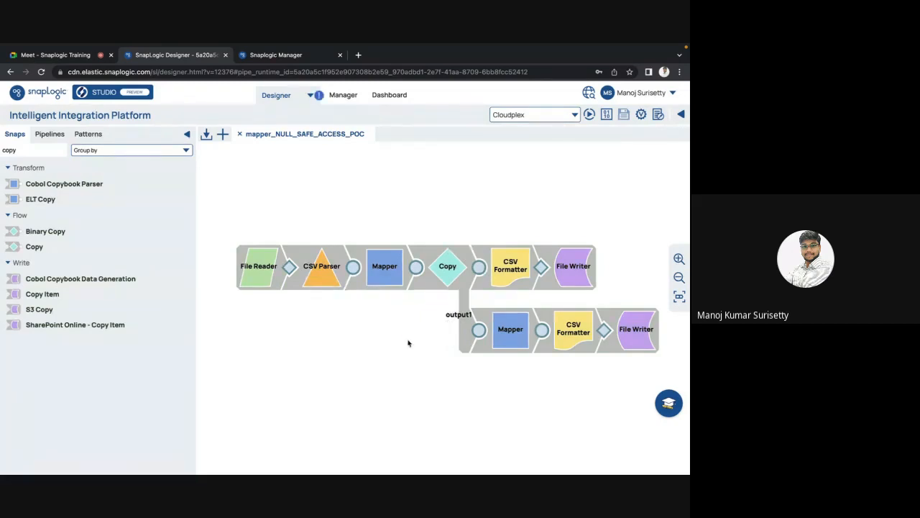
Disable Null-safe access in the output1 branch's Mapper, save its settings, and execute the pipeline
left_click(383, 268)
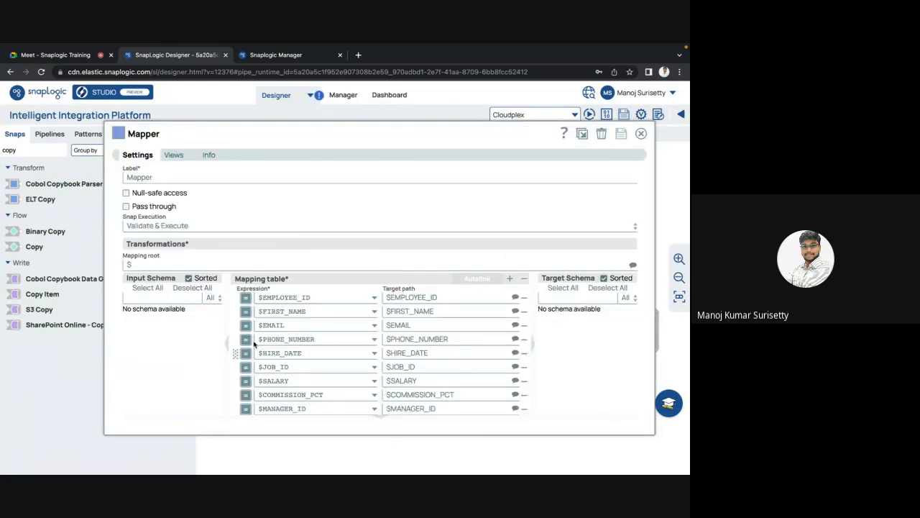
key("Escape")
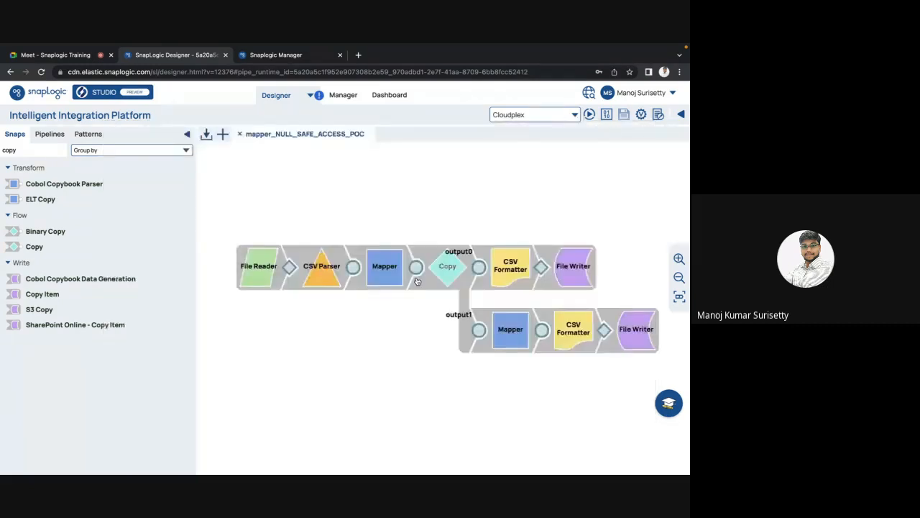
left_click(509, 339)
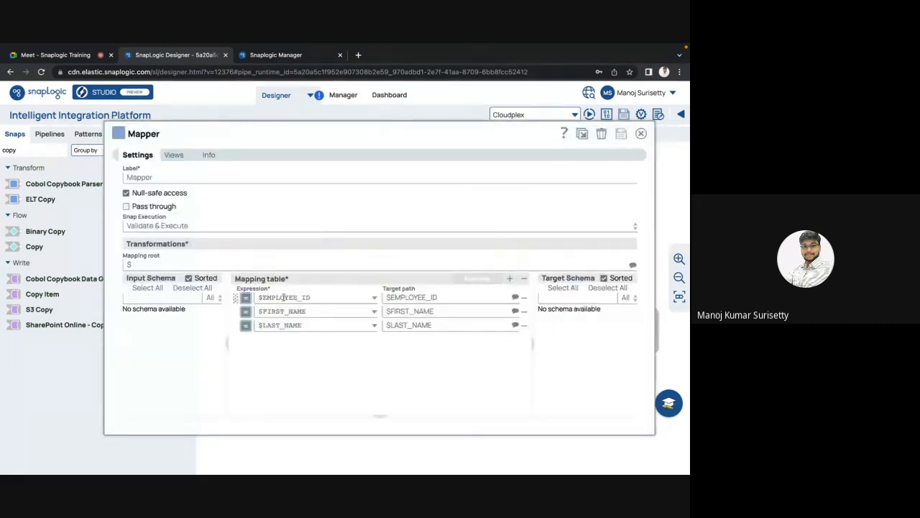
left_click(126, 193)
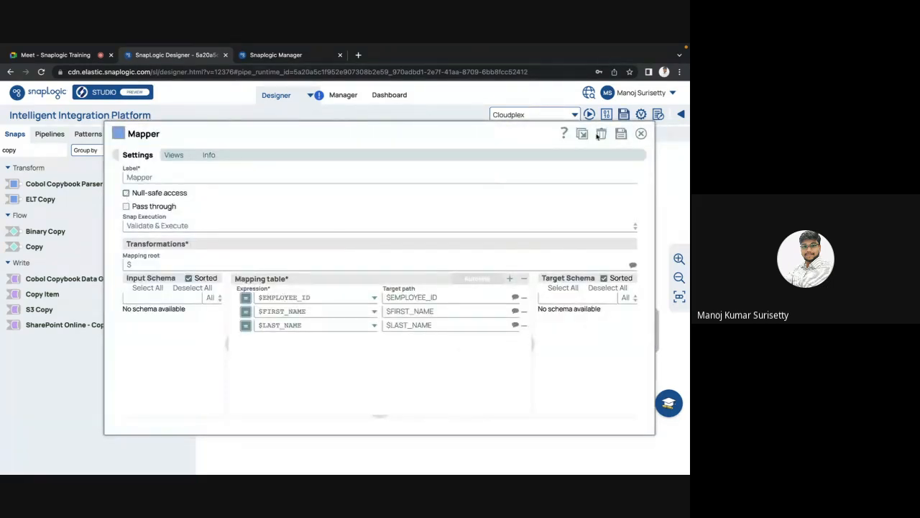
left_click(623, 137)
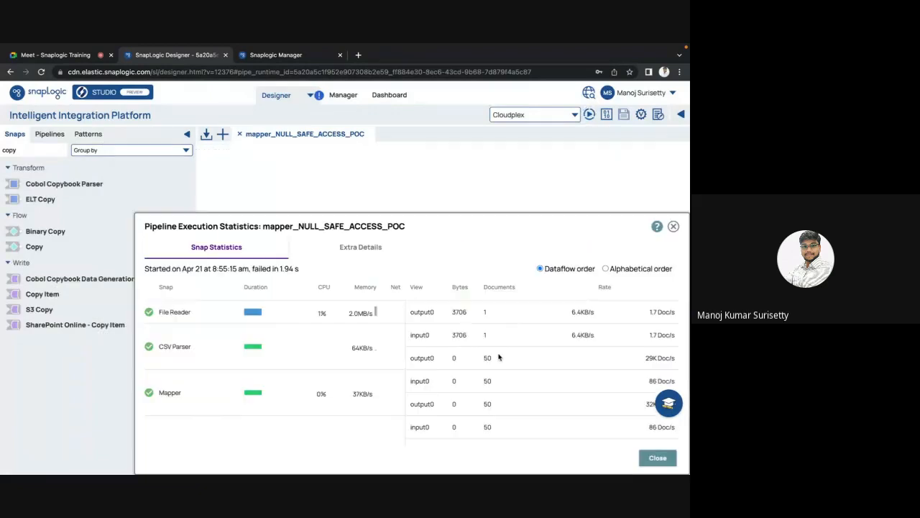
Examine the failed Mapper's error details and resolution in the pipeline execution statistics, and close the statistics
scroll(418, 404, "down", 5)
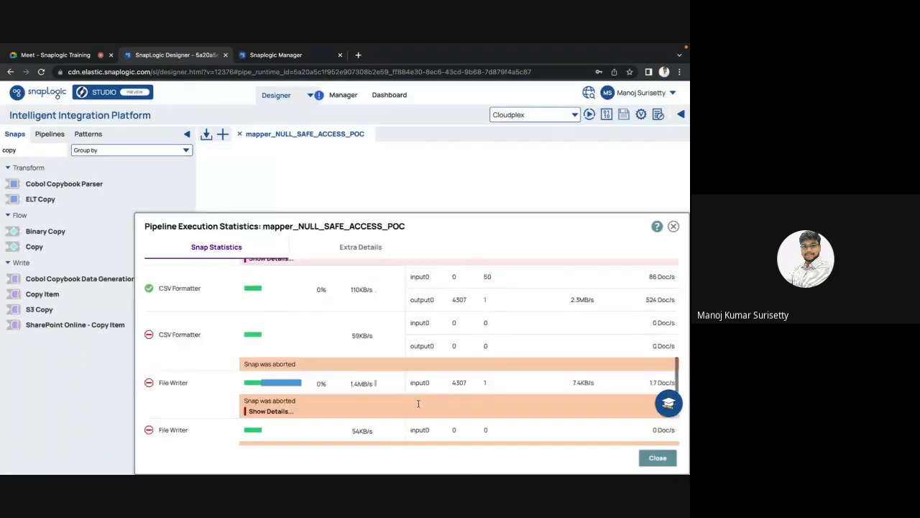
scroll(420, 405, "up", 2)
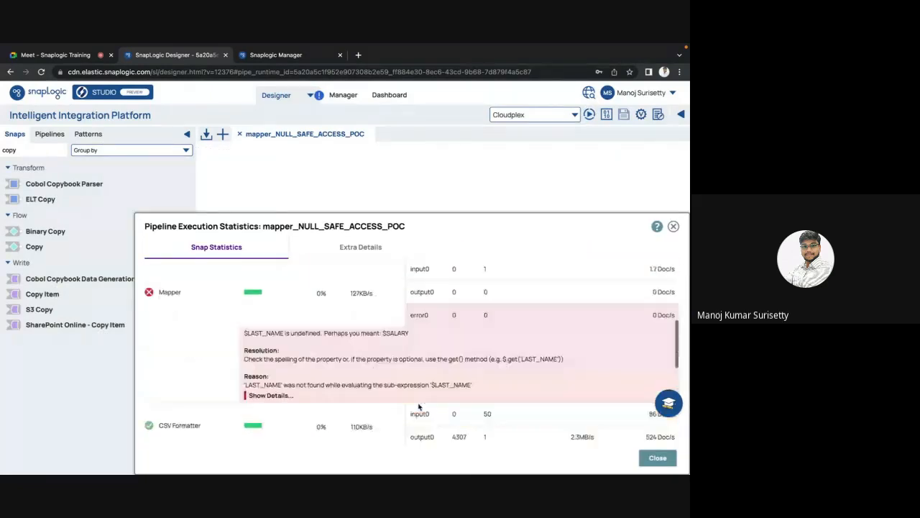
double_click(304, 351)
key("Escape")
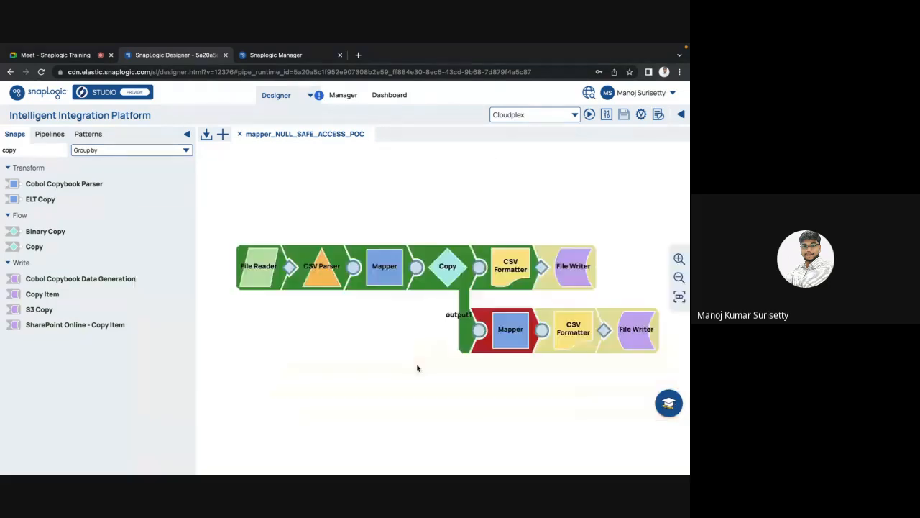
Enable Null-safe access in the output1 branch's Mapper, save its settings, and execute the pipeline
left_click(519, 322)
key("Escape")
left_click(510, 335)
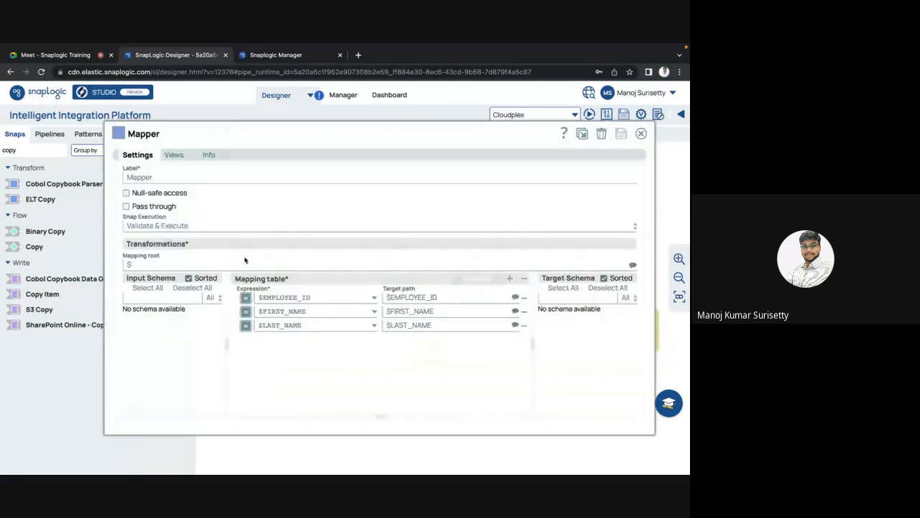
left_click(126, 194)
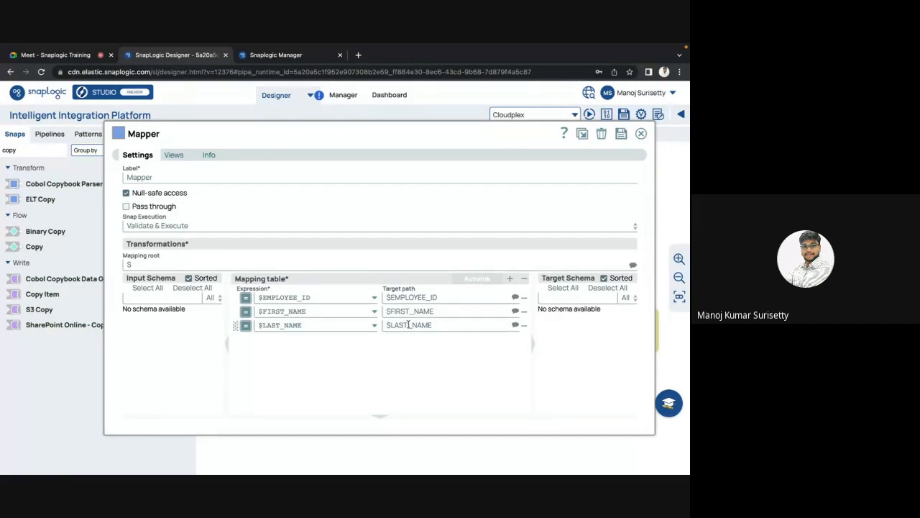
left_click(621, 135)
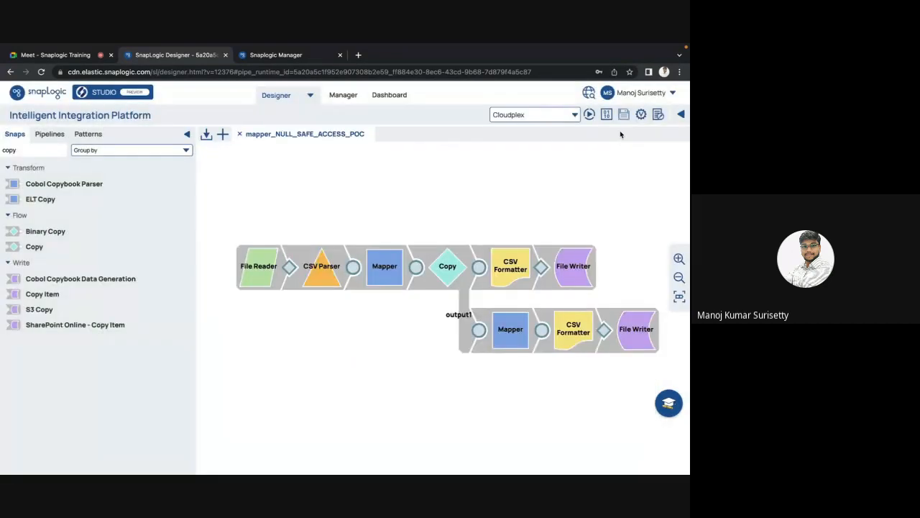
left_click(589, 114)
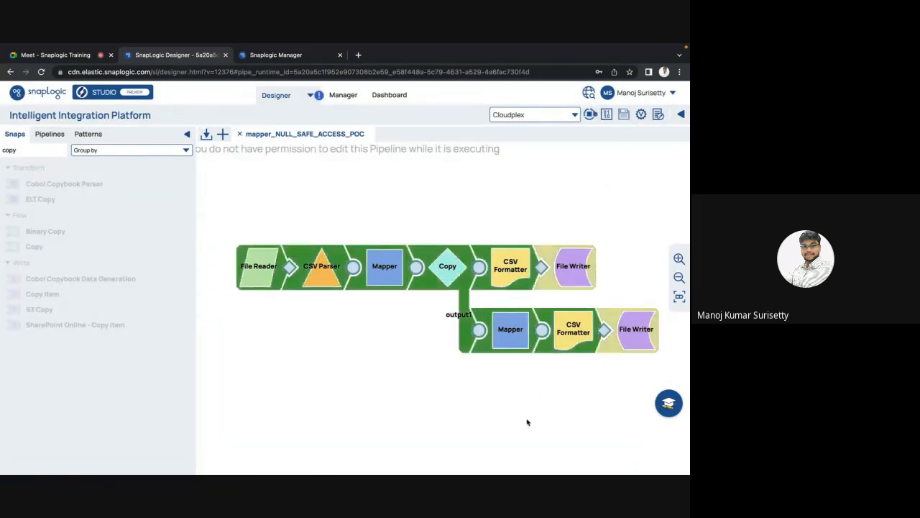
In SnapLogic Manager, refresh the Sample POC Project's assets and preview destination2.csv to check its LAST_NAME column, closing the preview
left_click(302, 57)
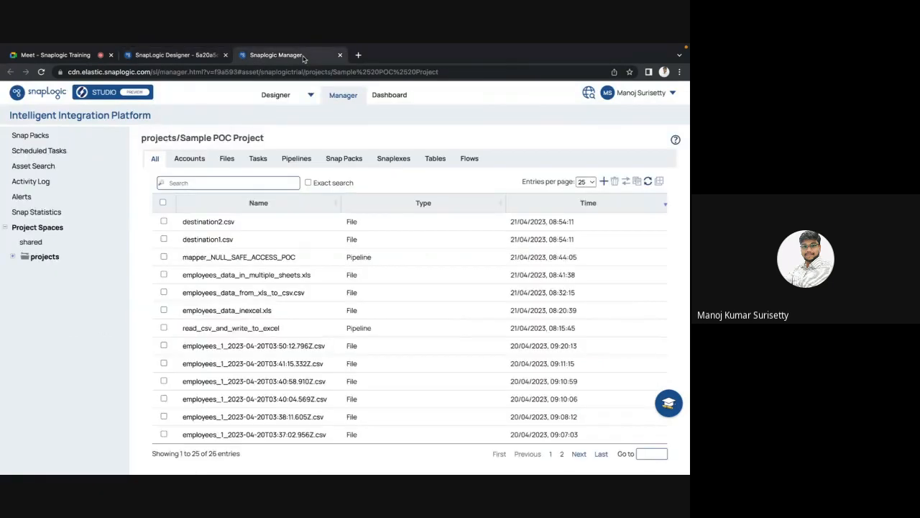
left_click(649, 183)
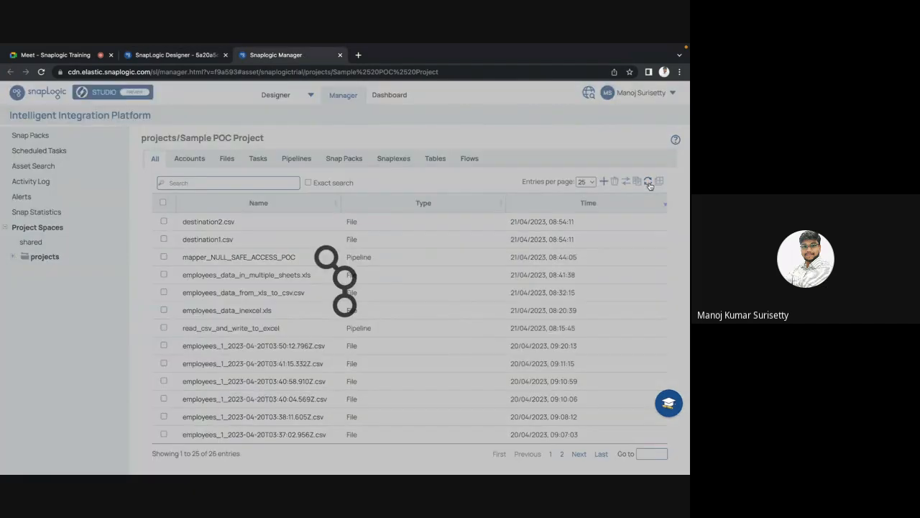
left_click(238, 241)
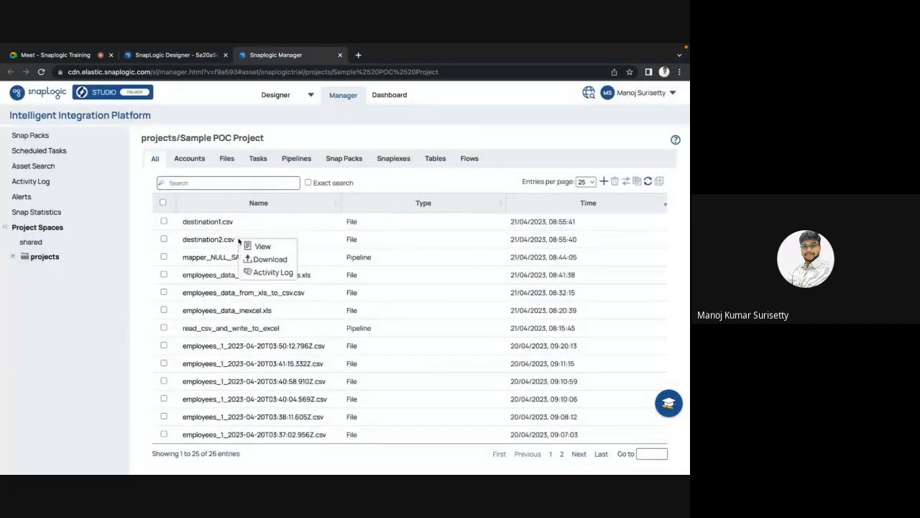
left_click(253, 245)
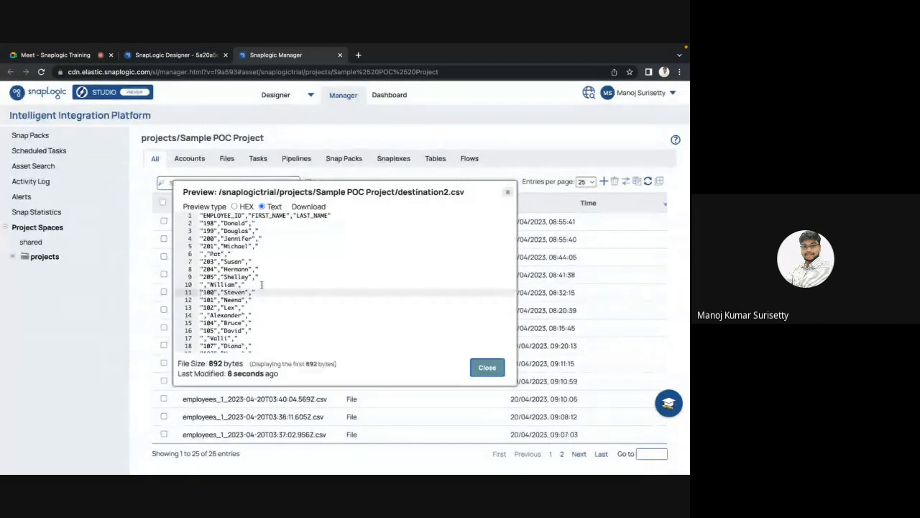
key("Escape")
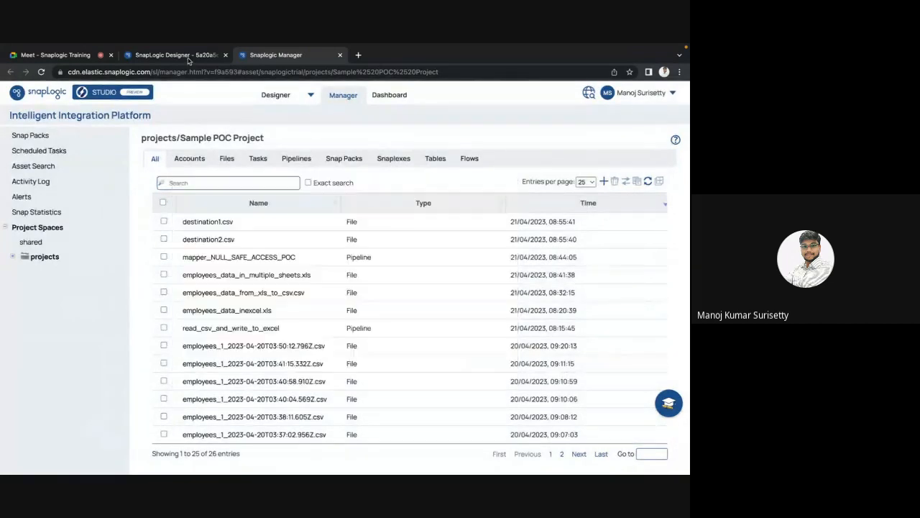
In Designer, reconnect the Copy snap directly after the CSV Parser with the first Mapper between it and the upper CSV Formatter, and execute the pipeline
left_click(176, 54)
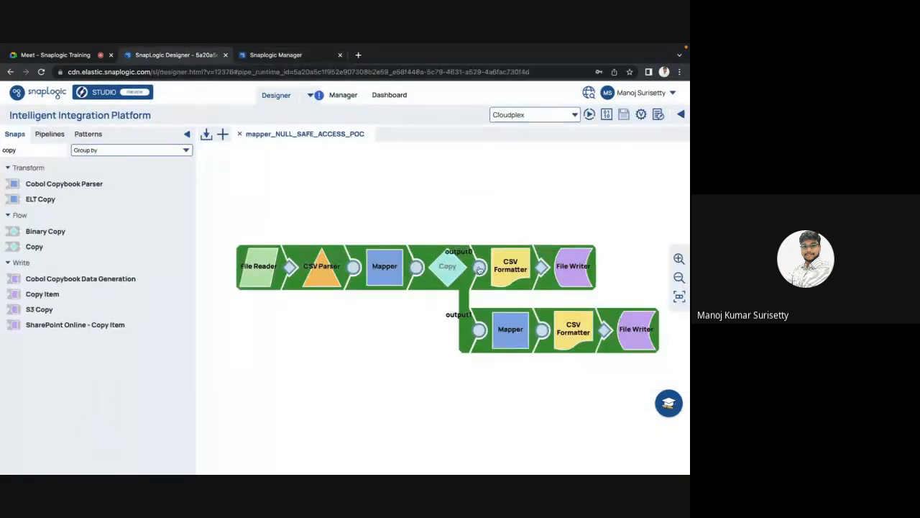
left_click(440, 269)
key("Escape")
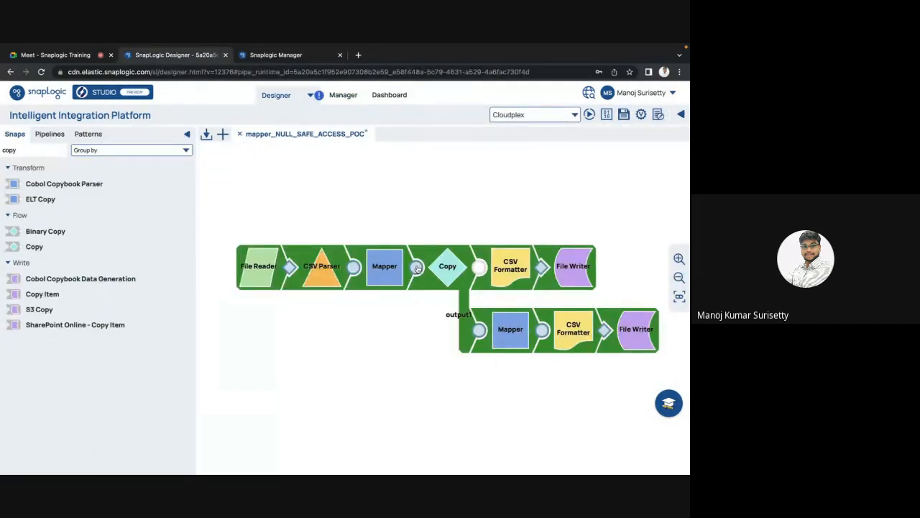
left_click(417, 268)
left_click_drag(442, 271, 378, 342)
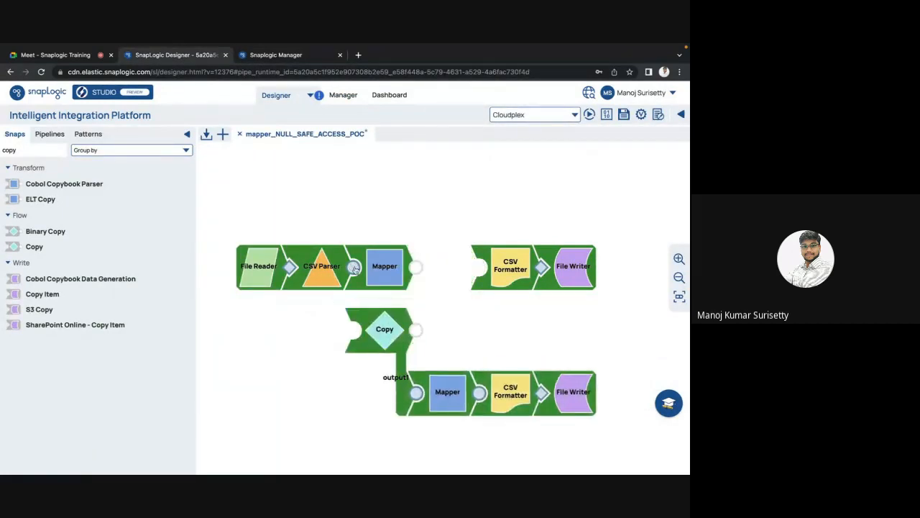
left_click(353, 266)
left_click_drag(383, 272, 451, 275)
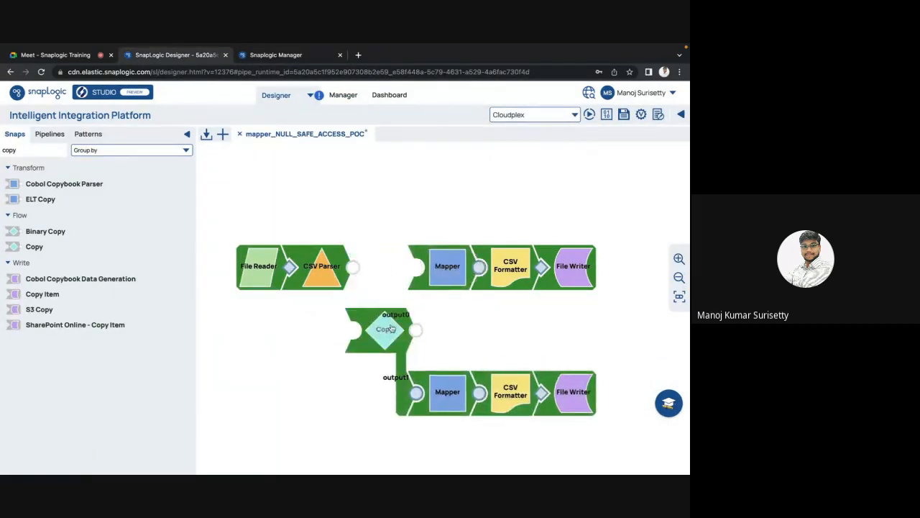
left_click_drag(367, 330, 335, 266)
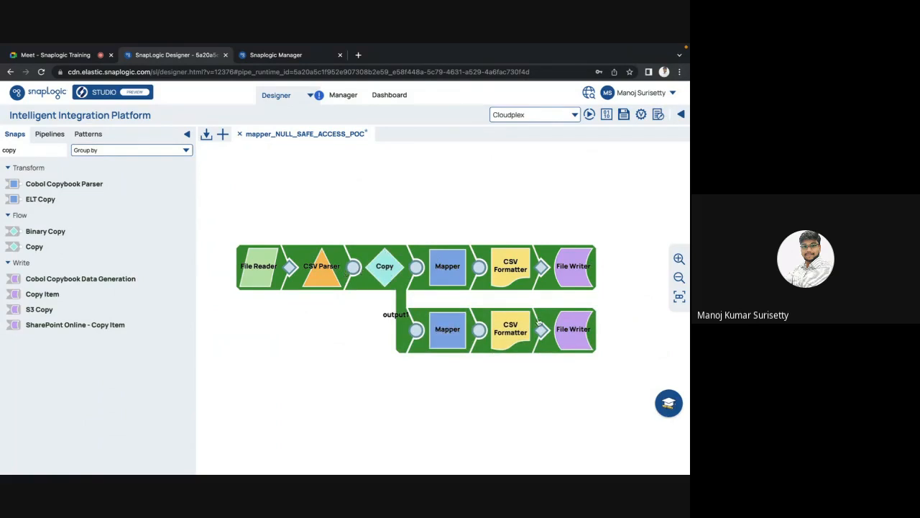
left_click(607, 114)
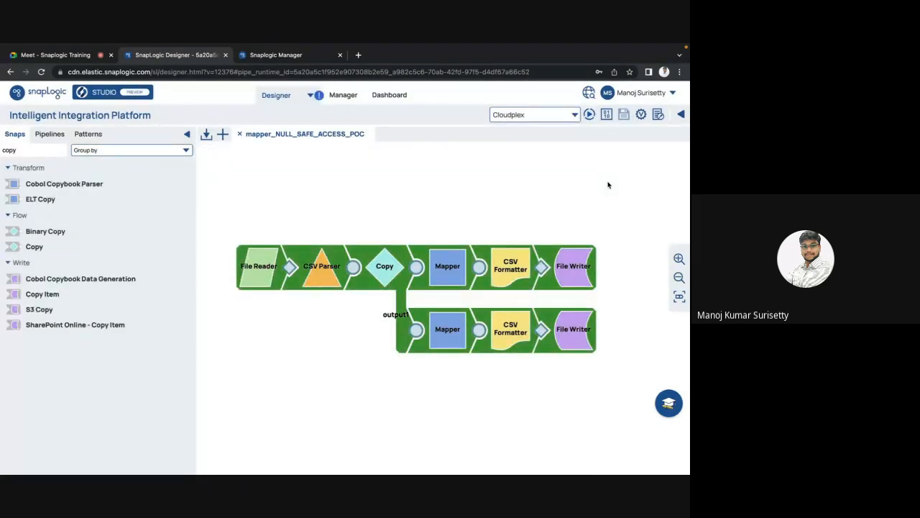
Refresh the project's assets in SnapLogic Manager and check the LAST_NAME values in the rewritten destination2.csv, closing the preview
left_click(309, 60)
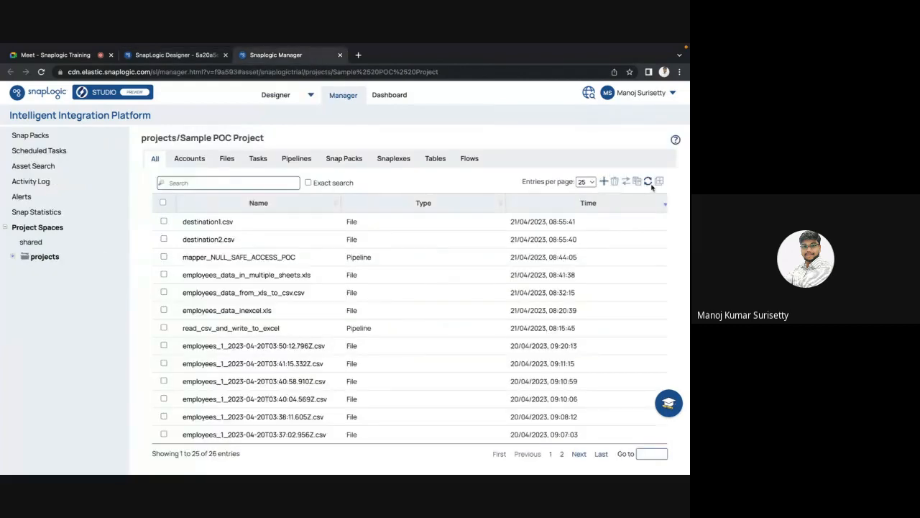
left_click(648, 181)
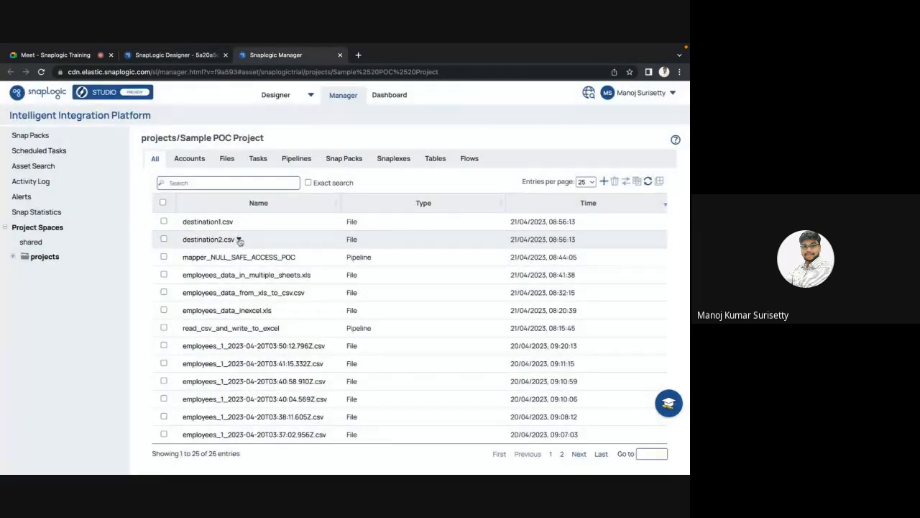
left_click(239, 241)
left_click(258, 246)
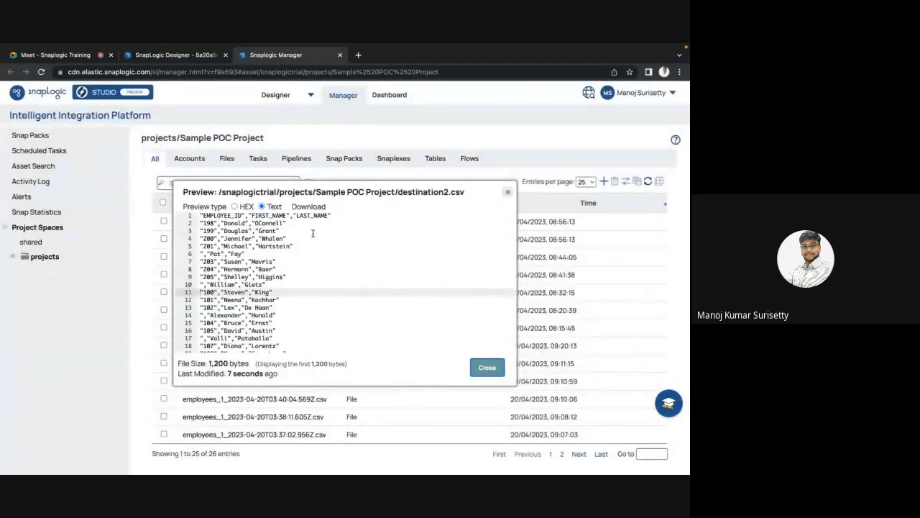
key("Escape")
Return to Designer, clear the snap search, and look through the snaps in the Flow category, collapsing it when finished
left_click(166, 56)
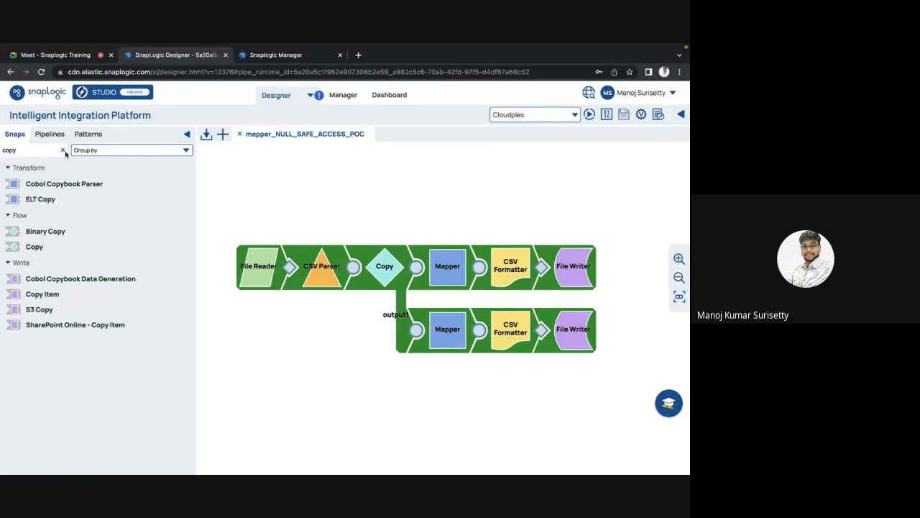
left_click(63, 151)
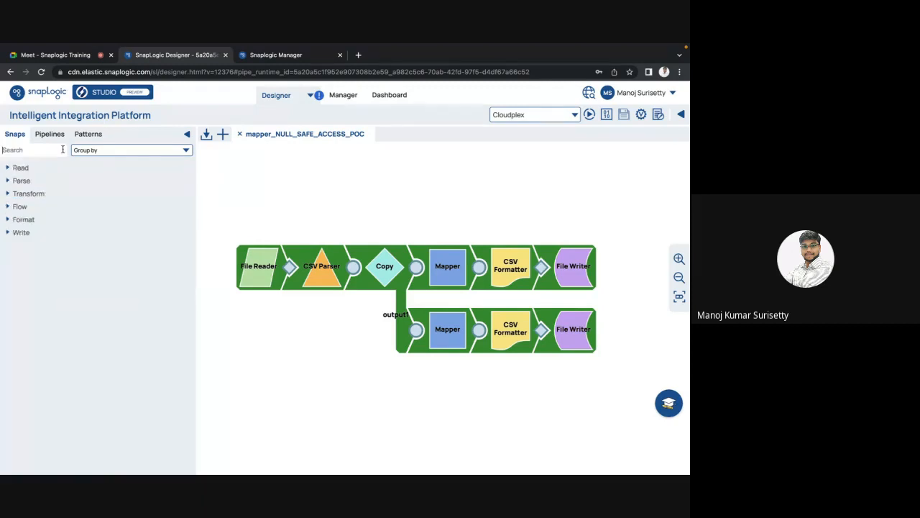
left_click(23, 197)
left_click(23, 195)
left_click(20, 207)
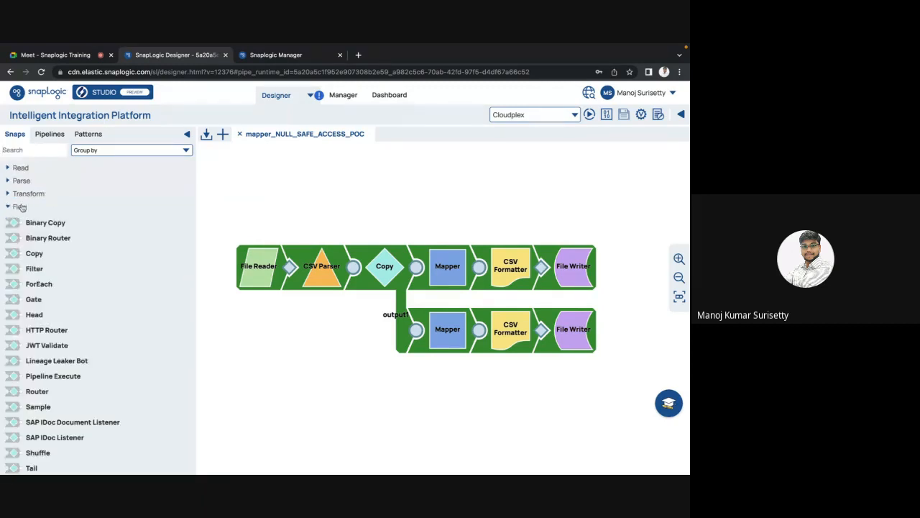
scroll(20, 208, "down", 2)
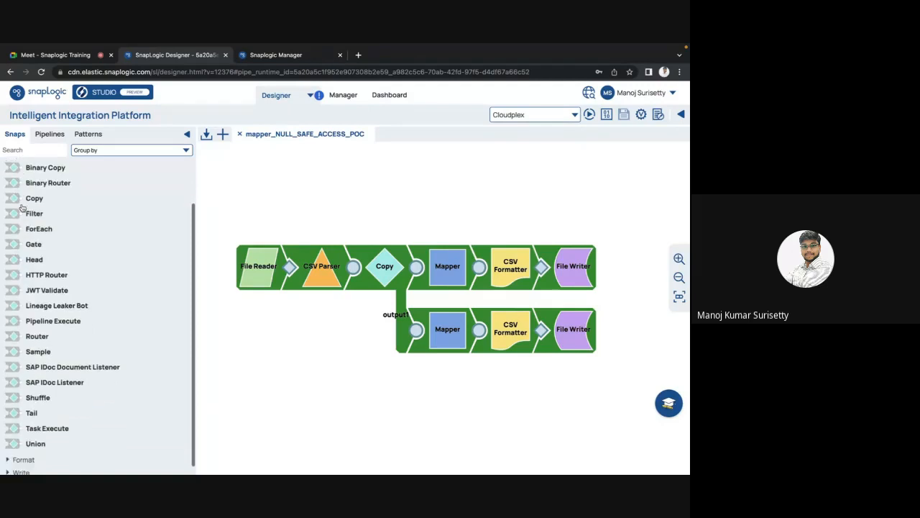
left_click(22, 209)
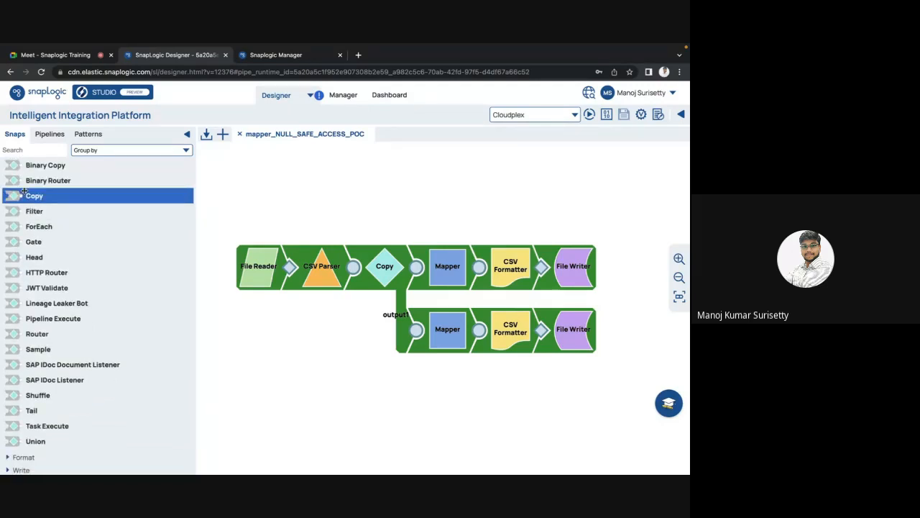
scroll(22, 201, "up", 2)
left_click(29, 253)
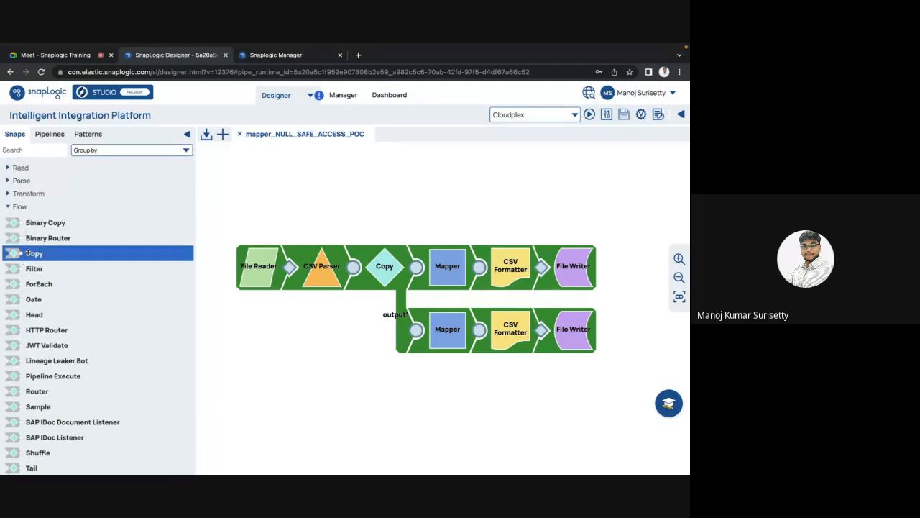
scroll(28, 252, "down", 2)
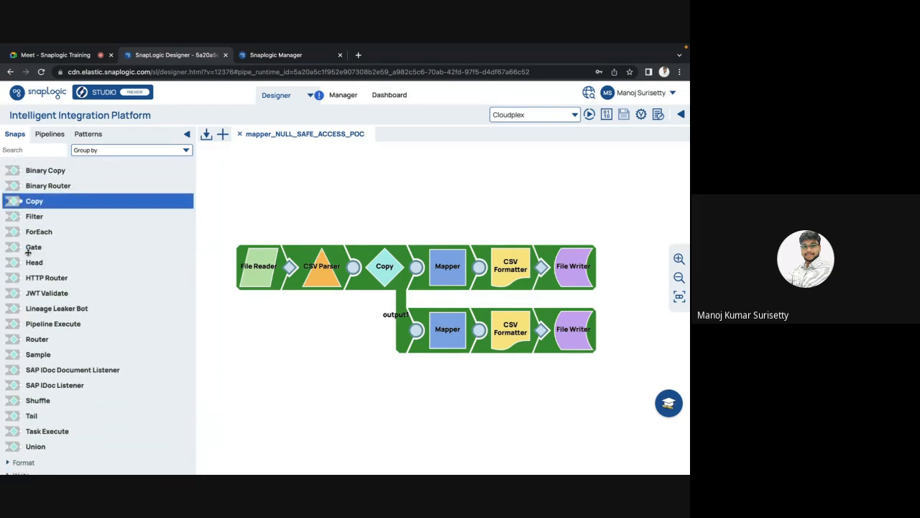
scroll(28, 252, "up", 2)
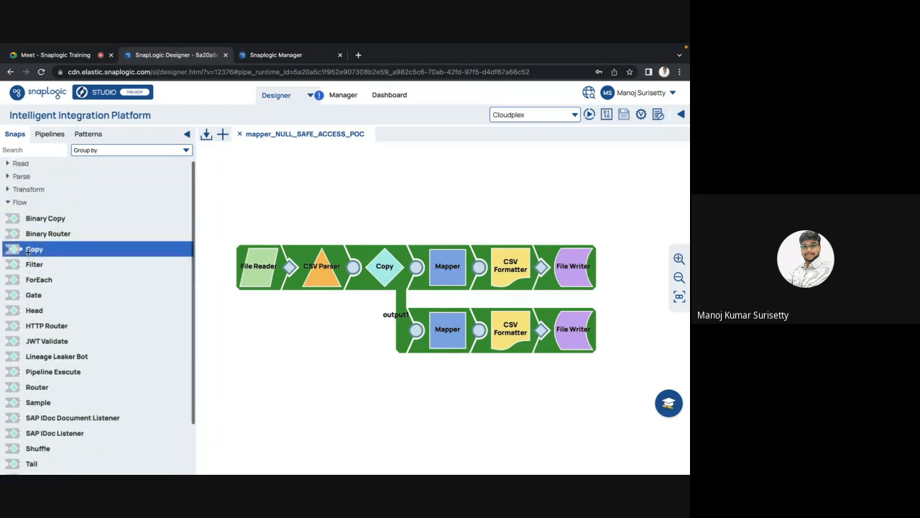
left_click(21, 203)
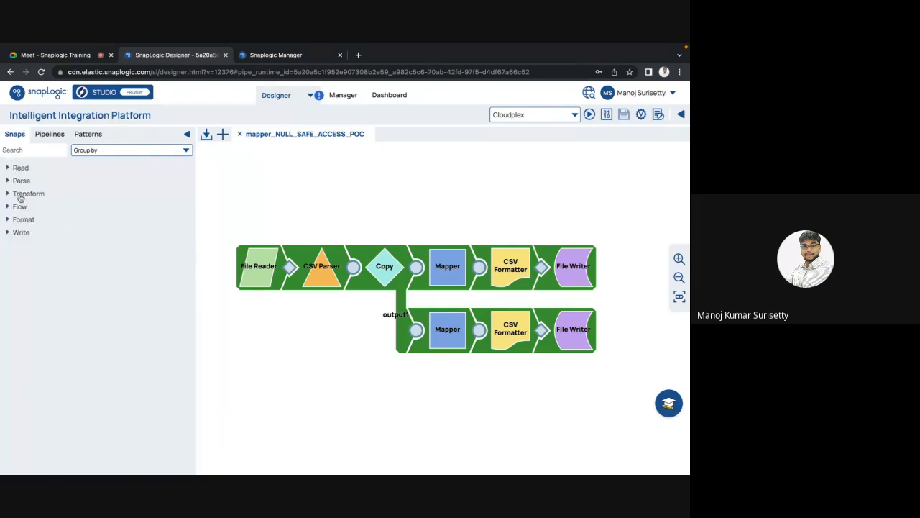
Look through the snaps in the Transform category and collapse the category when finished
left_click(20, 194)
scroll(33, 256, "down", 5)
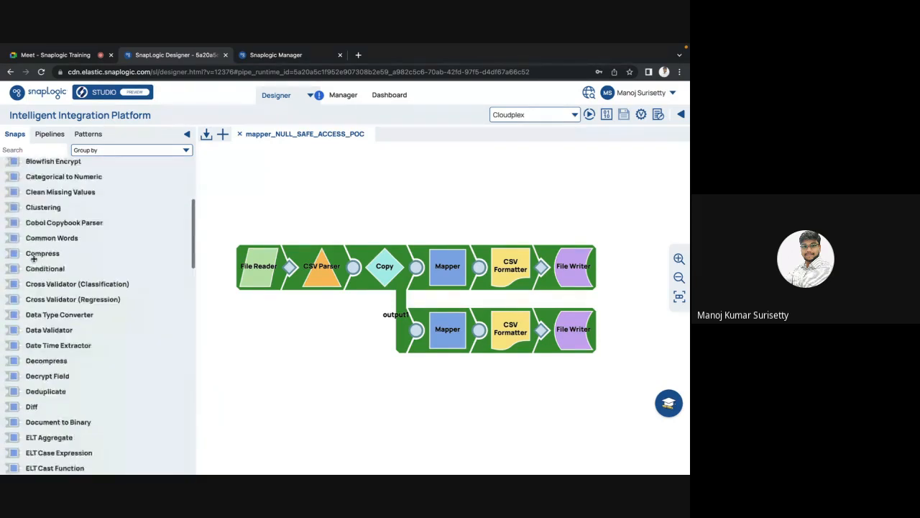
scroll(33, 258, "down", 10)
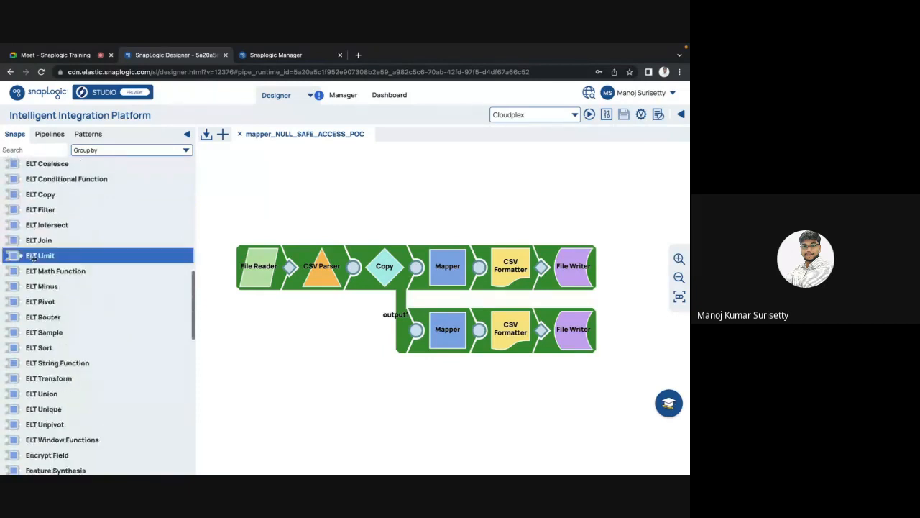
scroll(34, 257, "down", 10)
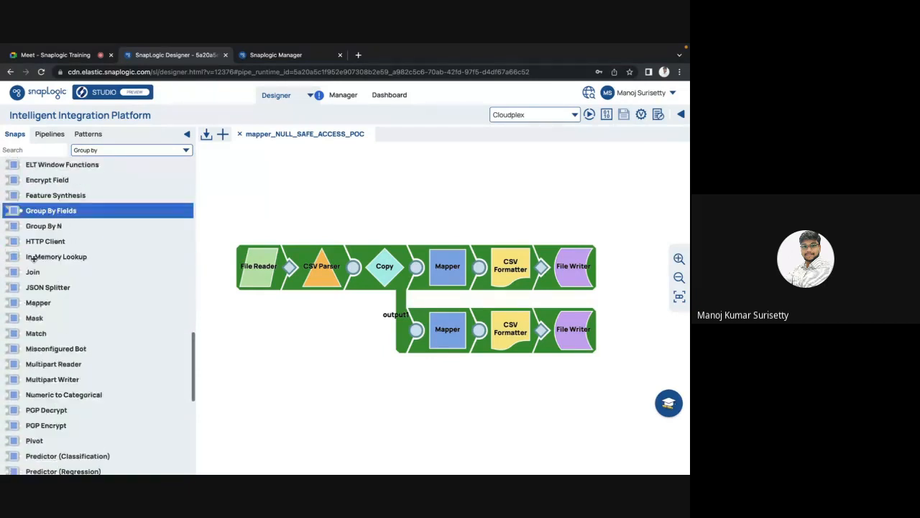
scroll(33, 260, "down", 6)
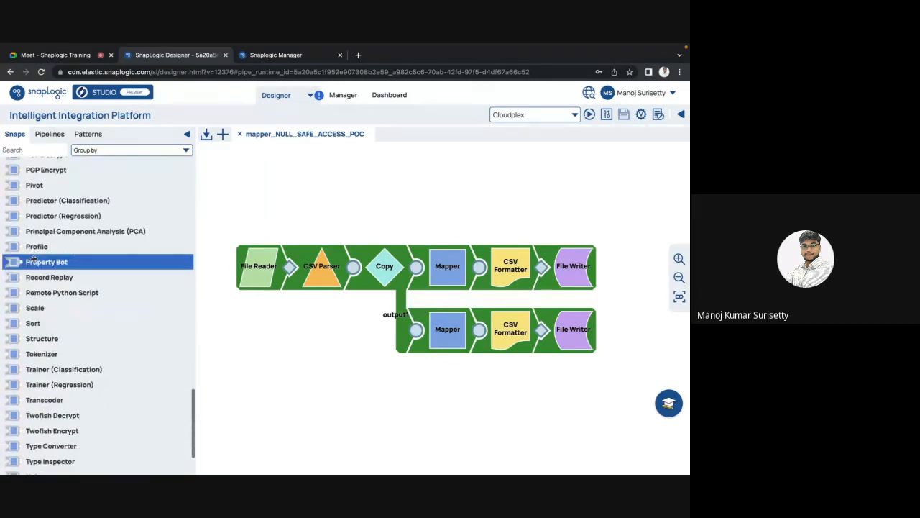
scroll(34, 260, "up", 20)
left_click(64, 195)
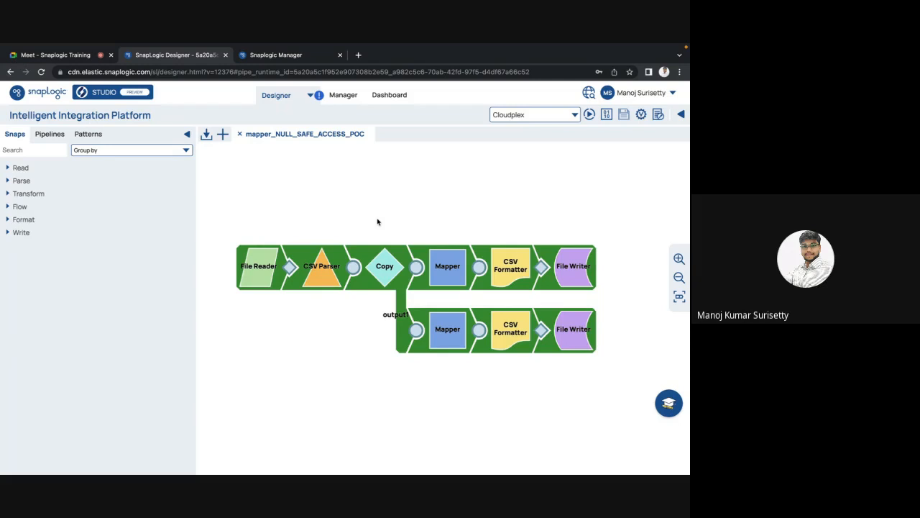
View the settings and mapping table of the upper Mapper snap, closing the dialog when finished
mouse_move(456, 285)
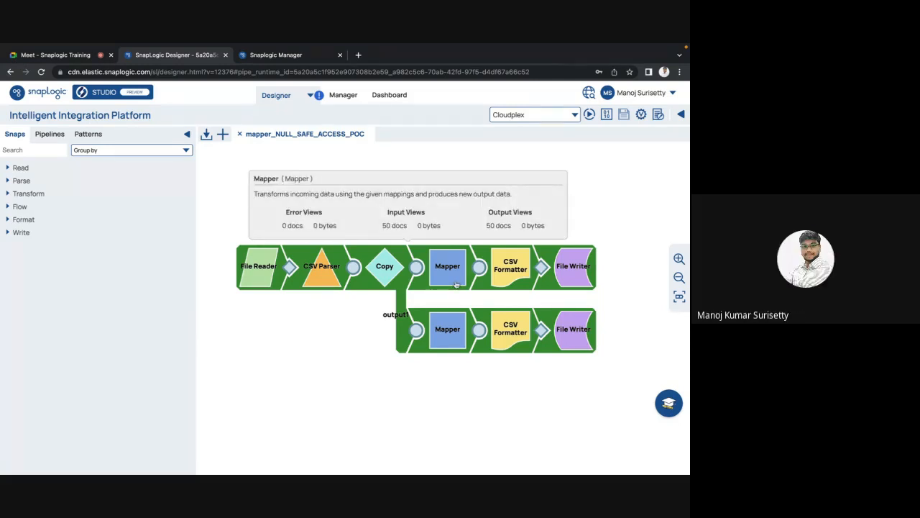
left_click(456, 285)
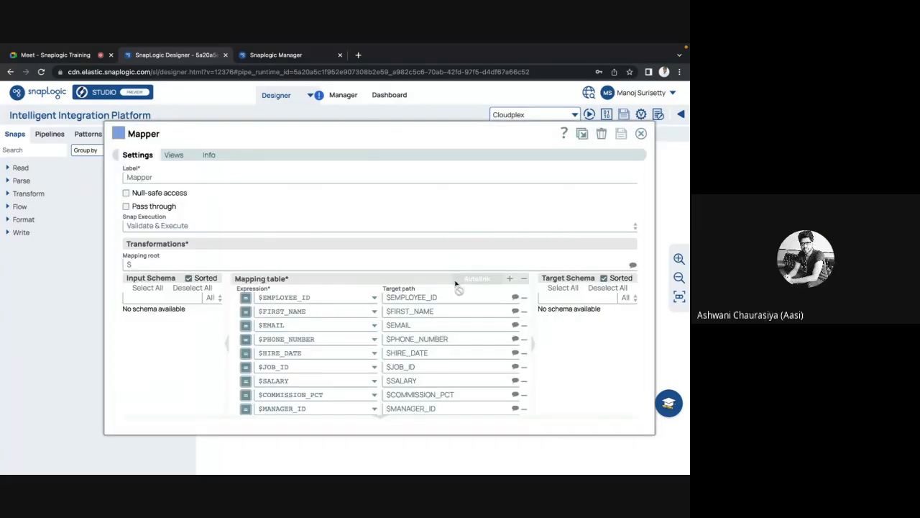
key("Escape")
mouse_move(456, 285)
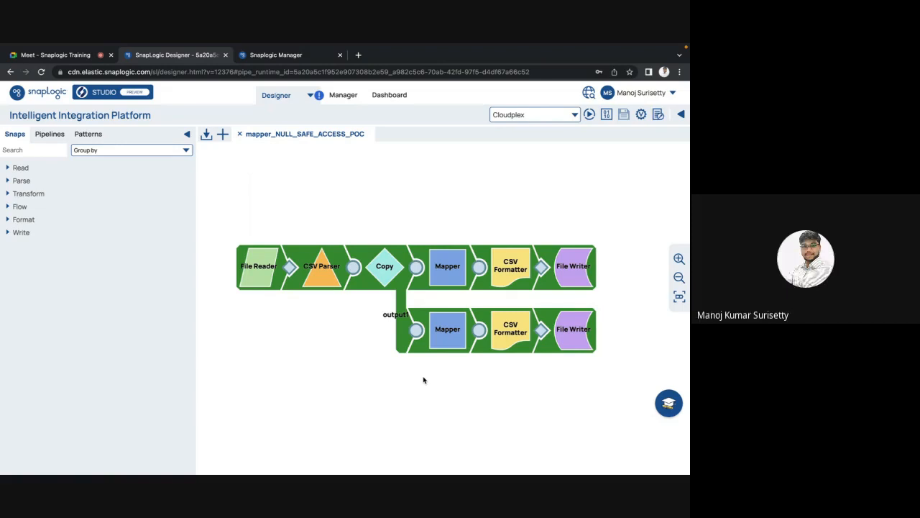
left_click(447, 277)
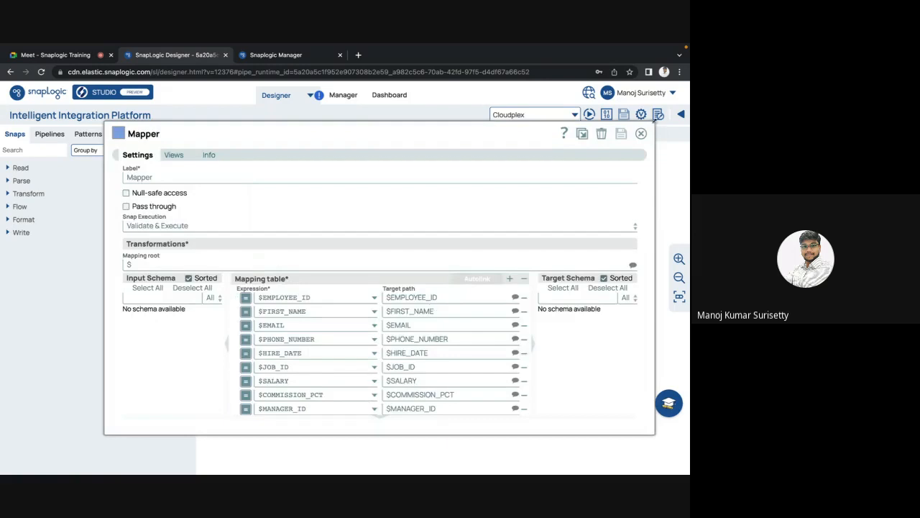
left_click(639, 137)
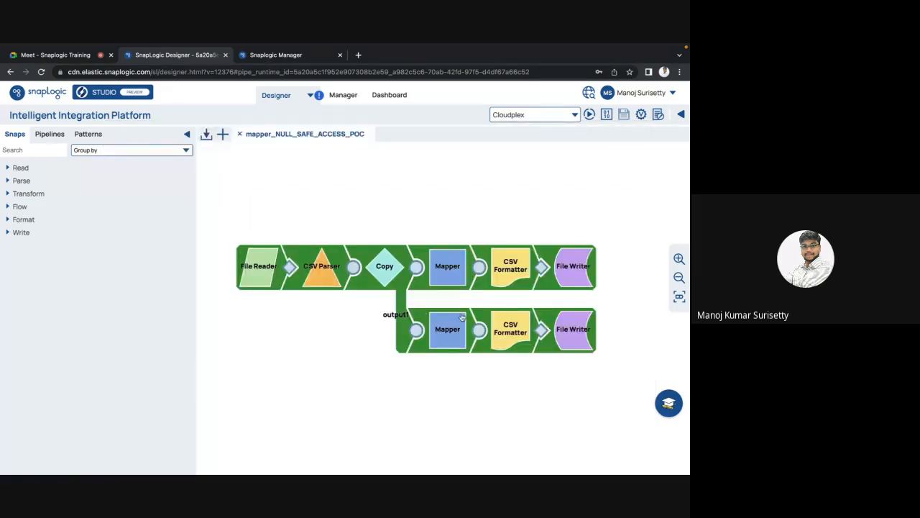
Add a row to the upper Mapper's mapping table that maps the expression '2023-04-21' to target path $DOJ, and save the snap
mouse_move(445, 268)
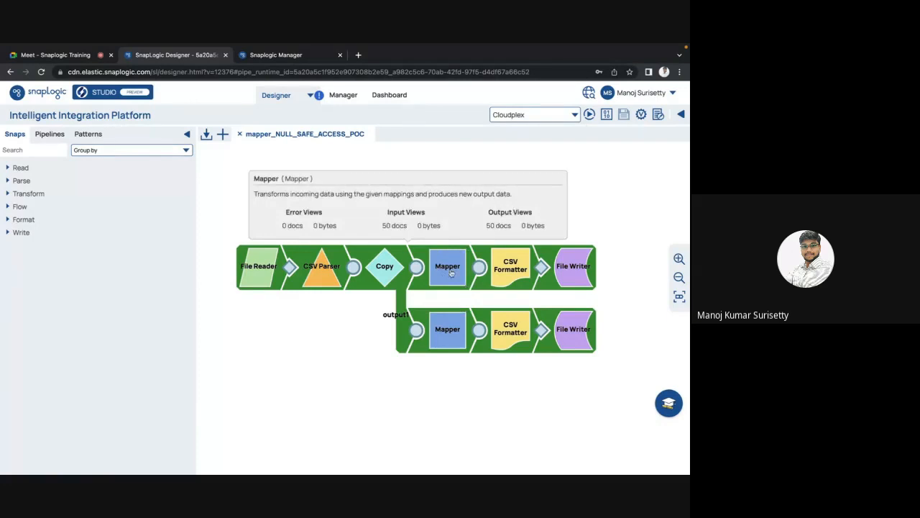
left_click(451, 275)
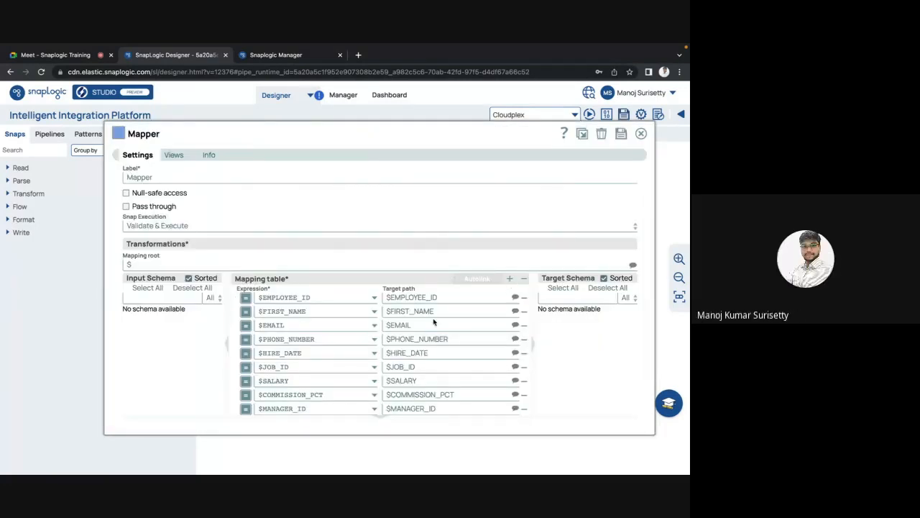
left_click(510, 279)
left_click(397, 405)
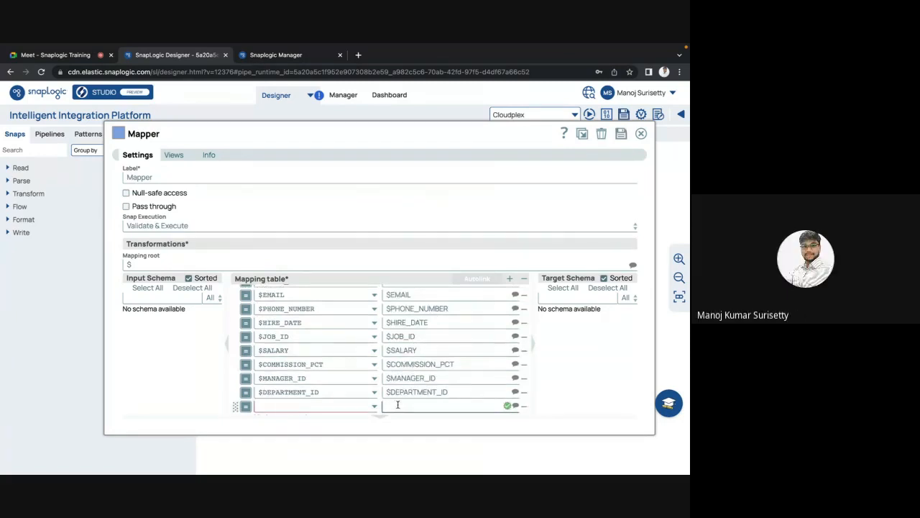
type("$DOJ")
left_click(351, 408)
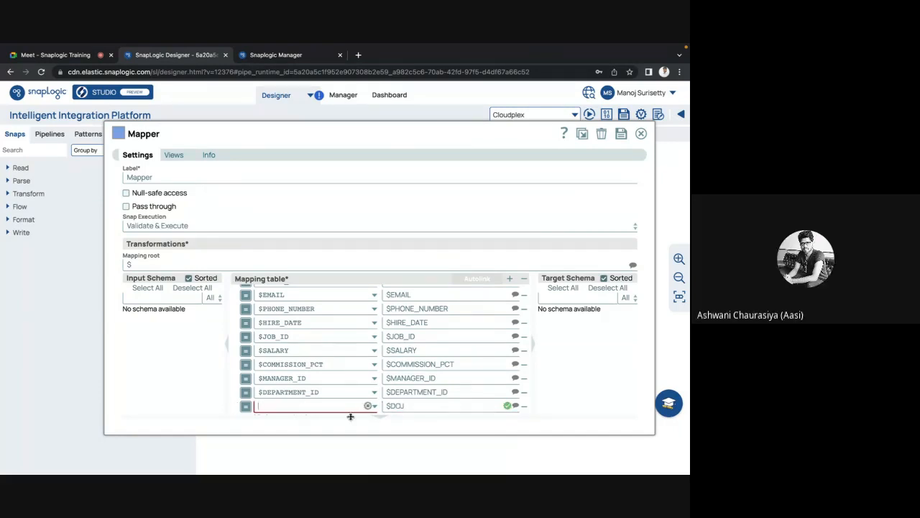
type("'202")
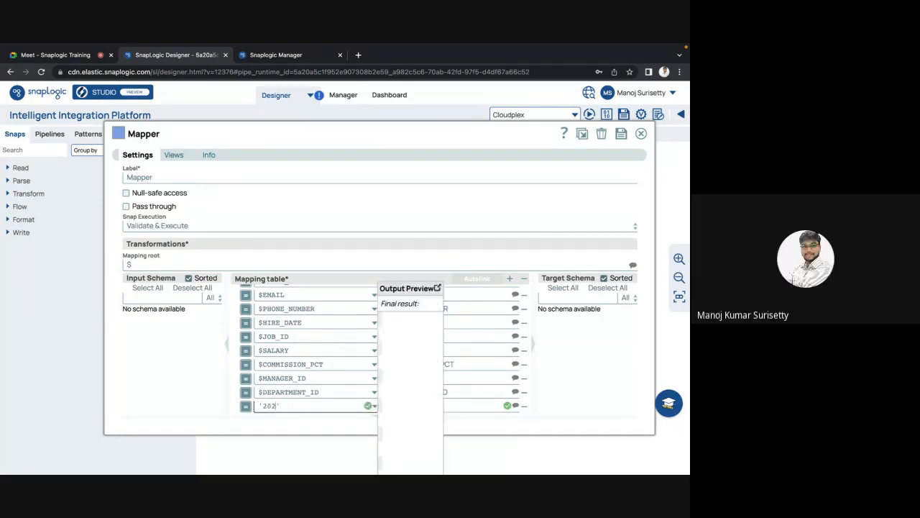
type("3-04-21")
scroll(539, 338, "down", 4)
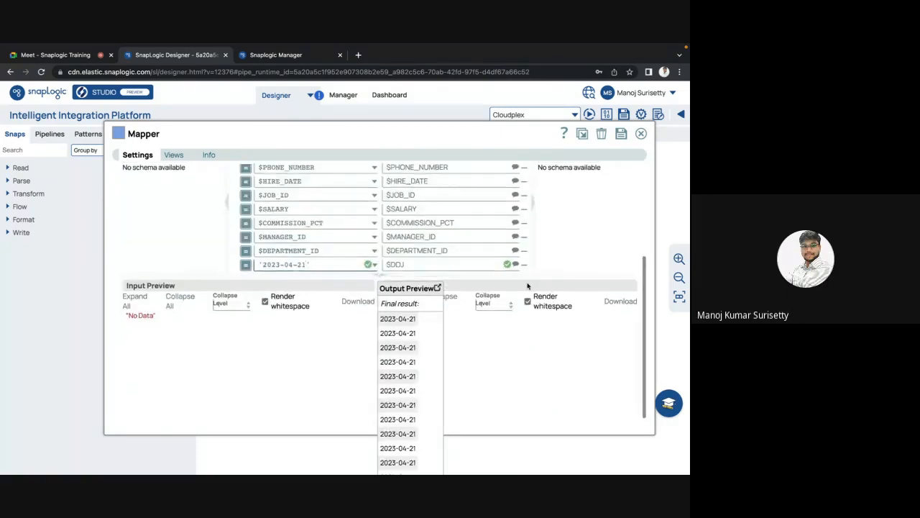
scroll(528, 285, "up", 4)
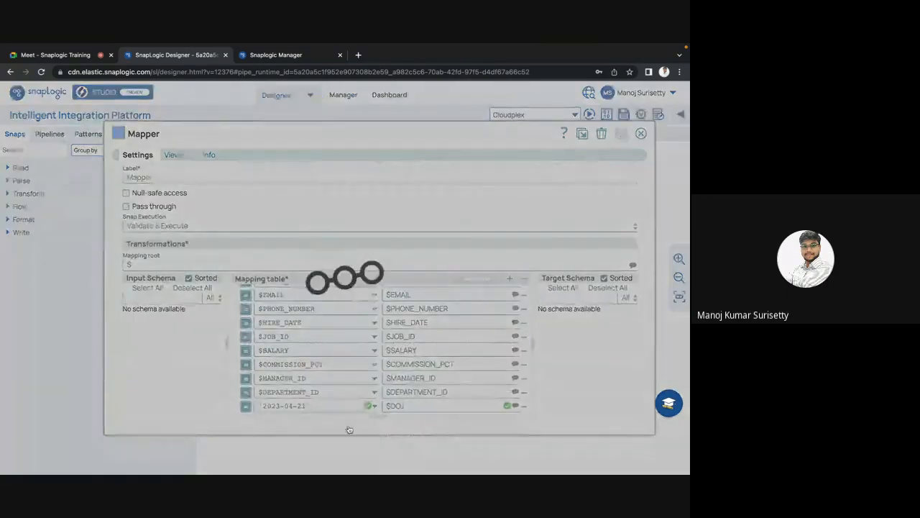
Review the upper Mapper's mapping table, close its settings, and execute the pipeline
scroll(329, 380, "down", 2)
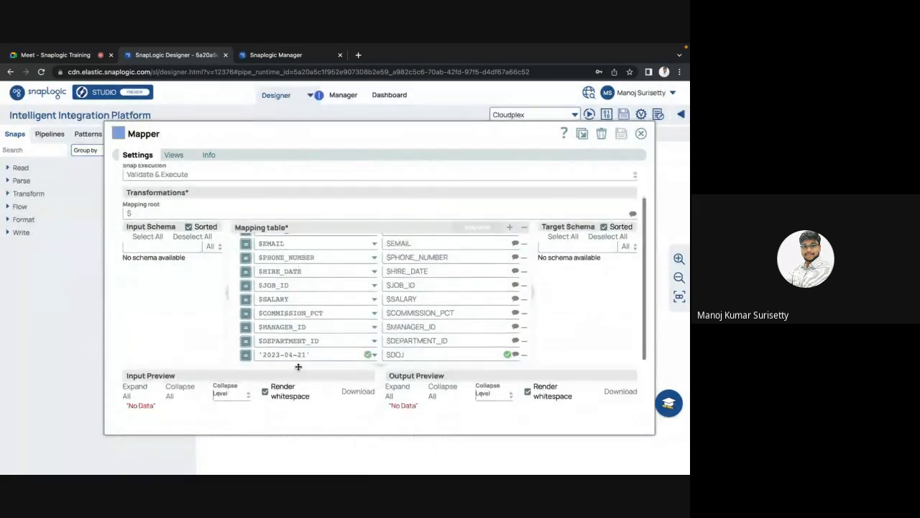
scroll(256, 269, "up", 2)
scroll(290, 322, "up", 1)
scroll(291, 322, "down", 1)
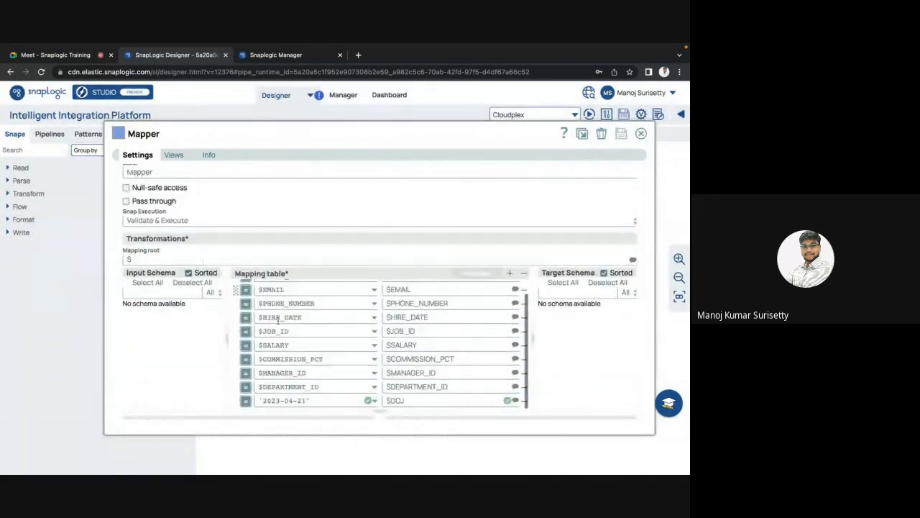
scroll(309, 335, "down", 1)
scroll(309, 336, "down", 1)
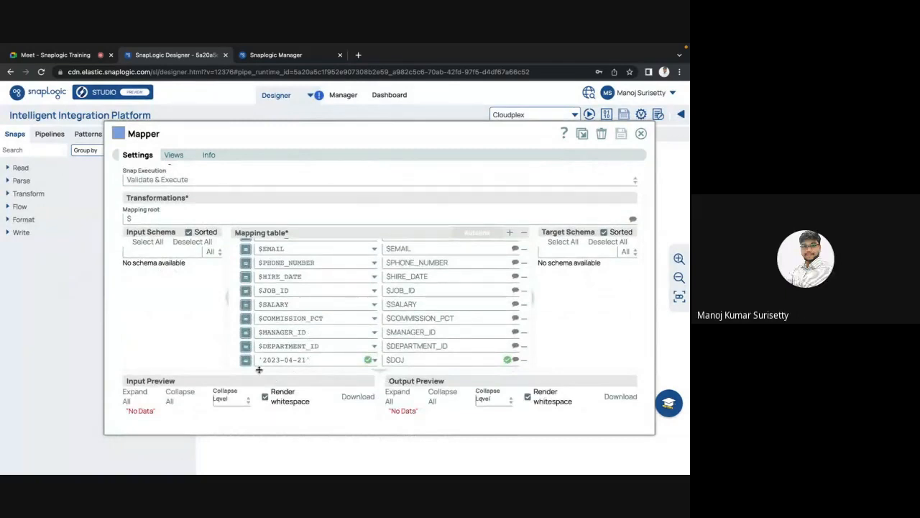
key("Escape")
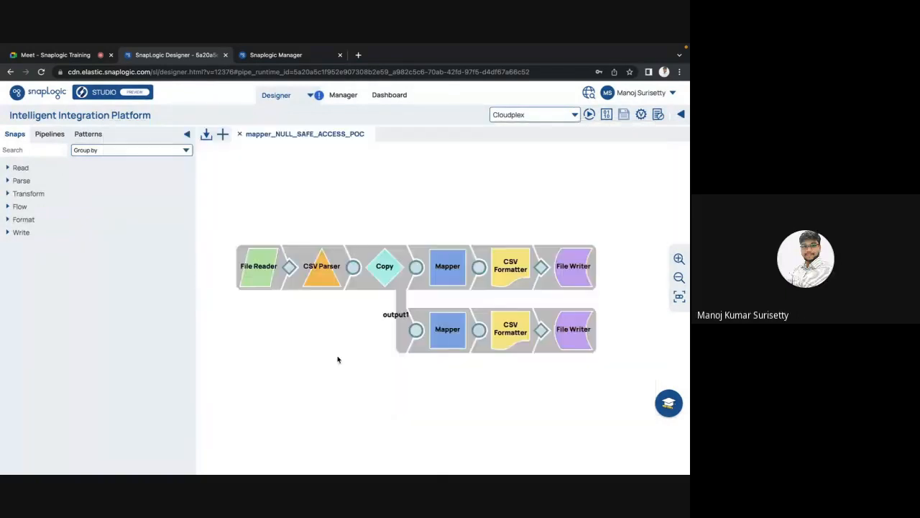
left_click(590, 115)
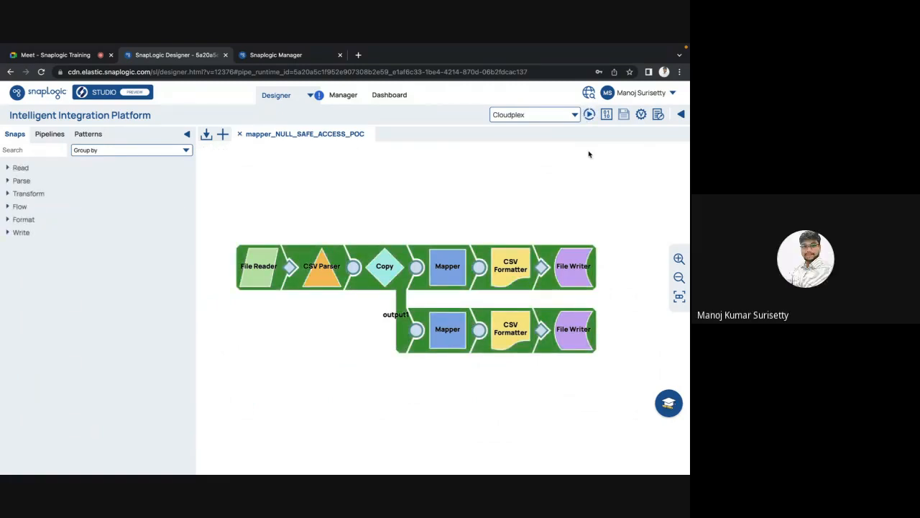
Switch to SnapLogic Manager, refresh the project's assets, and open the preview of destination1.csv
left_click(305, 58)
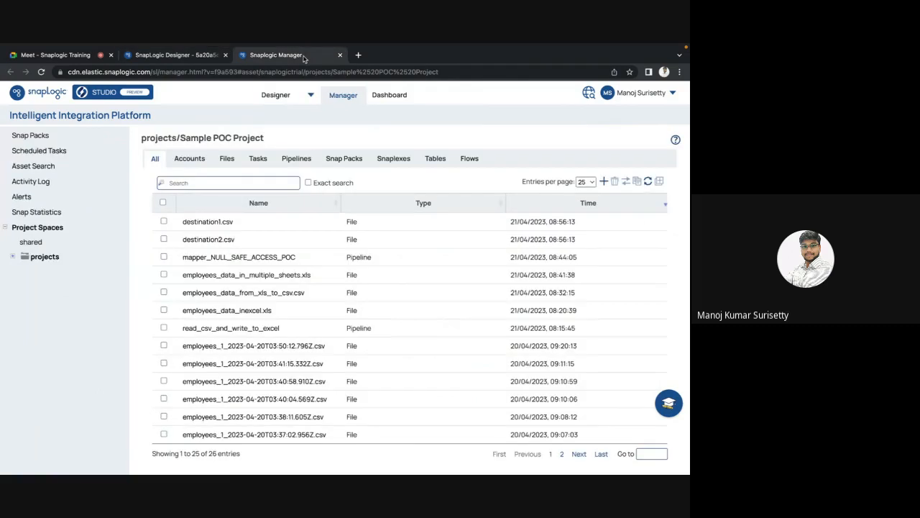
left_click(648, 181)
left_click(238, 223)
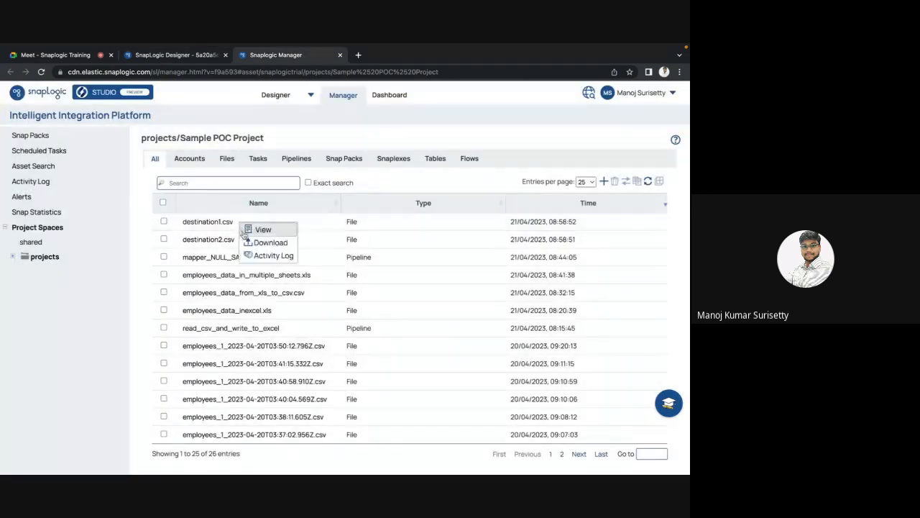
left_click(246, 229)
Examine the DOJ column and its values across the rows of the destination1.csv preview
scroll(431, 281, "right", 5)
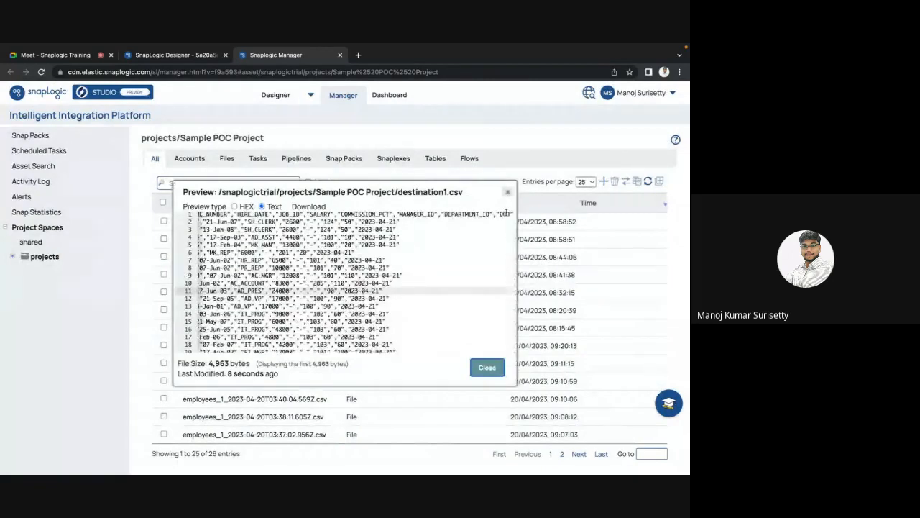
left_click(366, 224)
left_click_drag(366, 224, 374, 264)
scroll(375, 288, "down", 4)
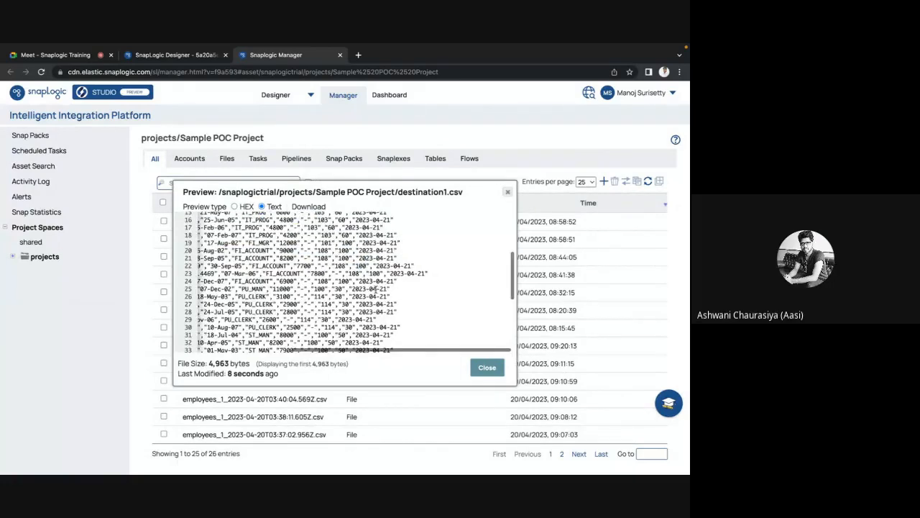
scroll(375, 289, "up", 3)
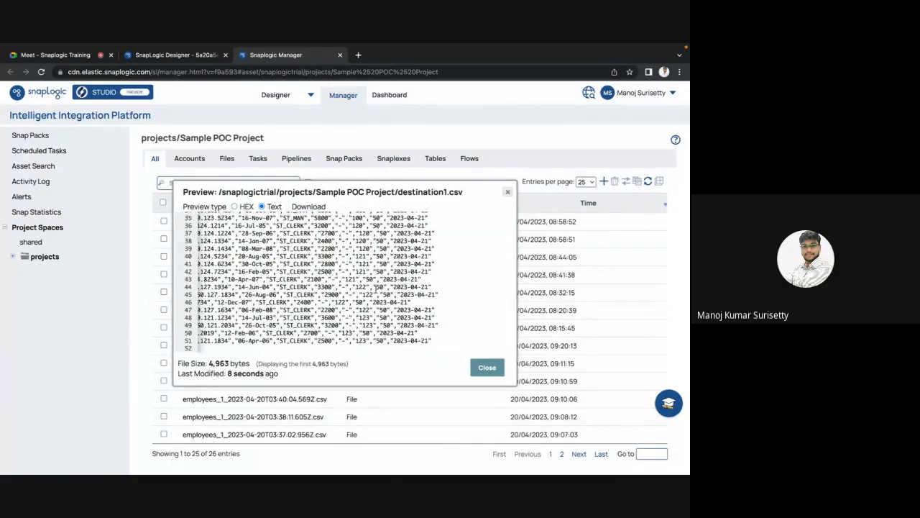
scroll(375, 289, "up", 2)
scroll(375, 289, "left", 5)
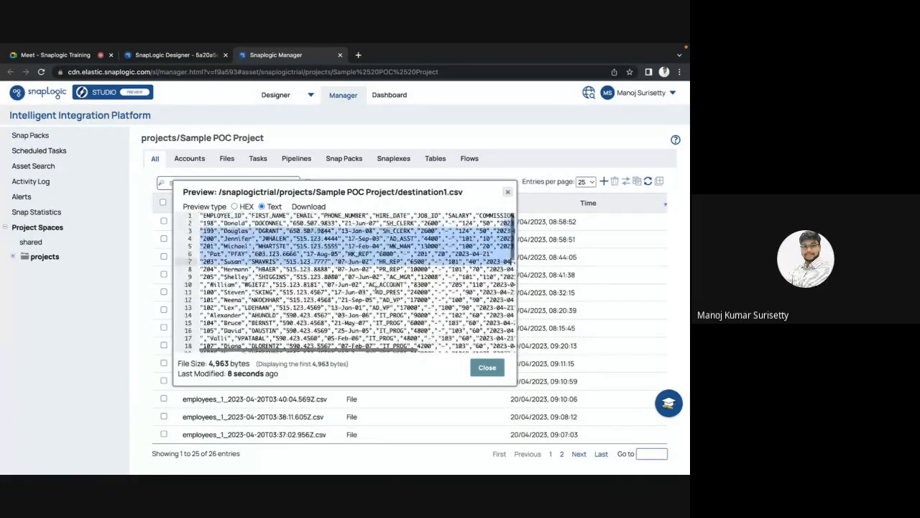
left_click(328, 295)
scroll(328, 295, "right", 5)
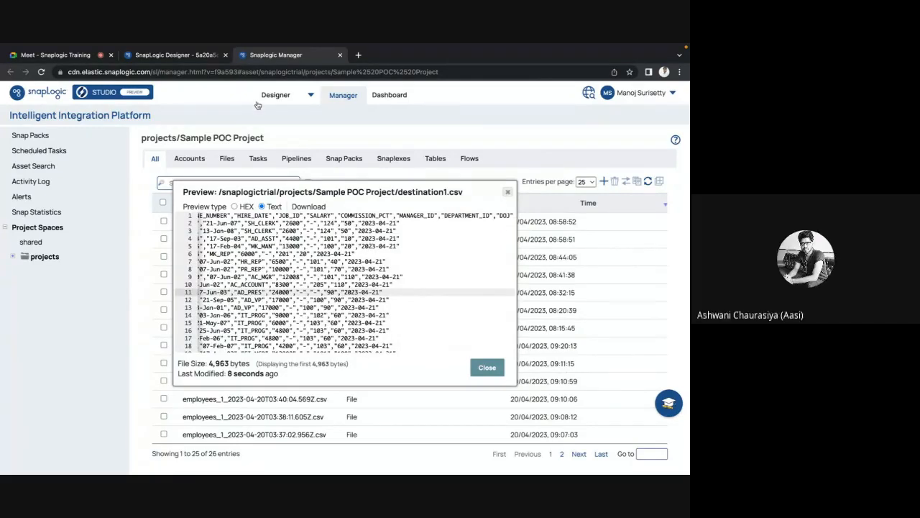
Return to Designer, reopen the upper Mapper, and open the Expression builder for its $HIRE_DATE expression
left_click(195, 61)
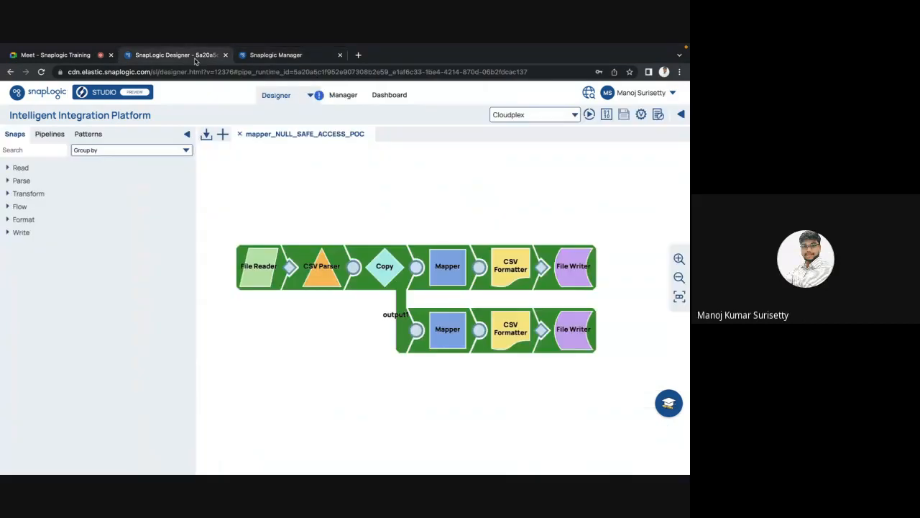
left_click(446, 285)
scroll(446, 284, "down", 2)
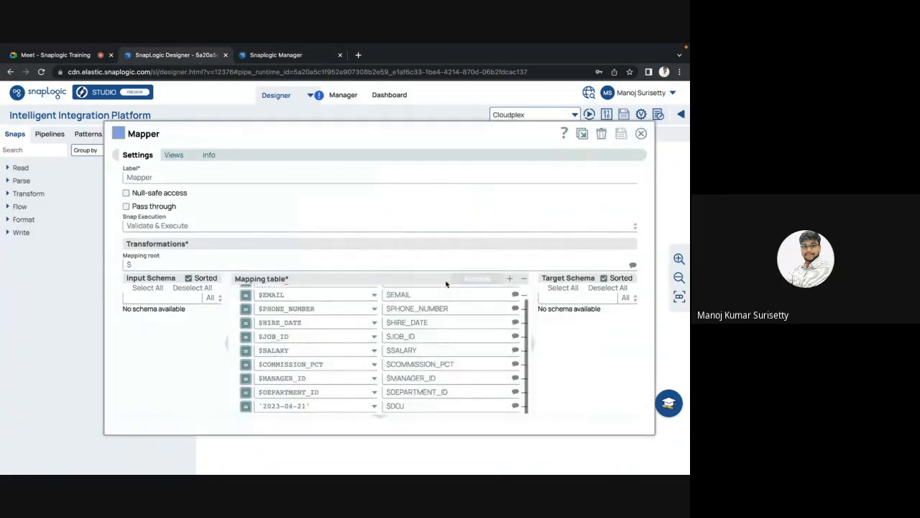
scroll(448, 284, "down", 2)
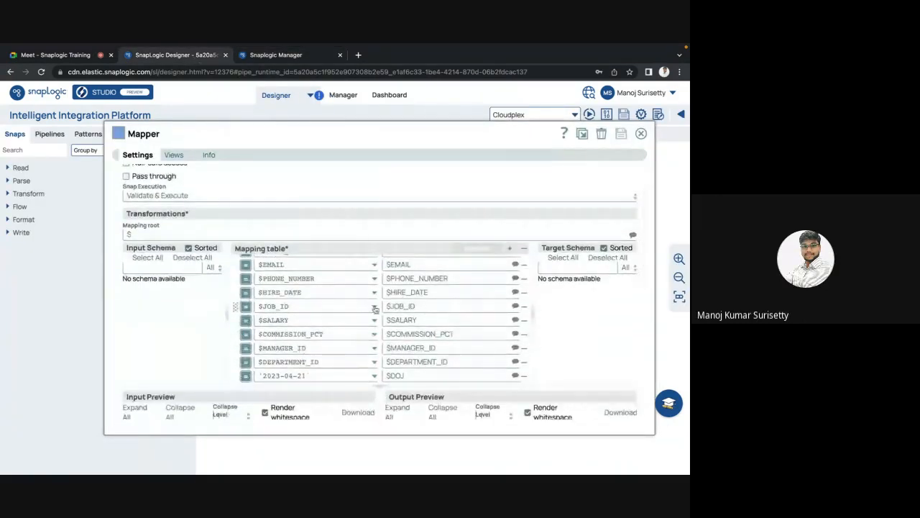
left_click(321, 292)
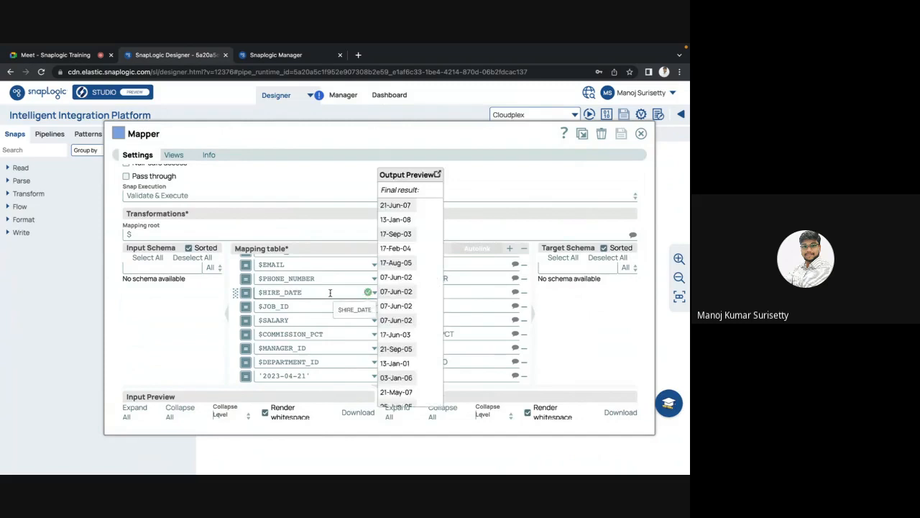
left_click(373, 295)
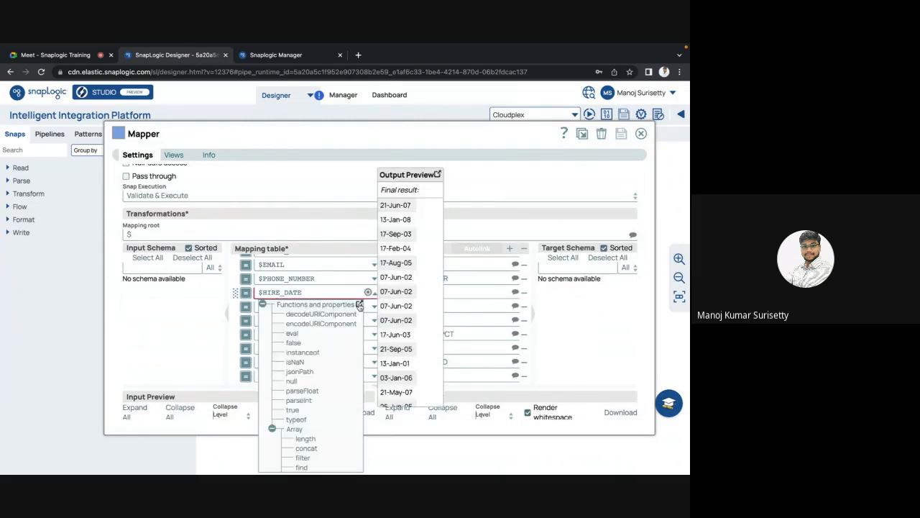
left_click(360, 307)
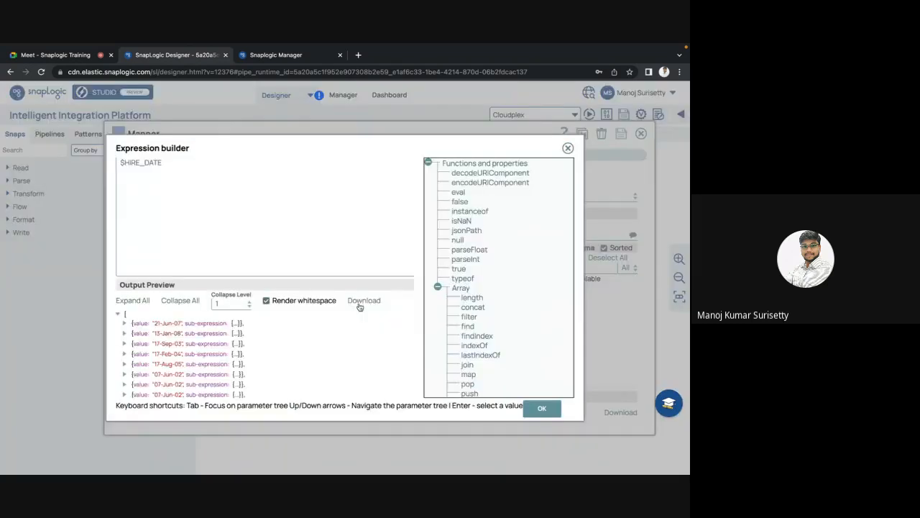
Close the Expression builder, check the Mapper's input and output previews, and close the Mapper settings
left_click(568, 149)
scroll(462, 371, "down", 3)
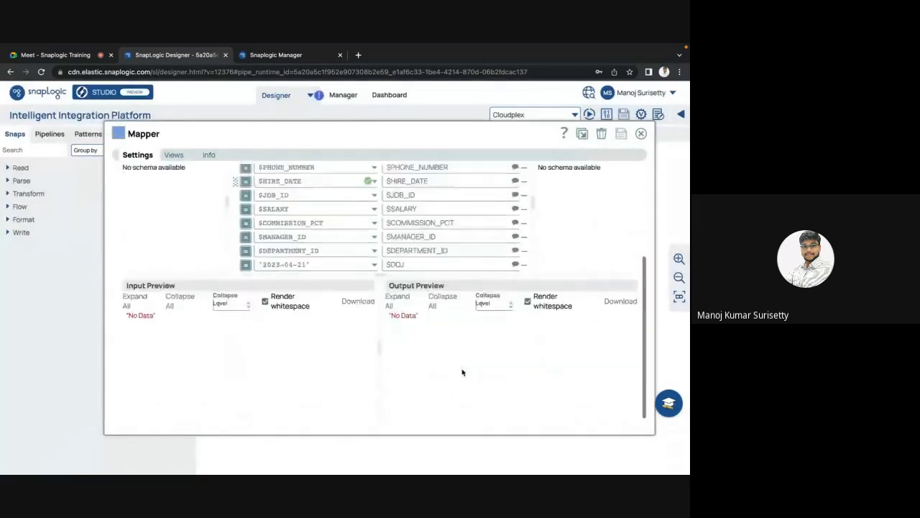
scroll(463, 372, "up", 4)
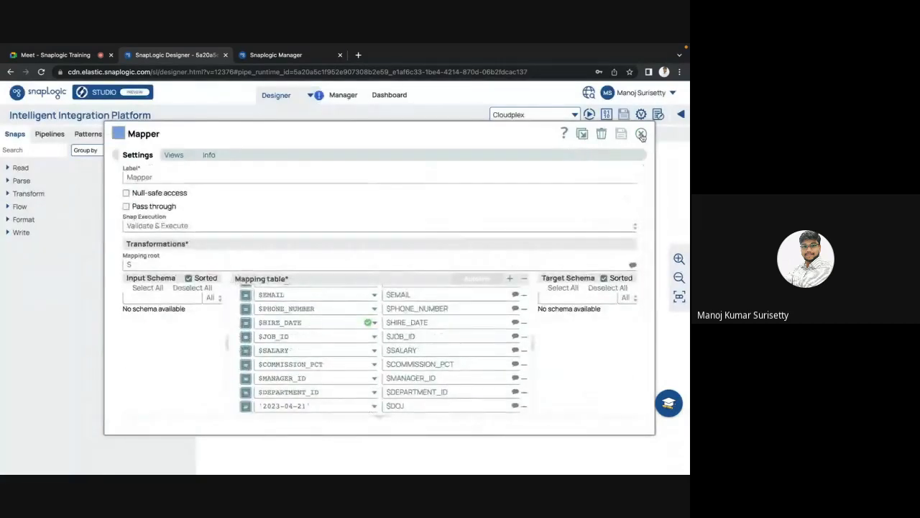
left_click(642, 136)
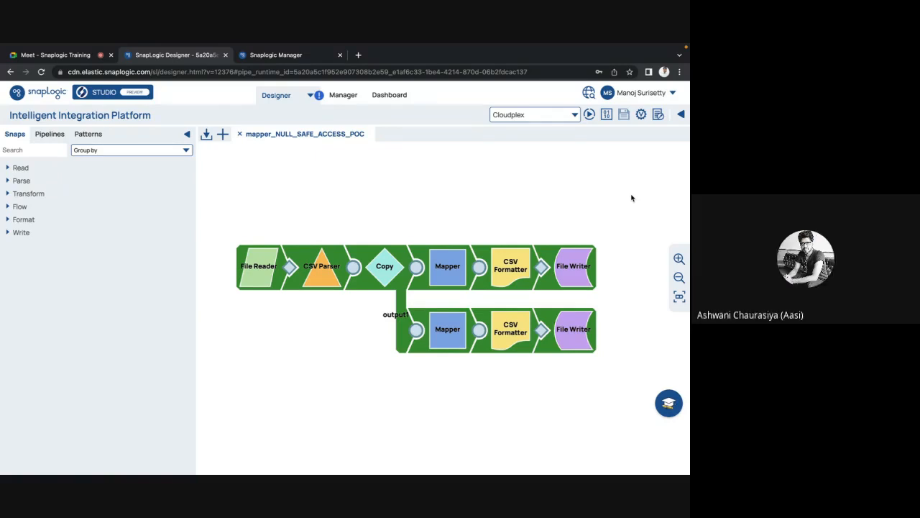
Close the mapper_NULL_SAFE_ACCESS_POC pipeline and start adding a new pipeline
left_click(240, 134)
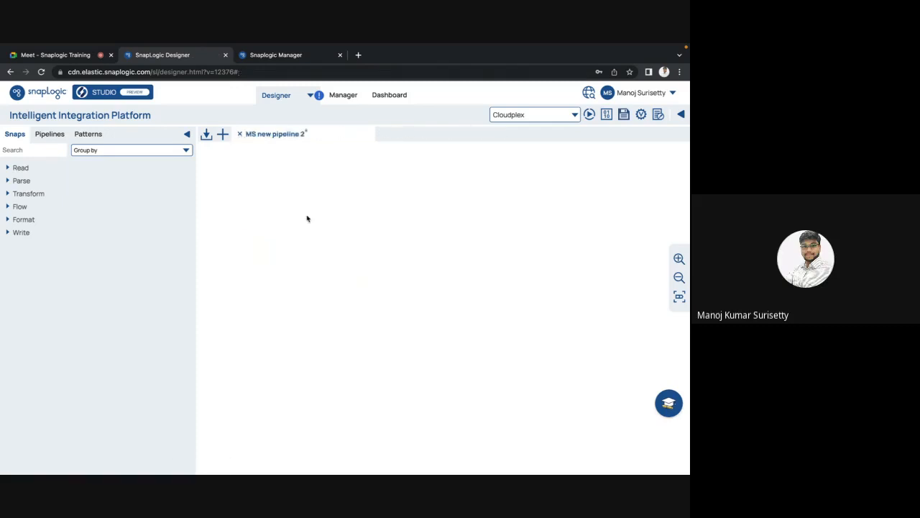
left_click(223, 135)
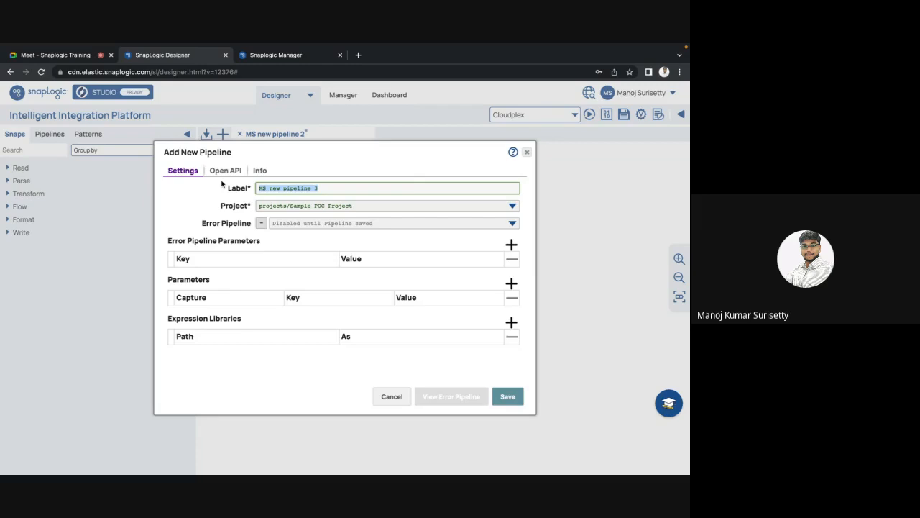
Switch to SnapLogic Manager, examine the order of the first names in the destination1.csv preview, and close the preview
left_click(266, 59)
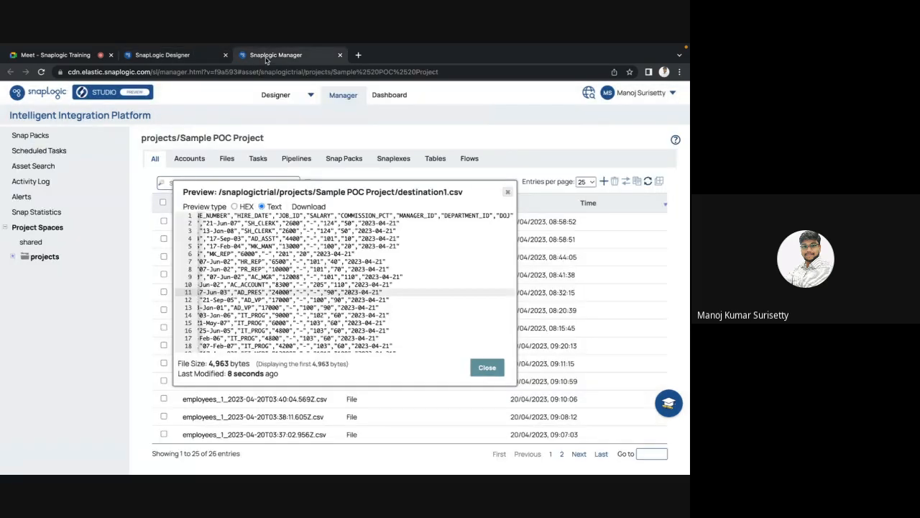
scroll(317, 277, "left", 2)
scroll(317, 277, "up", 1)
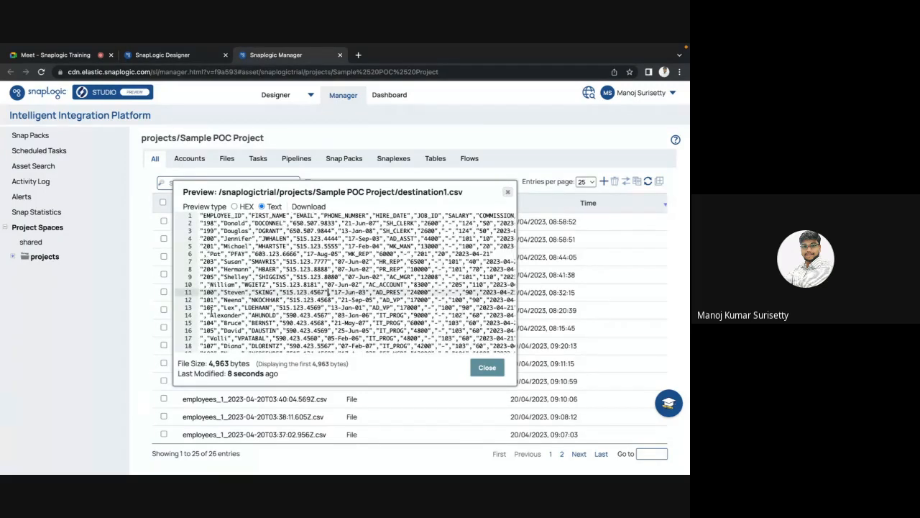
scroll(210, 308, "down", 2)
scroll(211, 308, "up", 3)
double_click(235, 224)
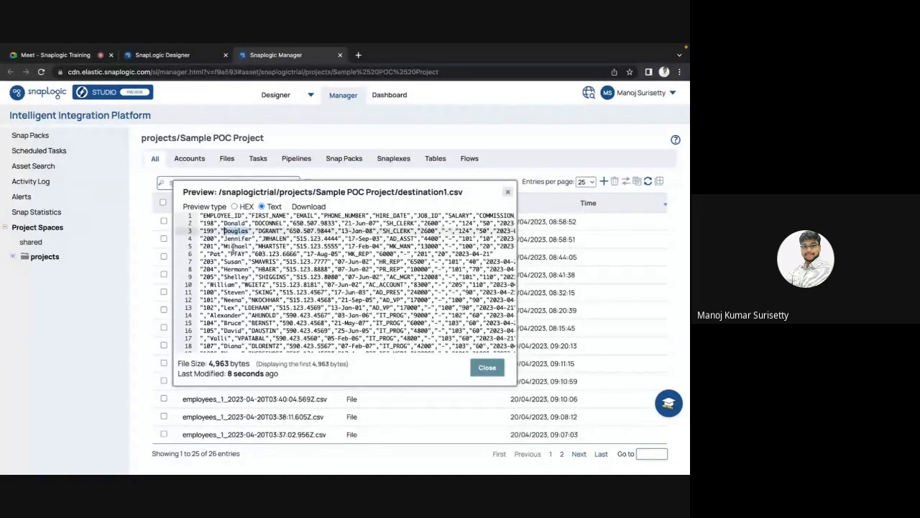
double_click(235, 246)
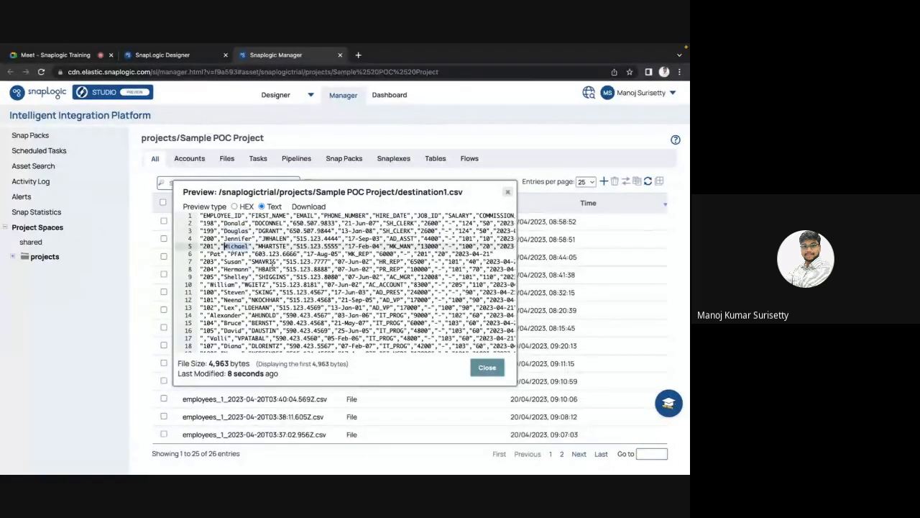
left_click(488, 368)
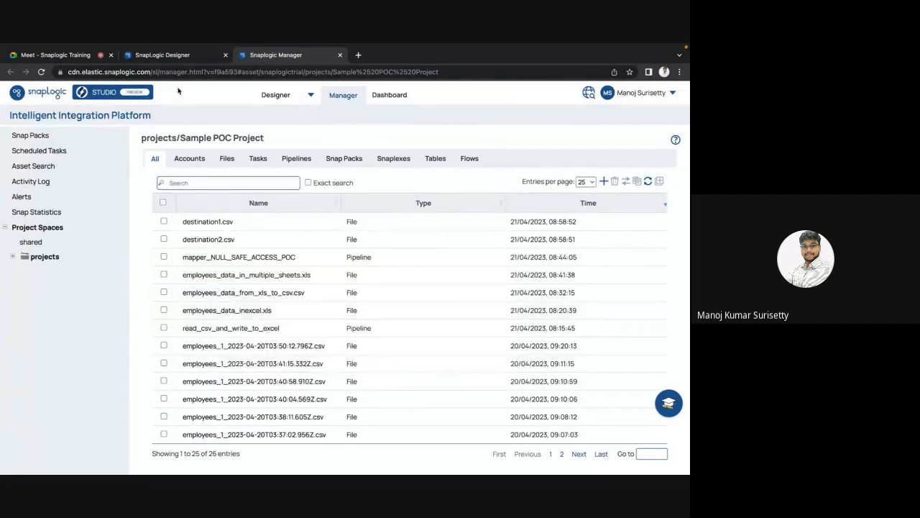
Return to Designer and save the new pipeline in Sample POC Project with the label sort_employees_on_first_name
left_click(163, 55)
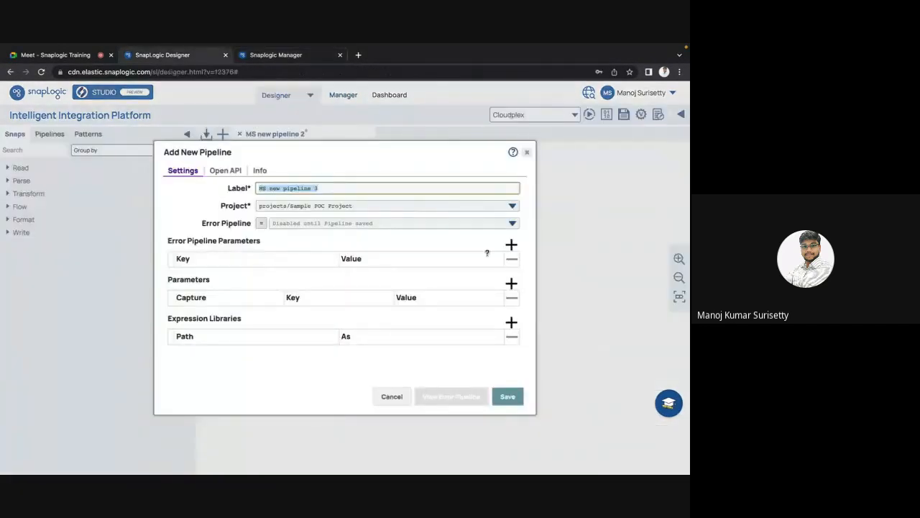
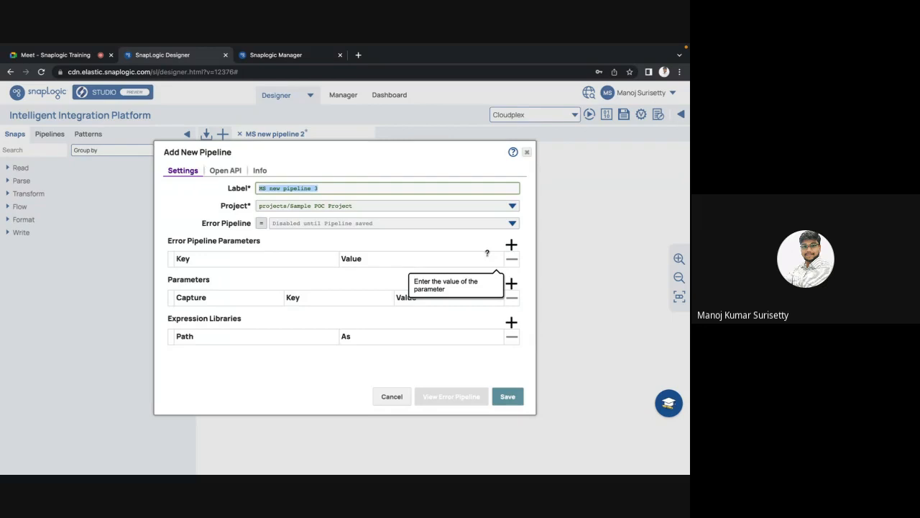
type("sort_employees_on_E")
type("irst_name")
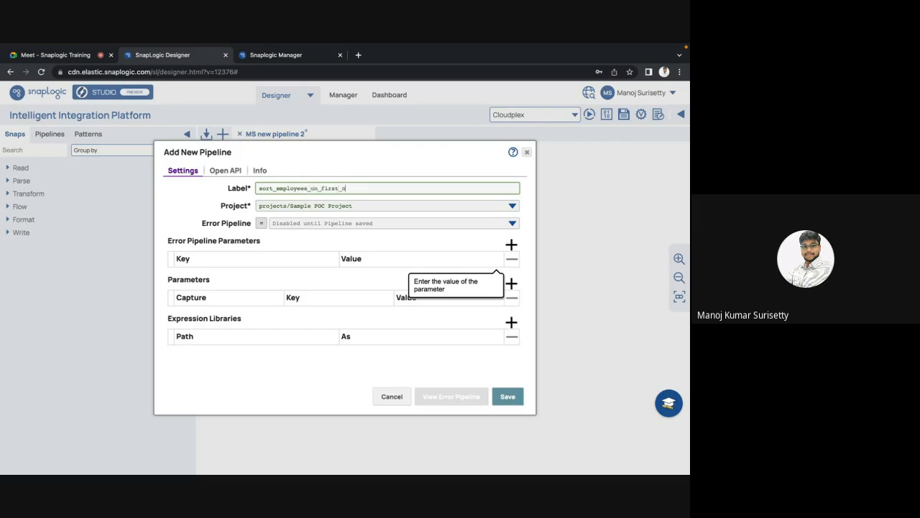
left_click(507, 397)
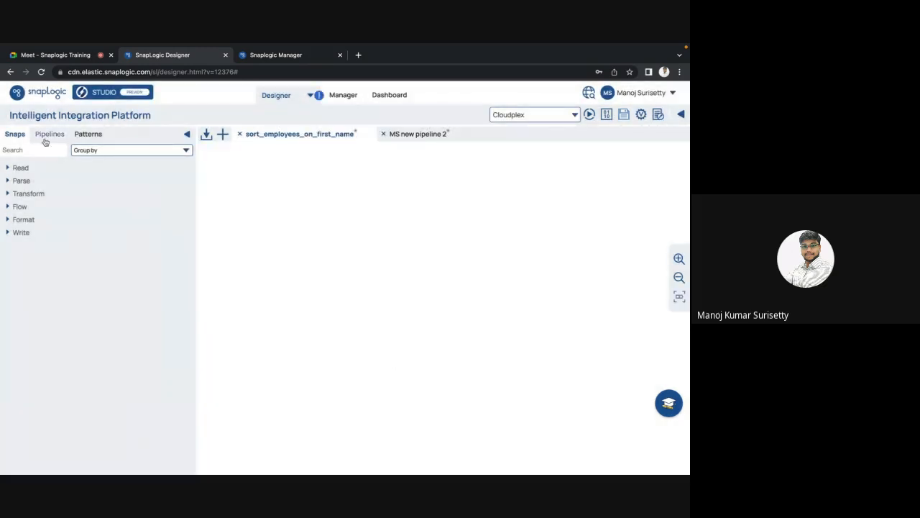
Add a File Reader snap to the empty canvas and attach a CSV Parser snap to its output
left_click(29, 152)
type("file rea")
left_click(44, 183)
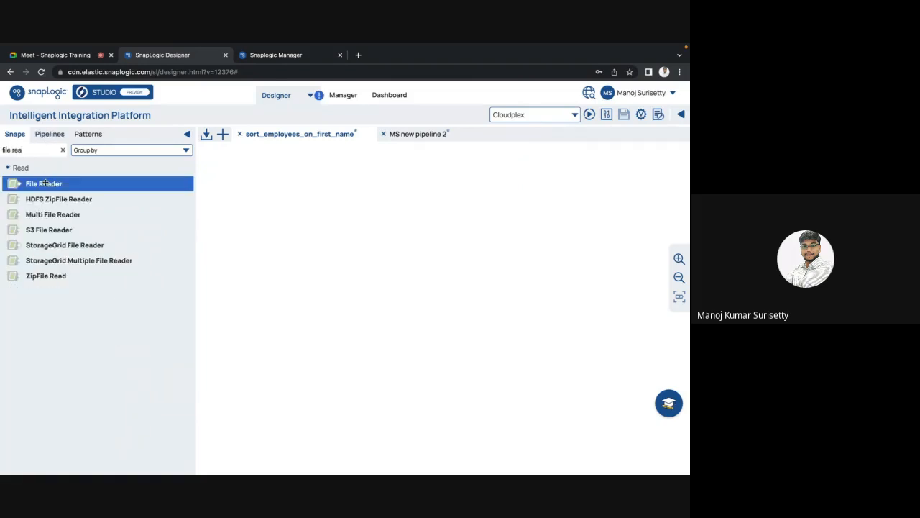
left_click_drag(45, 183, 286, 261)
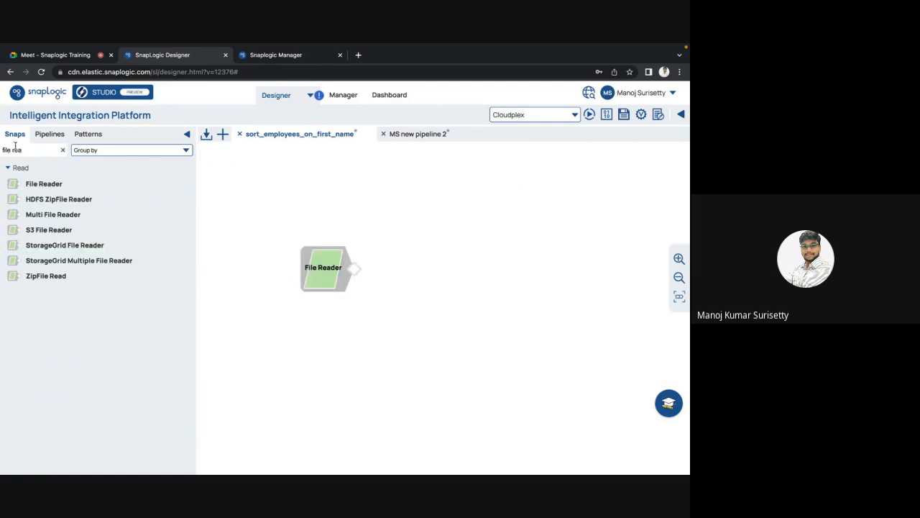
left_click_drag(22, 149, 1, 149)
type("parser")
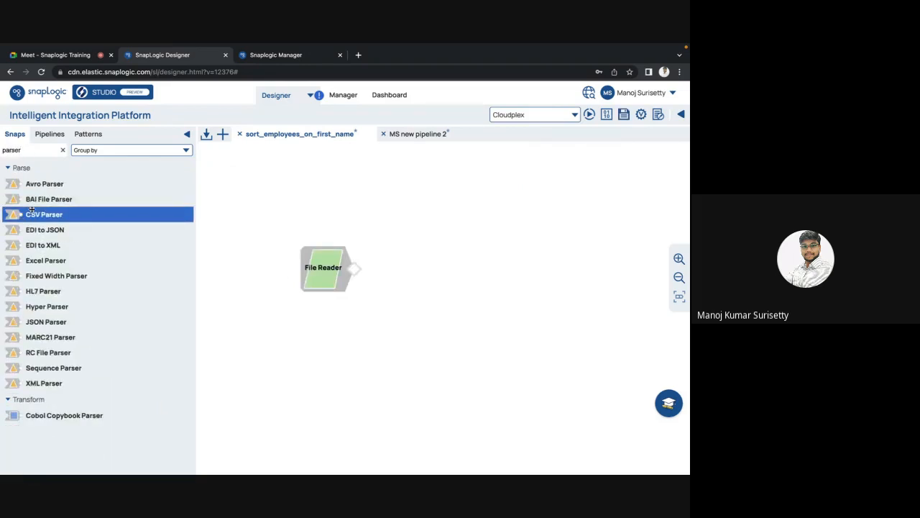
left_click_drag(32, 210, 382, 269)
Set the File Reader's file to updated_employees.csv, save the snap, and check the CSV Parser's output preview
left_click(327, 286)
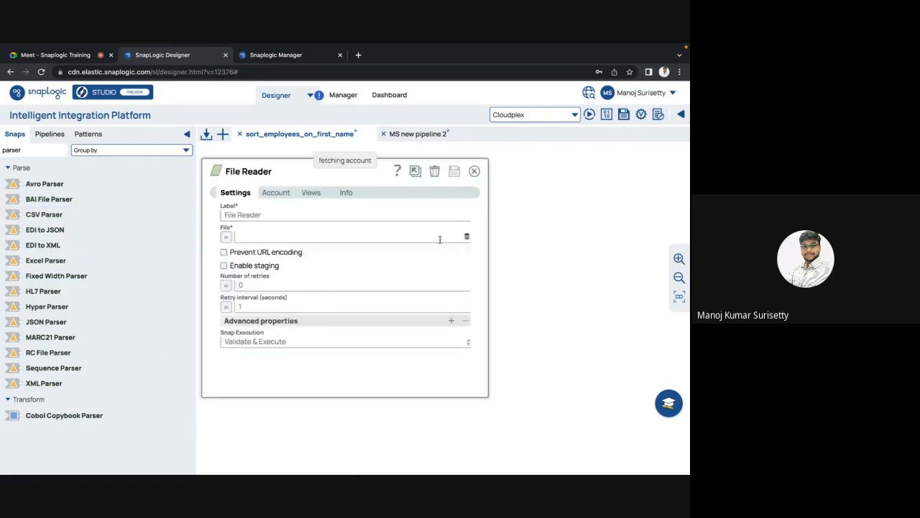
left_click(468, 238)
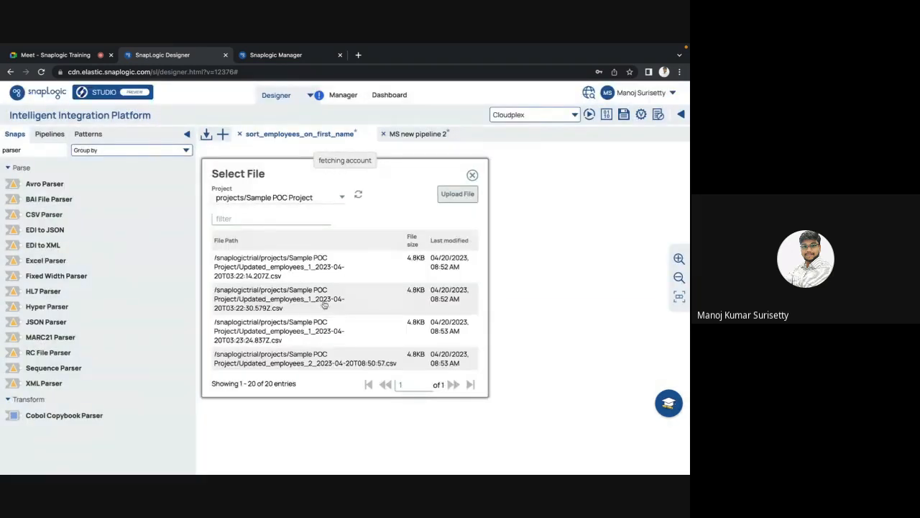
scroll(288, 346, "down", 5)
left_click(287, 366)
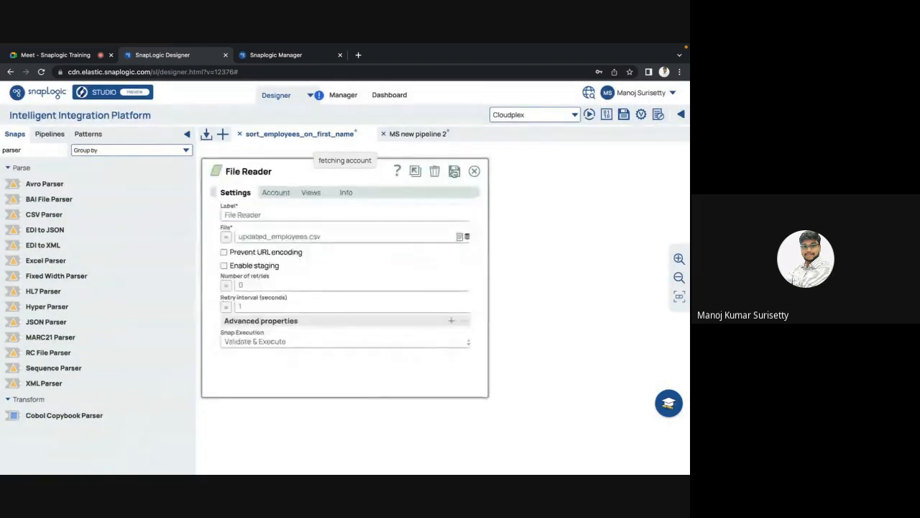
left_click(454, 172)
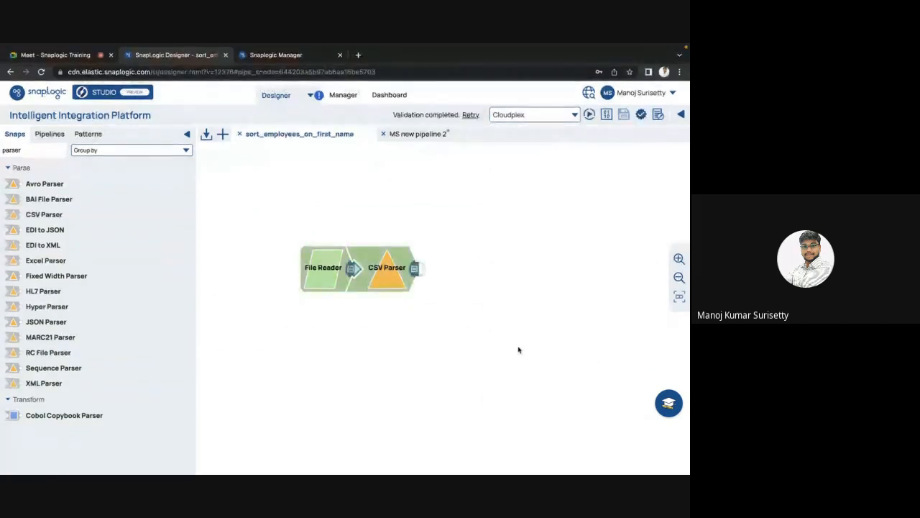
left_click(417, 271)
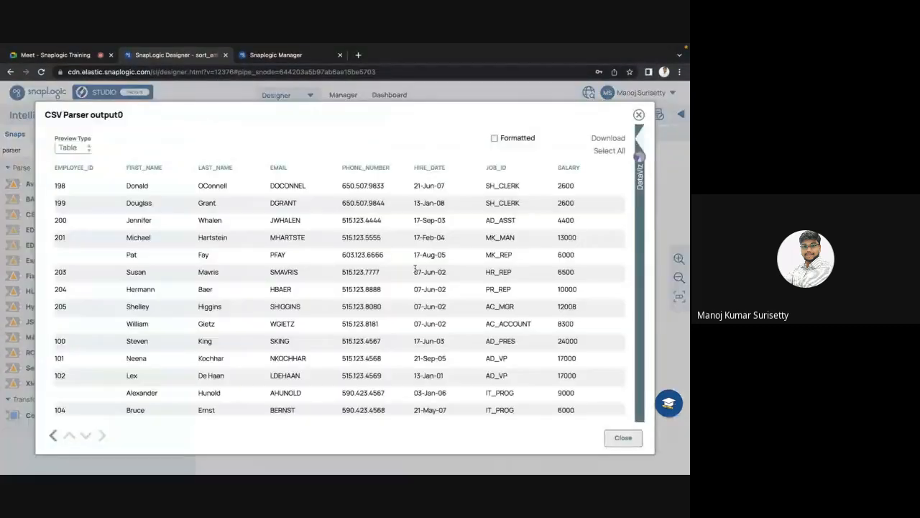
key("Escape")
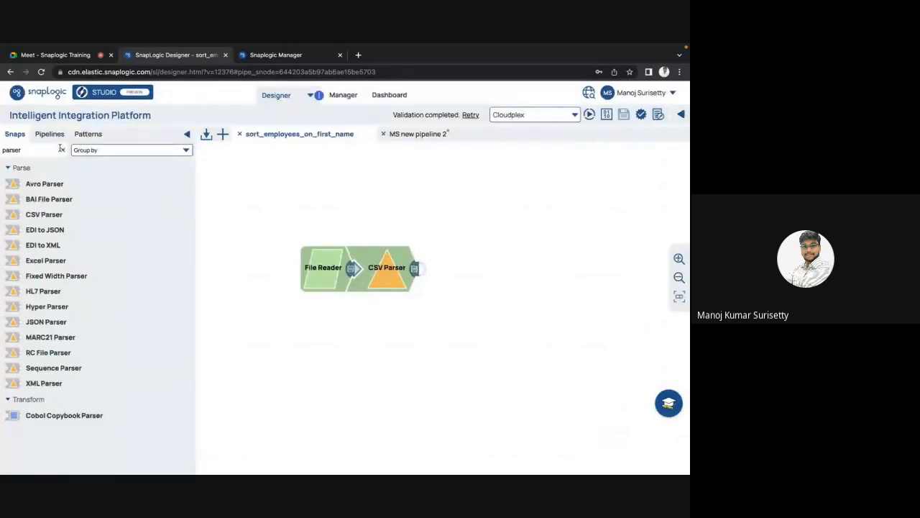
Find the Sort snap, attach it to the CSV Parser's output, and clear the snap search
left_click(62, 151)
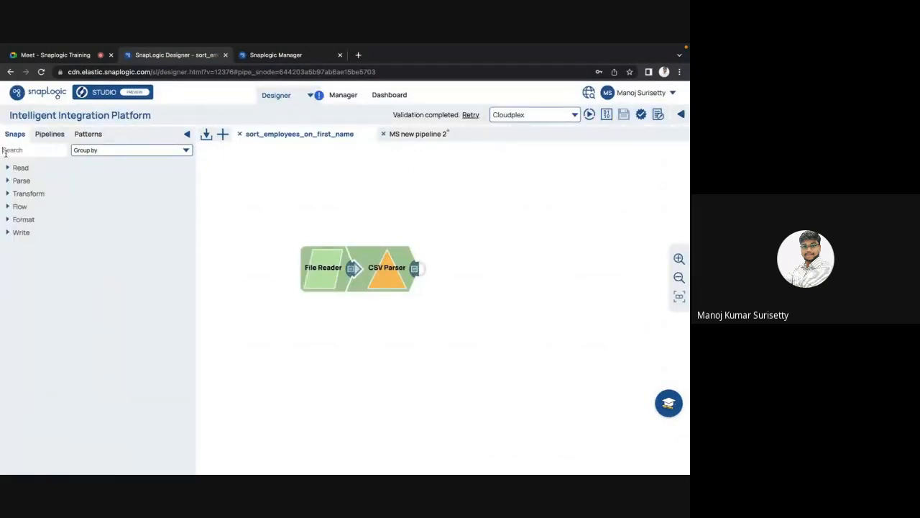
left_click(6, 151)
type("sort")
left_click_drag(34, 200, 457, 270)
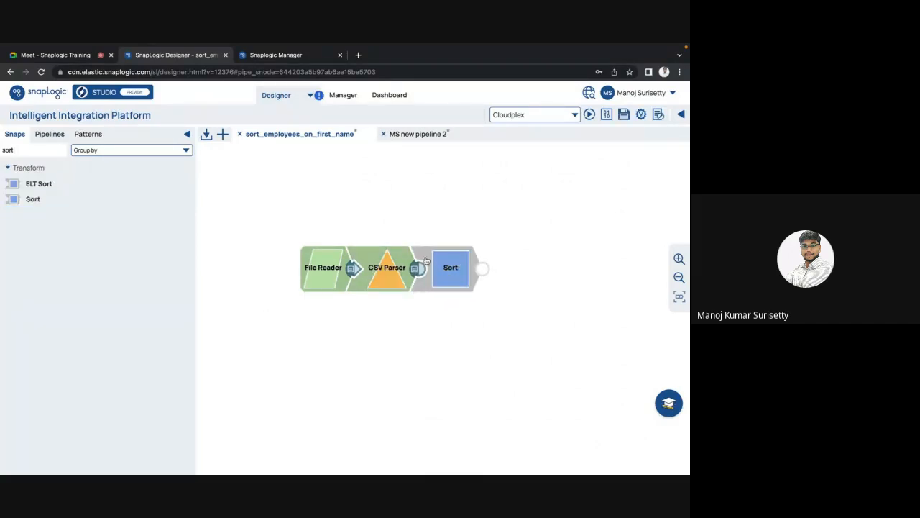
left_click(61, 150)
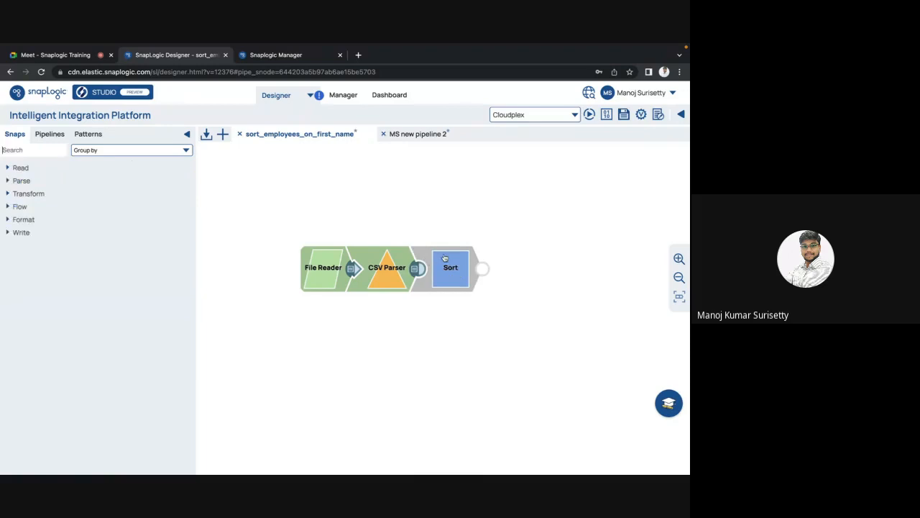
Open the Sort snap and review its Views and Info pages before returning to its settings
left_click(445, 263)
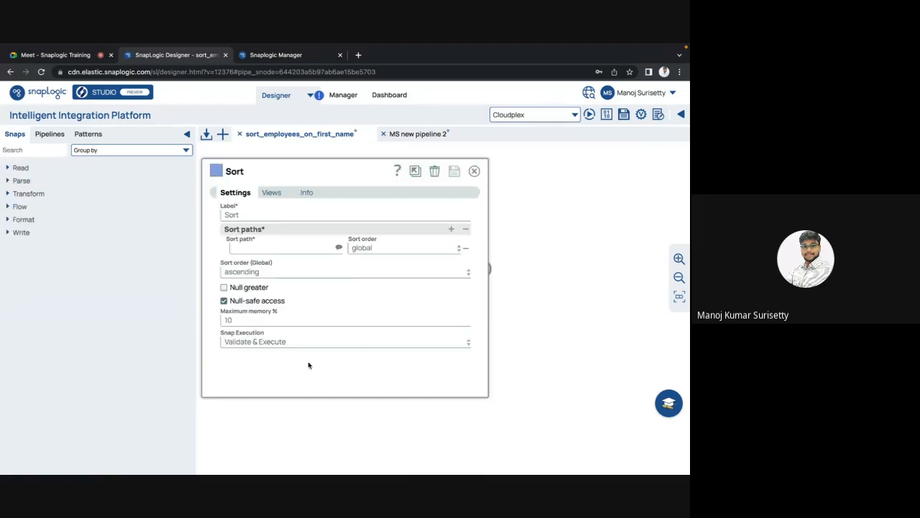
left_click(272, 193)
left_click(306, 192)
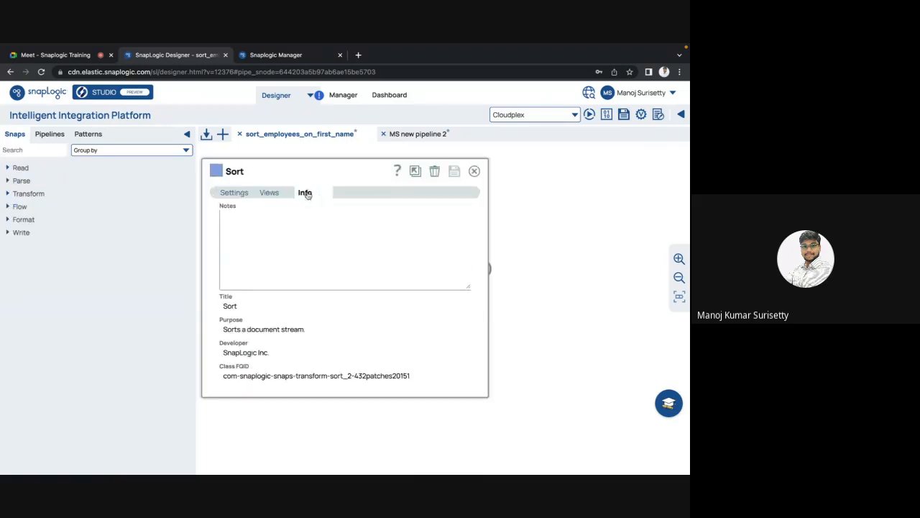
left_click(231, 194)
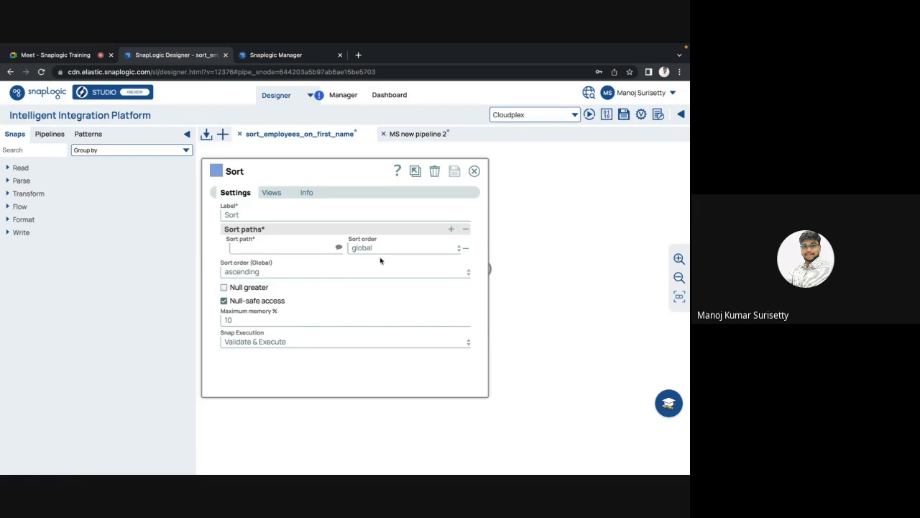
Set the Sort path to $FIRST_NAME with global sort order, disable Null-safe access, then save and close the snap
left_click(338, 249)
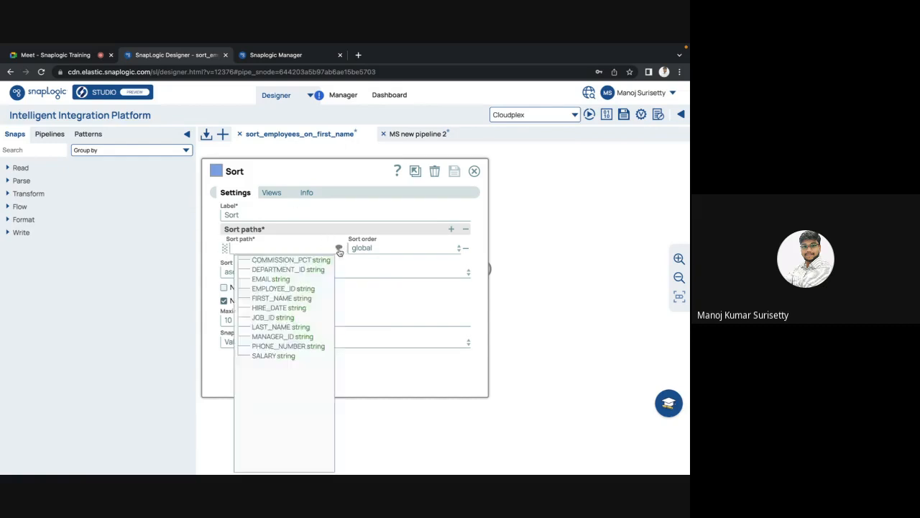
left_click(272, 298)
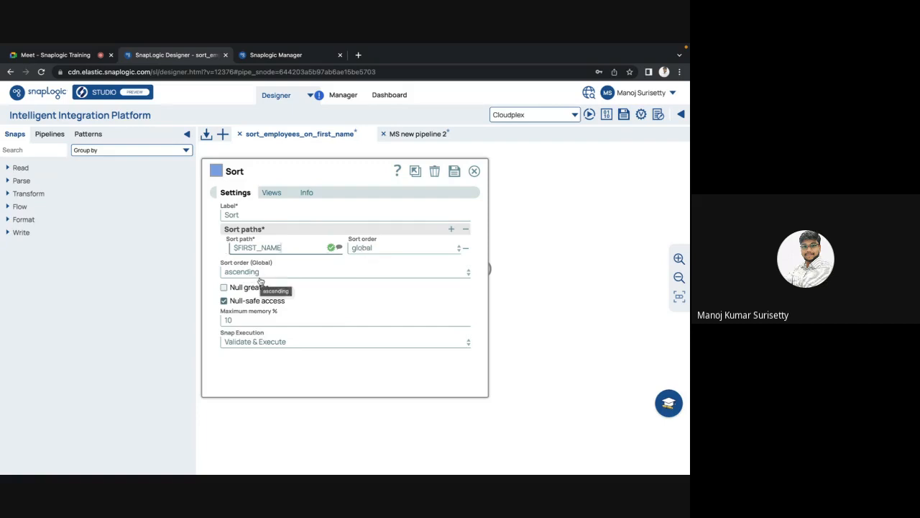
left_click(383, 249)
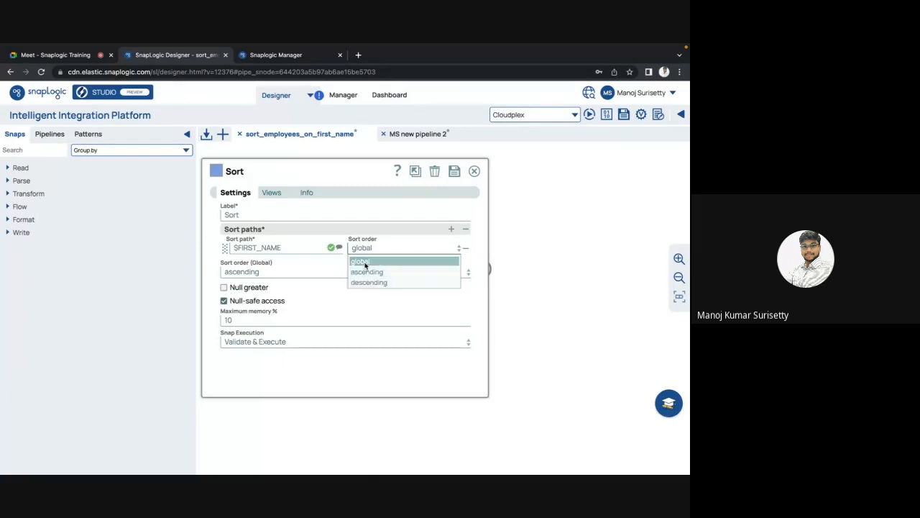
left_click(365, 265)
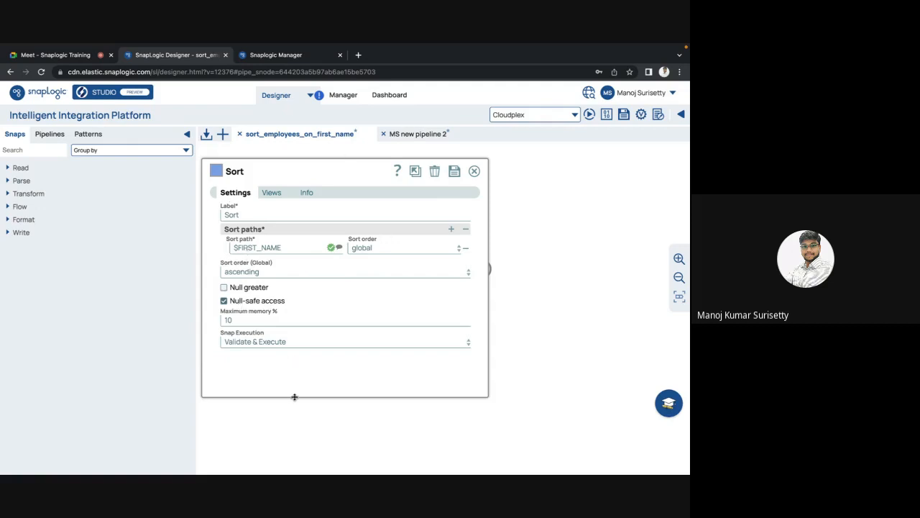
left_click(224, 303)
mouse_move(250, 289)
left_click(454, 173)
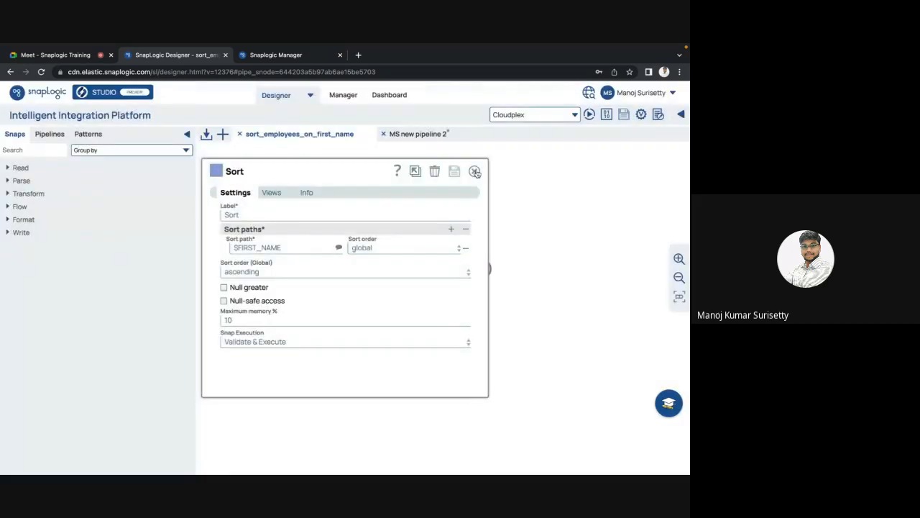
left_click(476, 172)
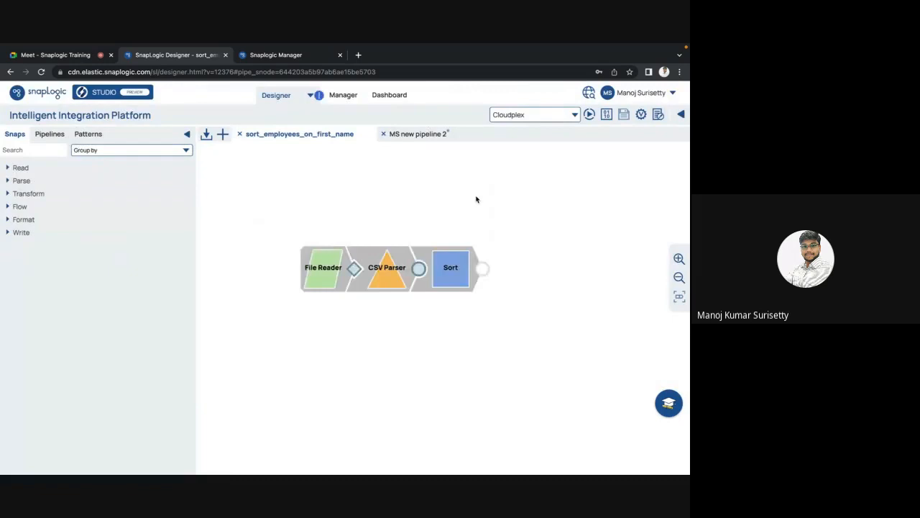
Recheck the Sort snap's settings, close them, and validate the pipeline
left_click(442, 282)
left_click(474, 172)
left_click(642, 114)
Open the Sort snap's output preview and examine the first names and employee IDs across its rows
left_click(482, 271)
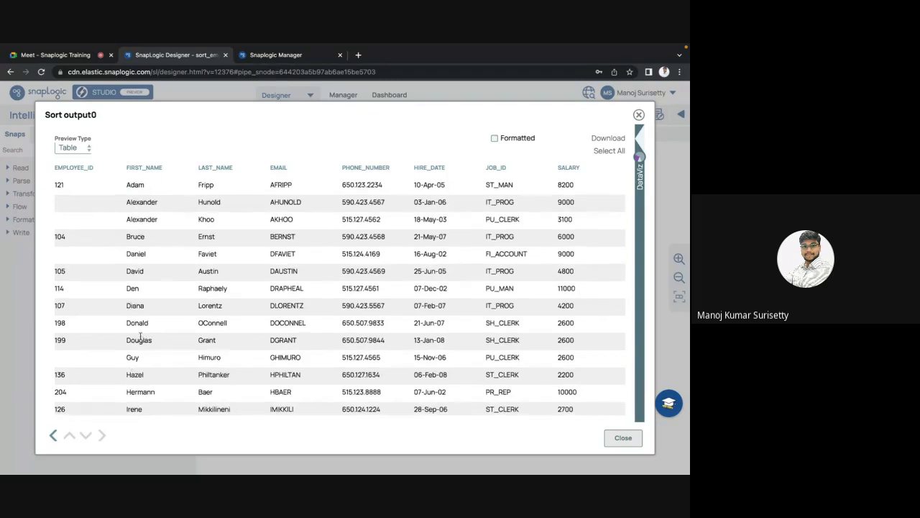
scroll(139, 338, "down", 2)
scroll(138, 338, "up", 2)
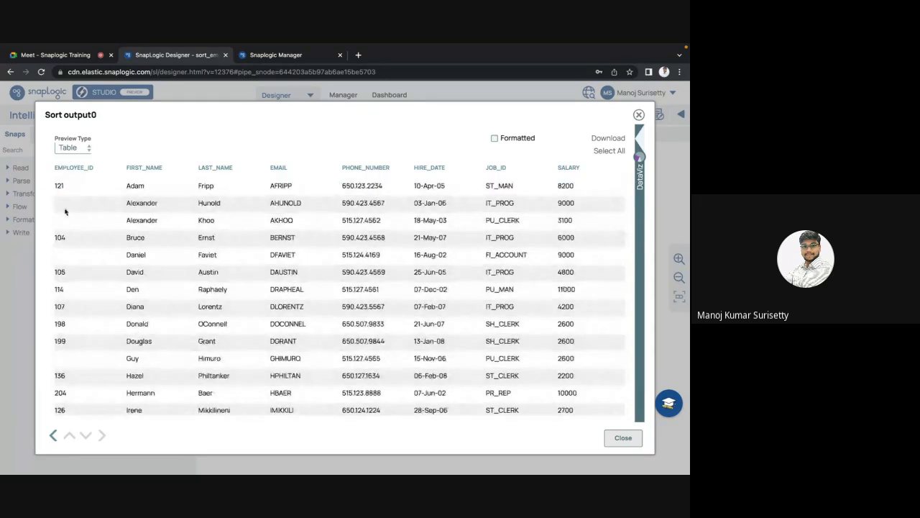
double_click(58, 186)
double_click(60, 238)
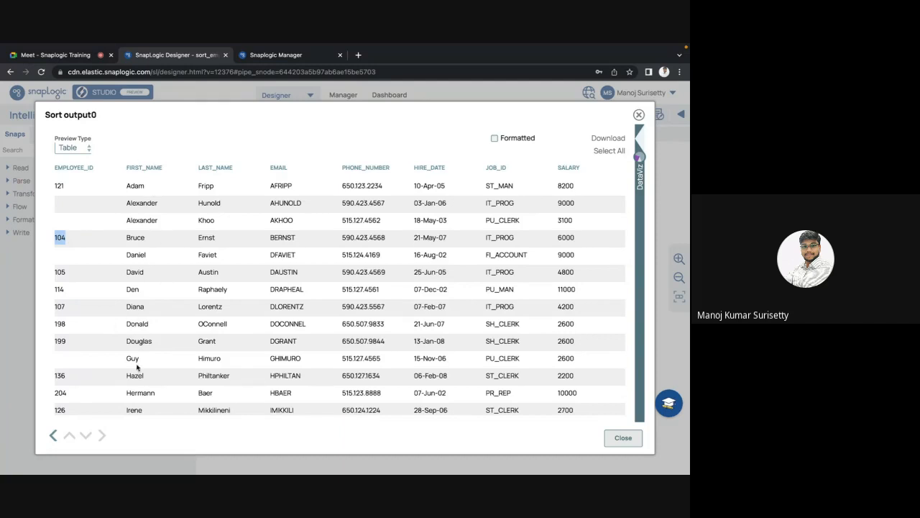
Review the first names throughout the Sort output preview, return to the first row, and close the preview
scroll(137, 367, "down", 4)
scroll(137, 367, "down", 5)
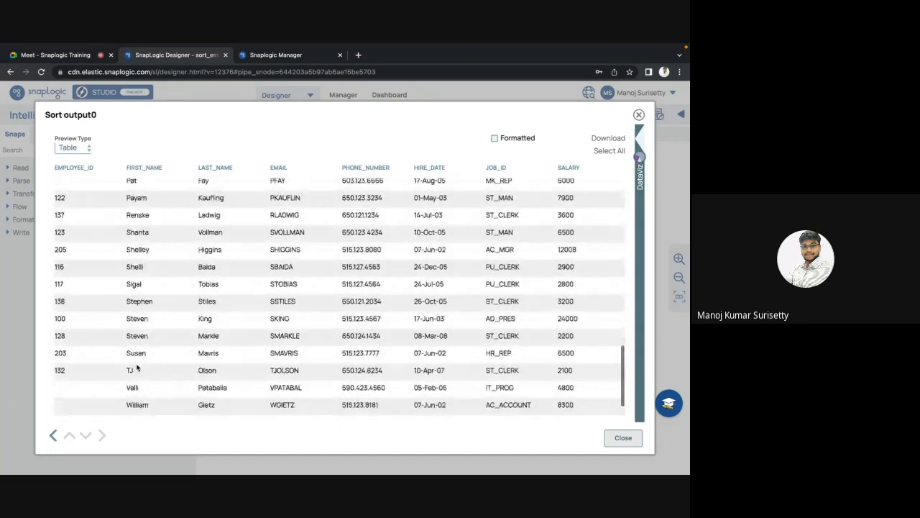
scroll(136, 368, "up", 10)
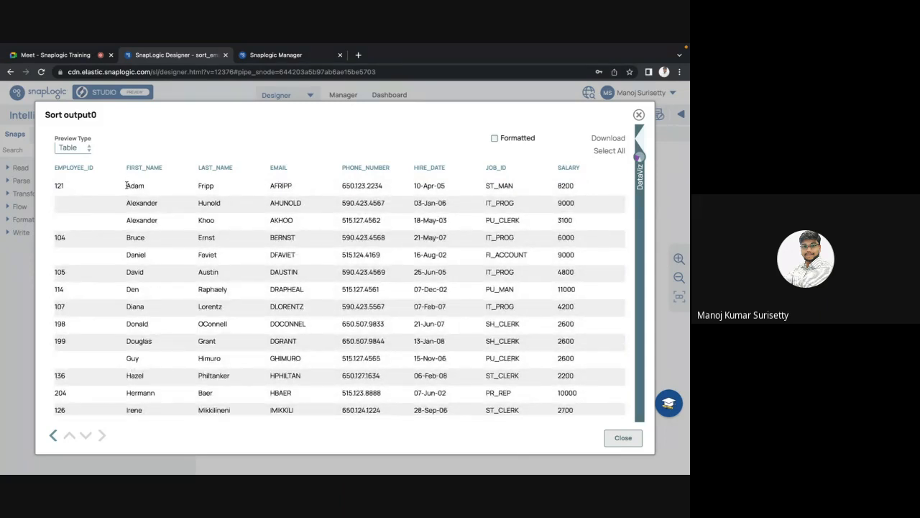
left_click_drag(127, 185, 131, 186)
left_click(623, 437)
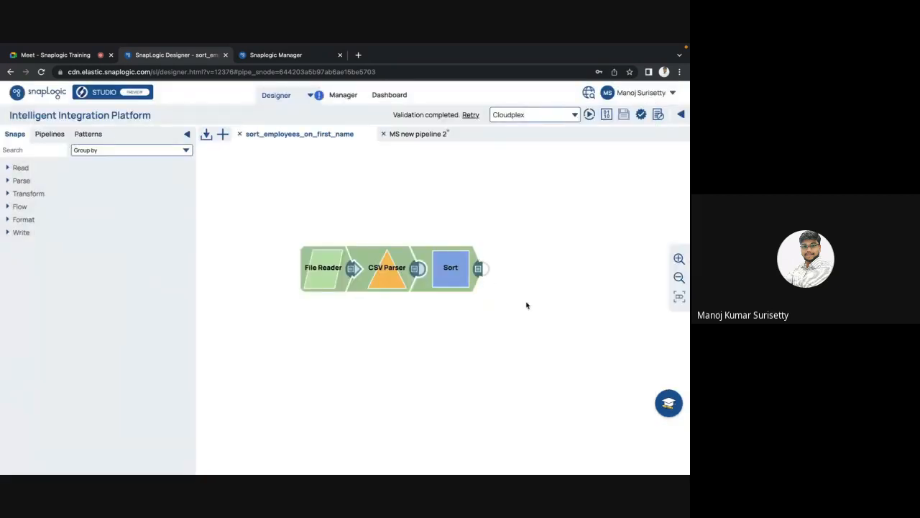
Find the CSV Formatter snap and attach it after the Sort snap
left_click(42, 149)
type("csv for")
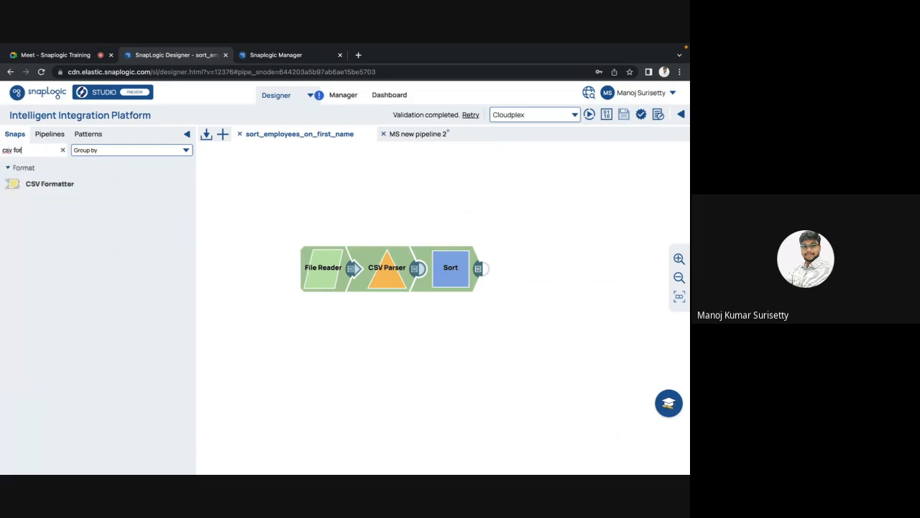
left_click_drag(70, 185, 513, 267)
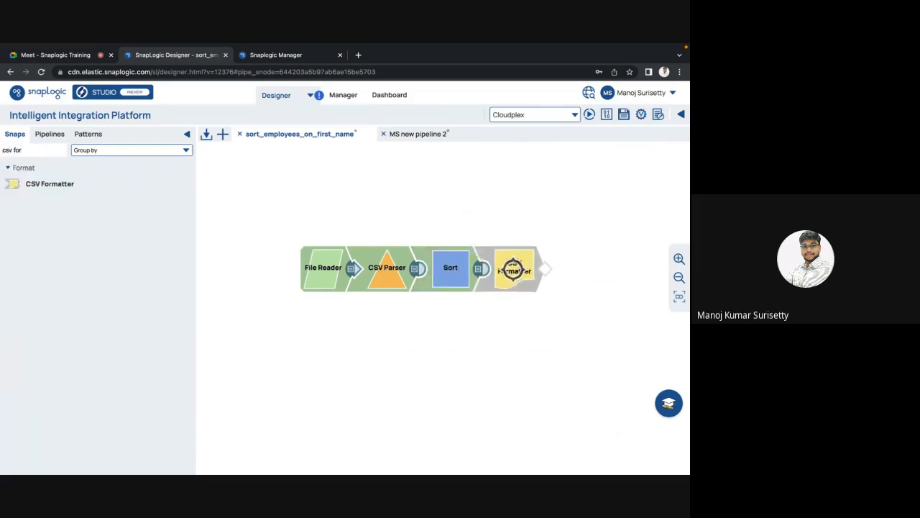
Find the File Writer snap and attach it after the CSV Formatter at the end of the pipeline
left_click_drag(33, 151, 2, 150)
type("writer")
key("BackSpace")
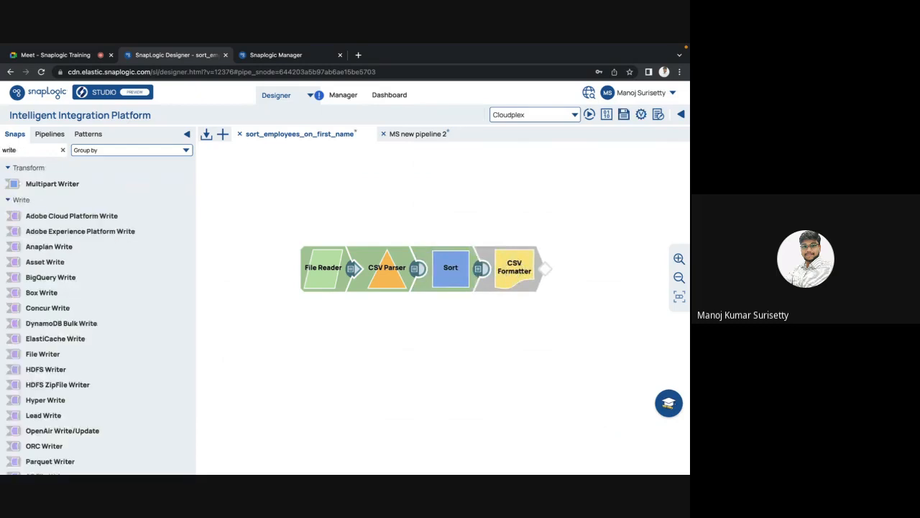
left_click(4, 150)
type("file ")
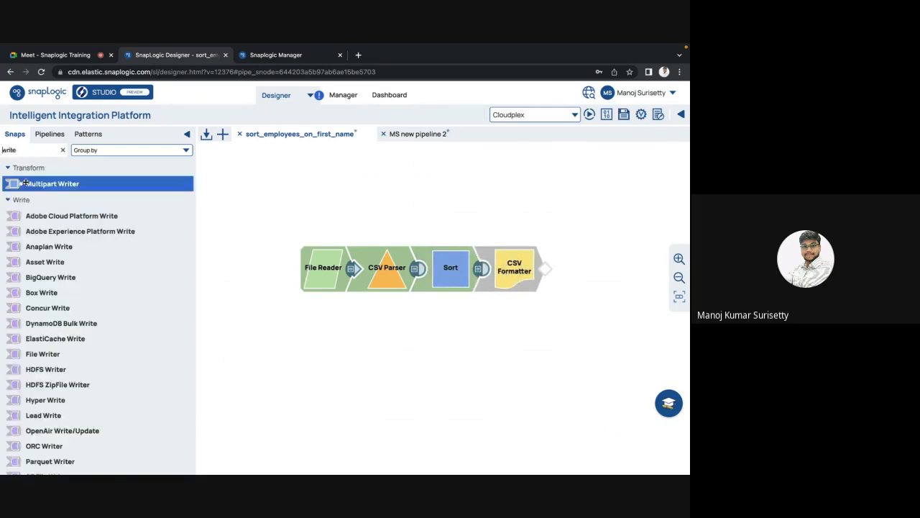
type("wr")
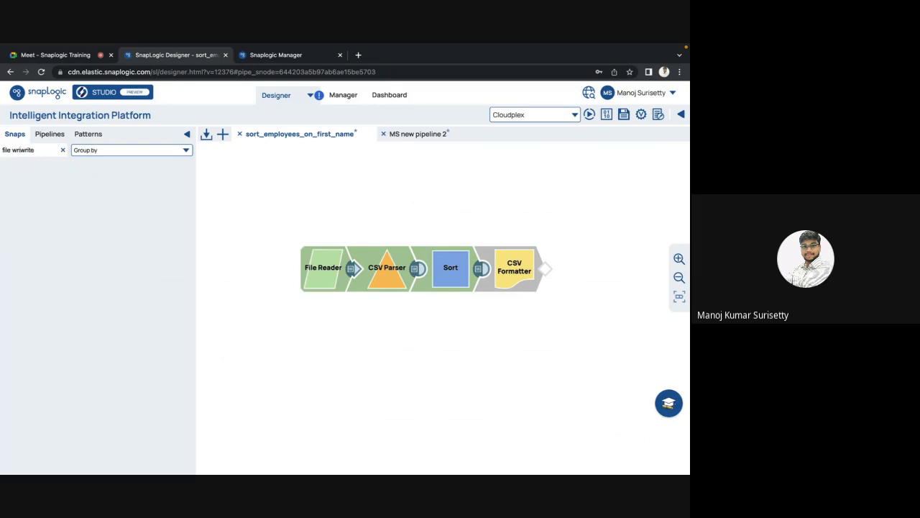
type("i")
key("BackSpace")
key("BackSpace")
key("BackSpace")
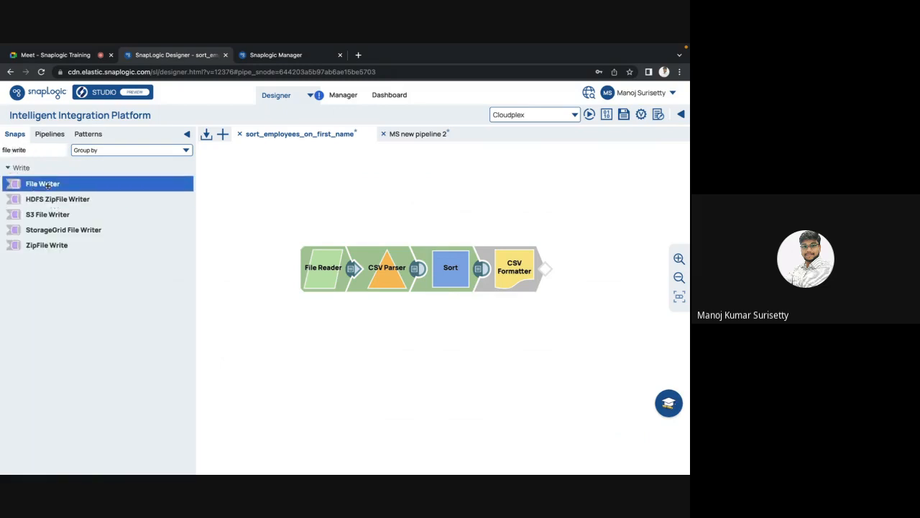
left_click_drag(46, 184, 564, 273)
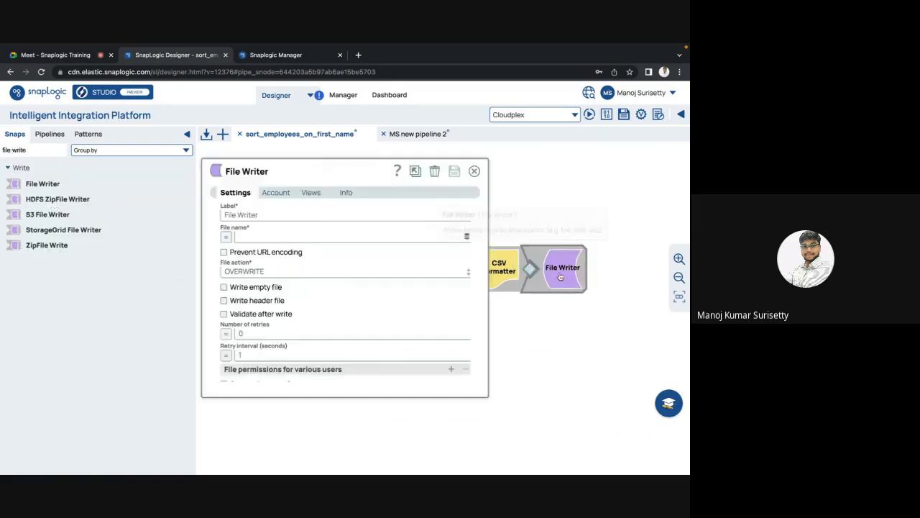
Set the File Writer's file name to sorted_employees.csv, save and close the snap, and execute the pipeline
left_click(274, 235)
type("so")
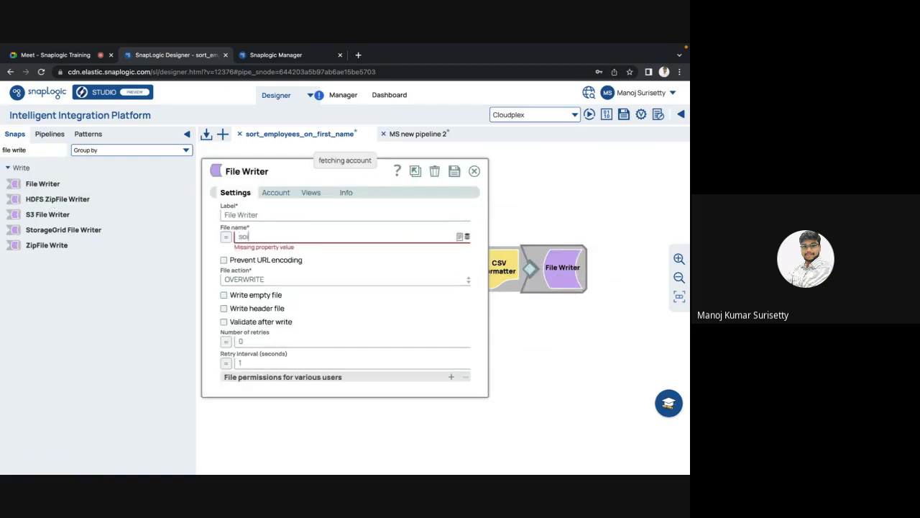
type("rted_emplo")
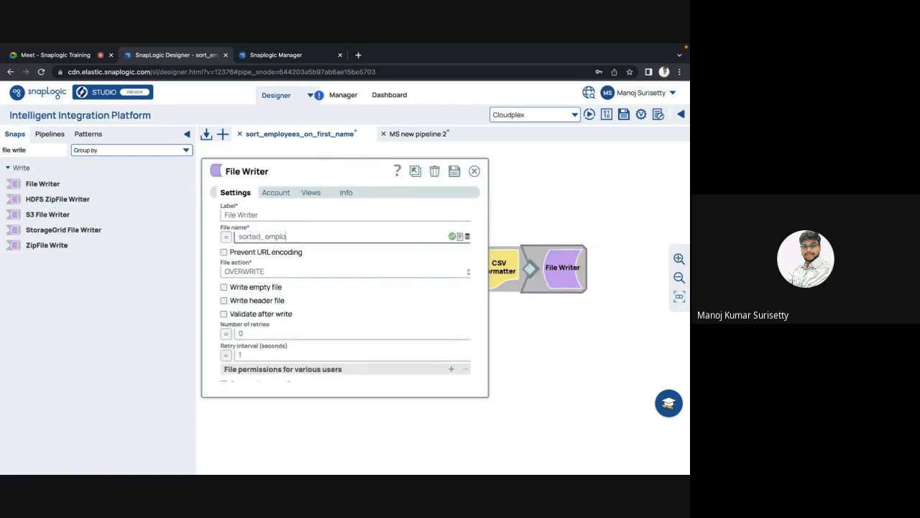
type("yees.csv")
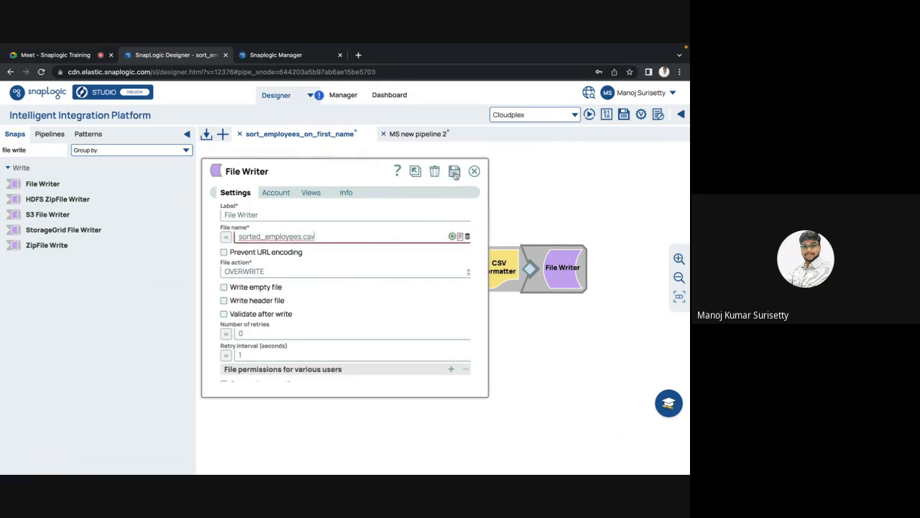
left_click(455, 172)
left_click(582, 197)
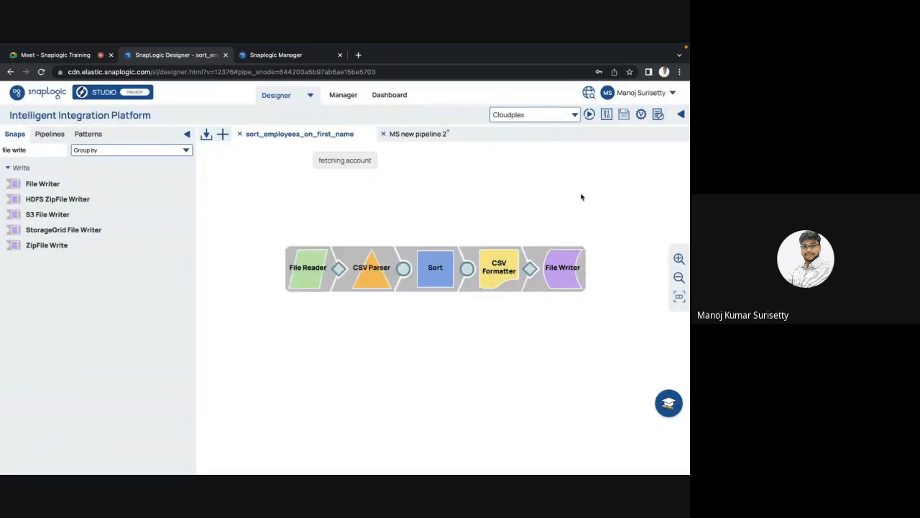
left_click(589, 114)
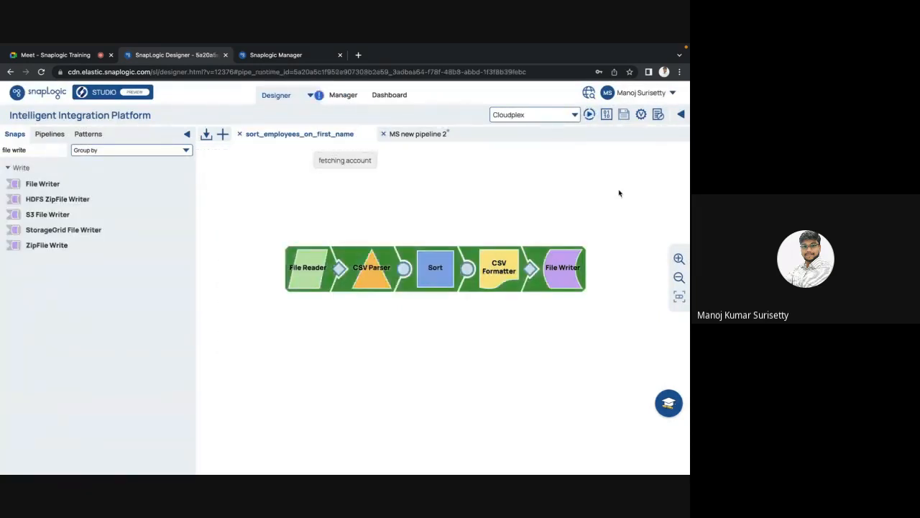
Refresh the Sample POC Project assets in SnapLogic Manager and preview sorted_employees.csv to check the FIRST_NAME order, then close the preview
left_click(297, 55)
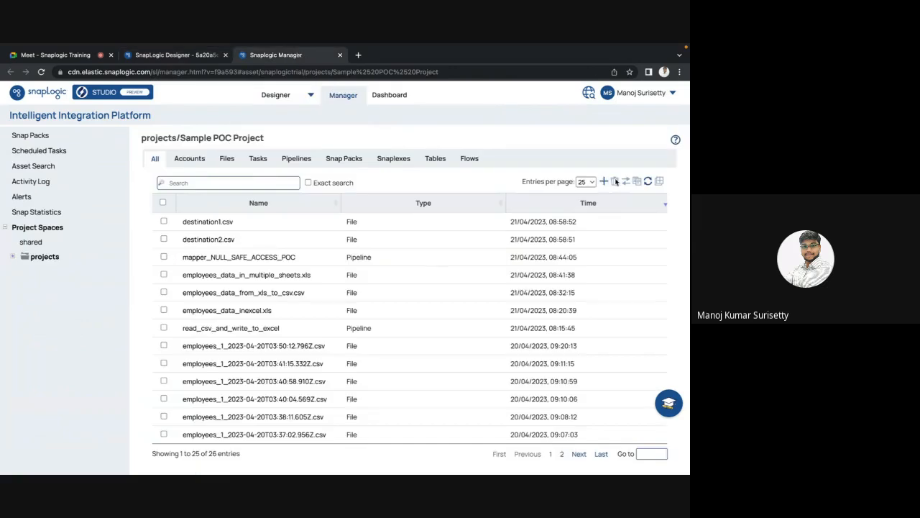
left_click(647, 183)
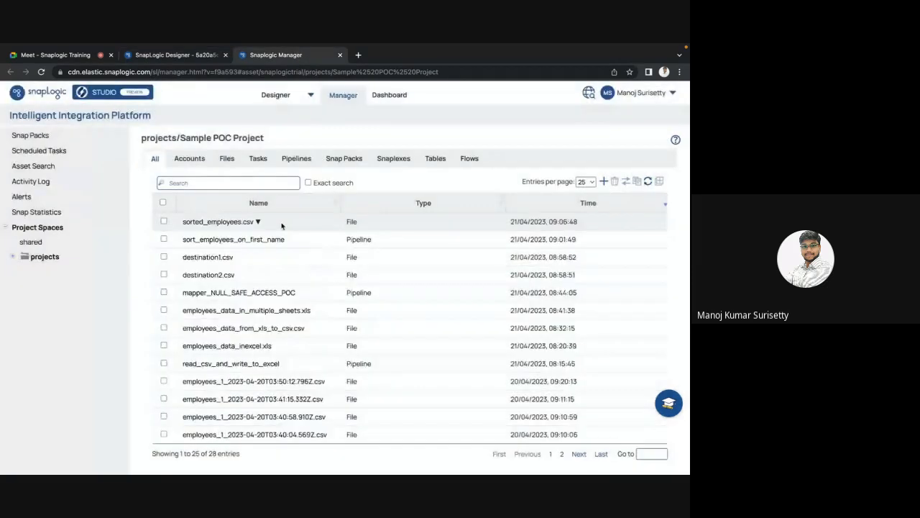
left_click(261, 223)
left_click(277, 229)
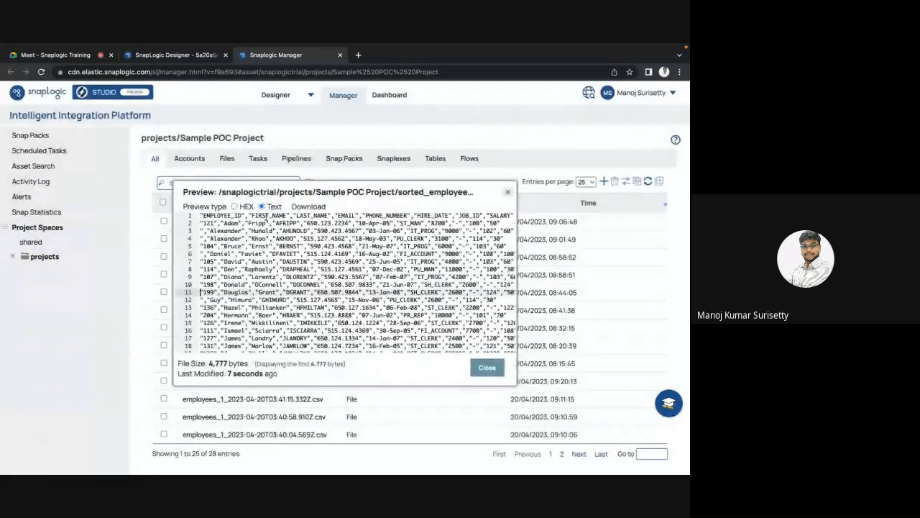
double_click(265, 215)
double_click(232, 224)
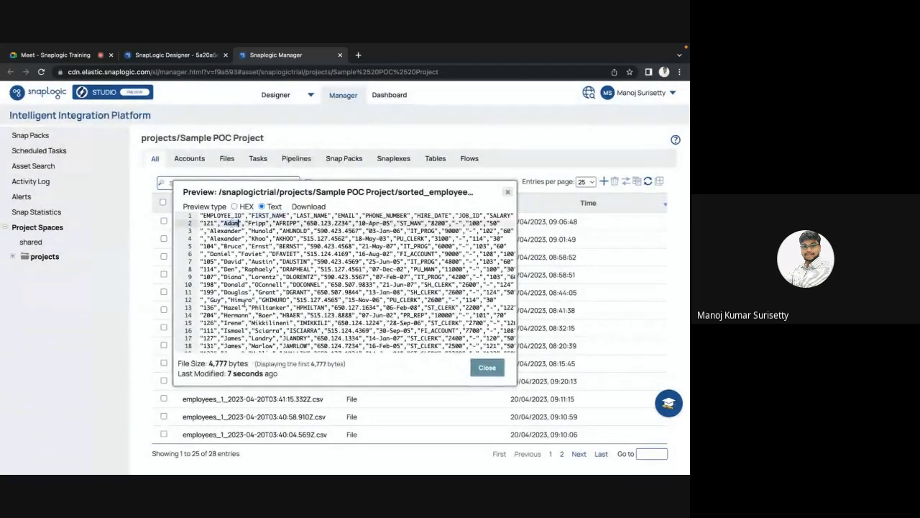
scroll(288, 273, "down", 4)
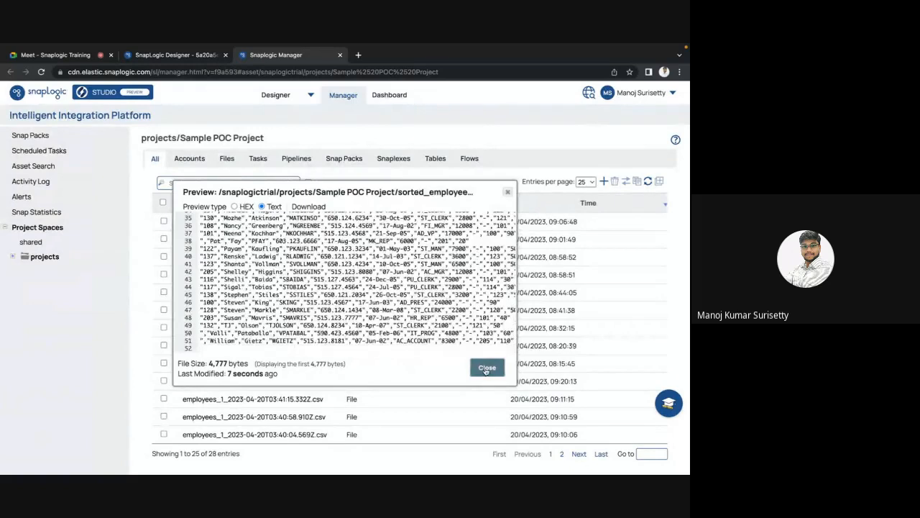
left_click(487, 368)
Back in SnapLogic Designer, set the Sort snap's global sort order to descending, save and close it, and execute the pipeline
left_click(196, 58)
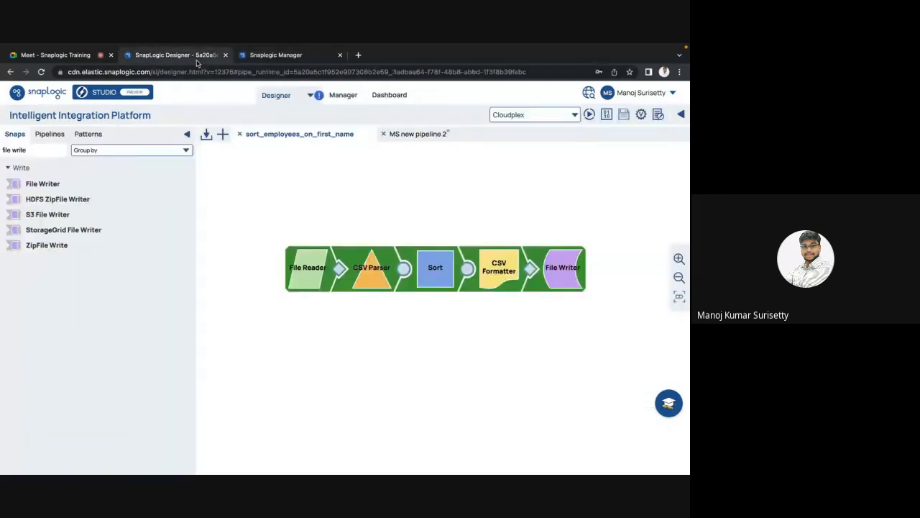
left_click(423, 279)
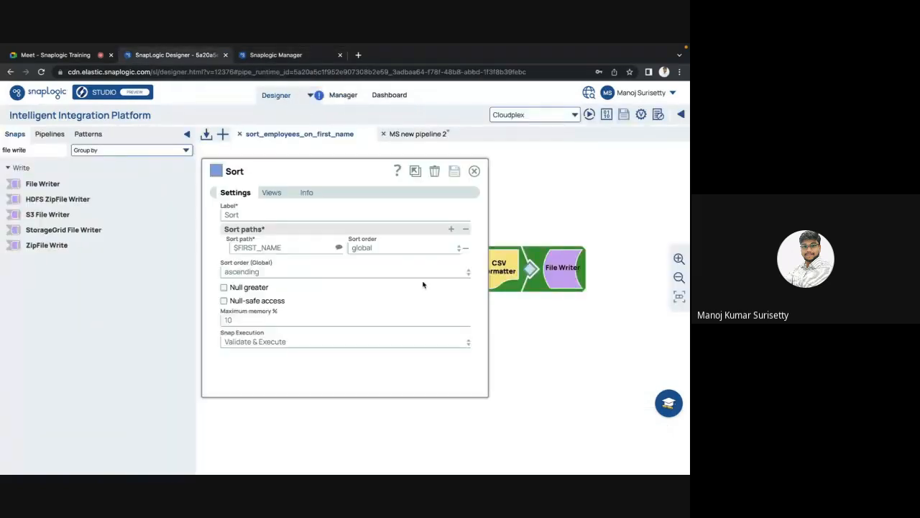
left_click(275, 271)
left_click(253, 296)
left_click(454, 171)
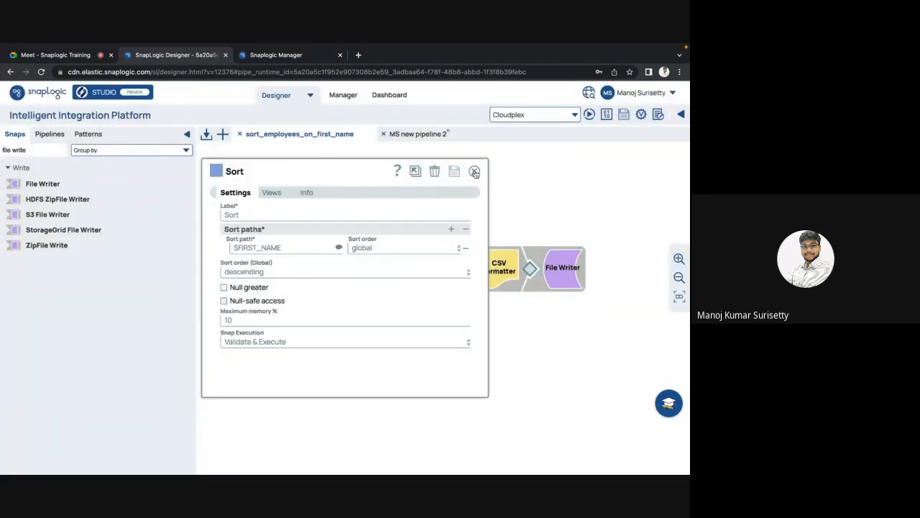
left_click(474, 172)
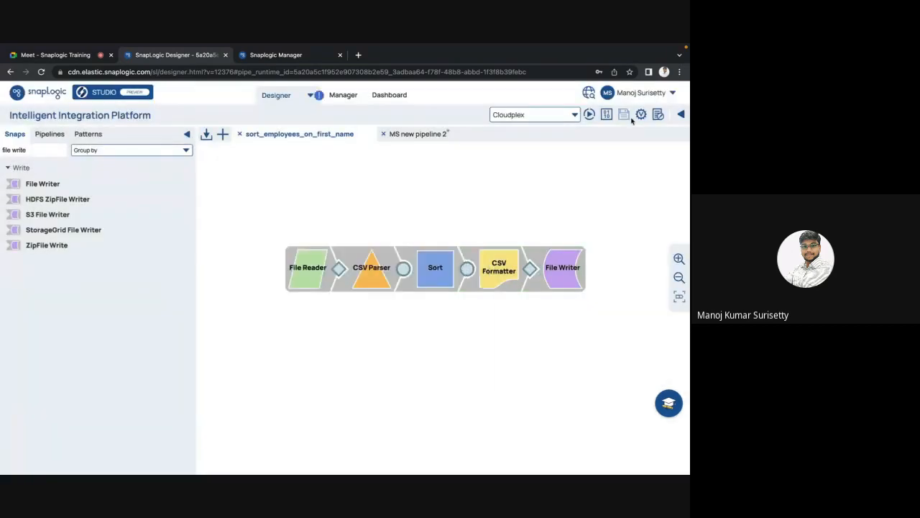
left_click(590, 115)
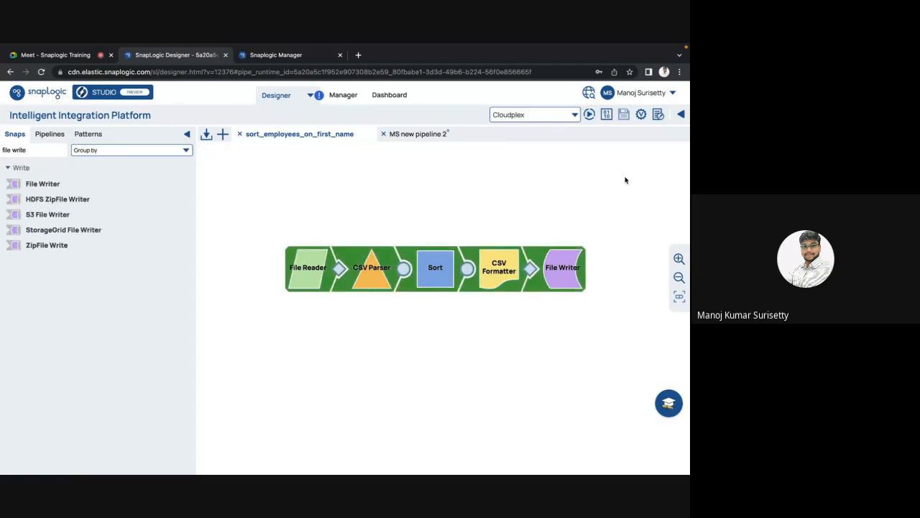
Refresh the assets in SnapLogic Manager and preview the regenerated sorted_employees.csv, comparing its opening and closing first names before closing the preview
left_click(261, 55)
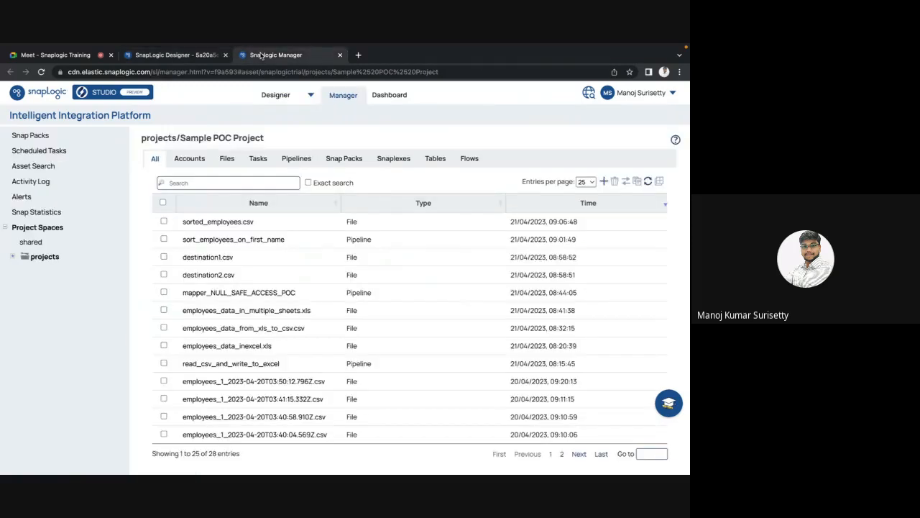
left_click(650, 183)
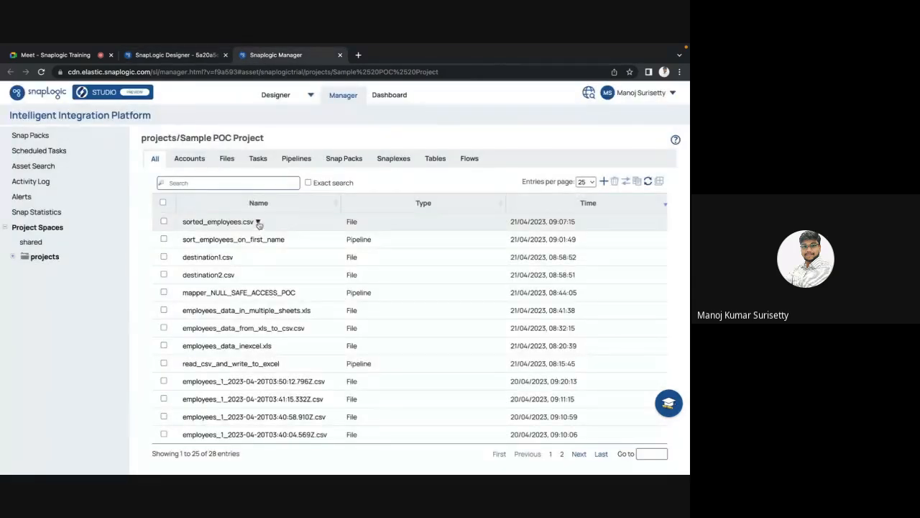
left_click(261, 228)
left_click(269, 230)
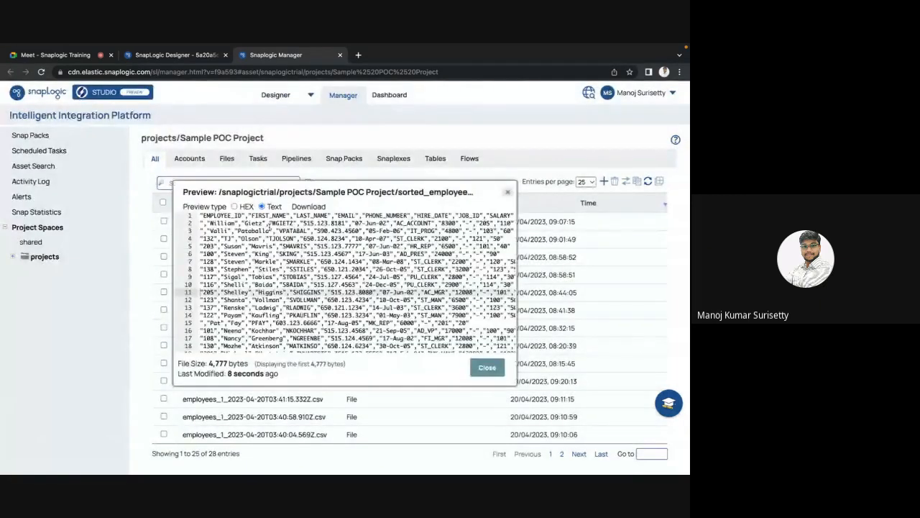
left_click(225, 224)
double_click(212, 231)
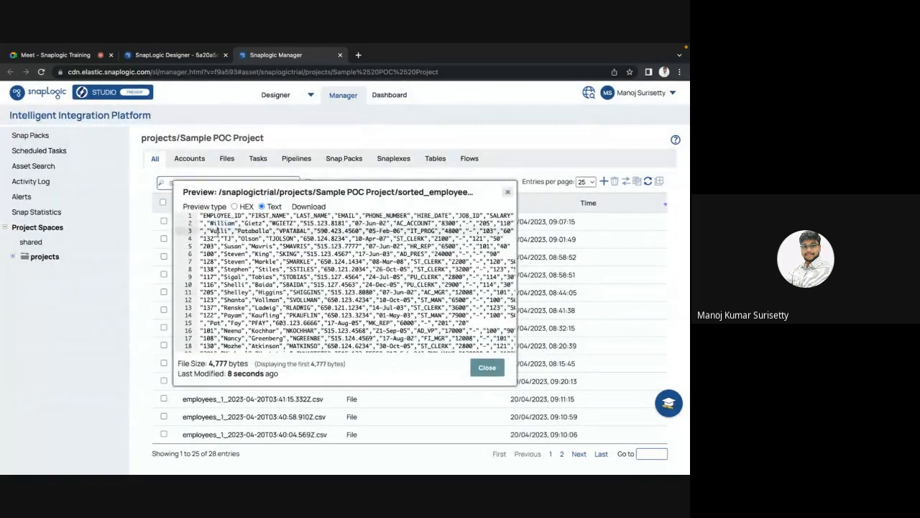
double_click(229, 238)
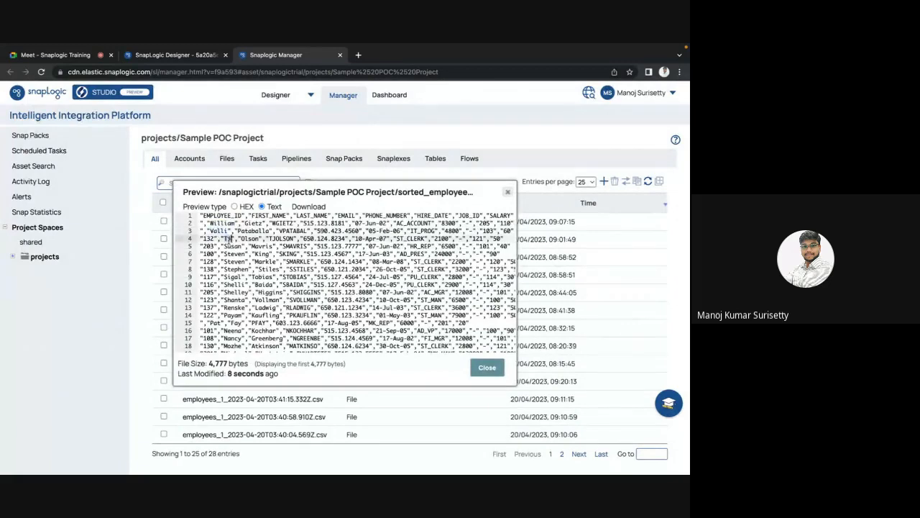
scroll(231, 296, "down", 5)
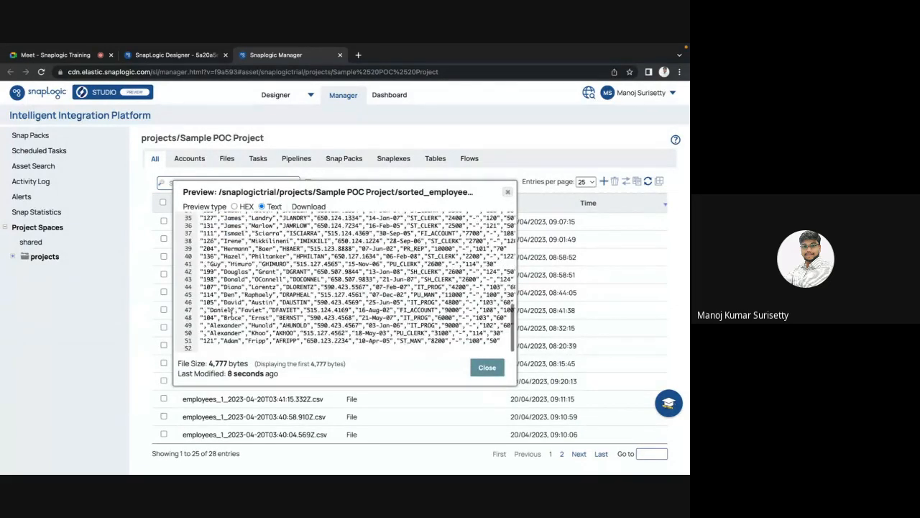
double_click(230, 340)
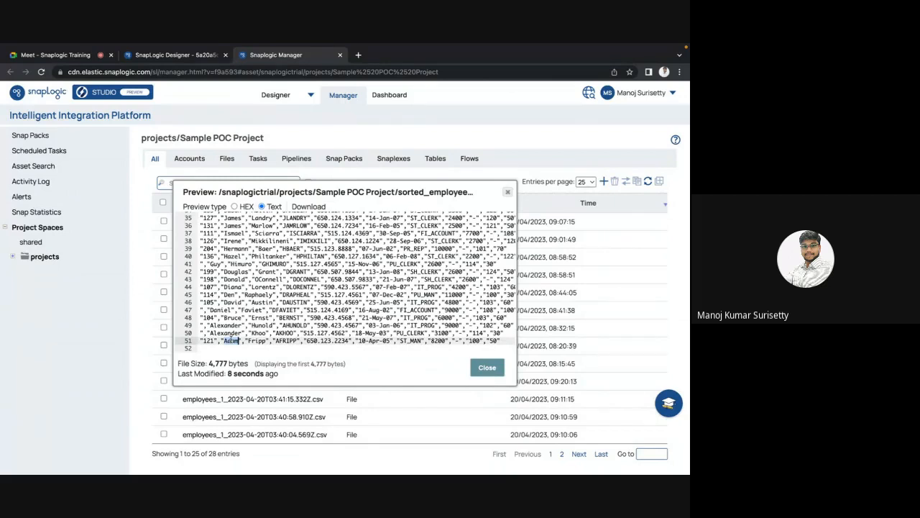
left_click(487, 368)
Back in SnapLogic Designer, review the settings of the Sort and CSV Formatter snaps, closing each without changes
left_click(172, 55)
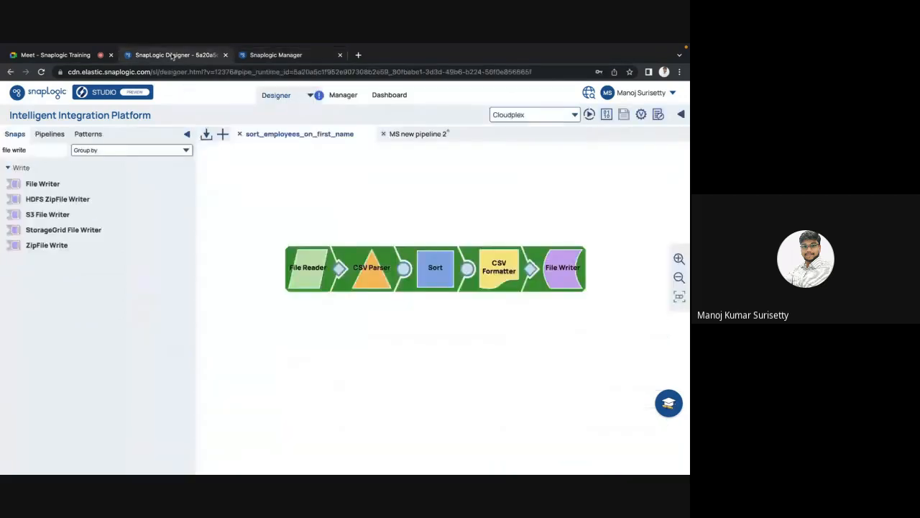
left_click(415, 254)
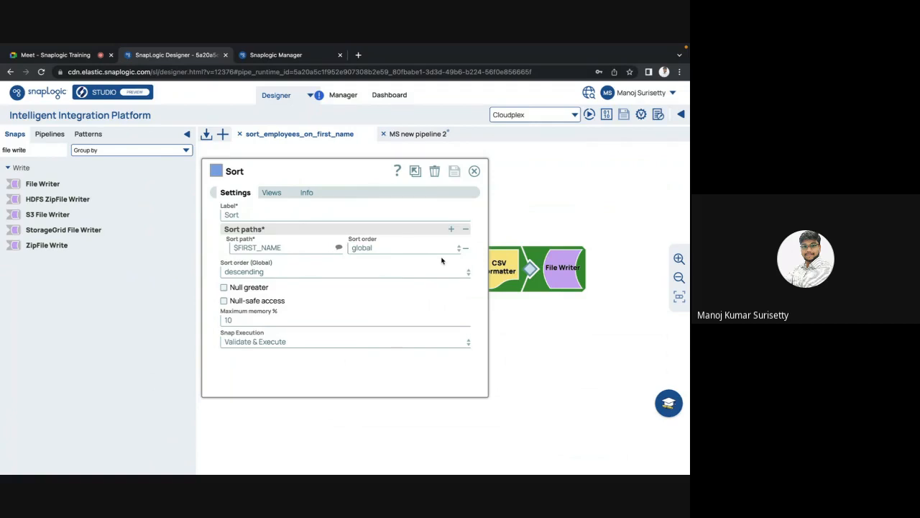
left_click(340, 248)
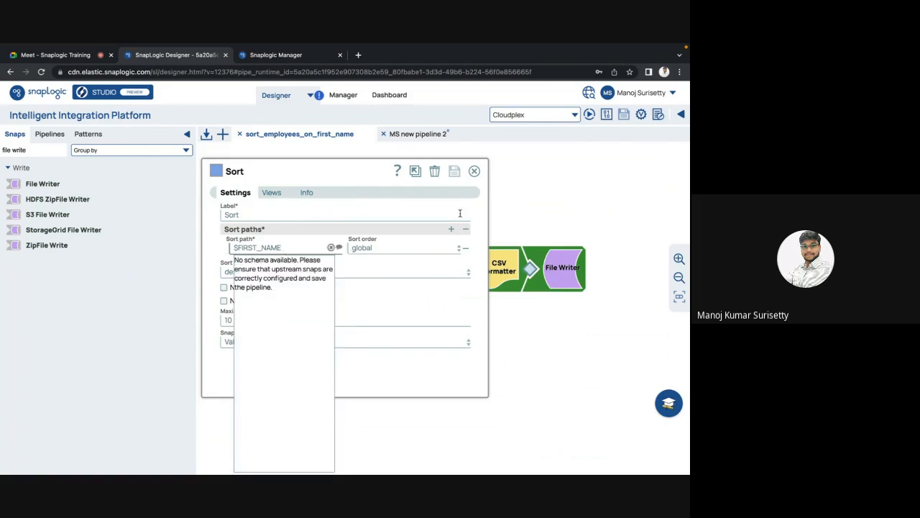
left_click(475, 171)
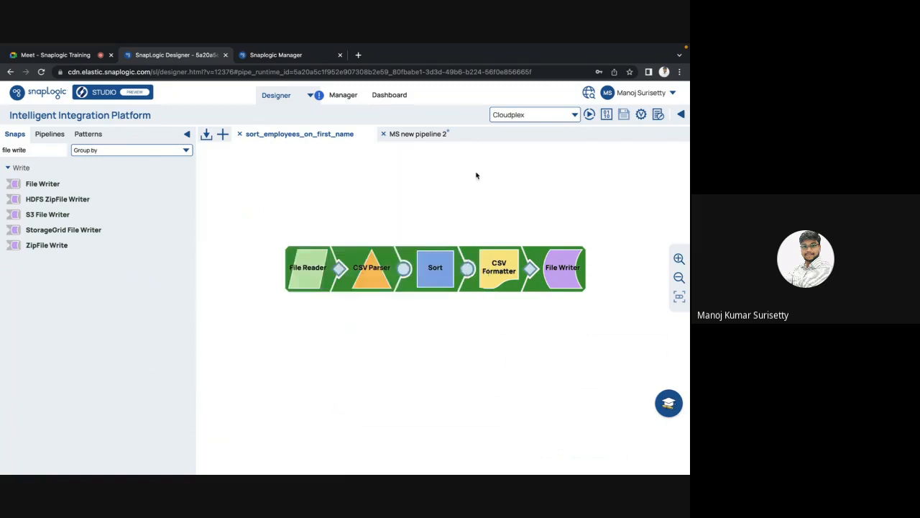
left_click(512, 271)
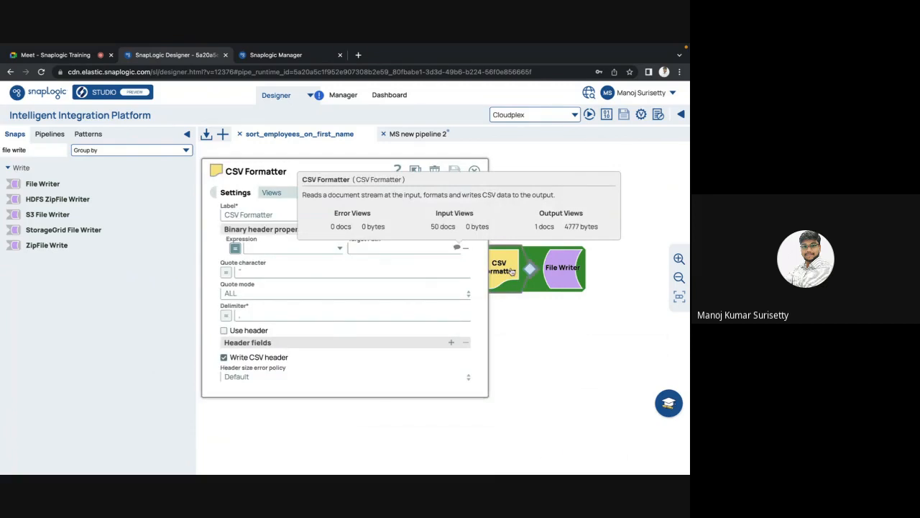
left_click(475, 171)
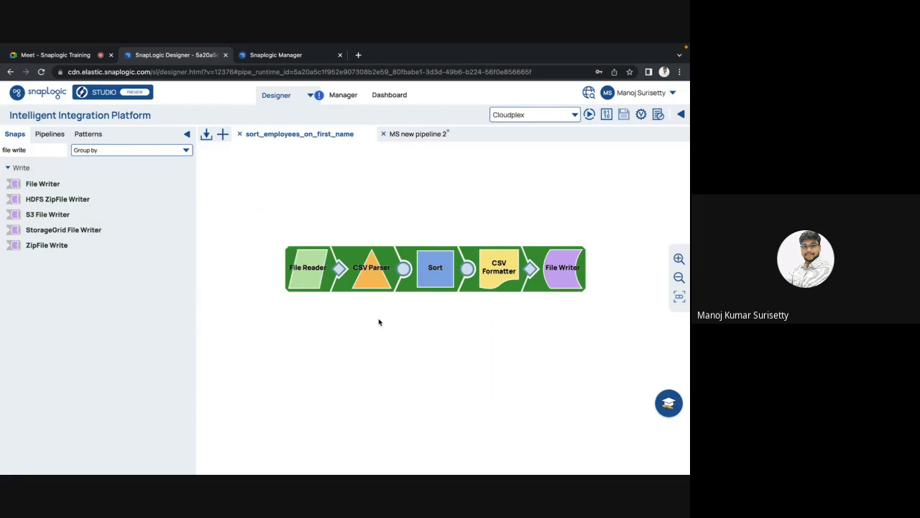
left_click(420, 273)
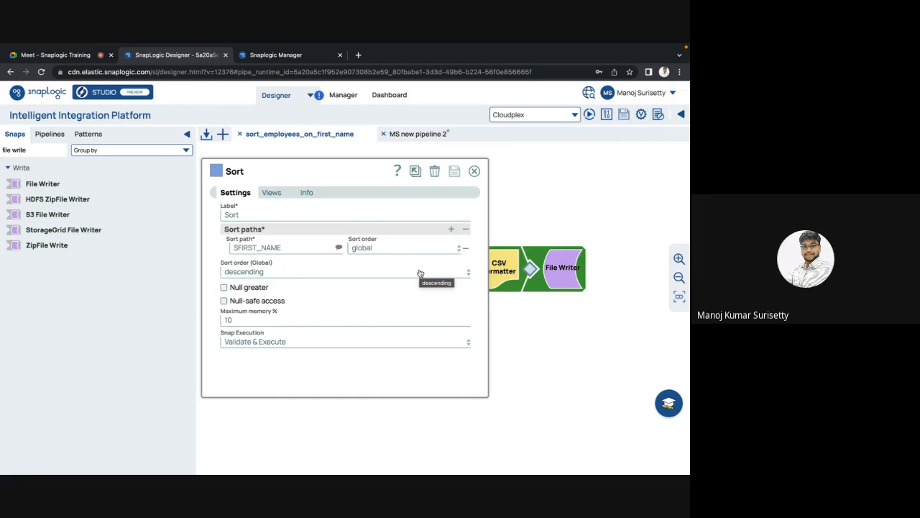
left_click(473, 171)
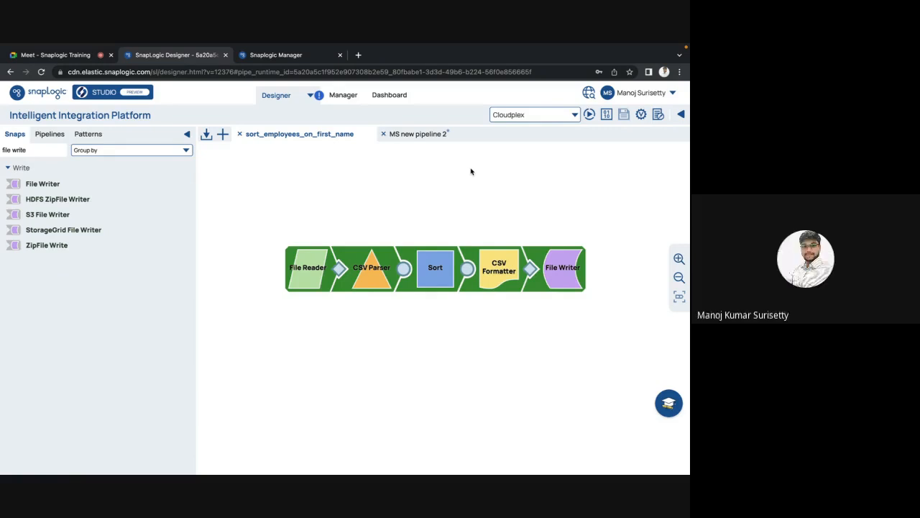
Find the Excel Formatter snap and place it between Sort and File Writer in place of the CSV Formatter
left_click(62, 150)
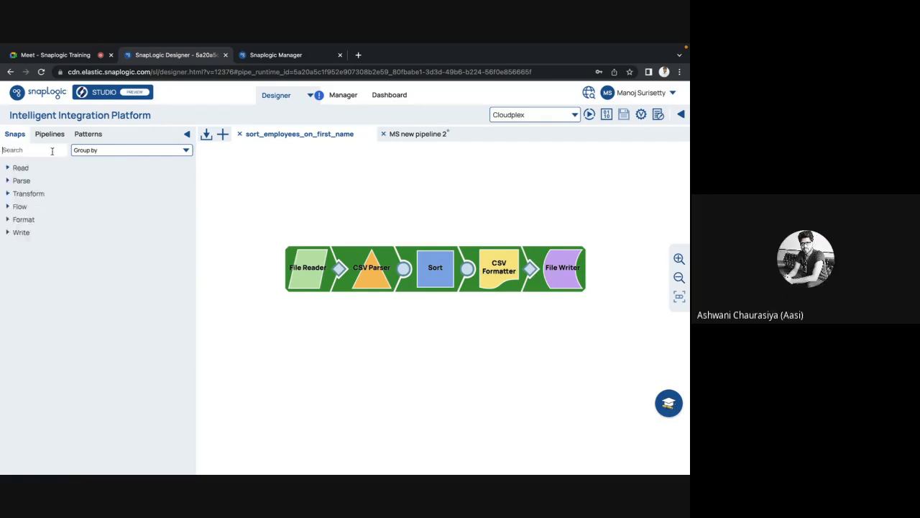
type("excel")
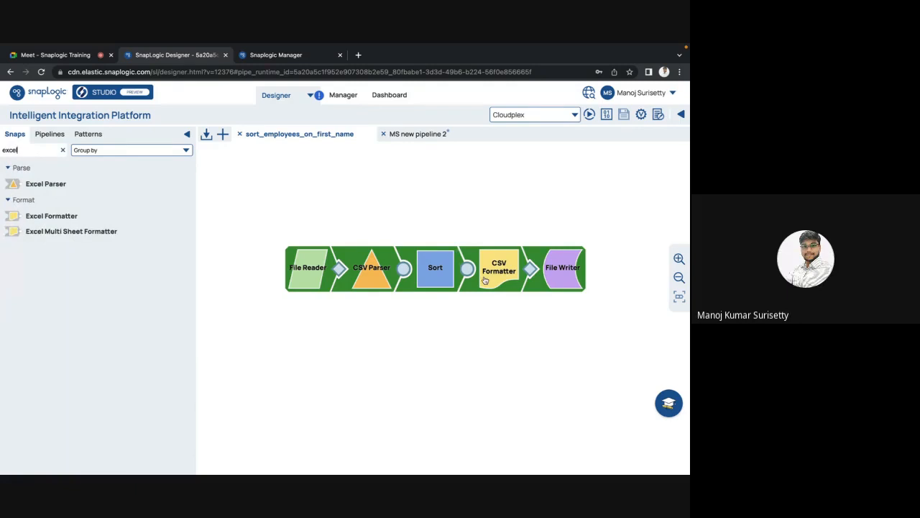
mouse_move(470, 271)
left_click_drag(467, 270, 451, 331)
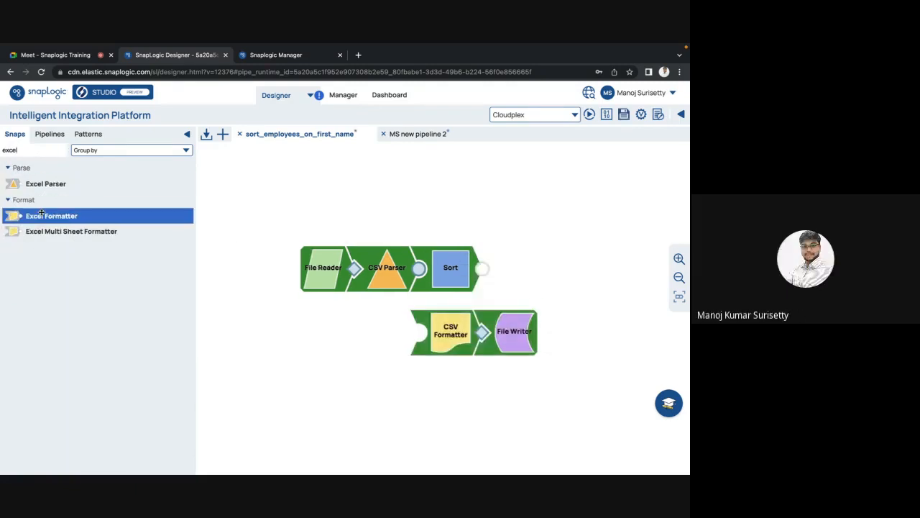
left_click_drag(40, 220, 514, 266)
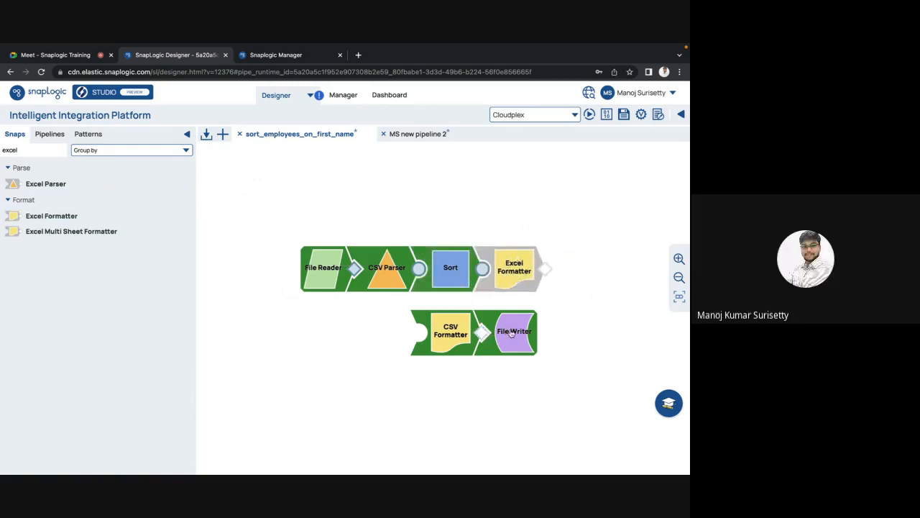
left_click_drag(489, 335, 550, 277)
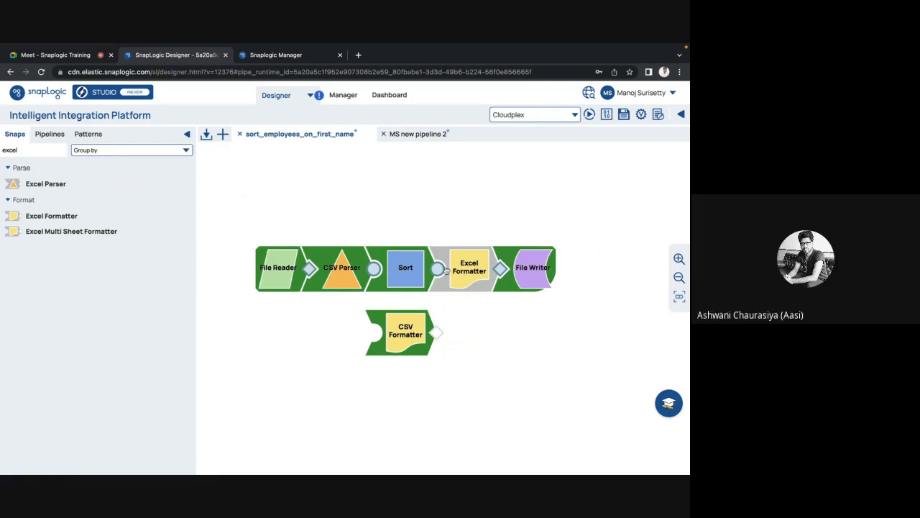
Delete the Excel Formatter, reconnect the CSV Formatter between Sort and File Writer, and save the pipeline
left_click(468, 271)
left_click(436, 174)
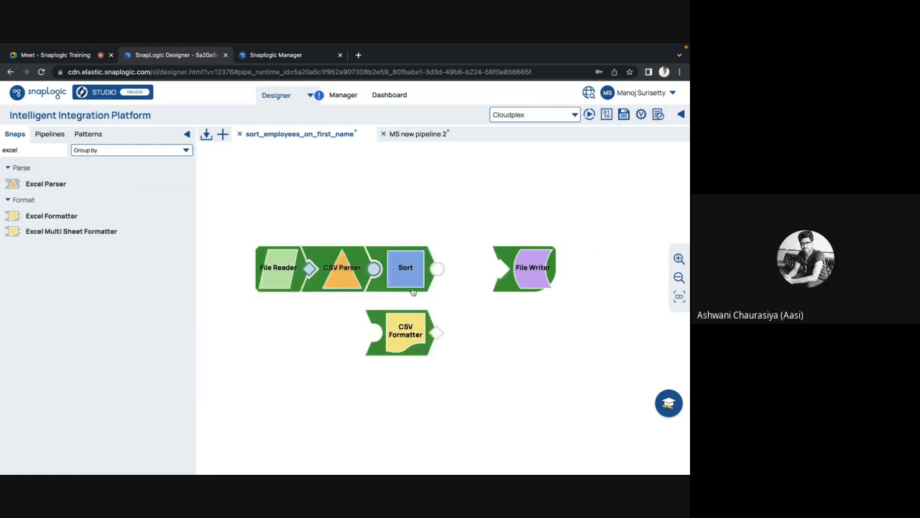
left_click_drag(405, 336, 461, 279)
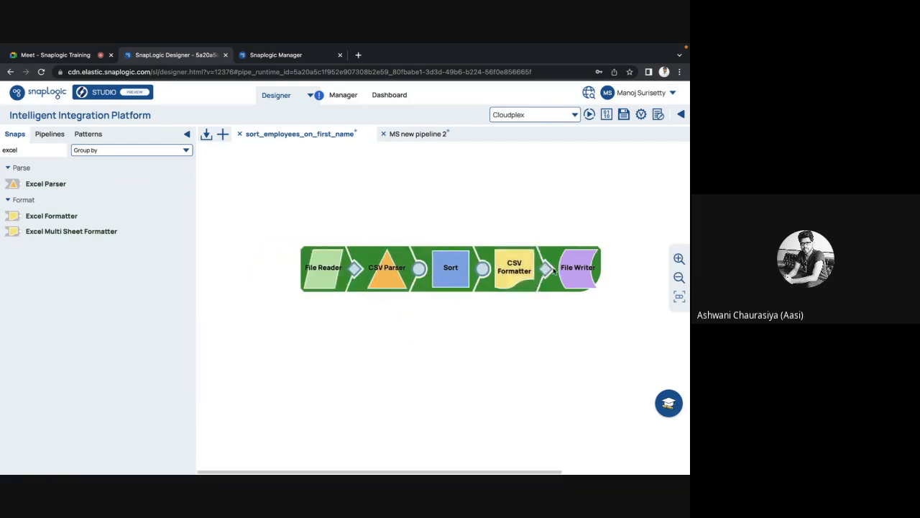
left_click_drag(569, 274, 577, 291)
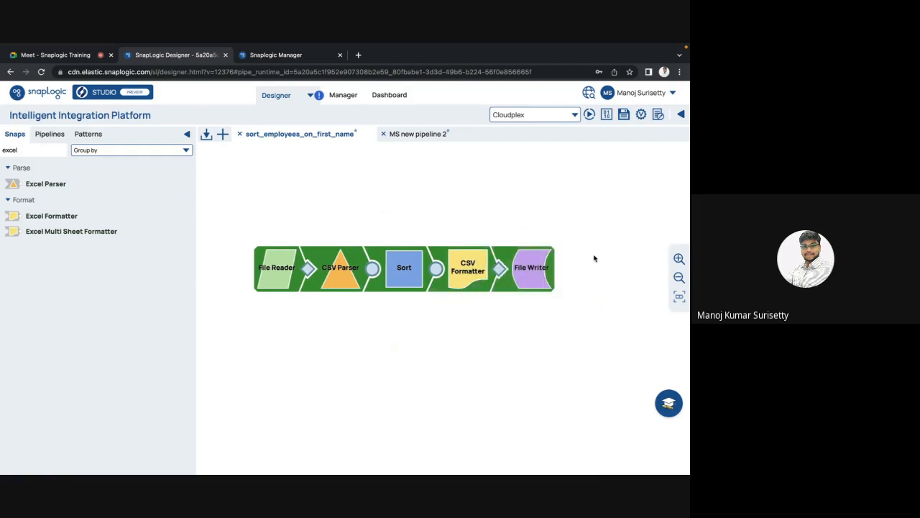
left_click(680, 297)
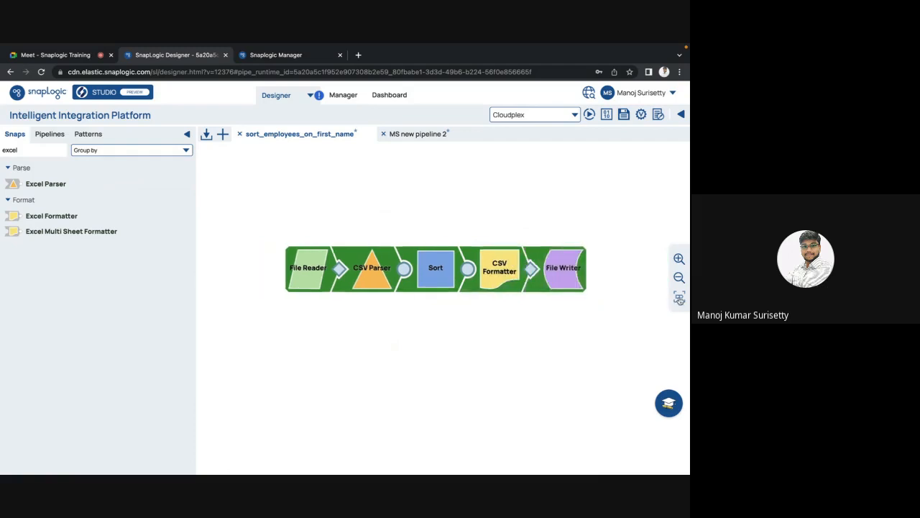
left_click(624, 116)
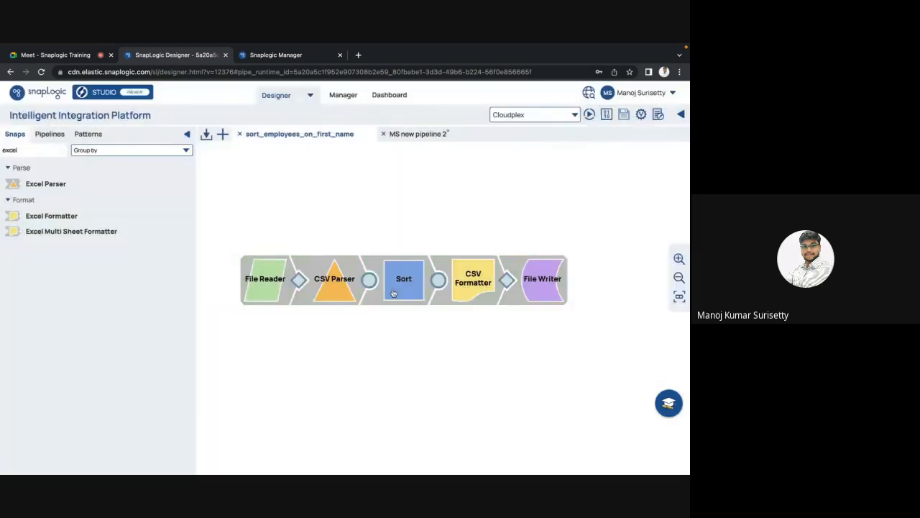
Disconnect Sort from the CSV Parser, insert a Mapper snap between them, close its settings, and validate the pipeline
left_click(393, 293)
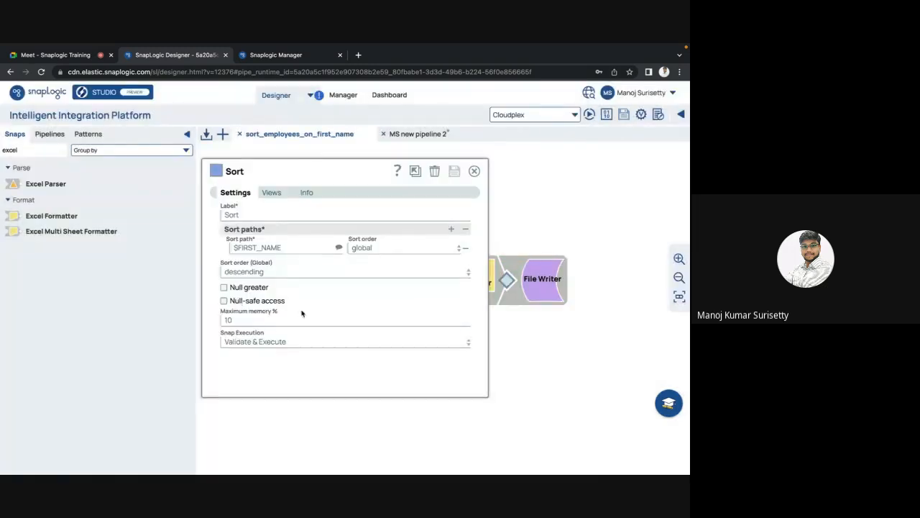
key("Escape")
left_click(369, 283)
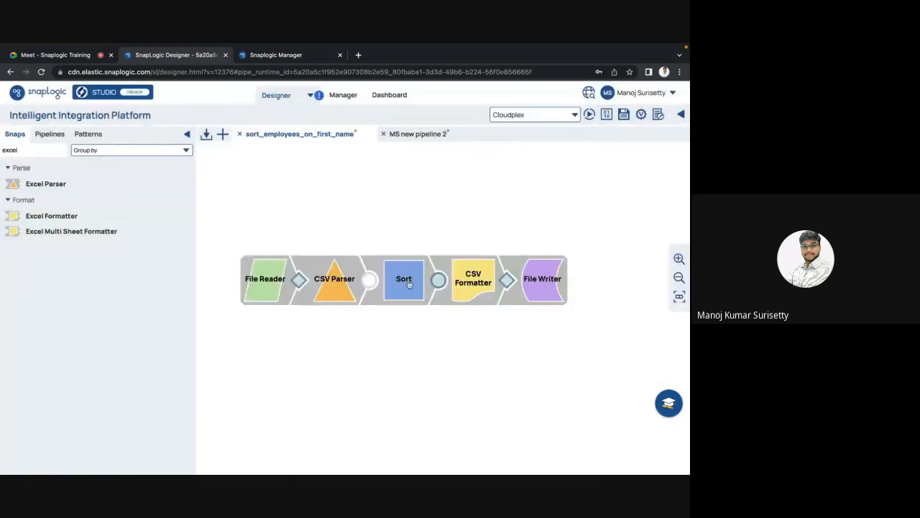
left_click_drag(408, 284, 457, 282)
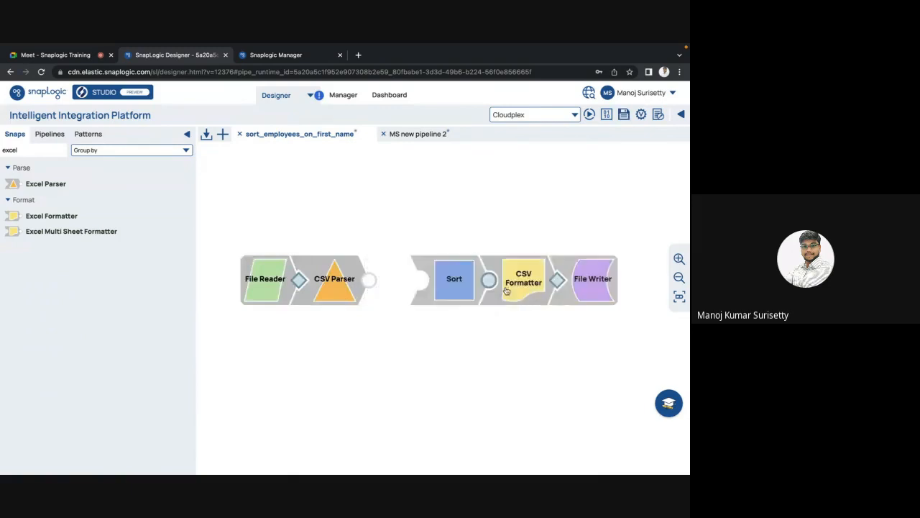
double_click(12, 151)
type("mapper")
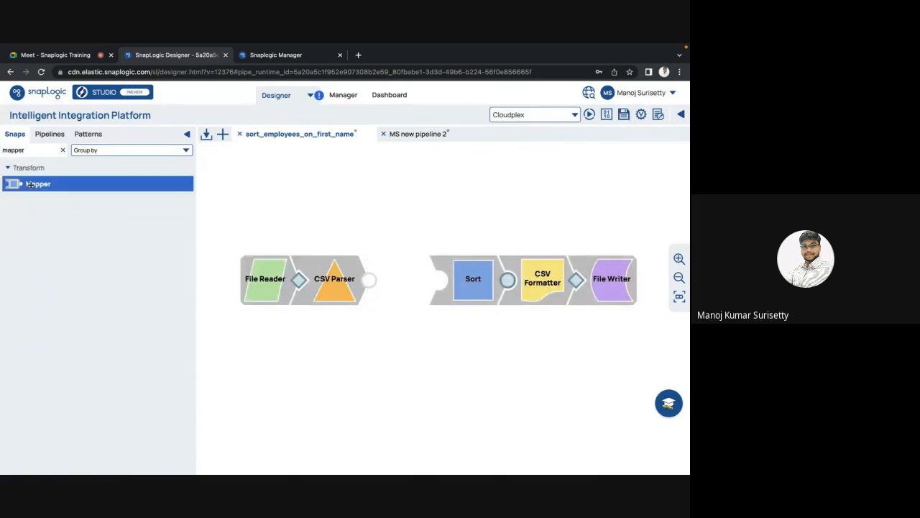
left_click_drag(32, 184, 406, 292)
left_click(407, 292)
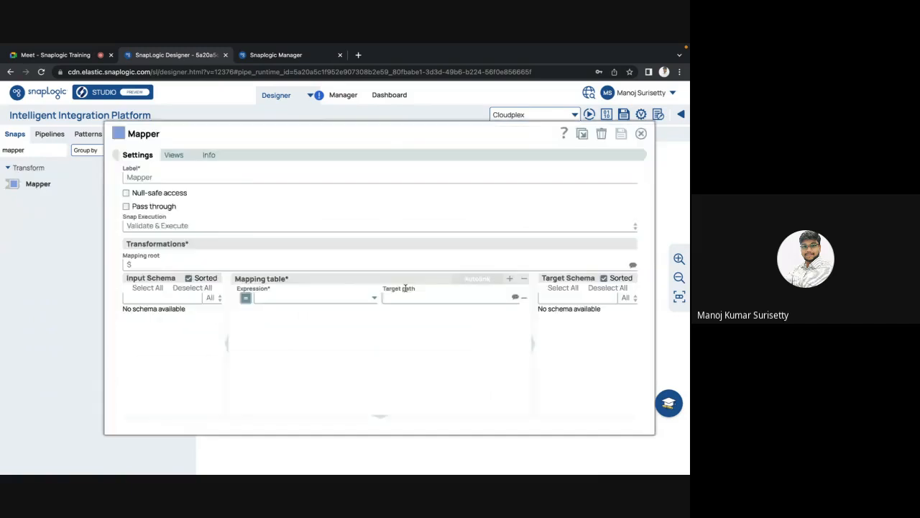
left_click(641, 134)
left_click(640, 117)
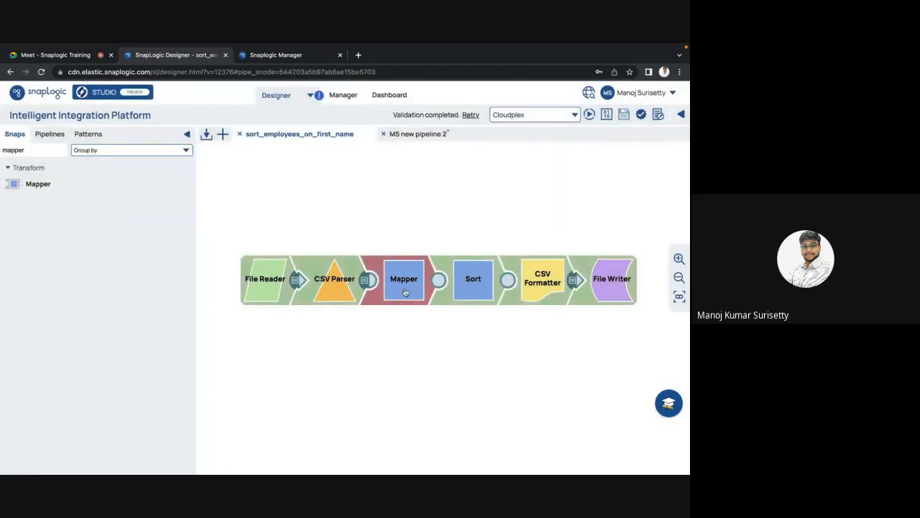
In the Mapper, map all input schema fields to same-named target paths, remove the $FIRST_NAME row, and save the snap
left_click(405, 292)
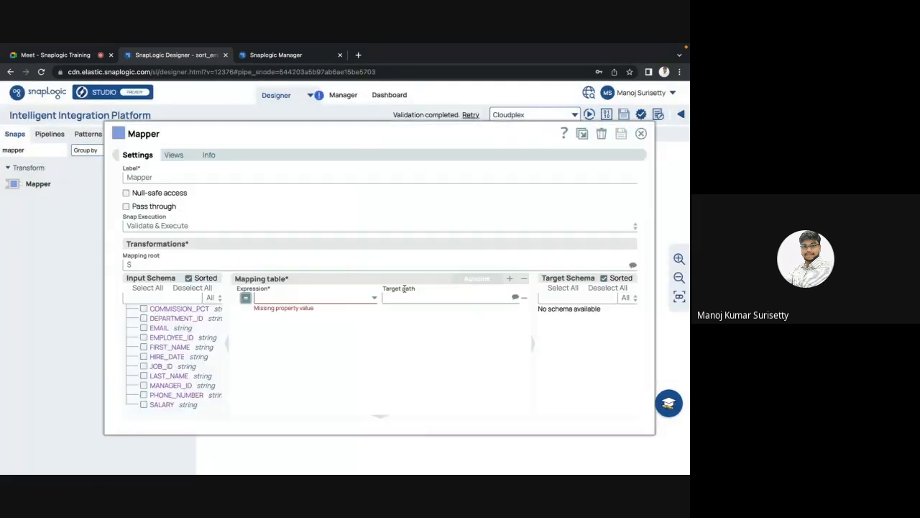
left_click(148, 289)
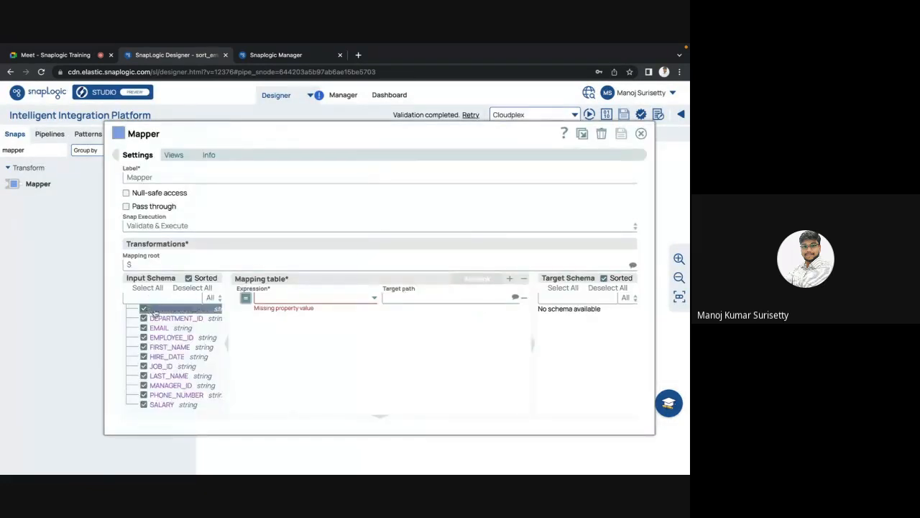
left_click_drag(155, 312, 288, 298)
left_click_drag(176, 309, 435, 304)
scroll(440, 344, "down", 1)
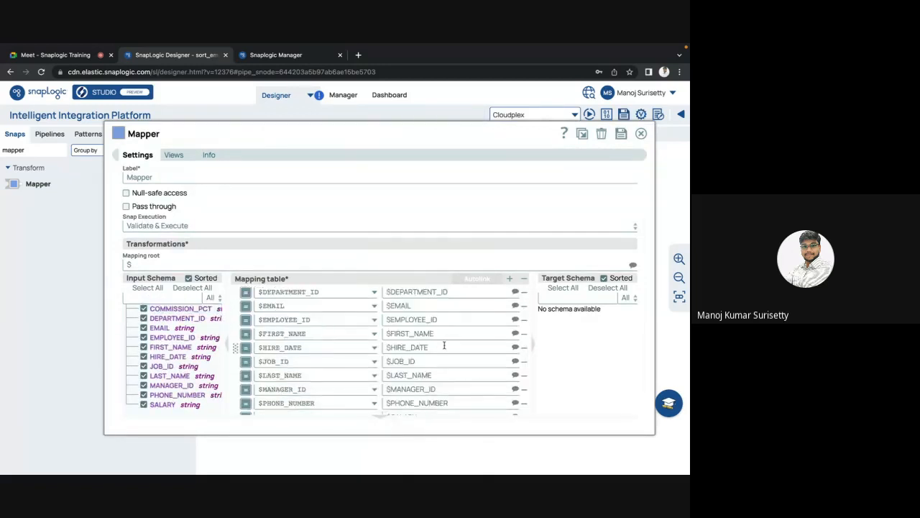
left_click(525, 336)
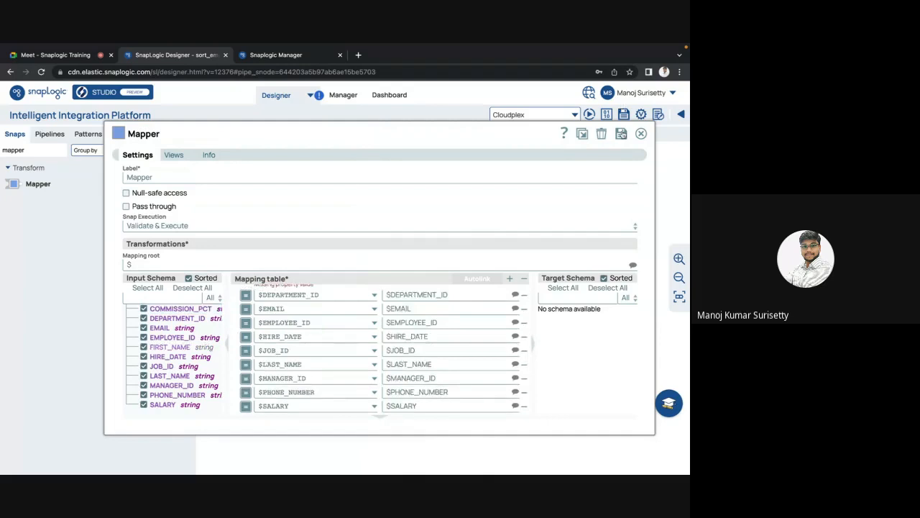
left_click(622, 136)
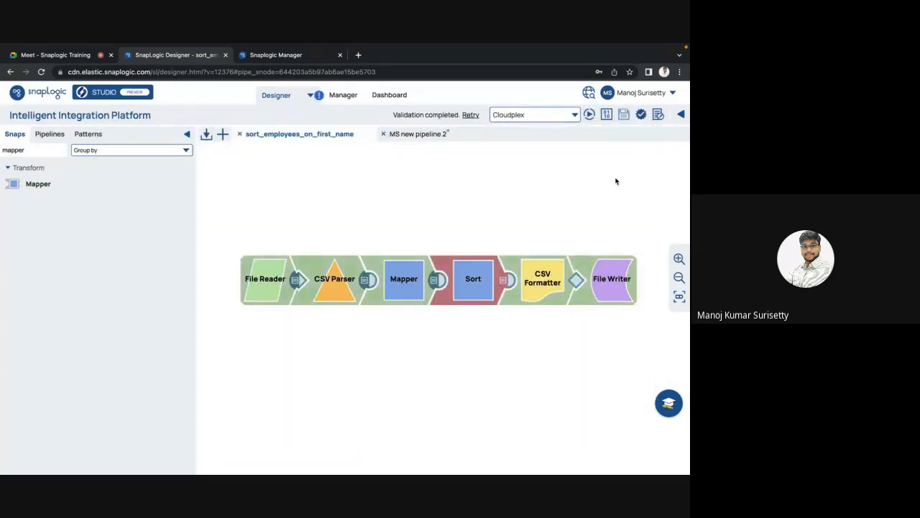
Enable Null-safe access in the Sort snap, save it, and validate the pipeline
left_click(463, 282)
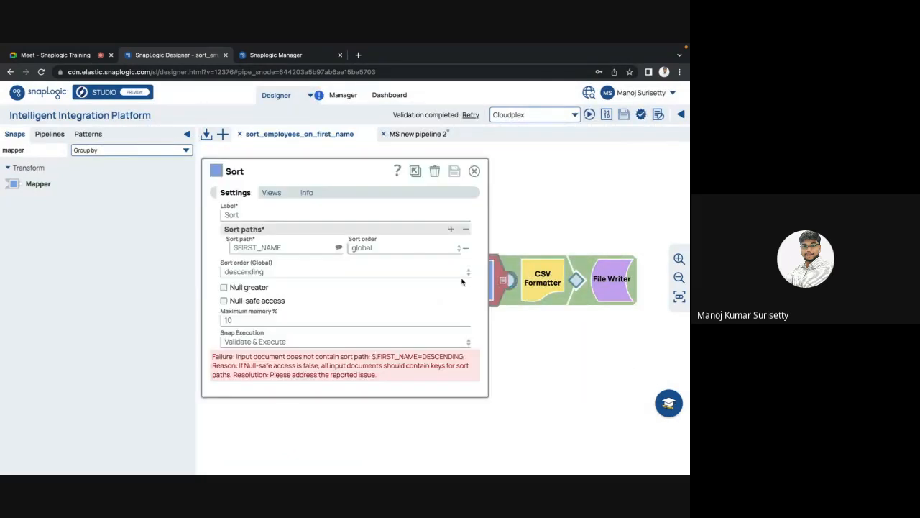
left_click(229, 302)
left_click(454, 174)
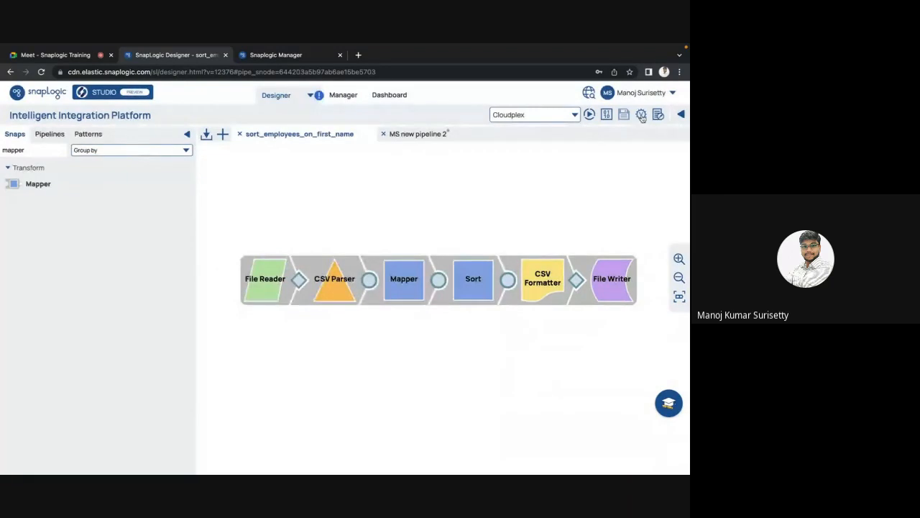
left_click(641, 115)
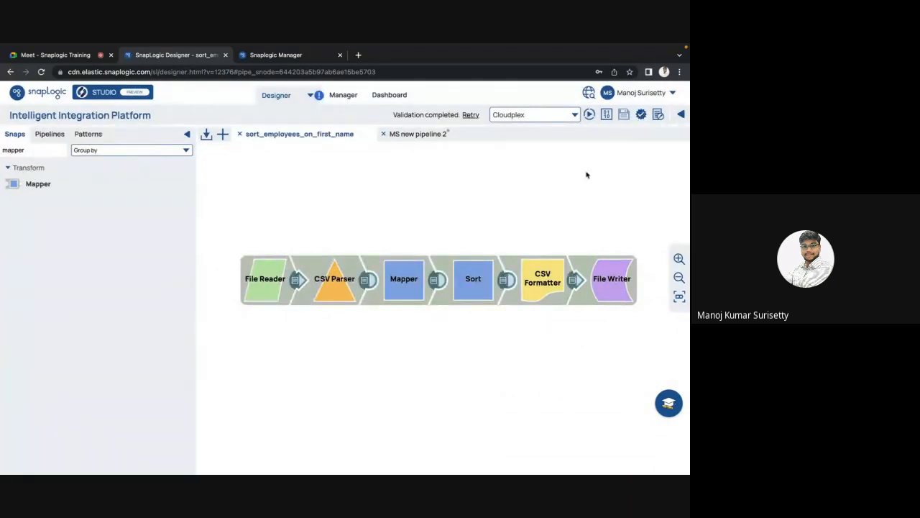
Preview the Sort snap's output records in table form and dismiss the alert about the changed pipeline
left_click(505, 284)
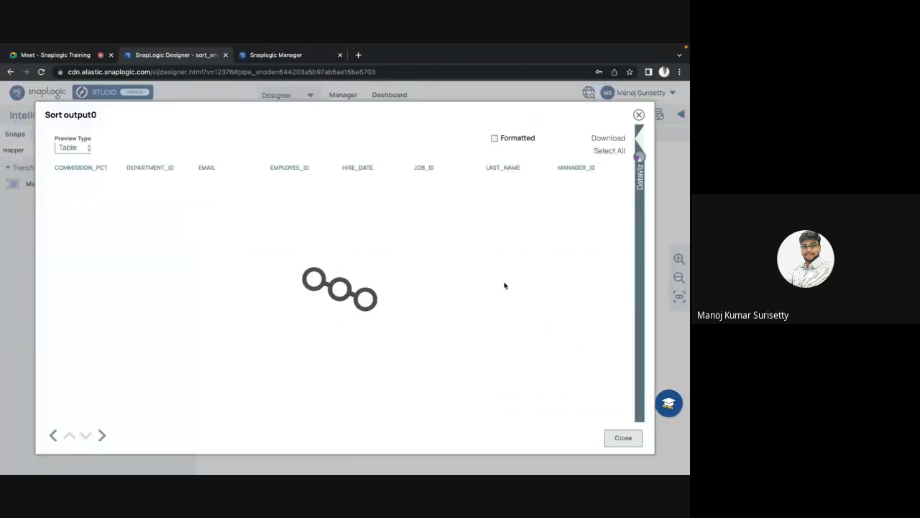
scroll(243, 310, "left", 5)
scroll(243, 310, "down", 10)
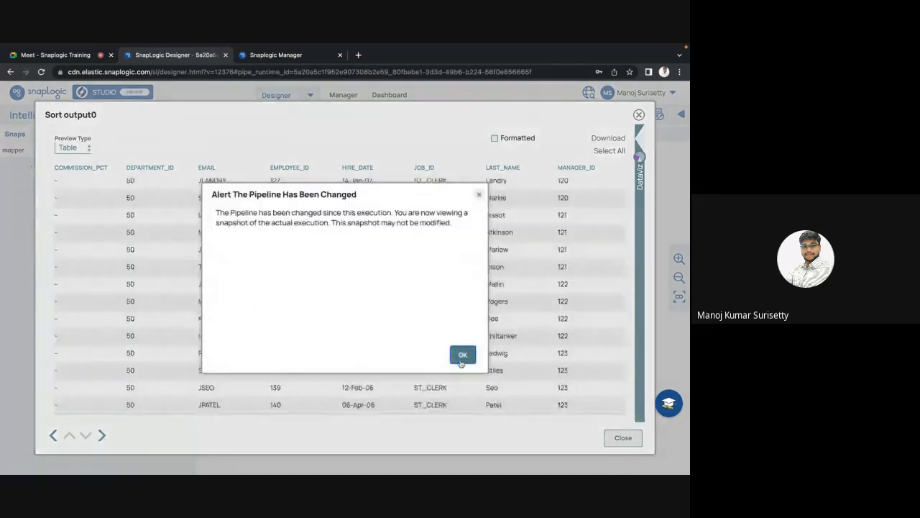
left_click(463, 355)
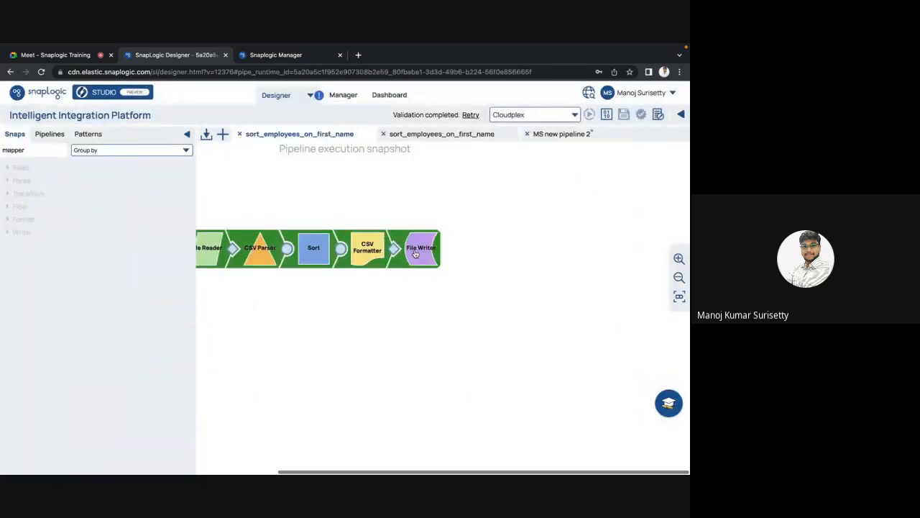
Close the pipeline execution snapshot and return to the editable sort_employees_on_first_name pipeline
left_click(400, 251)
key("Escape")
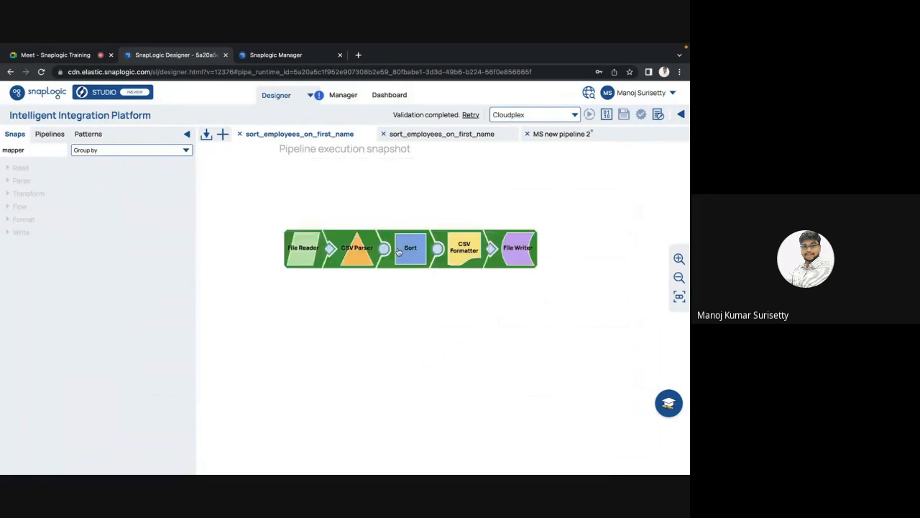
left_click(240, 136)
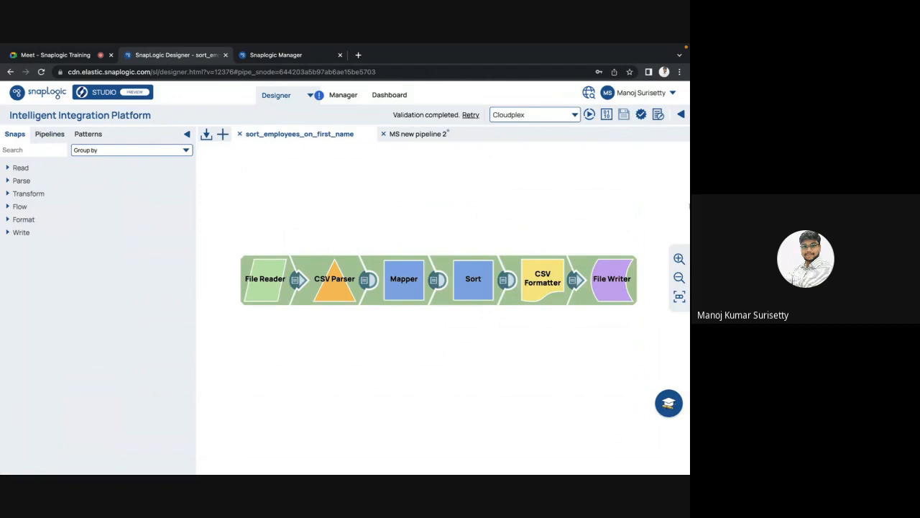
left_click(680, 296)
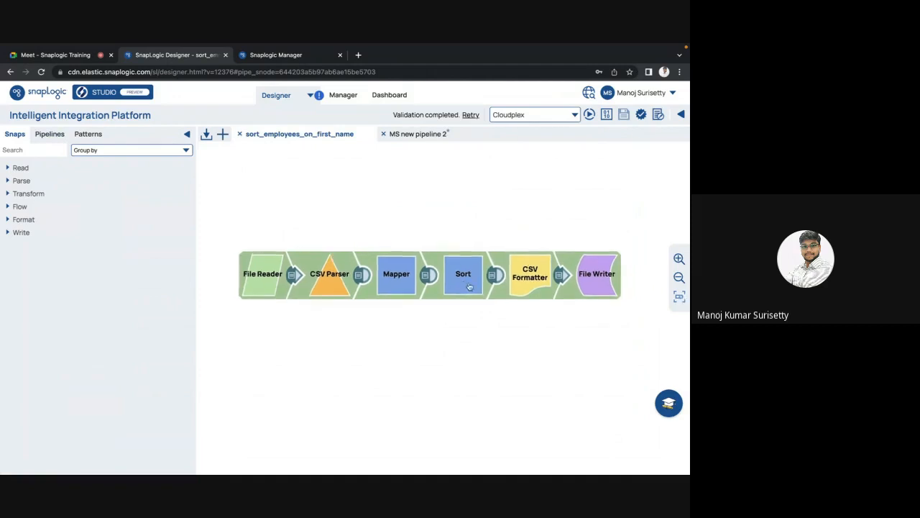
Review the Sort snap's settings and compare the output previews of the Mapper and Sort snaps
left_click(451, 268)
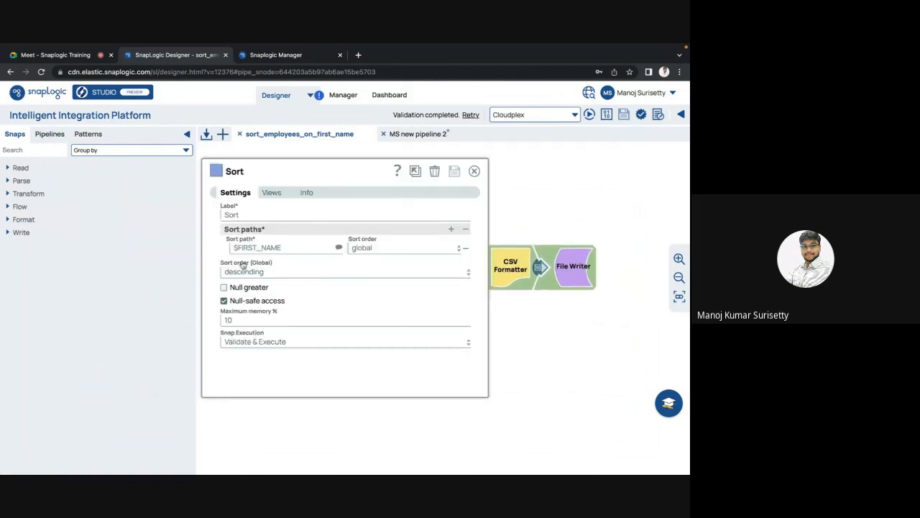
key("Escape")
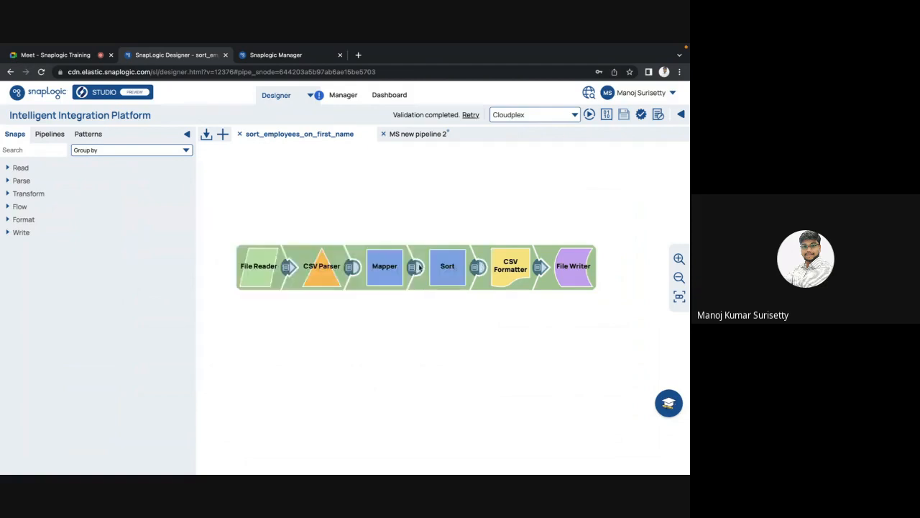
left_click(415, 266)
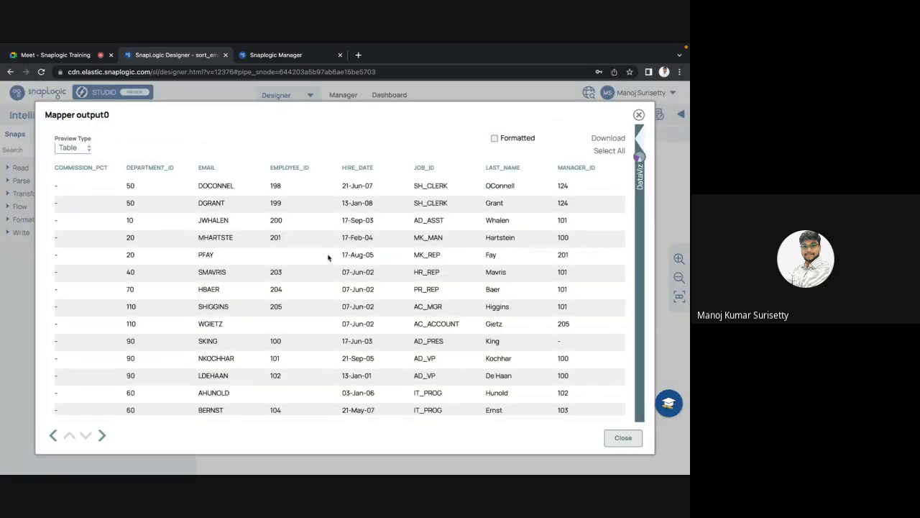
key("Escape")
left_click(473, 267)
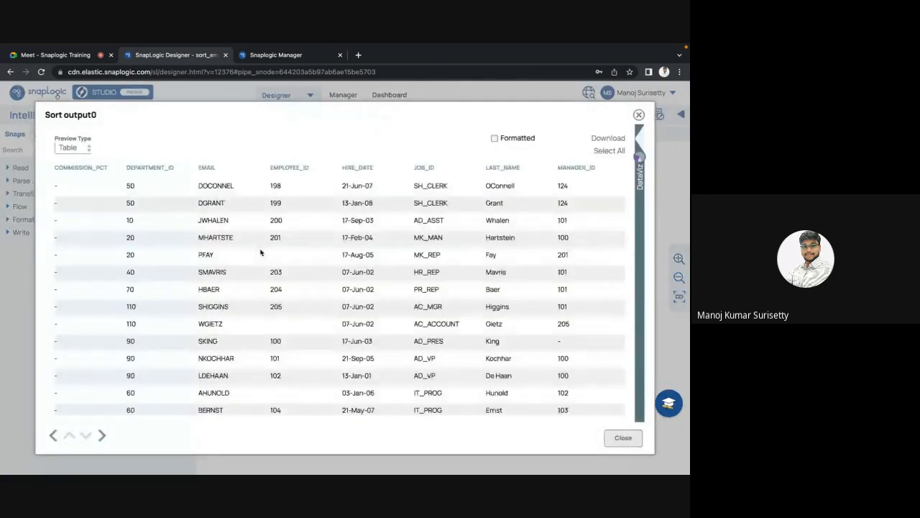
key("Escape")
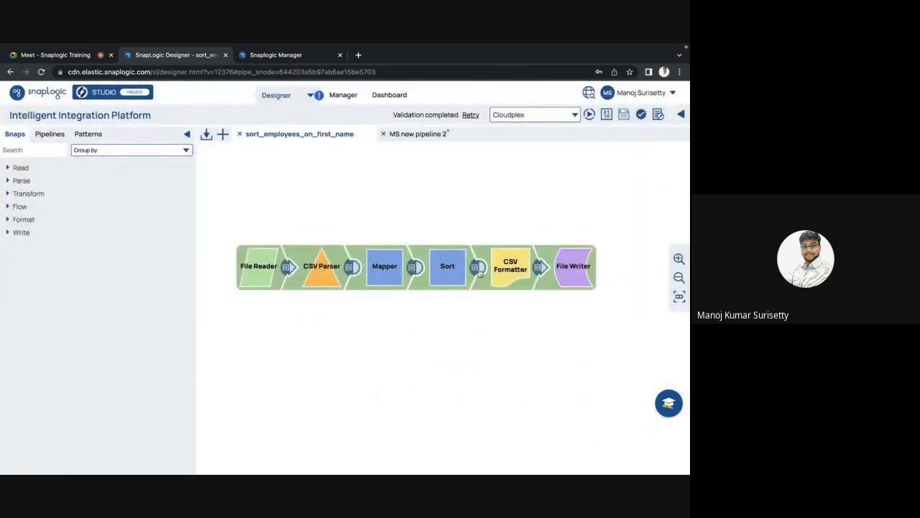
left_click(441, 272)
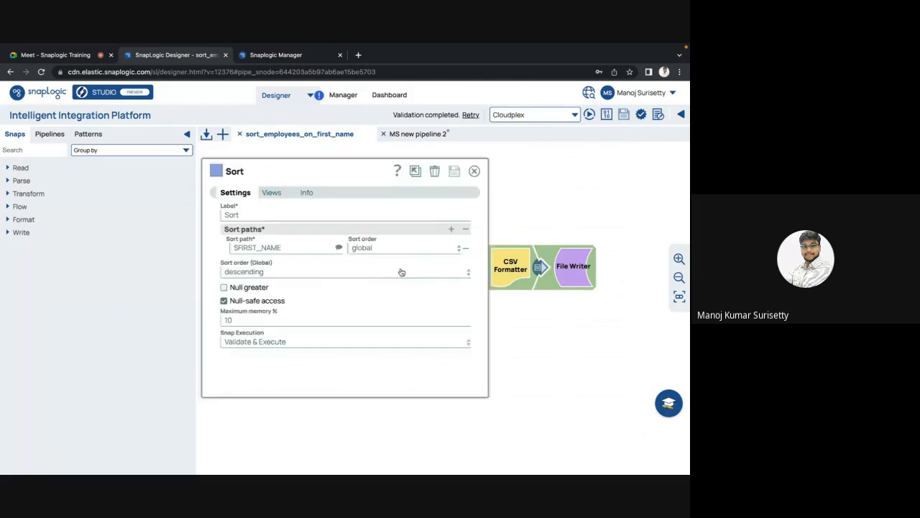
left_click(292, 247)
left_click(474, 171)
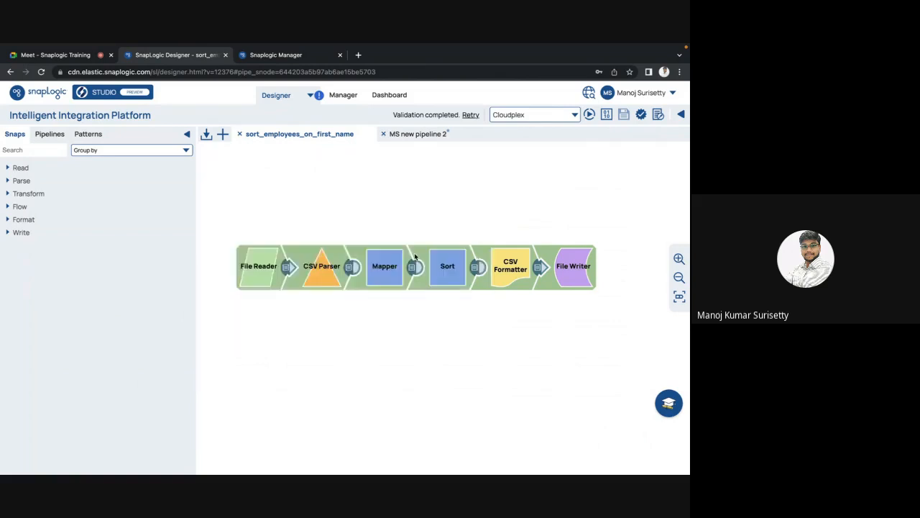
Disable Null-safe access in the Sort snap and save it to revalidate the pipeline
left_click(443, 273)
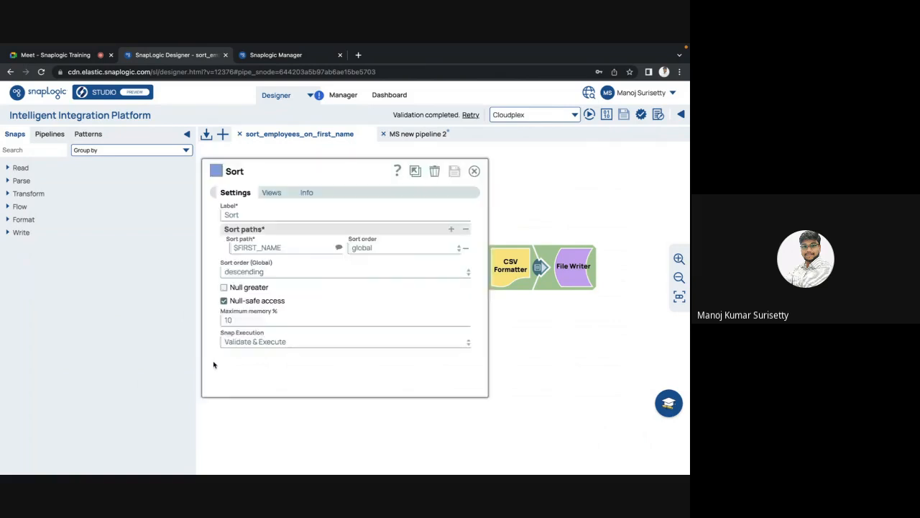
left_click(224, 302)
left_click(454, 176)
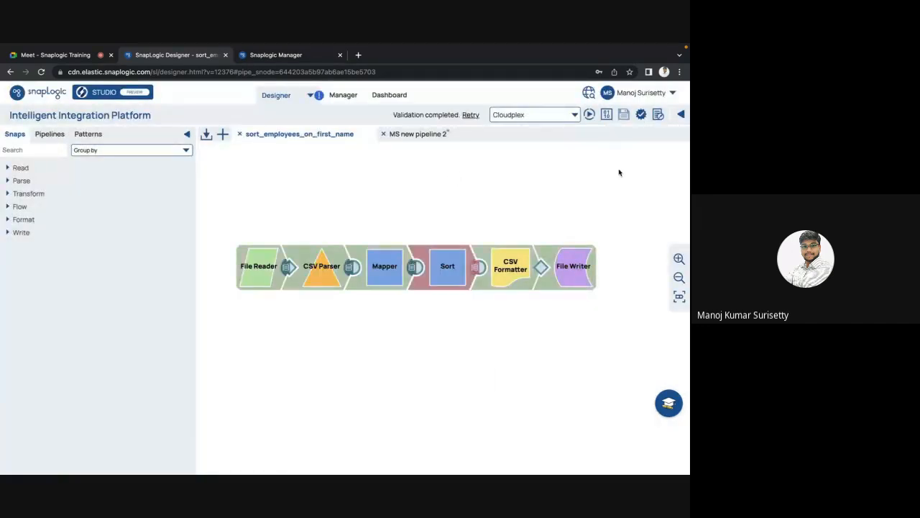
Read the failure message in the Sort snap, enable Null-safe access again, and save the snap
left_click(429, 266)
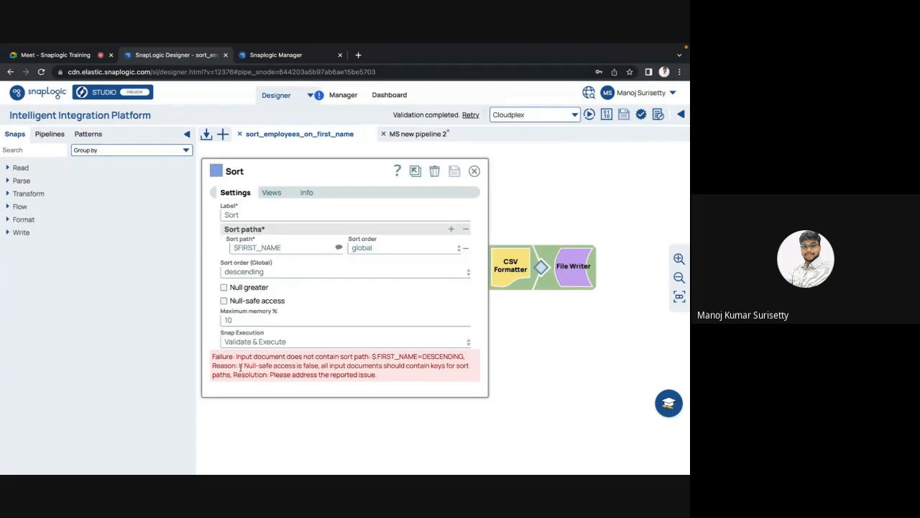
double_click(392, 357)
left_click_drag(424, 356, 465, 357)
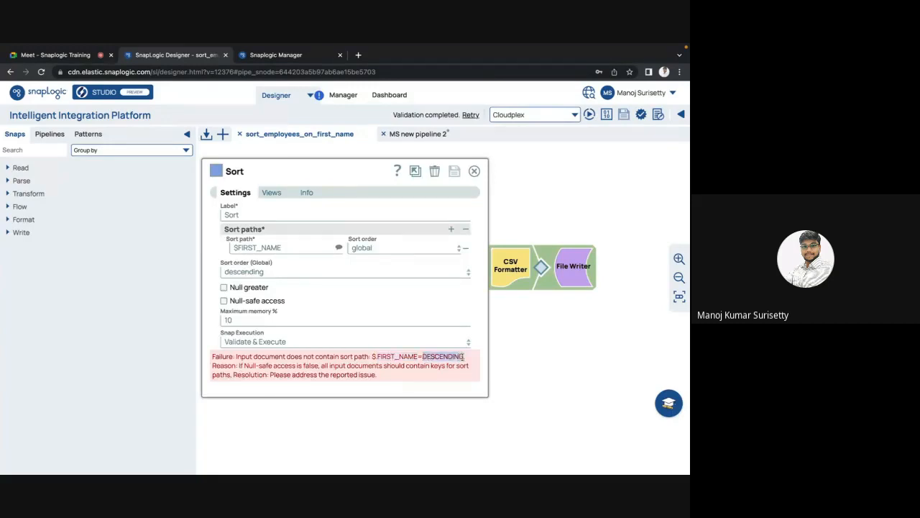
double_click(307, 366)
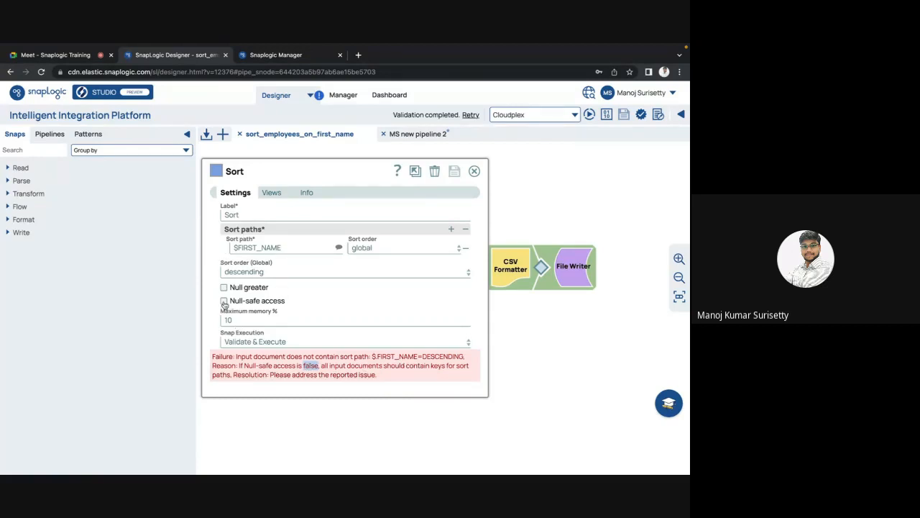
mouse_move(224, 303)
left_click(224, 300)
left_click(454, 172)
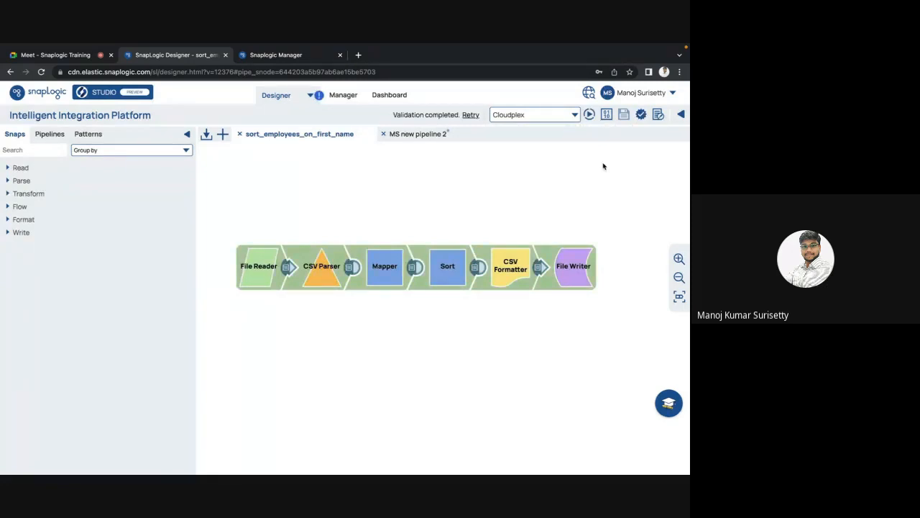
Preview the Sort snap's output through its last columns, close the preview, and check the snap's settings
left_click(475, 267)
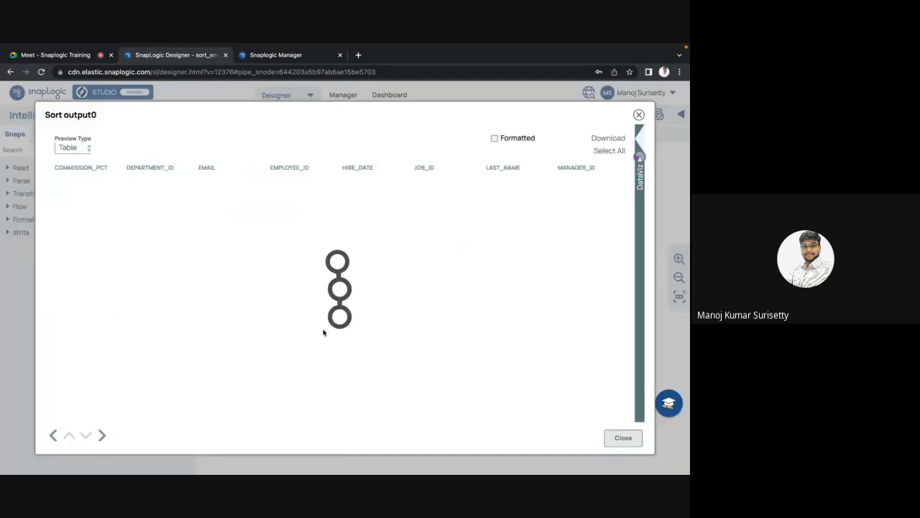
scroll(323, 332, "right", 3)
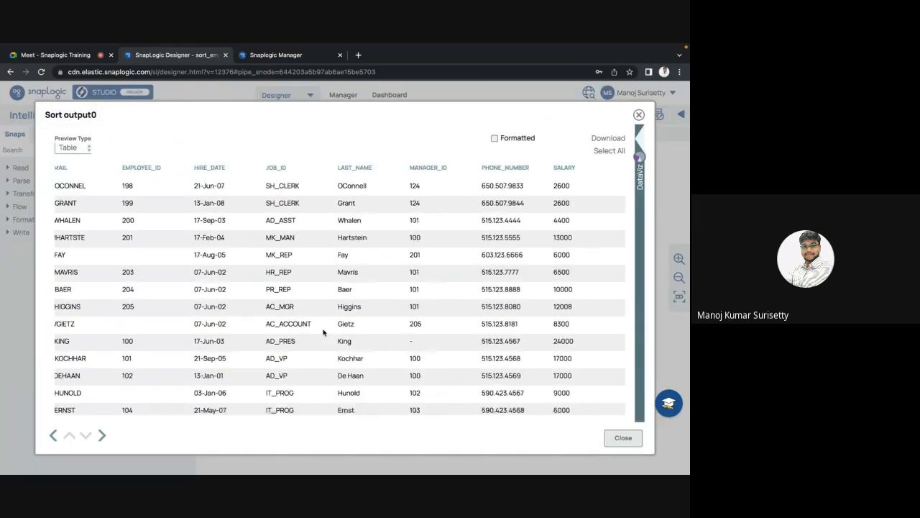
key("Escape")
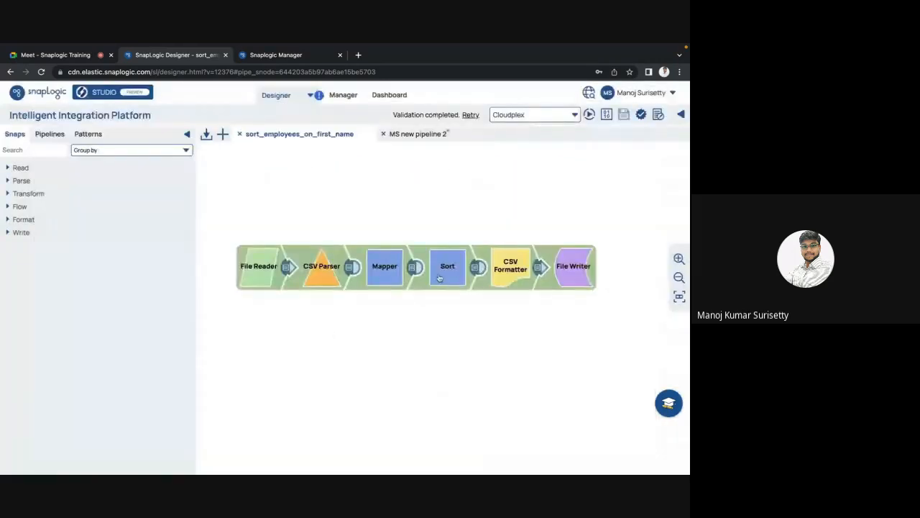
left_click(439, 278)
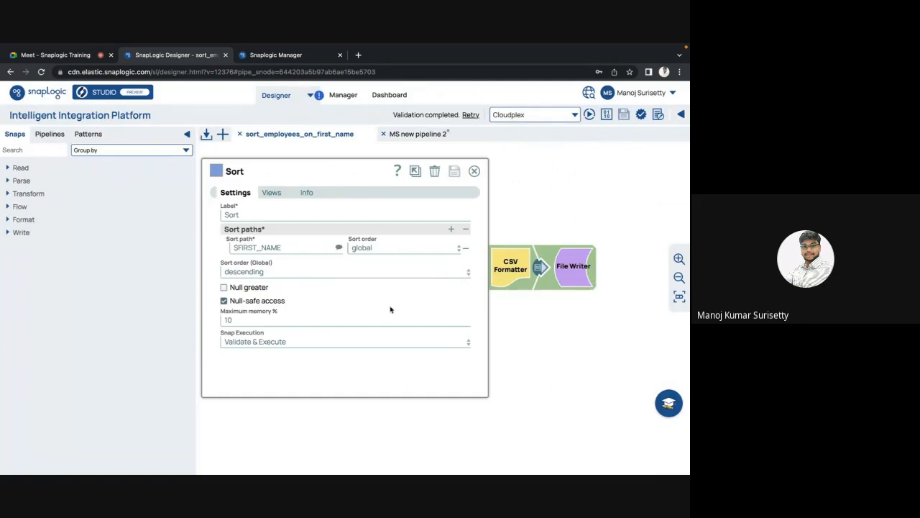
key("Escape")
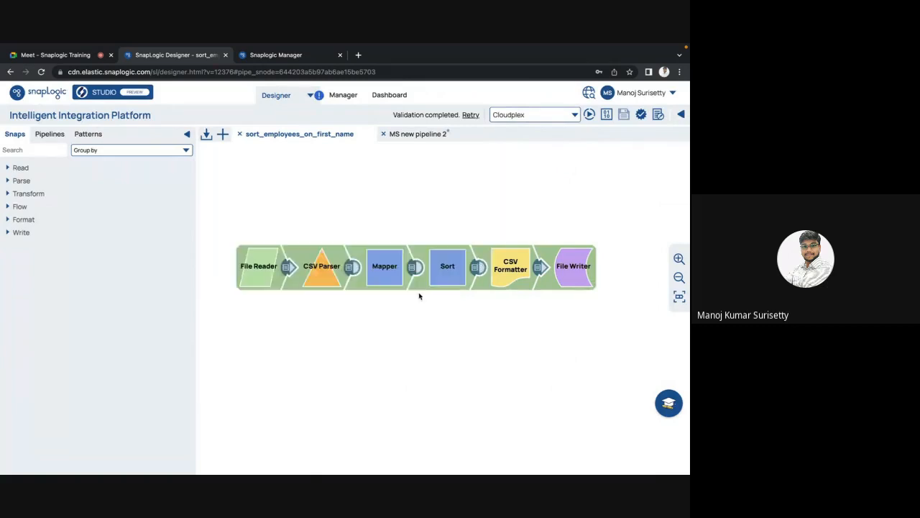
Add $LAST_NAME and $EMPLOYEE_ID as second and third sort paths in the Sort snap
left_click(440, 275)
left_click(451, 230)
left_click(452, 230)
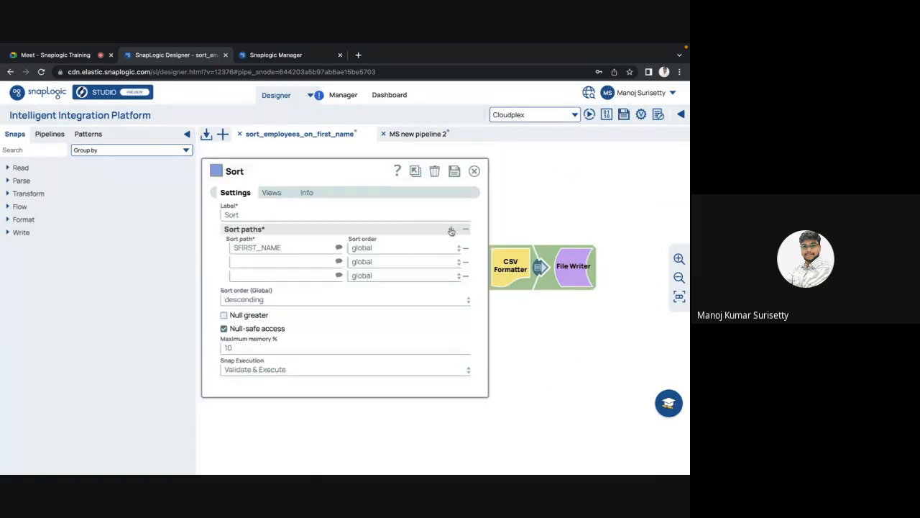
left_click(340, 262)
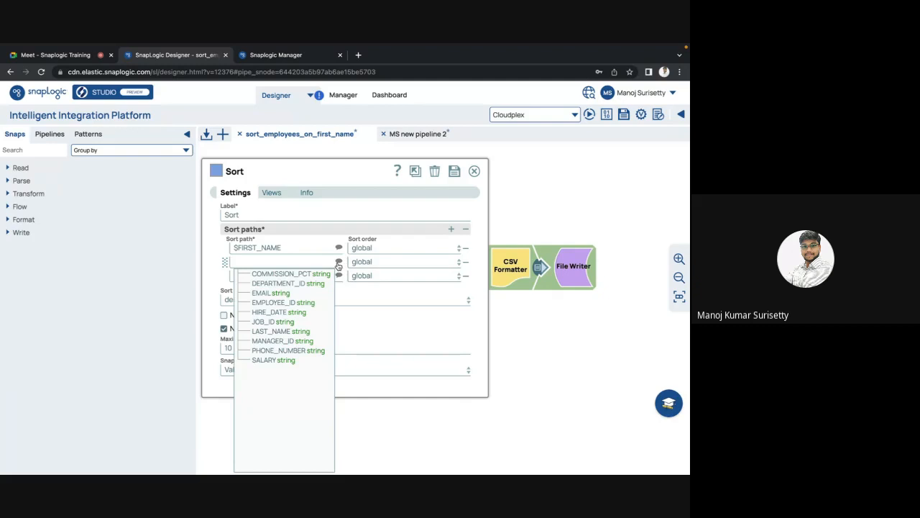
left_click(272, 332)
left_click(340, 277)
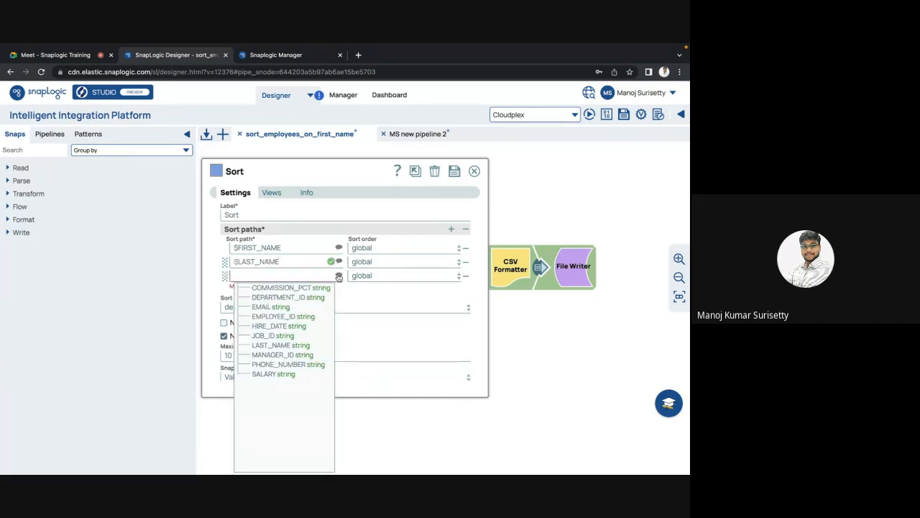
left_click(283, 317)
Save and close the Sort snap, validate the pipeline, and preview the Sort output
left_click(455, 176)
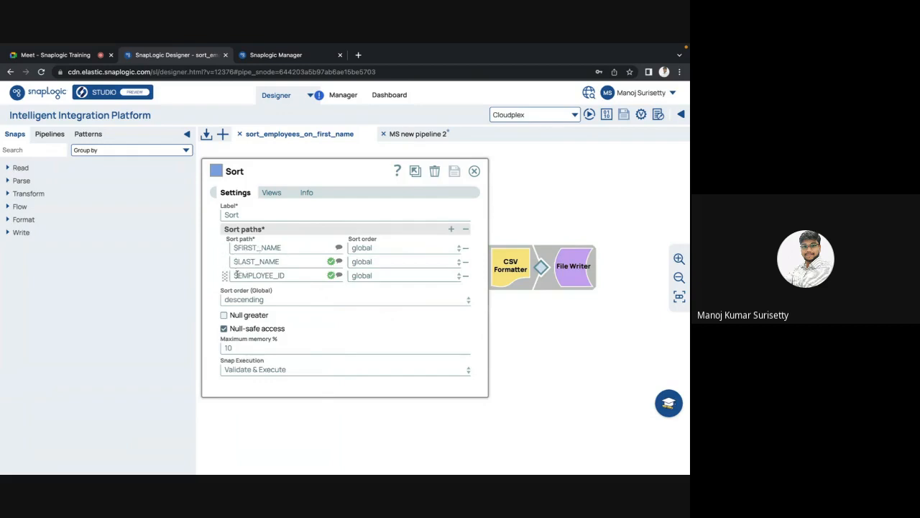
left_click(473, 171)
left_click(640, 116)
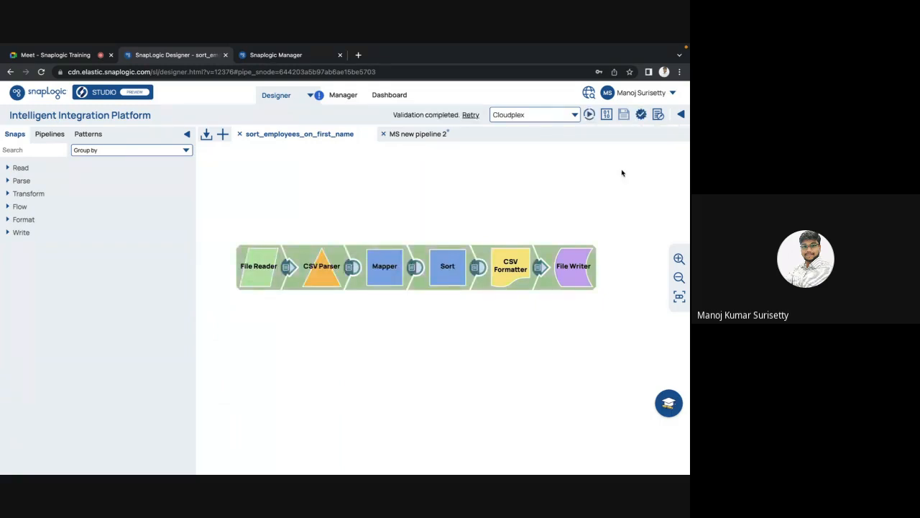
left_click(476, 268)
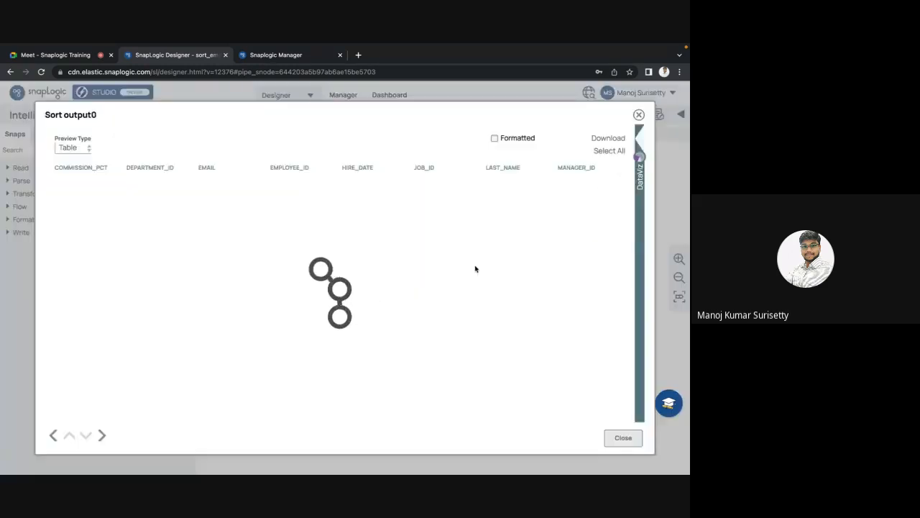
left_click(623, 437)
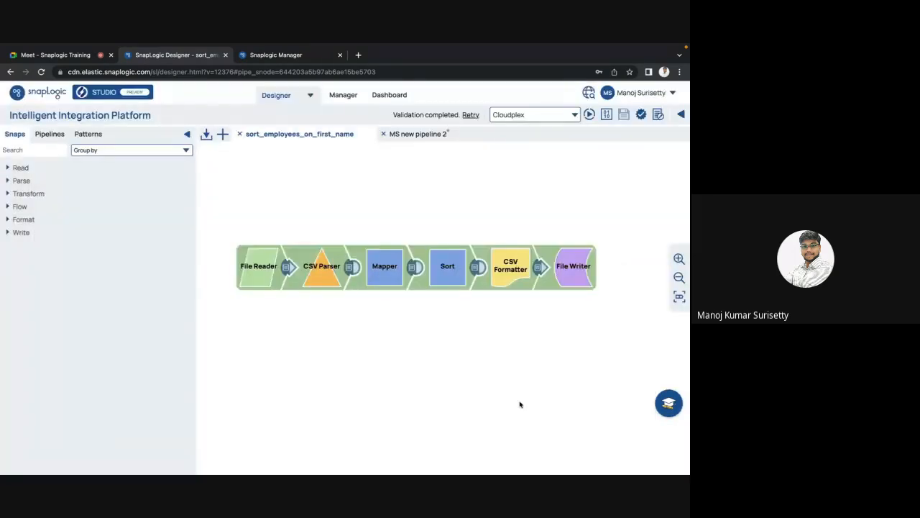
Remove all rows from the Mapper's mapping table and turn off sorting of the input schema
left_click(375, 275)
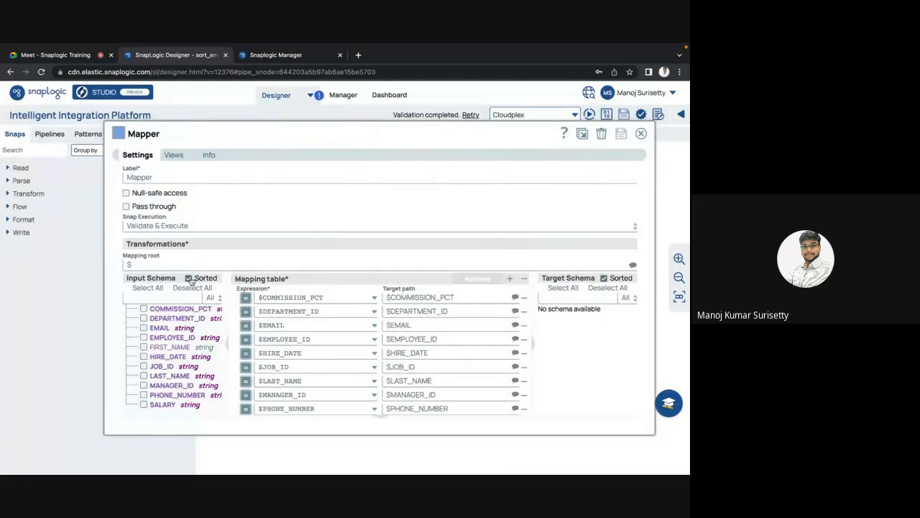
left_click(524, 278)
left_click(433, 318)
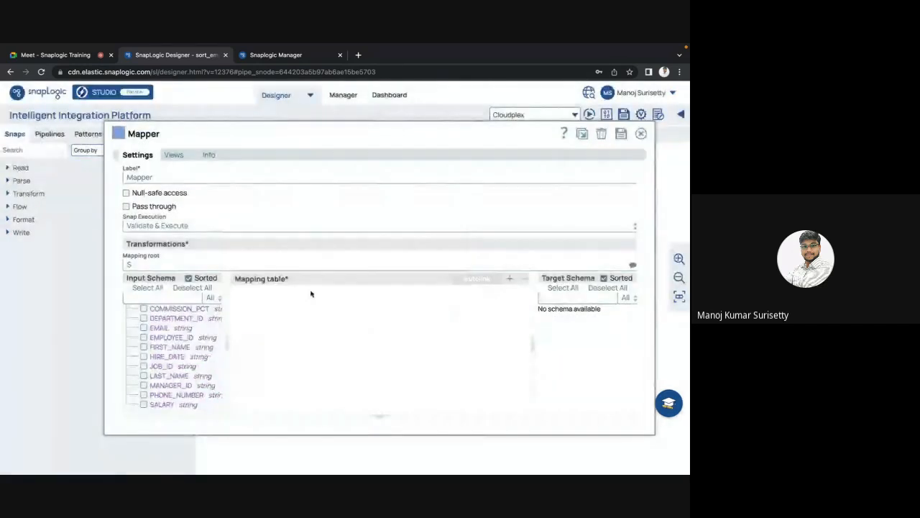
left_click(189, 278)
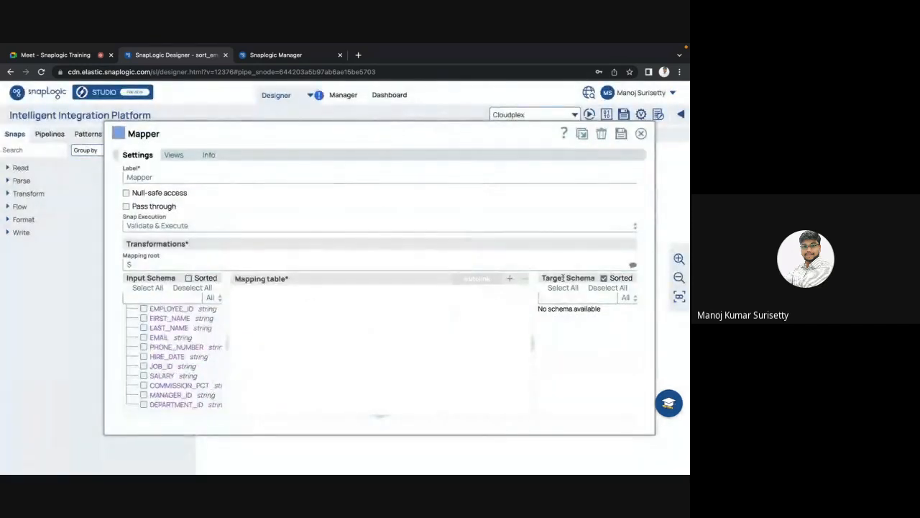
Add a mapping row and fill the Mapper's expressions with all input schema fields, starting with $EMPLOYEE_ID
left_click(510, 278)
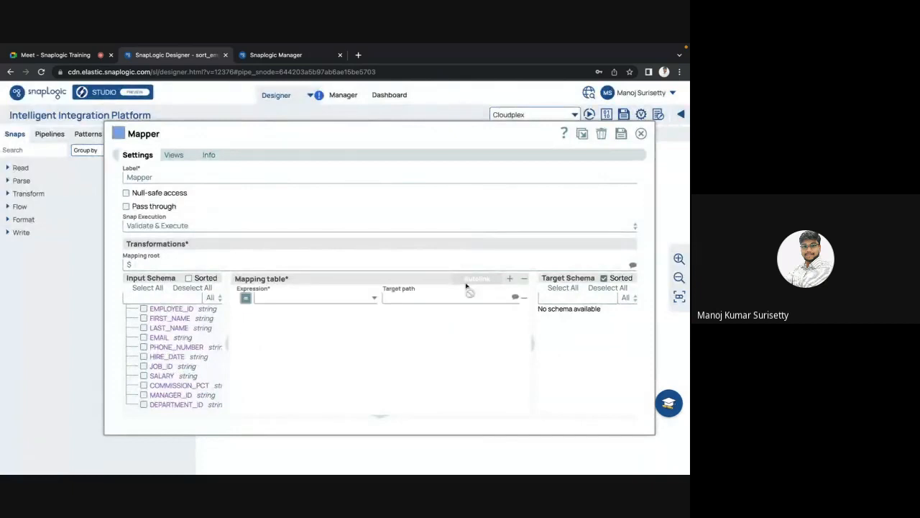
left_click(158, 289)
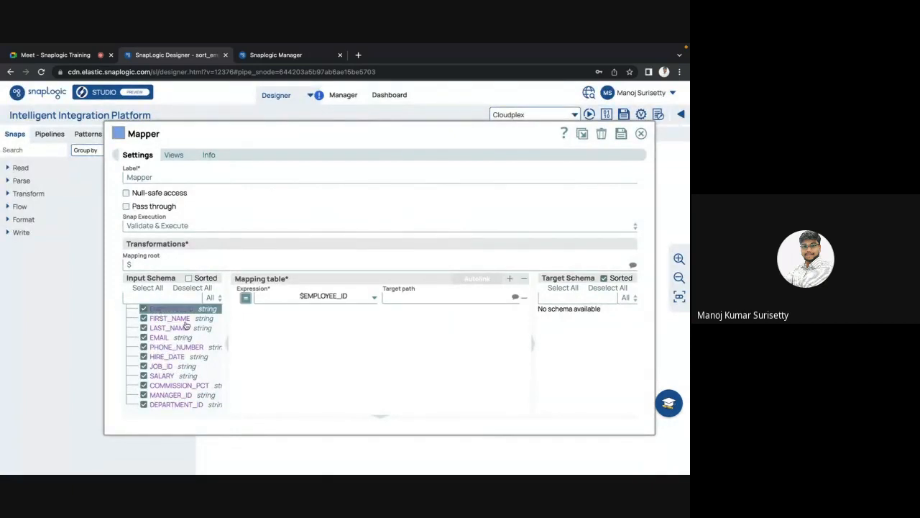
left_click_drag(175, 315, 282, 297)
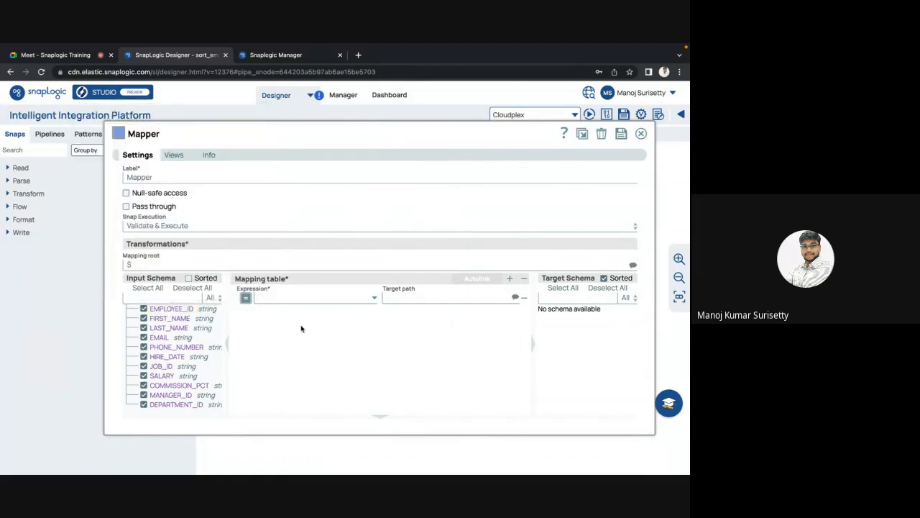
left_click(187, 309)
left_click_drag(187, 309, 265, 302)
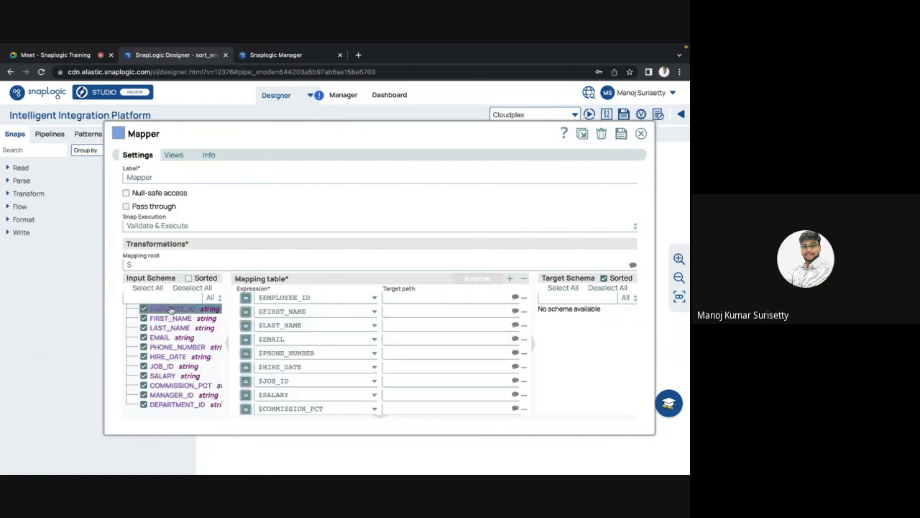
Fill the Mapper's target paths with all input schema fields, delete the $FIRST_NAME row, and save the snap
left_click_drag(171, 309, 390, 293)
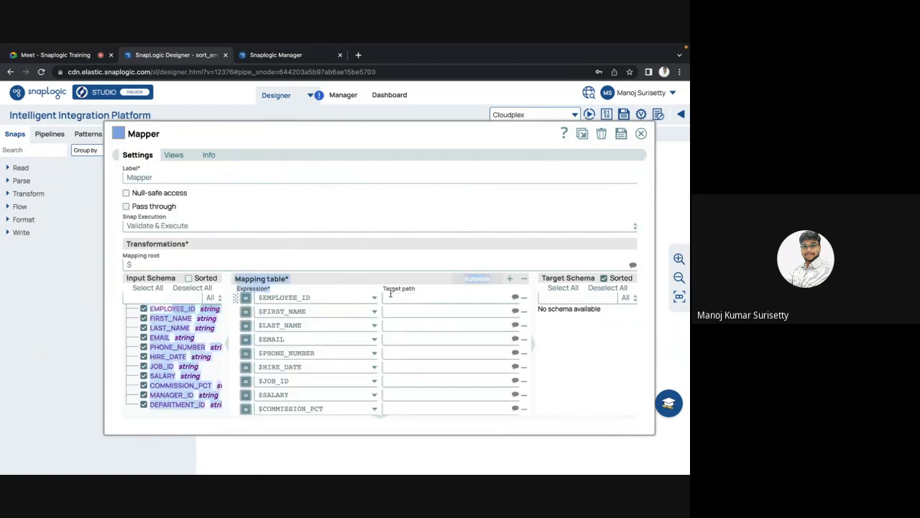
left_click_drag(186, 309, 414, 297)
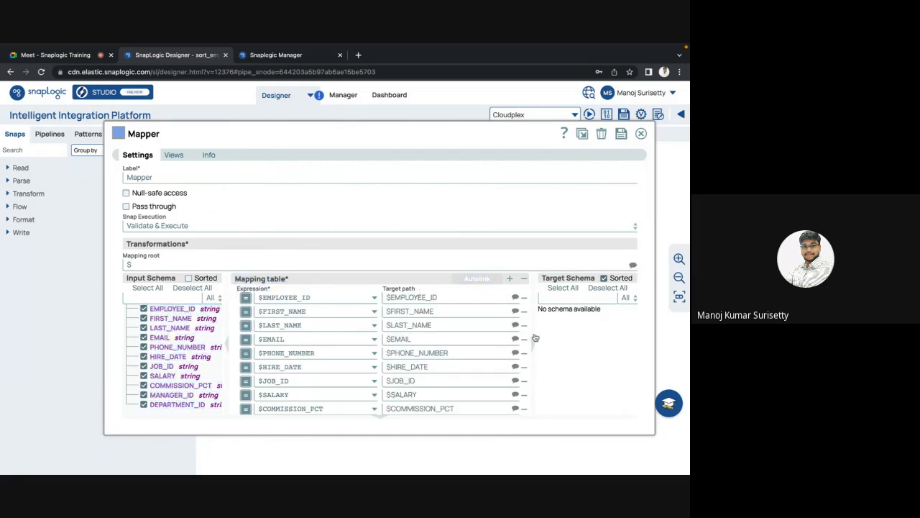
left_click(524, 312)
left_click(622, 135)
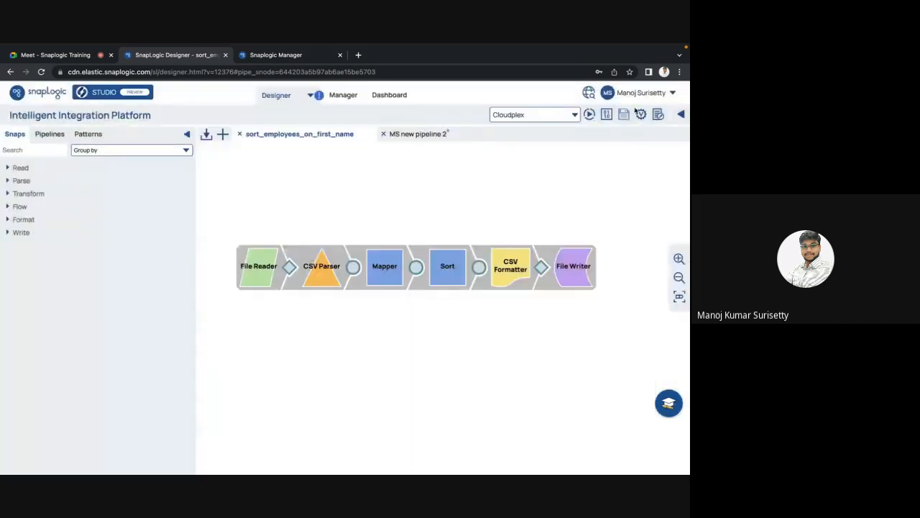
Check the Sort snap's sort paths and preview its output, examining how the rows are ordered by LAST_NAME without FIRST_NAME
left_click(457, 274)
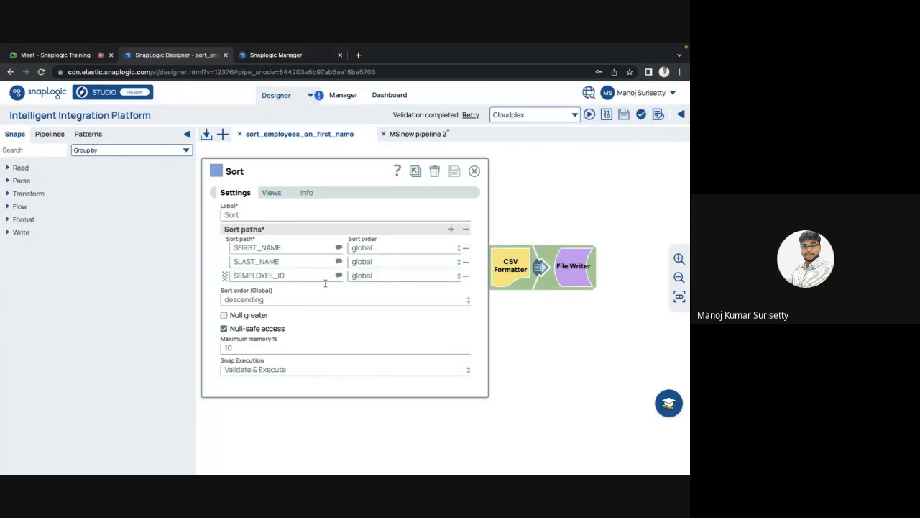
key("Escape")
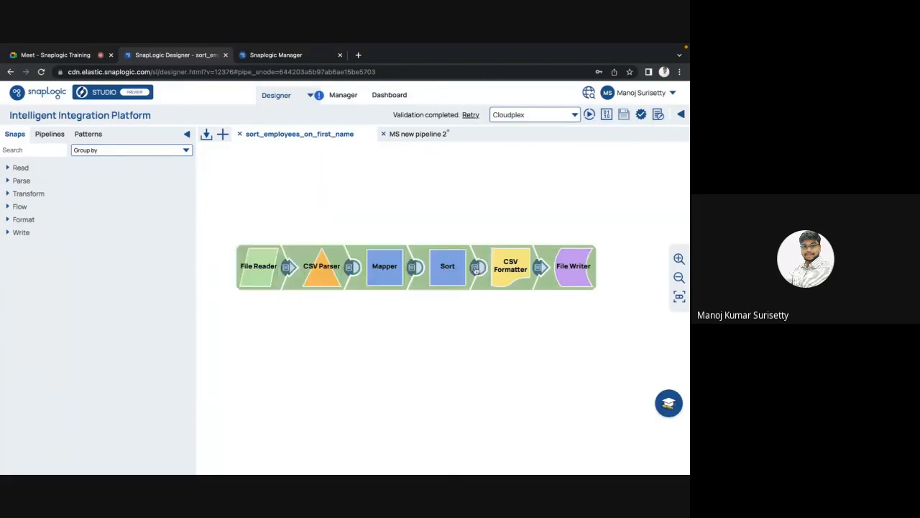
left_click(476, 267)
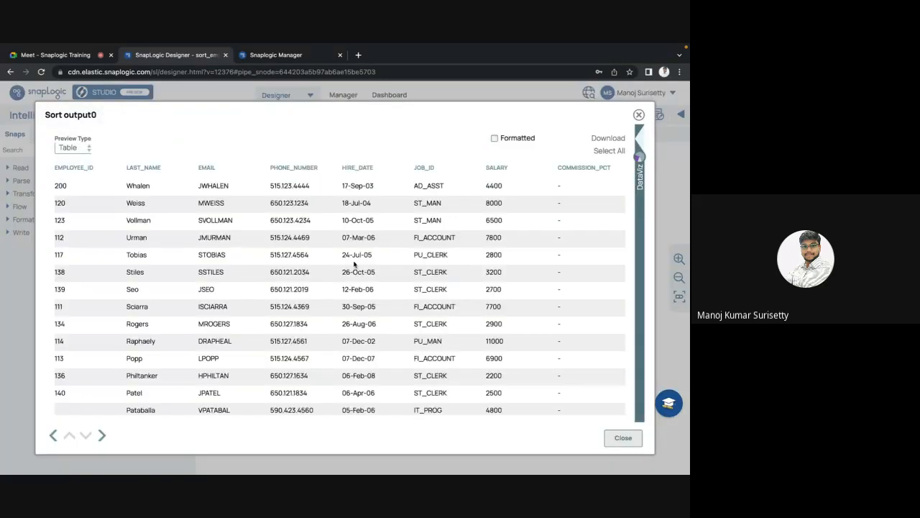
triple_click(153, 167)
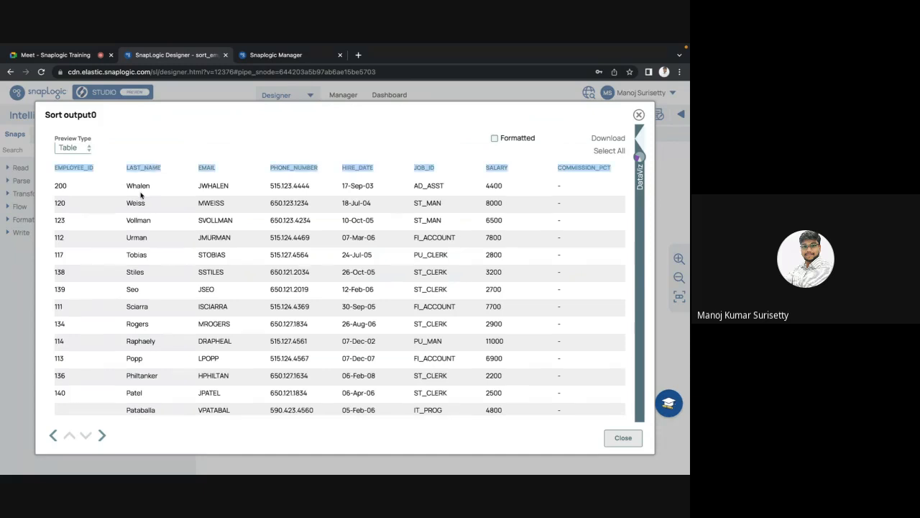
double_click(139, 186)
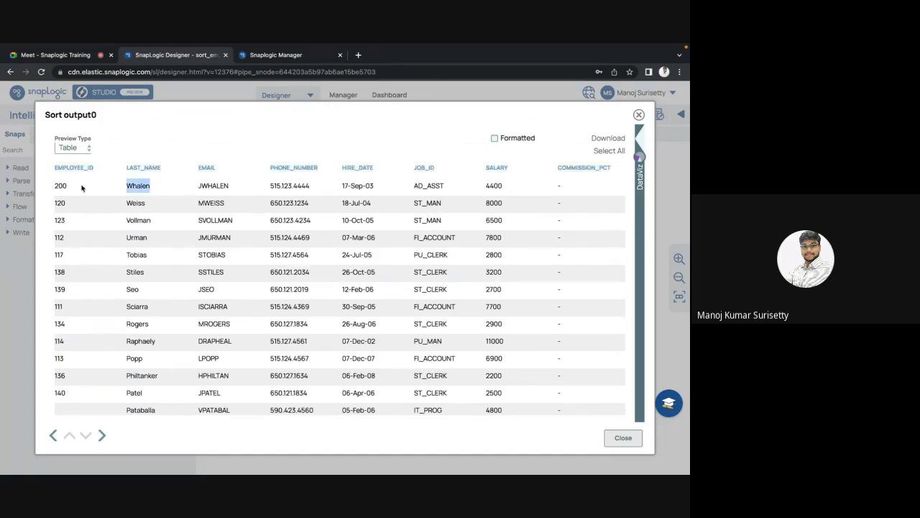
scroll(126, 214, "down", 8)
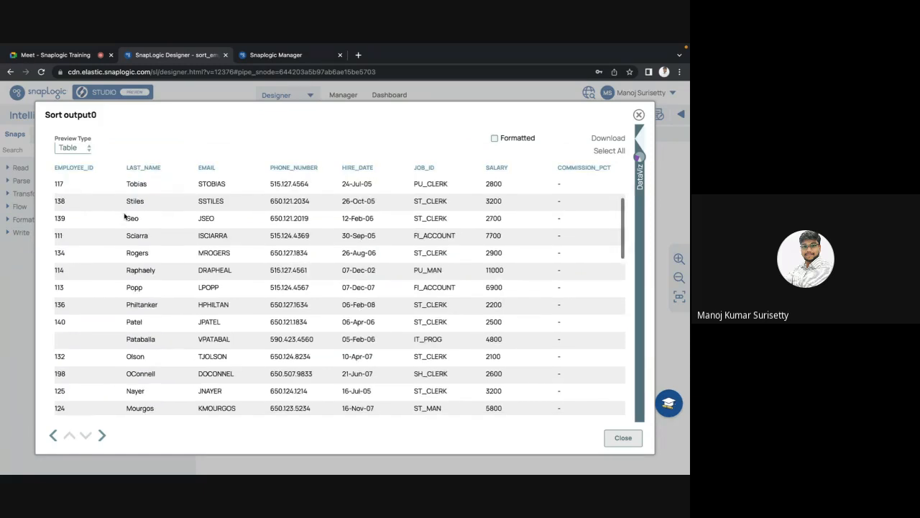
scroll(123, 215, "up", 8)
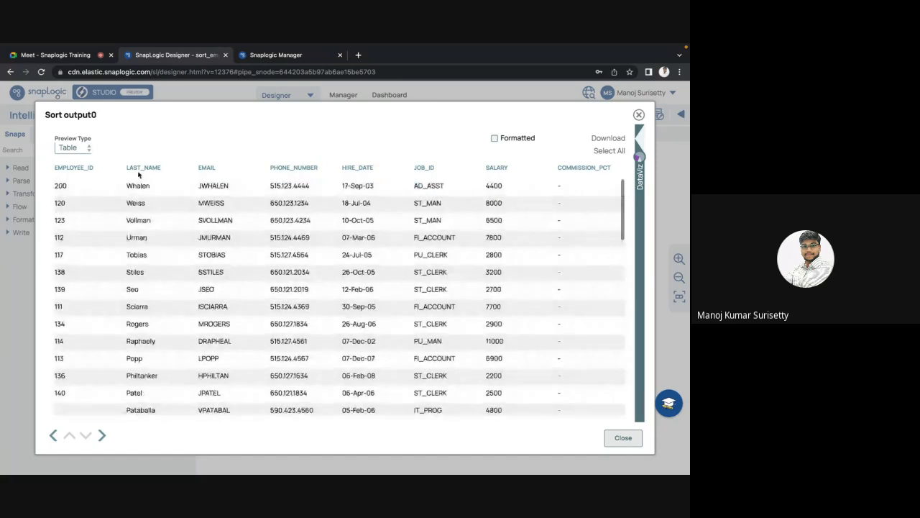
triple_click(142, 167)
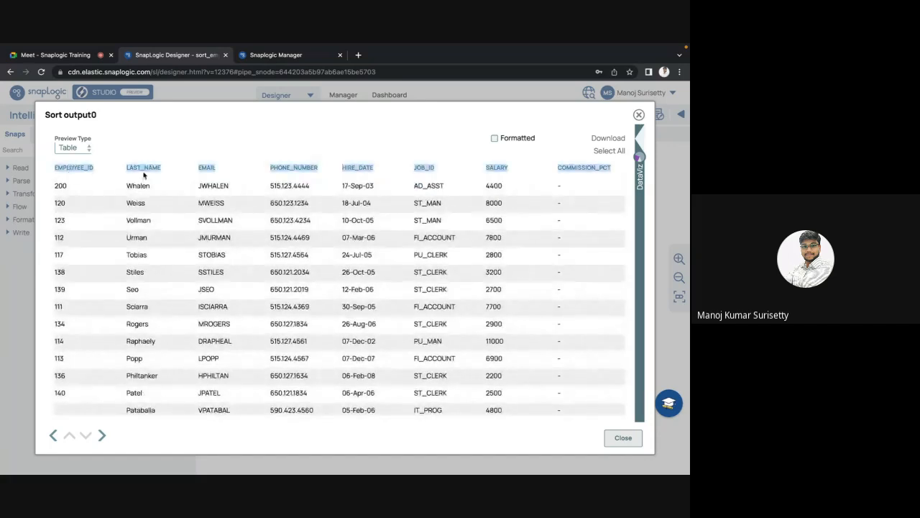
left_click(422, 256)
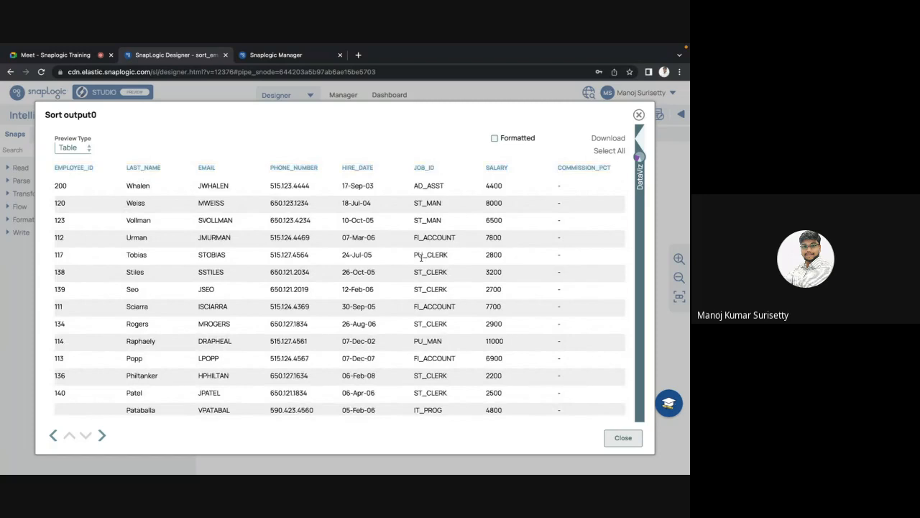
scroll(422, 259, "right", 4)
scroll(422, 261, "left", 4)
key("Escape")
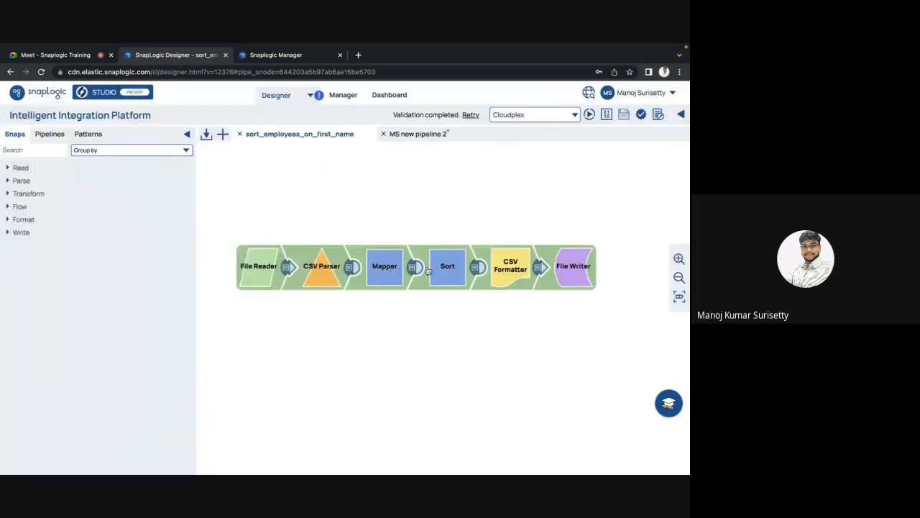
Set the sort order of $LAST_NAME and $EMPLOYEE_ID to ascending in the Sort snap, then save and close it
left_click(443, 272)
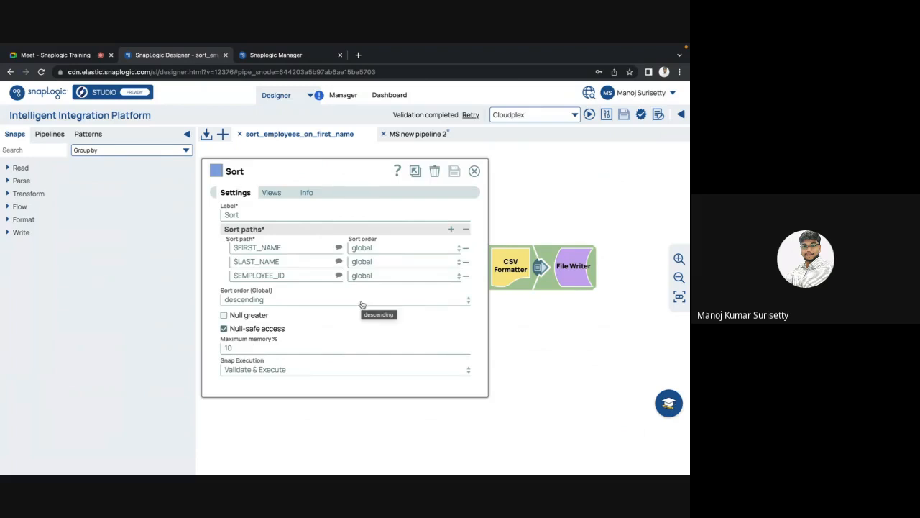
key("Escape")
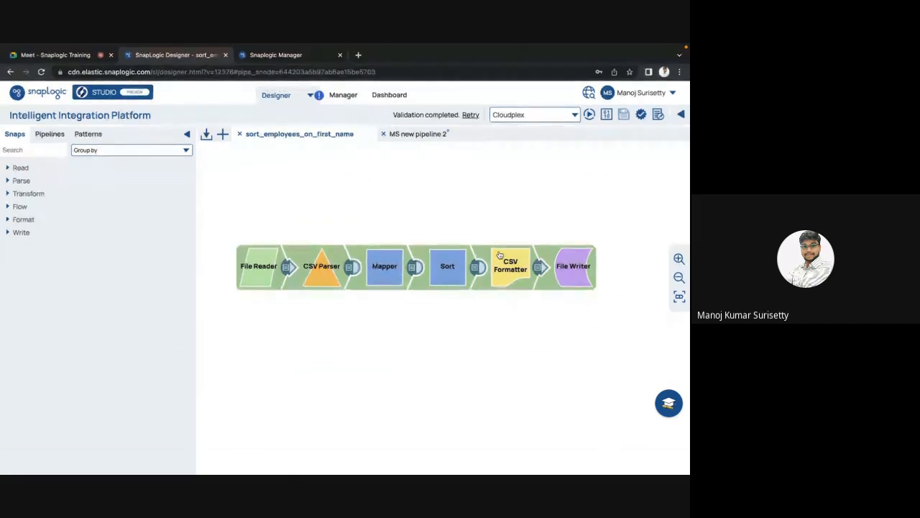
left_click(451, 268)
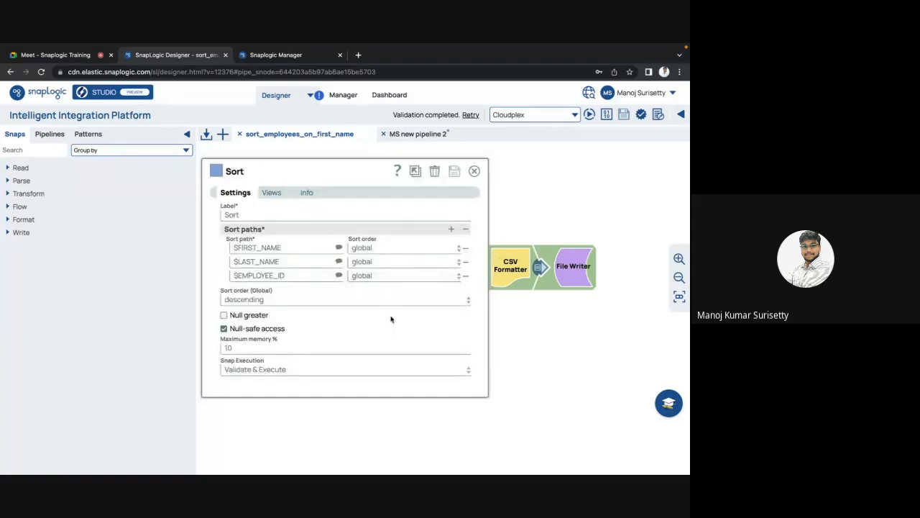
left_click(358, 265)
left_click(360, 286)
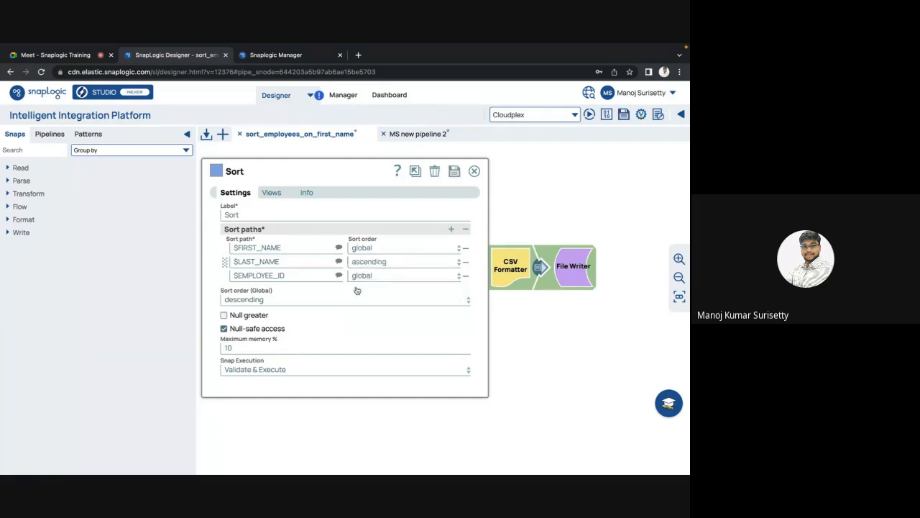
left_click(364, 281)
left_click(359, 299)
left_click(453, 172)
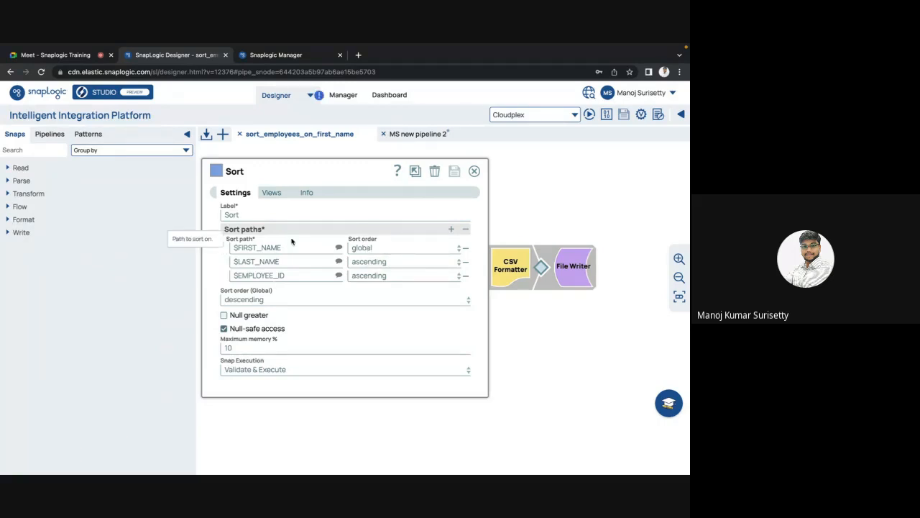
key("Escape")
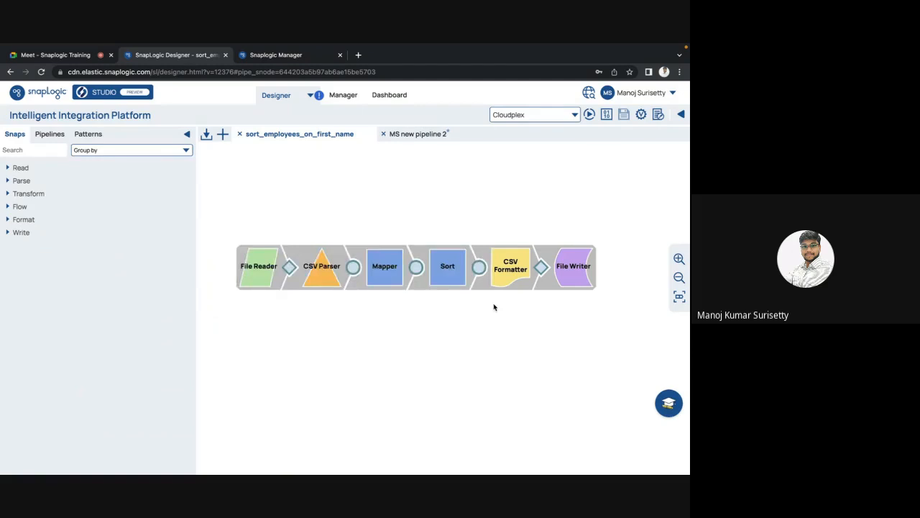
Review the Sort snap's settings and the Mapper's mapping table
left_click(431, 260)
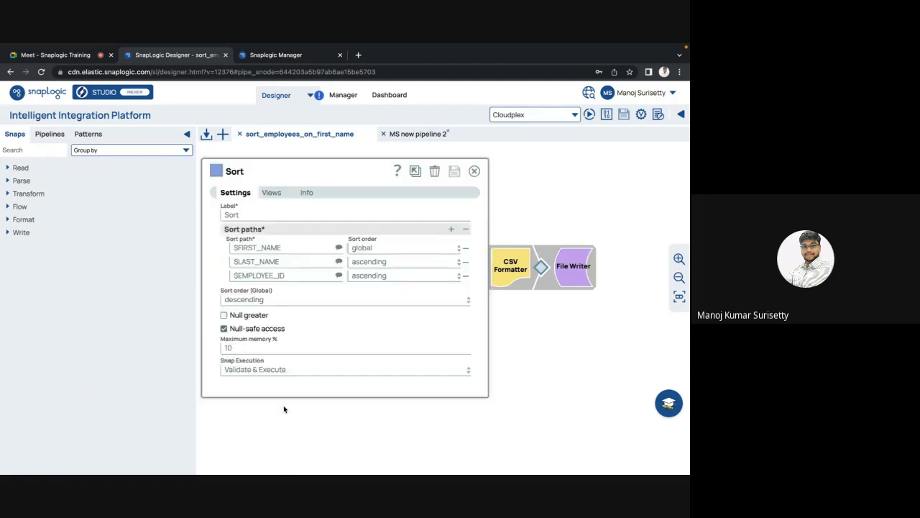
key("Escape")
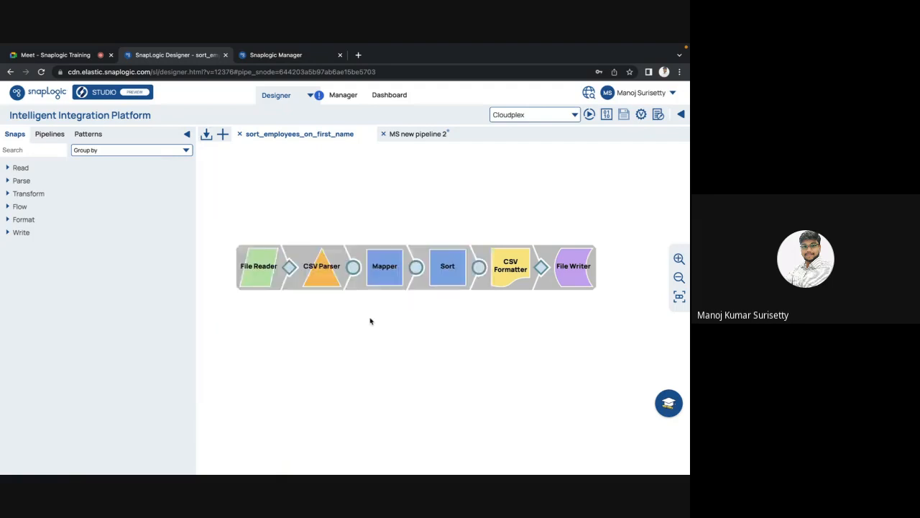
left_click(391, 272)
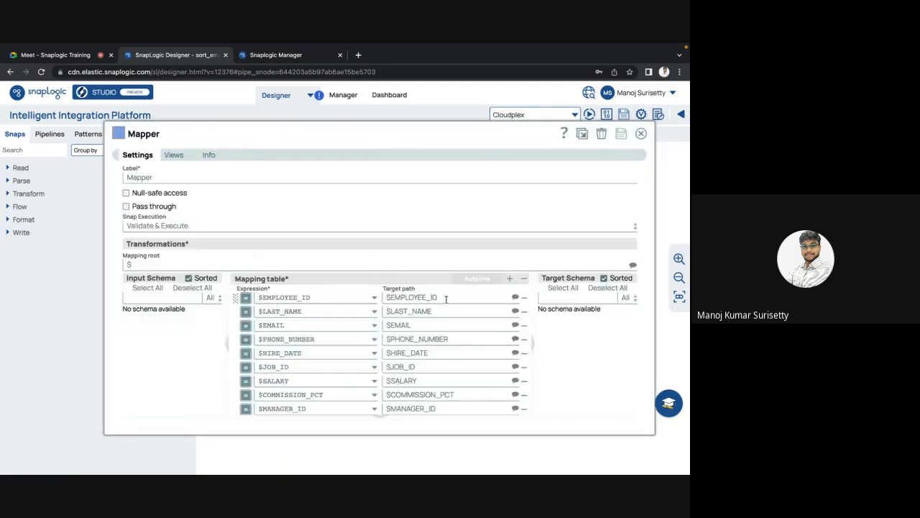
key("Escape")
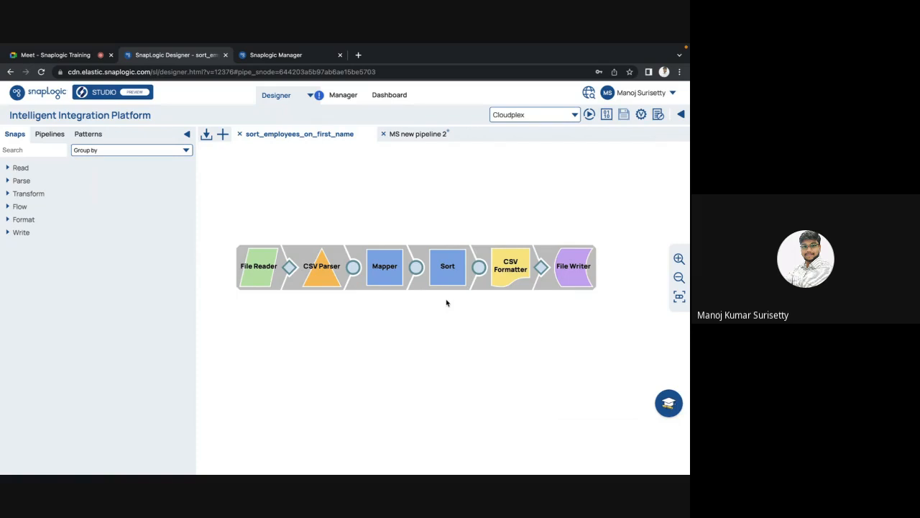
Close MS new pipeline 2 and view the properties of sort_employees_on_first_name, leaving them without changes
left_click(382, 134)
left_click(437, 348)
left_click(657, 114)
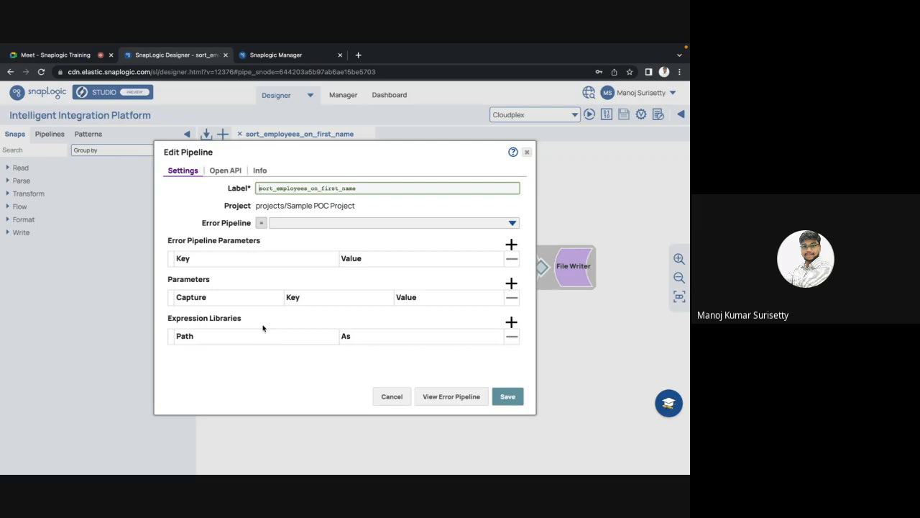
left_click(383, 404)
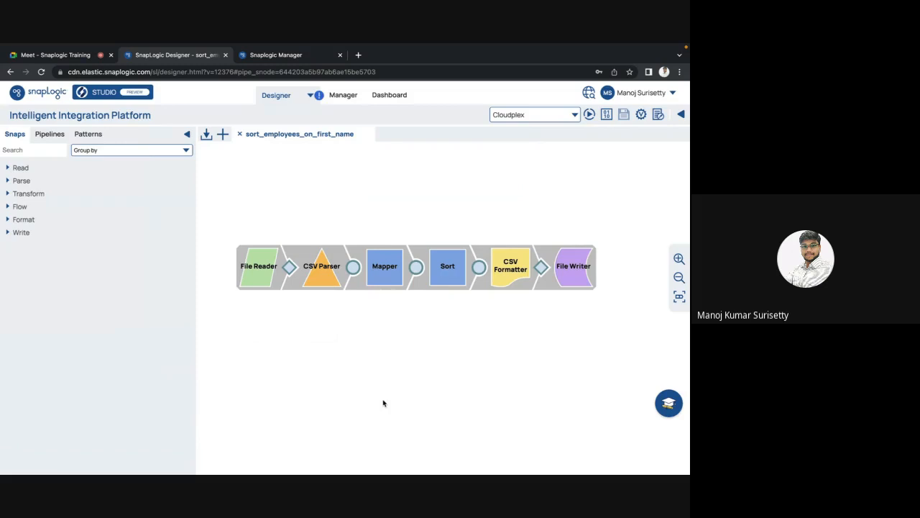
Switch to the Google Meet session and stop presenting the screen
left_click(86, 57)
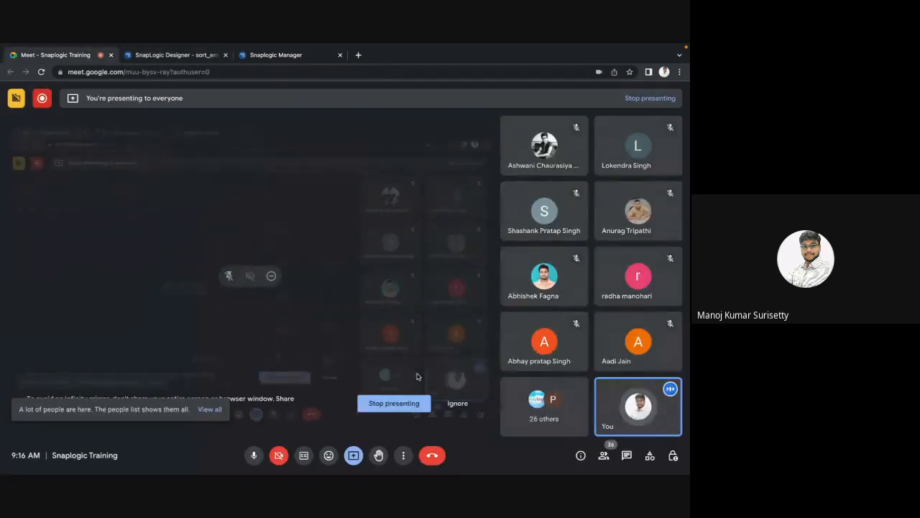
left_click(395, 403)
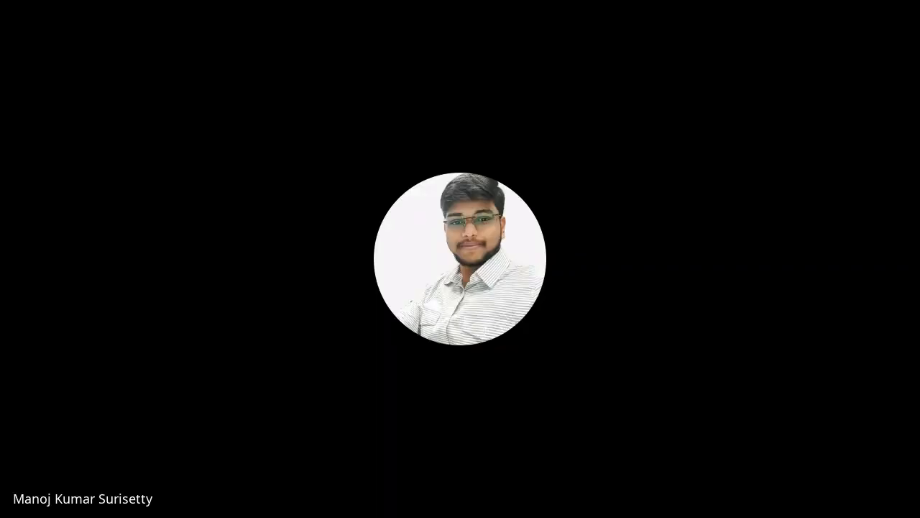